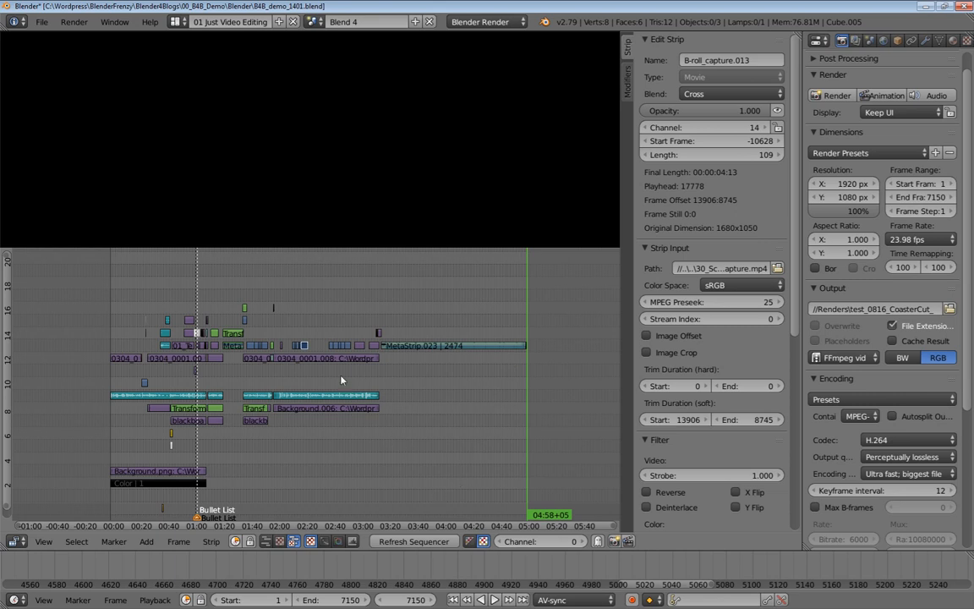
Select several strips in turn to inspect their strip properties.
right_click(303, 347)
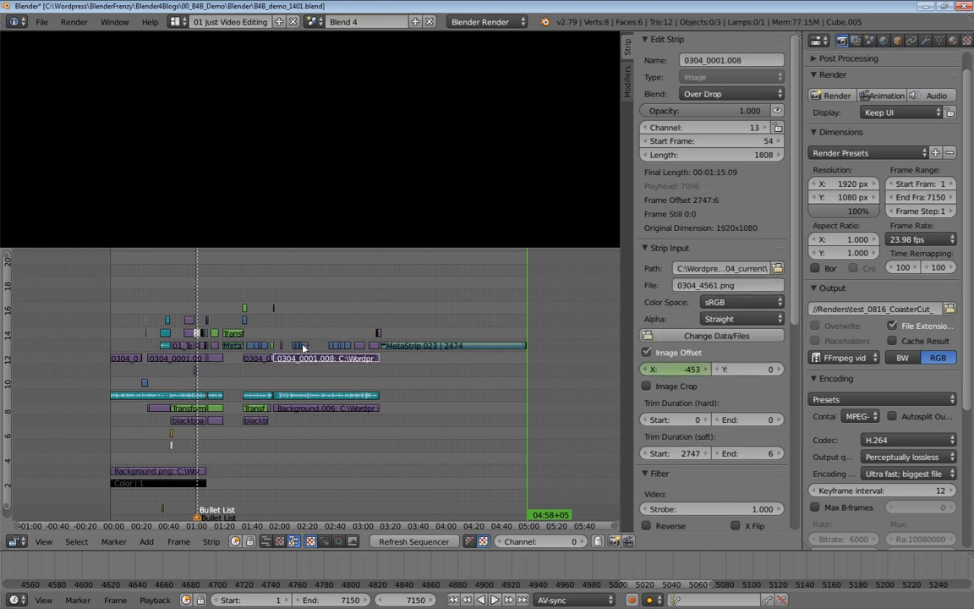
right_click(303, 345)
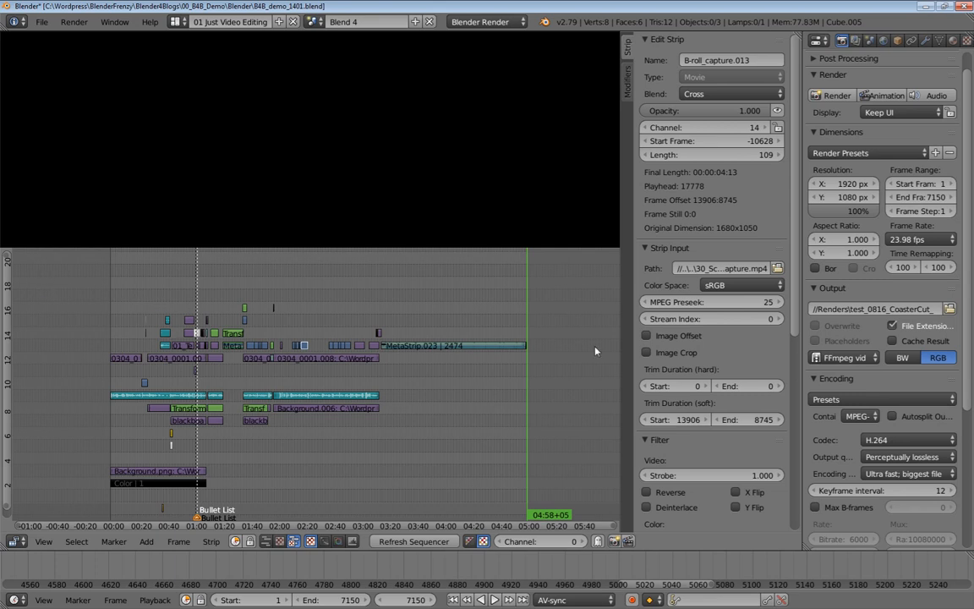
right_click(448, 345)
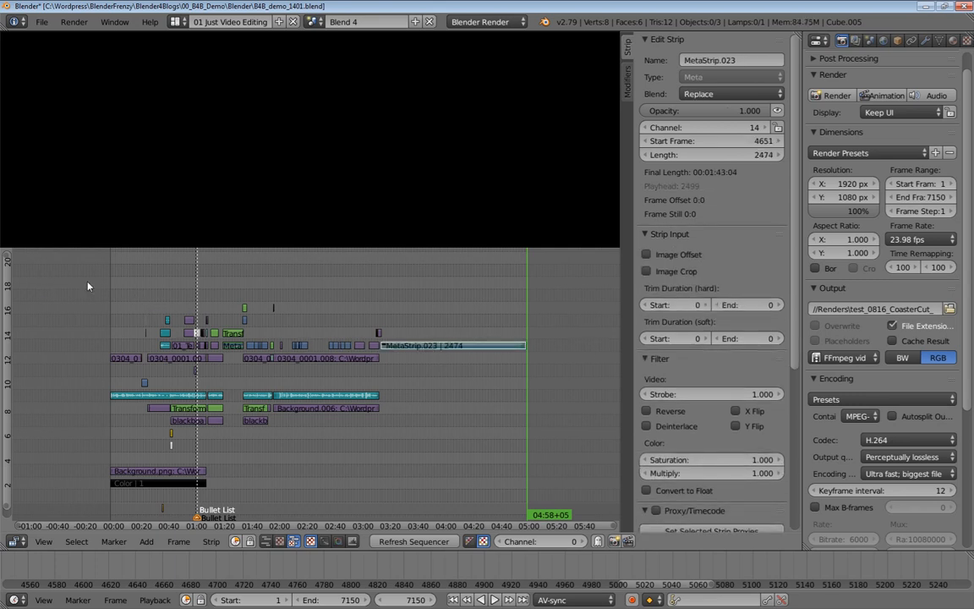
Box-select a block of strips in the timeline and move the playhead to about 03:22.
key(b)
drag(82, 275, 380, 517)
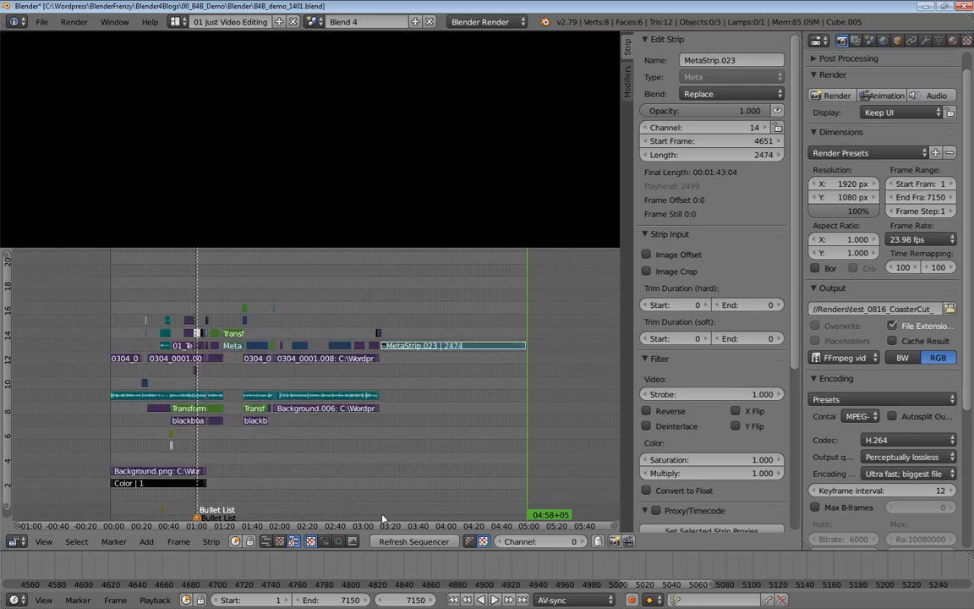
click(393, 307)
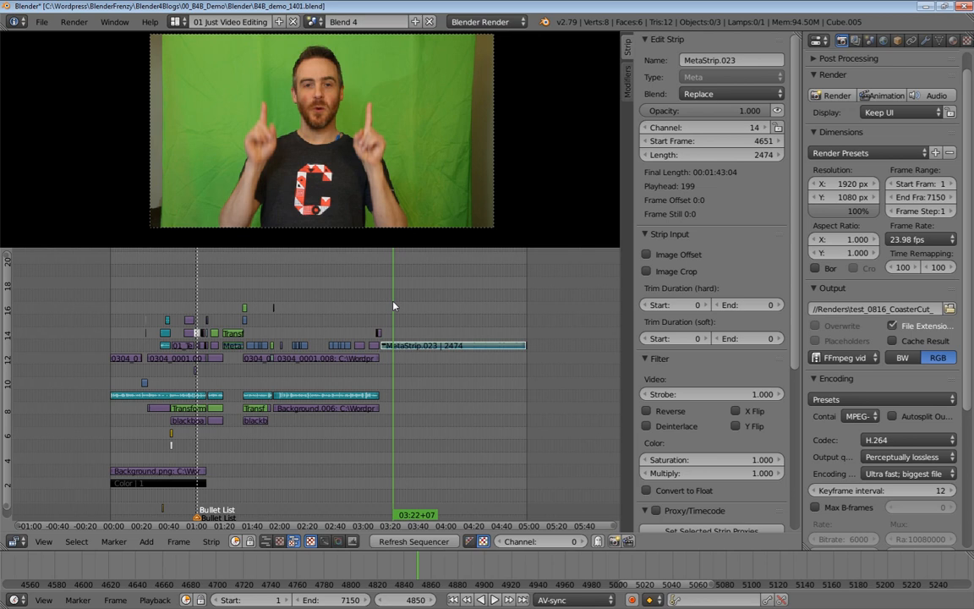
key(a)
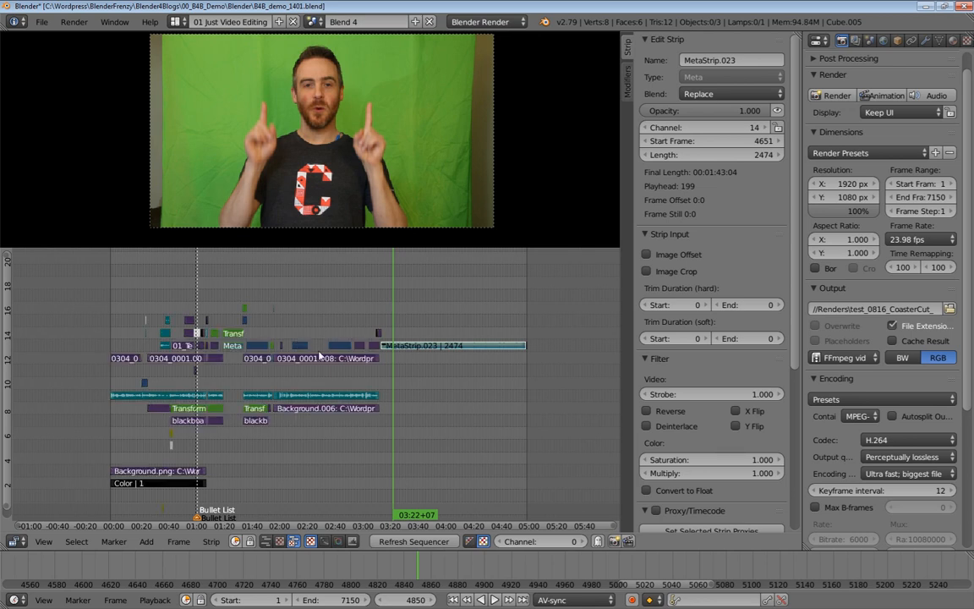
key(shift+h)
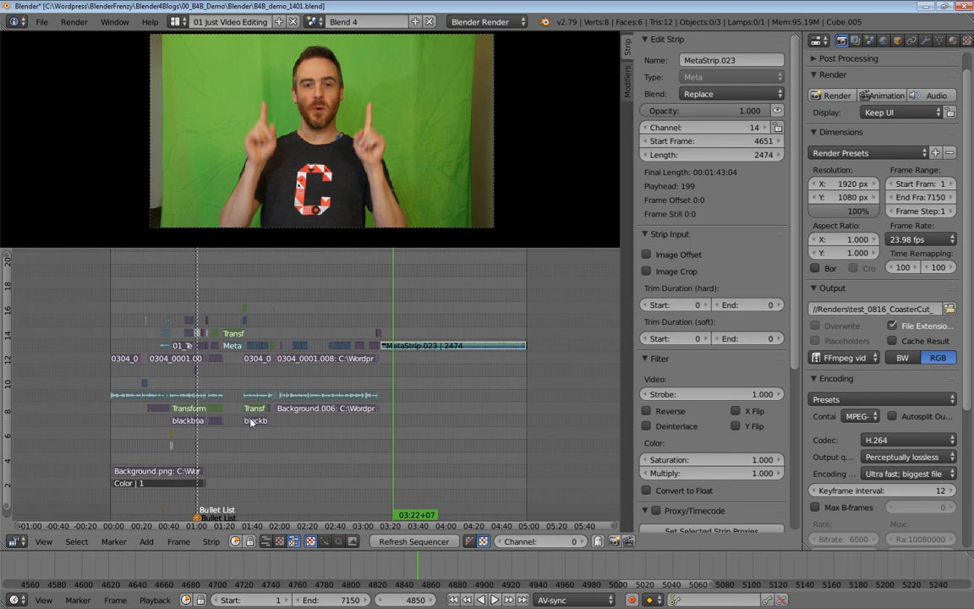
key(alt+shift+h)
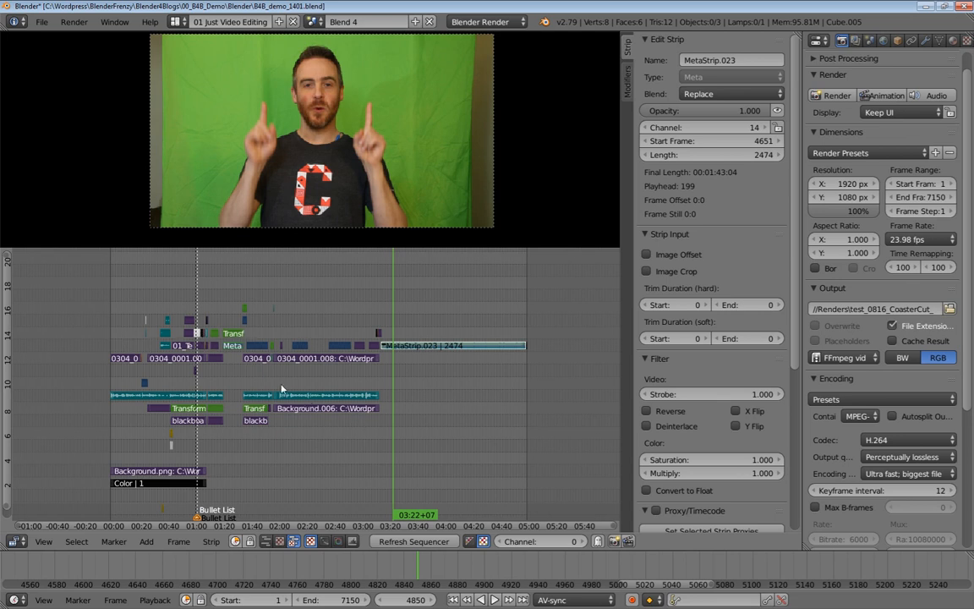
Zoom in on the bullet-list strips, select the Mask 01 strip and play back its reveal.
key(shift+b)
drag(178, 319, 217, 356)
ctrl+middle_drag(253, 367, 295, 410)
middle_drag(294, 410, 359, 413)
drag(228, 317, 269, 320)
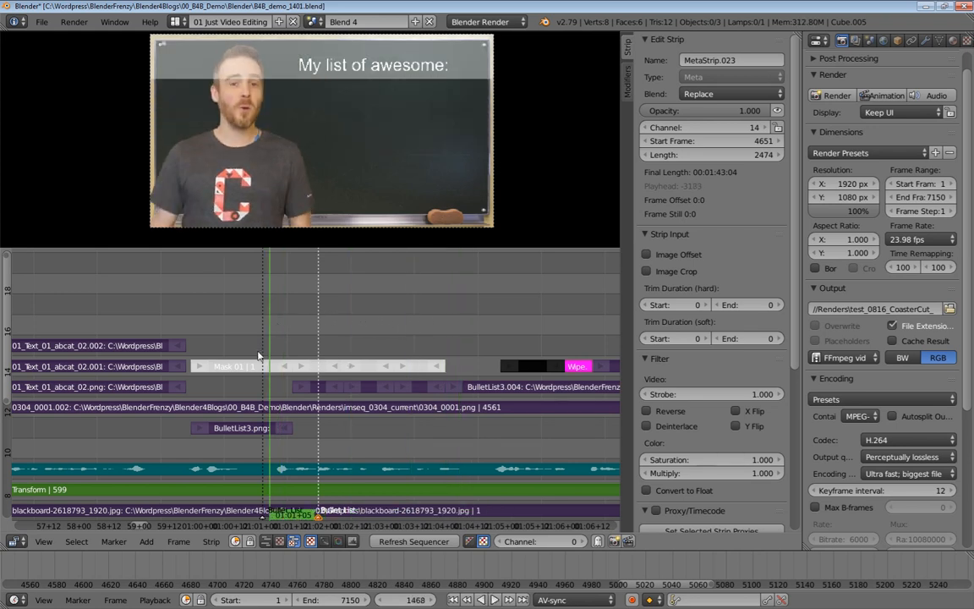
right_click(244, 365)
key(alt+a)
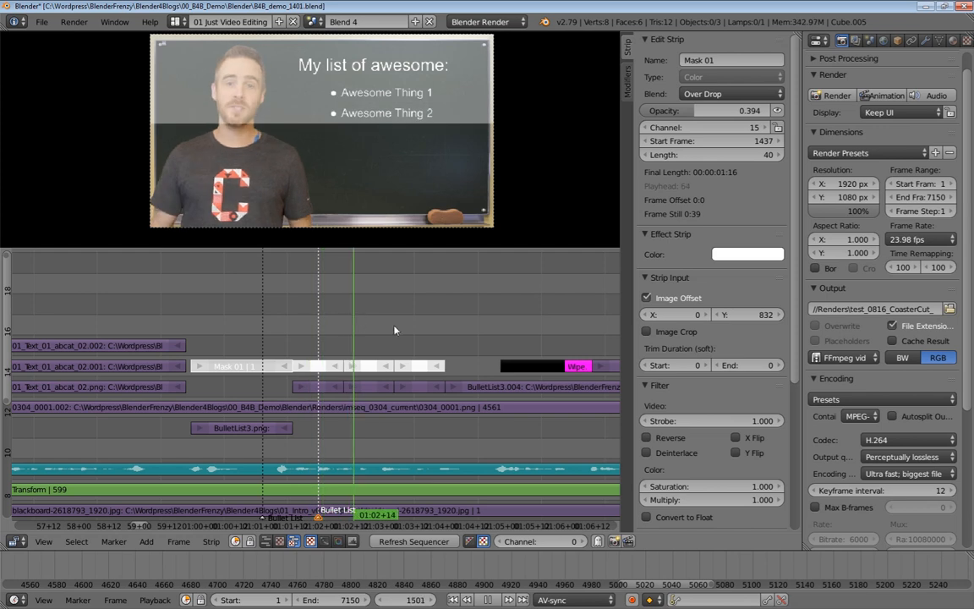
key(alt+a)
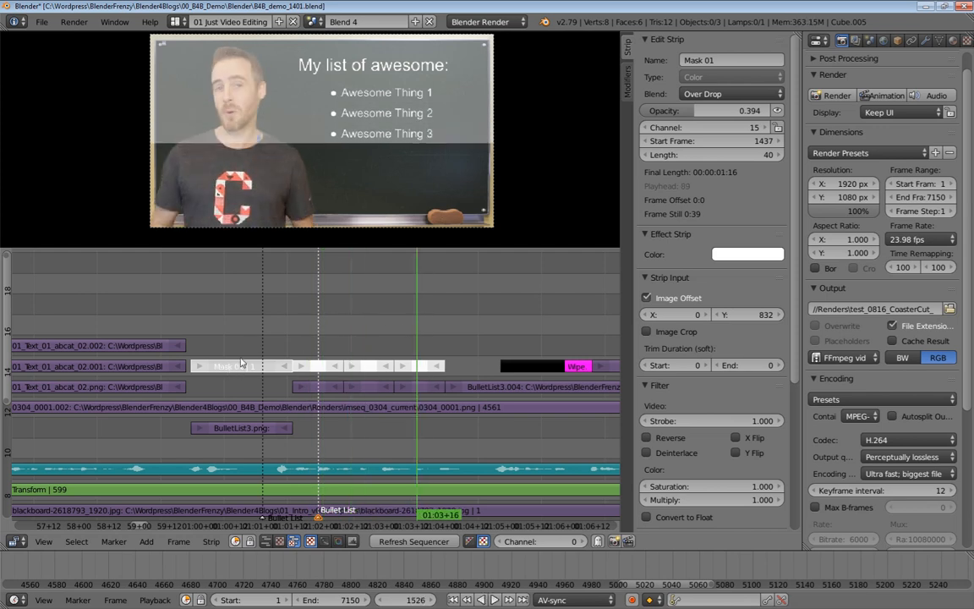
Select the remaining bullet mask strips in turn and view the whole timeline.
right_click(348, 366)
right_click(415, 365)
right_click(399, 369)
key(Home)
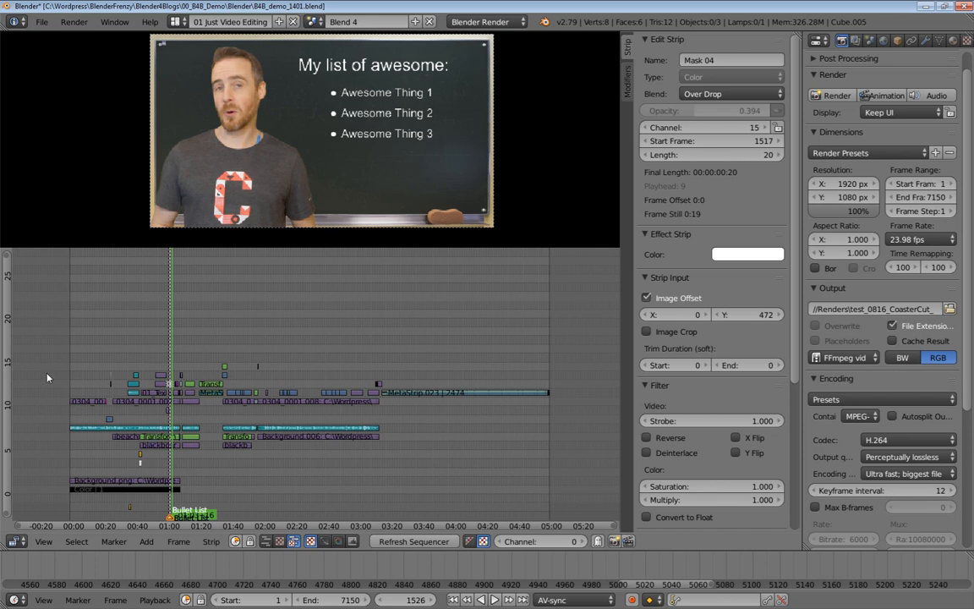
scroll(173, 378, up, 2)
scroll(173, 381, up, 4)
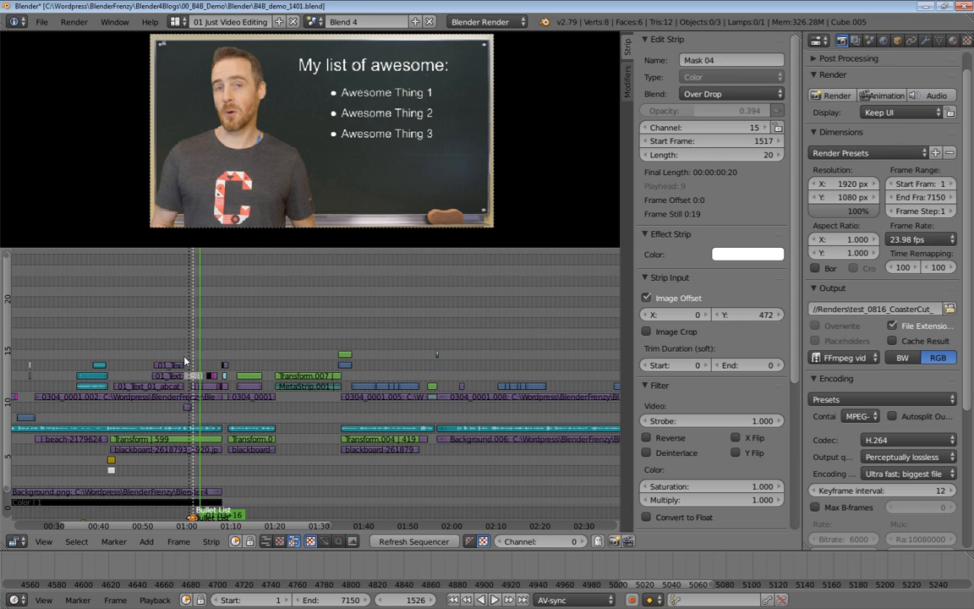
scroll(306, 411, down, 3)
ctrl+scroll(306, 412, right, 3)
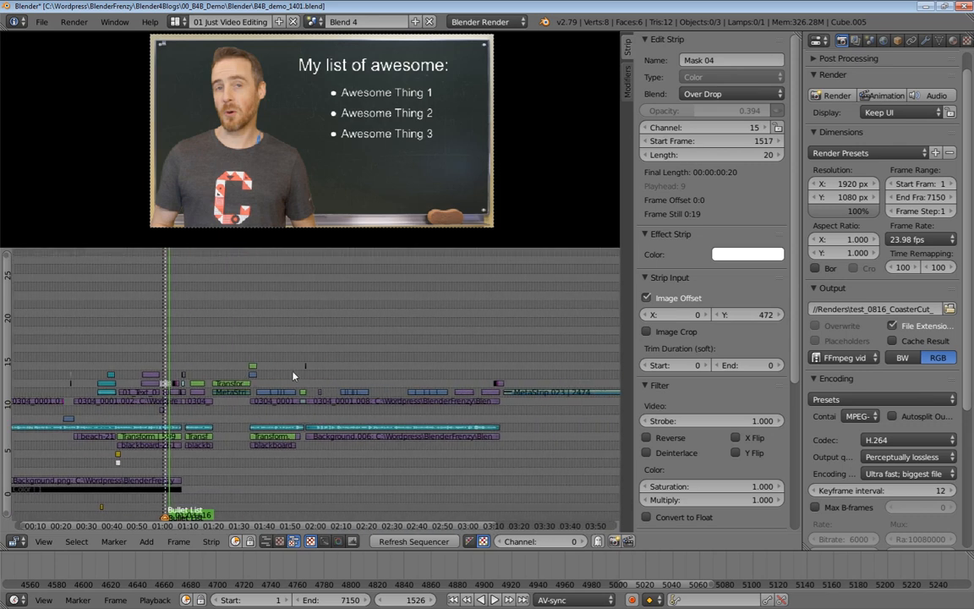
key(Home)
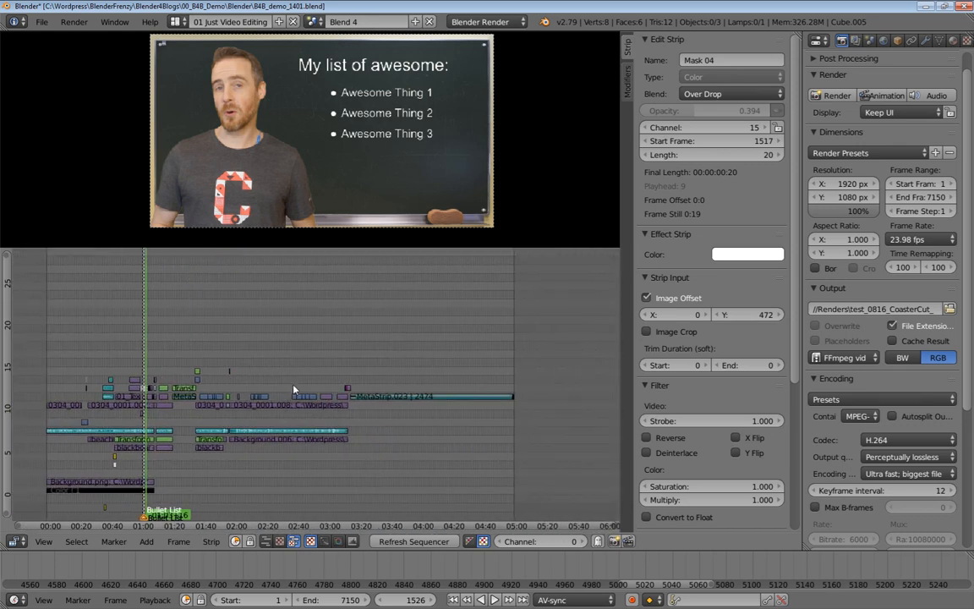
Group the strips before MetaStrip.023 into one new meta strip.
click(368, 359)
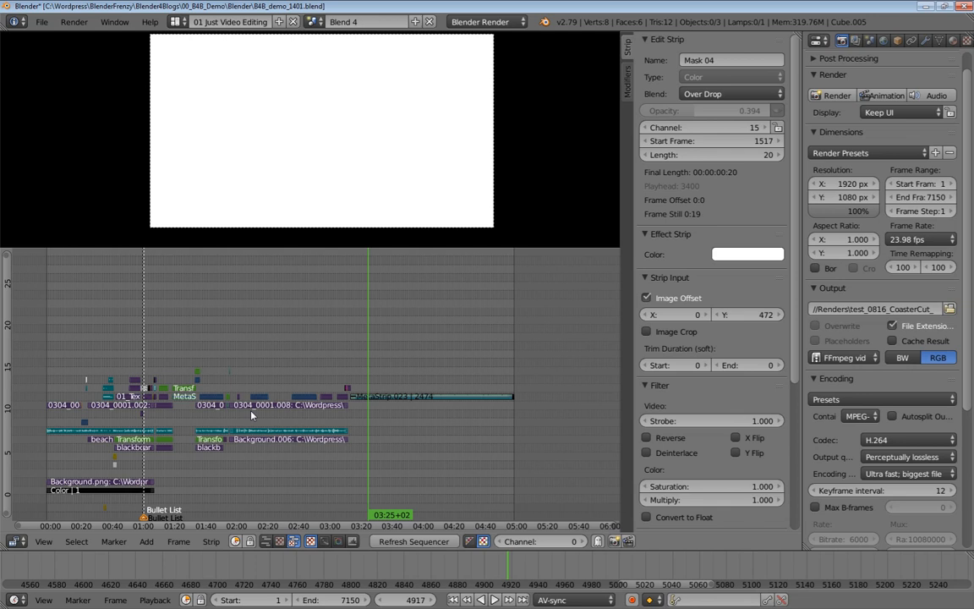
key(ctrl+g)
key(h)
drag(238, 344, 434, 366)
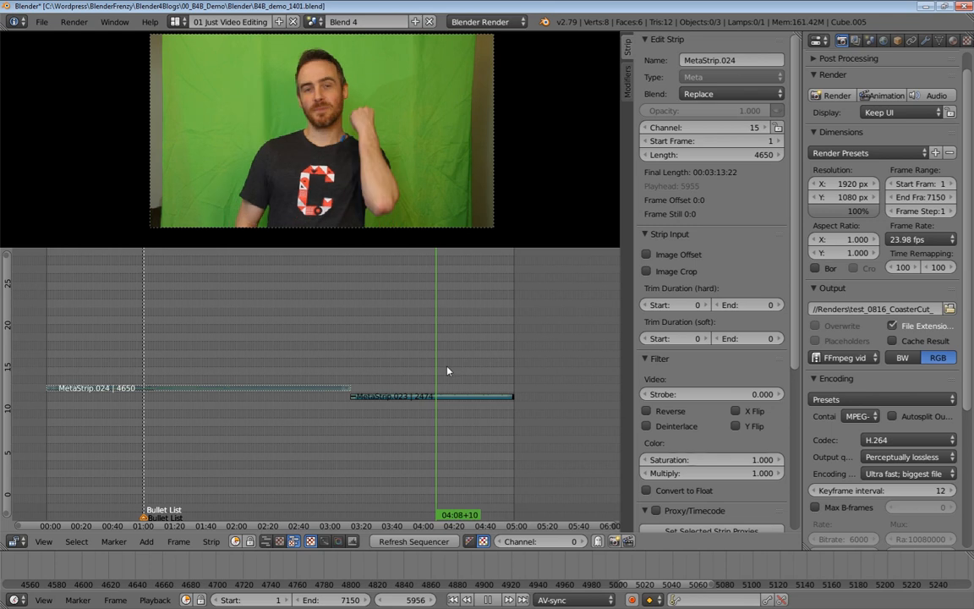
key(Escape)
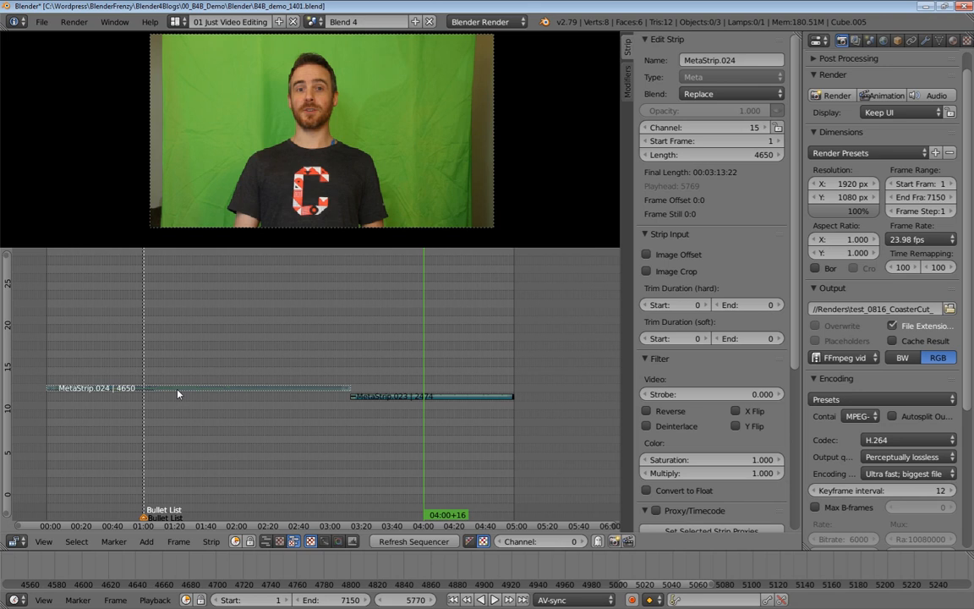
Open the new meta strip, preview the bullet list inside it, and close it again.
key(Tab)
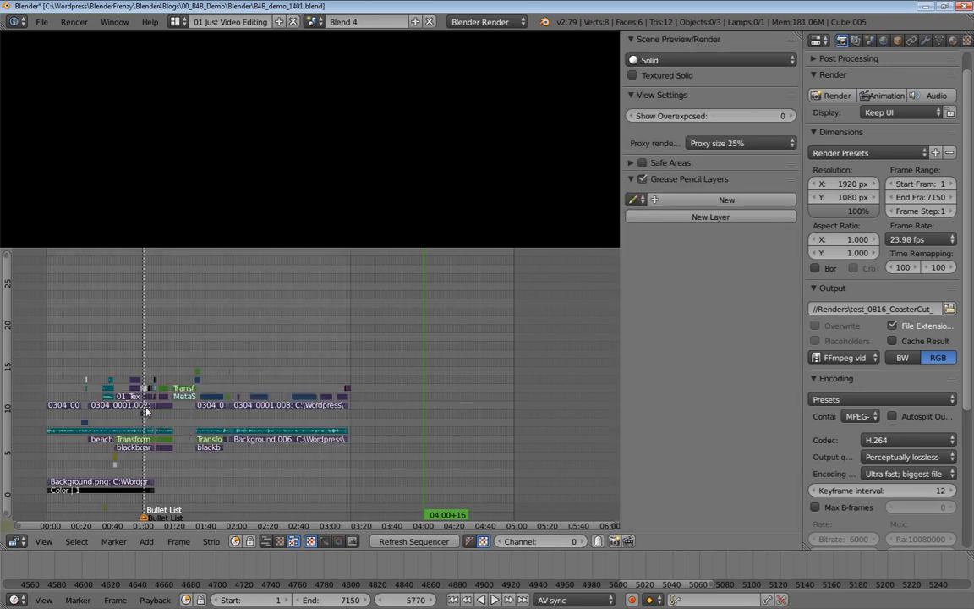
key(shift+b)
drag(103, 362, 166, 404)
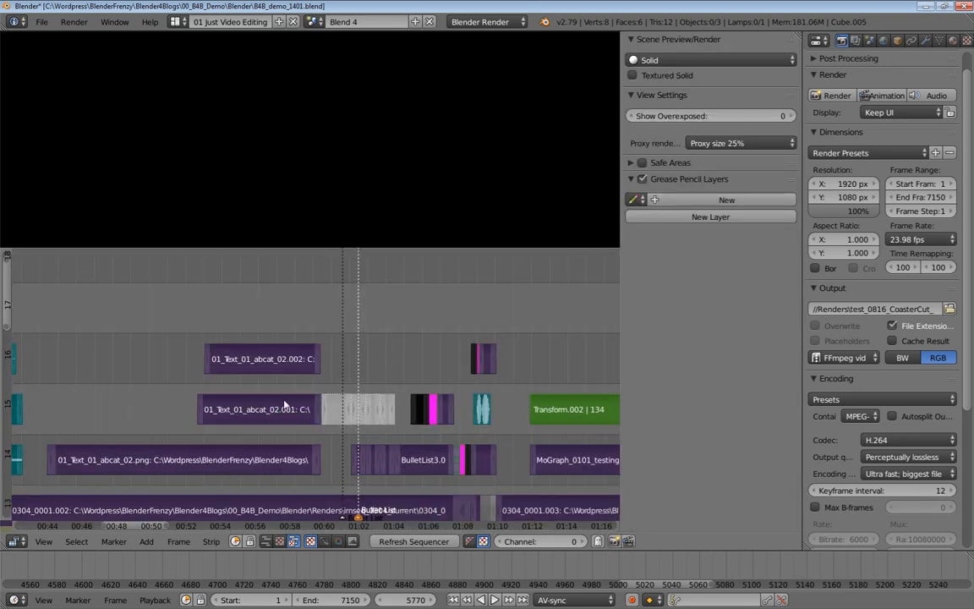
click(339, 372)
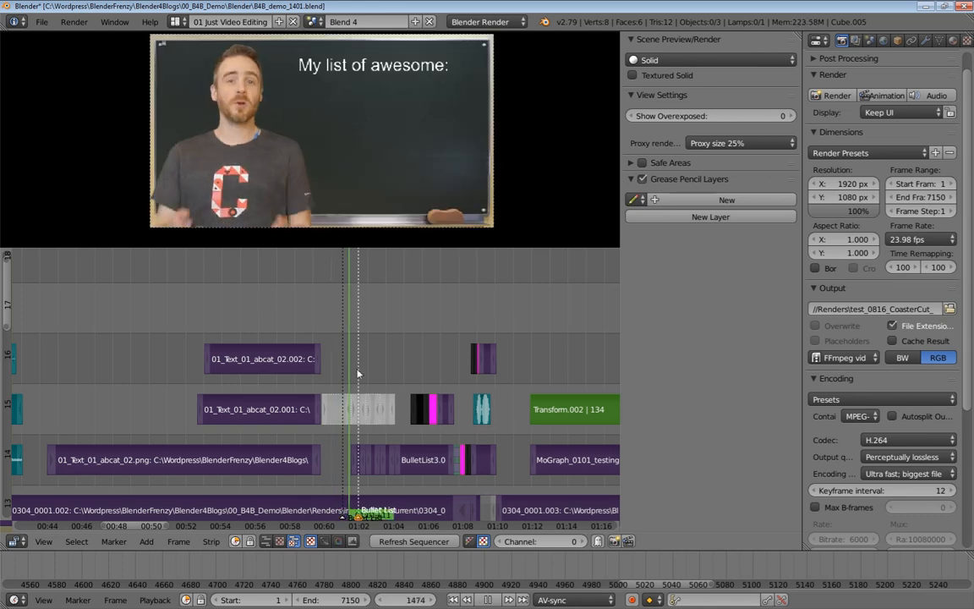
key(alt+a)
key(Tab)
Ungroup the new meta strip back into its individual strips.
scroll(406, 363, down, 8)
middle_drag(364, 375, 276, 399)
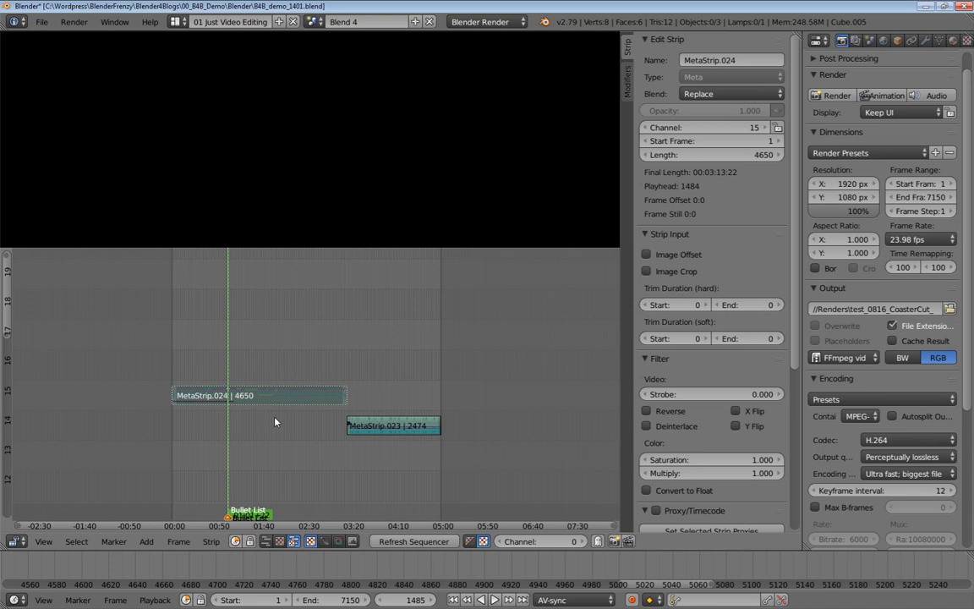
key(alt+h)
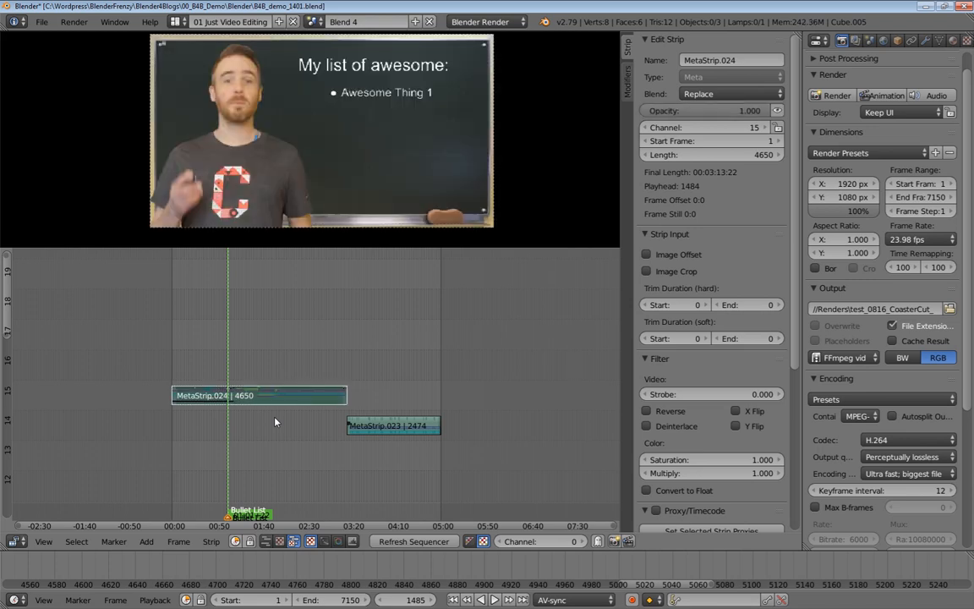
key(alt+g)
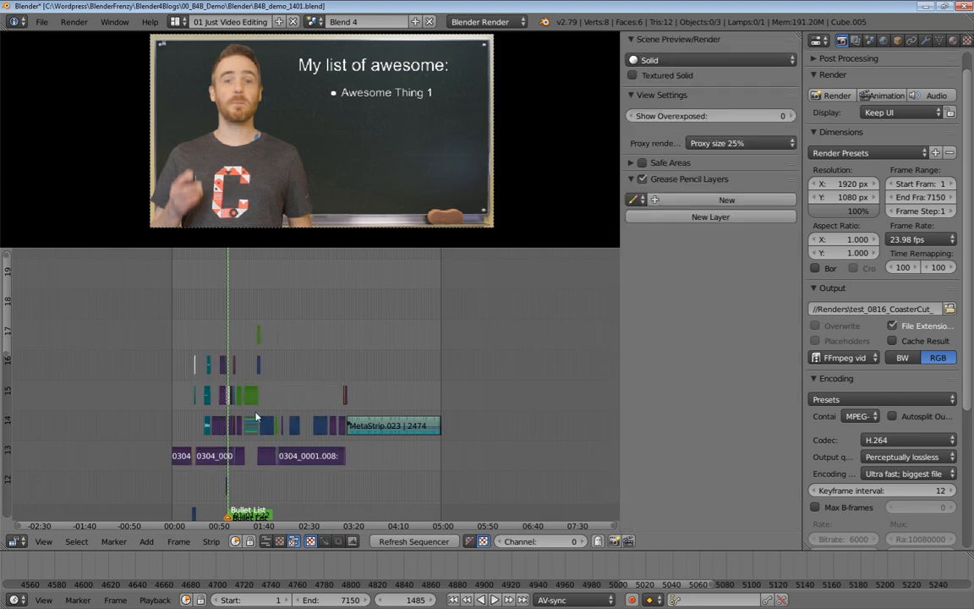
Navigate the timeline to examine the mask strips and the lower-channel strips.
middle_drag(239, 373, 257, 341)
ctrl+middle_drag(208, 368, 444, 379)
ctrl+middle_drag(180, 386, 419, 385)
drag(107, 353, 161, 359)
right_click(96, 373)
scroll(245, 372, down, 6)
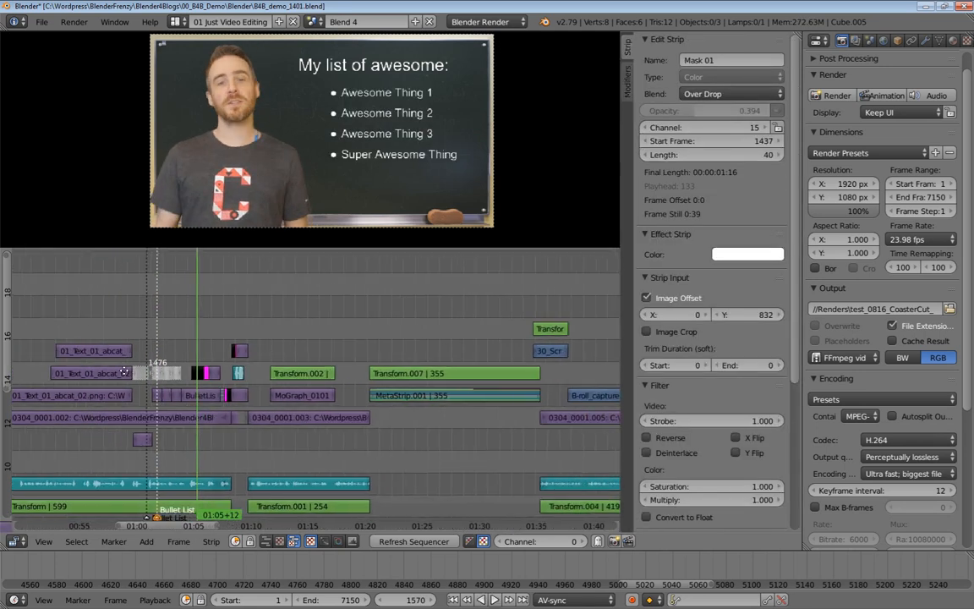
middle_drag(352, 386, 348, 388)
ctrl+middle_drag(347, 388, 367, 413)
middle_drag(366, 413, 367, 376)
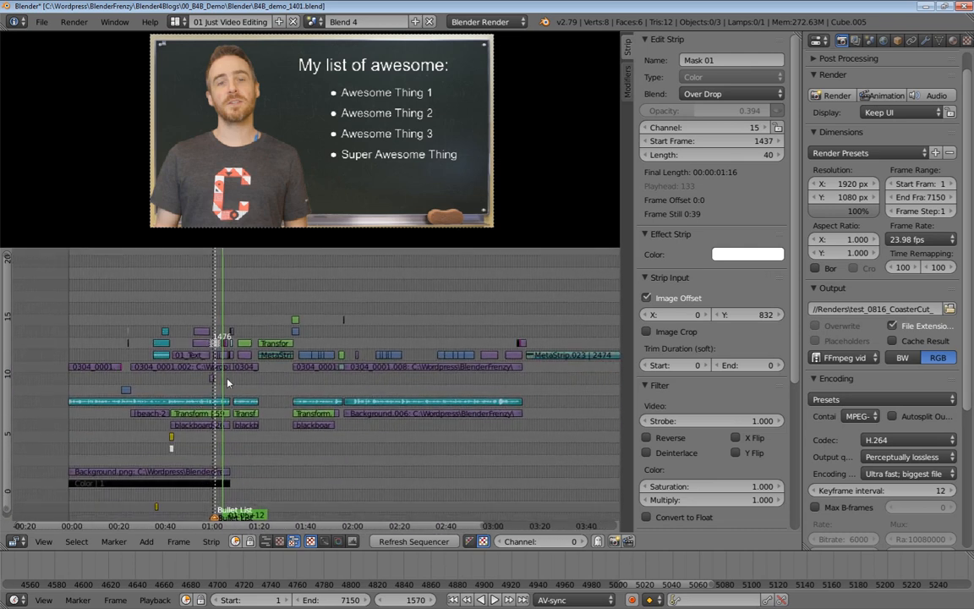
middle_drag(257, 360, 283, 355)
middle_drag(383, 413, 416, 410)
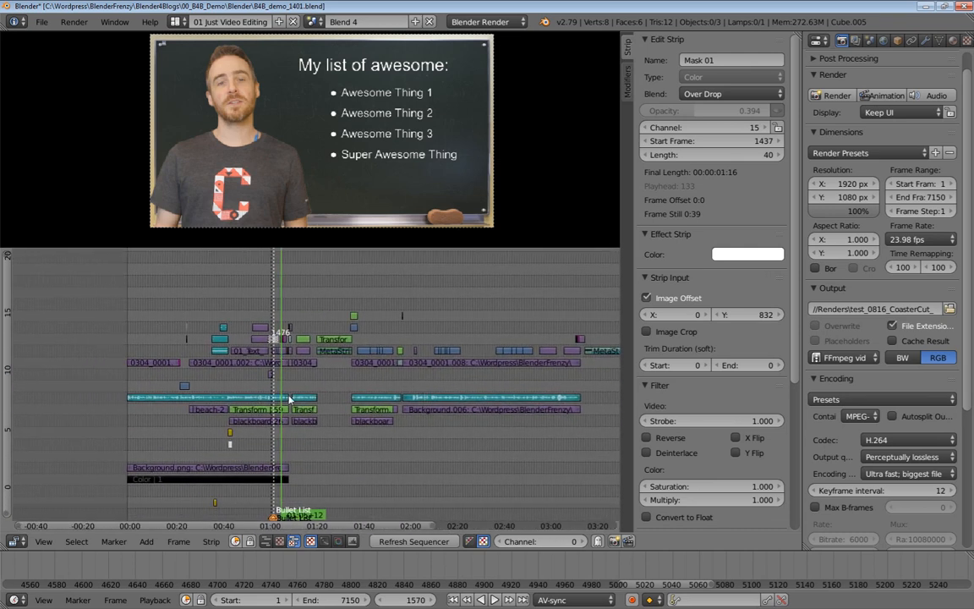
middle_drag(289, 399, 327, 390)
middle_drag(260, 495, 302, 350)
ctrl+middle_drag(163, 394, 256, 382)
middle_drag(256, 382, 258, 321)
Inspect the lower-channel strips, preview the small Text strip on channel 1, and erase it.
right_click(237, 383)
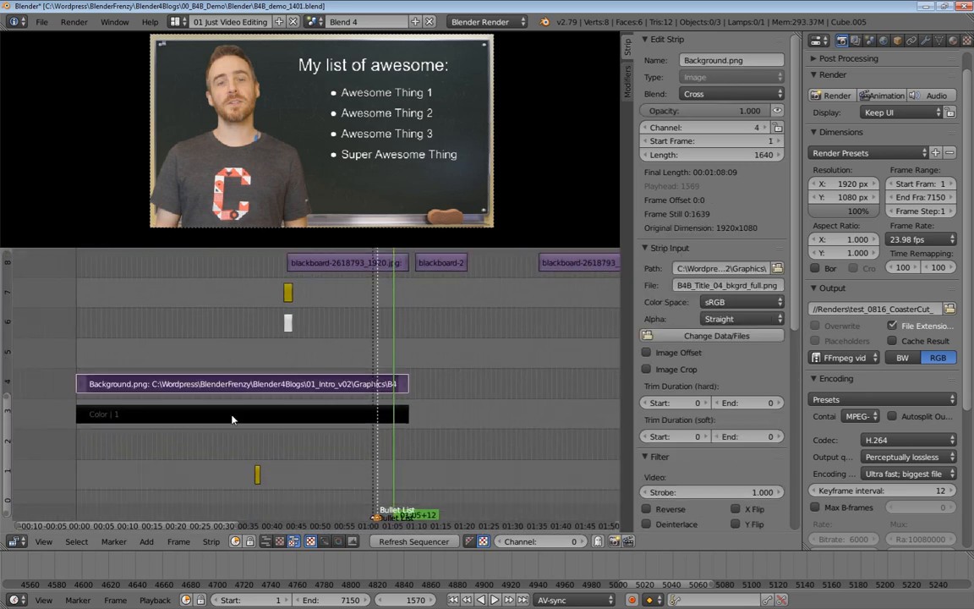
right_click(240, 414)
right_click(257, 474)
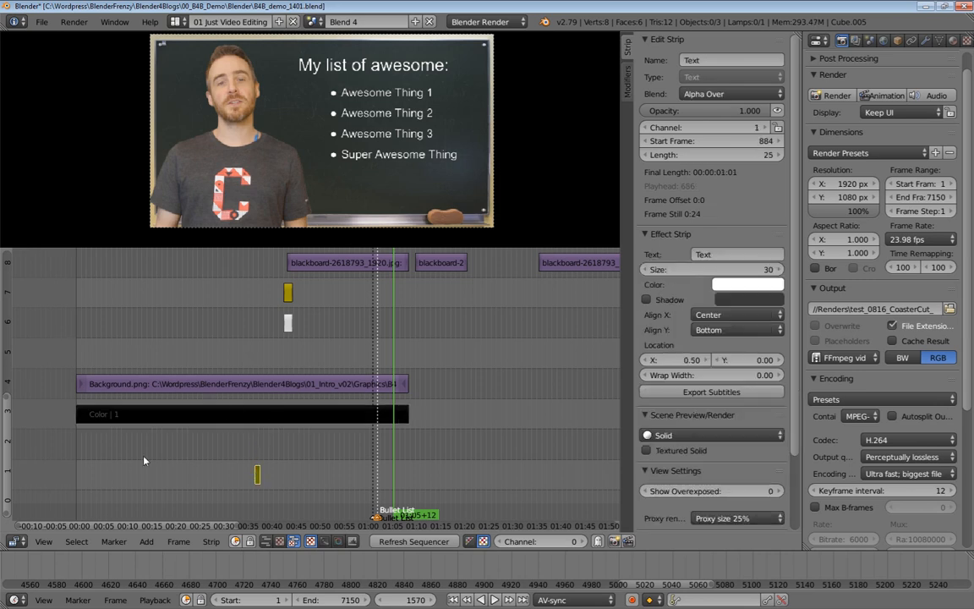
click(258, 476)
key(alt+a)
drag(259, 477, 259, 475)
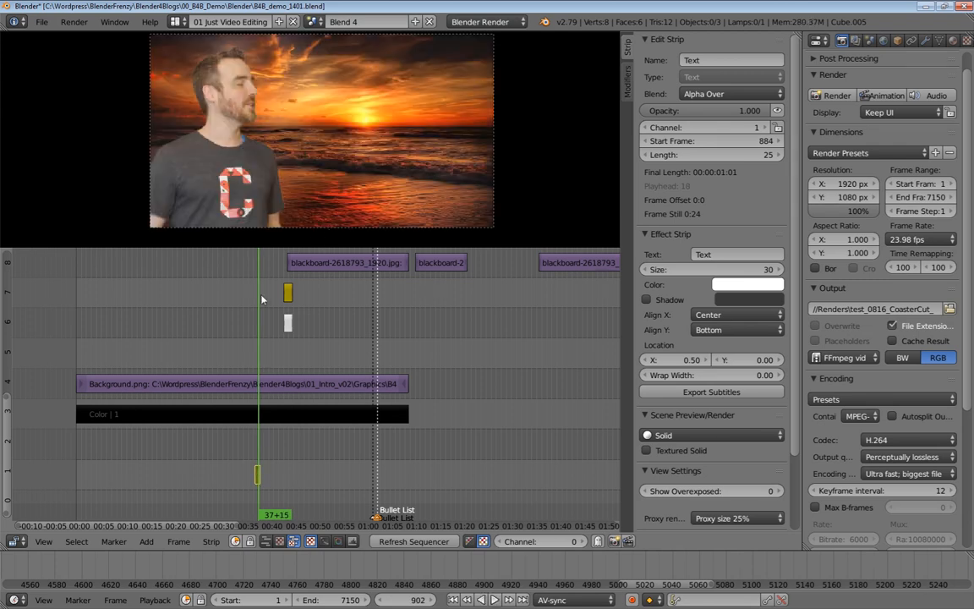
key(alt+a)
drag(261, 475, 258, 472)
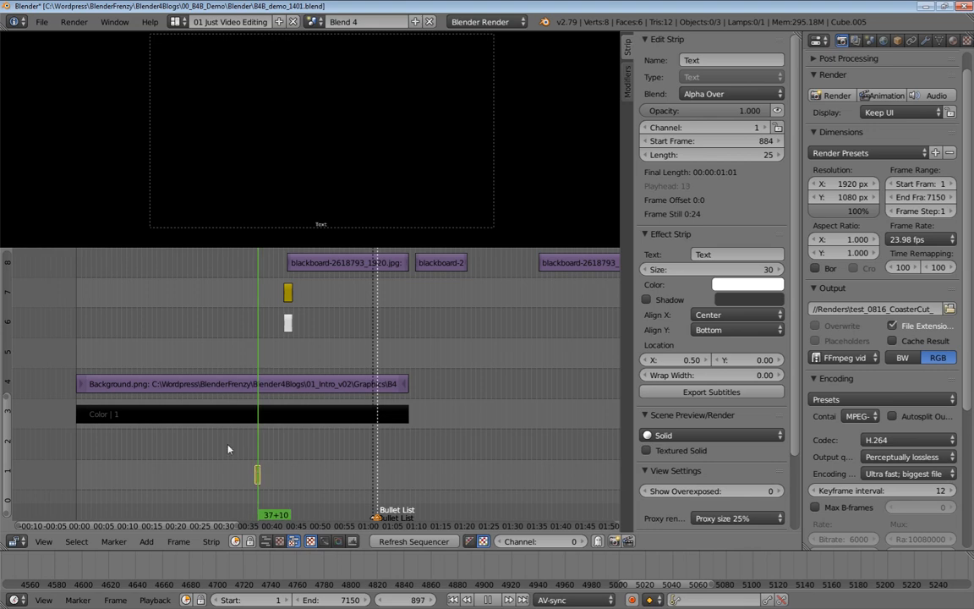
key(x)
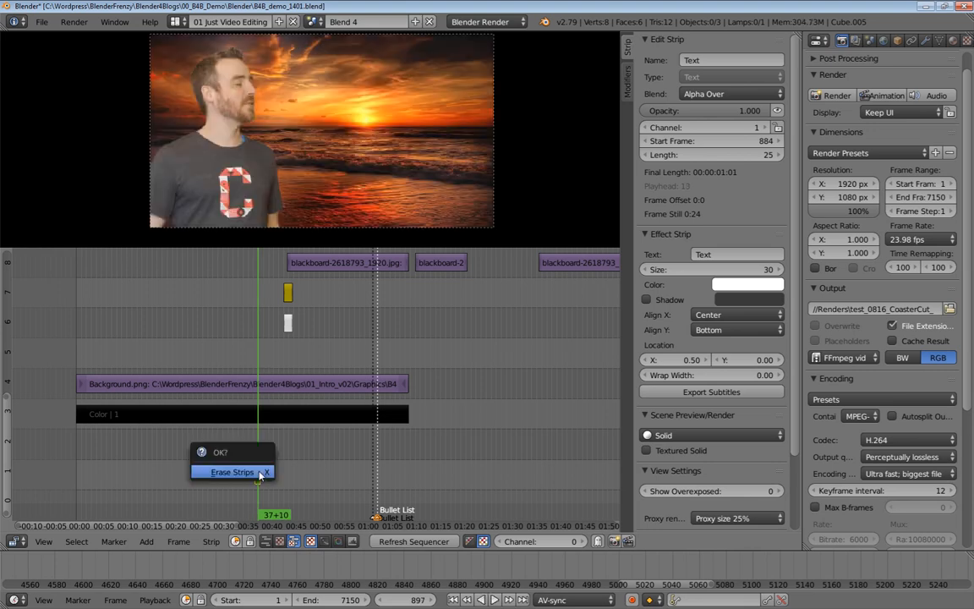
click(235, 469)
View the whole timeline and play back the edit from near the start.
key(Home)
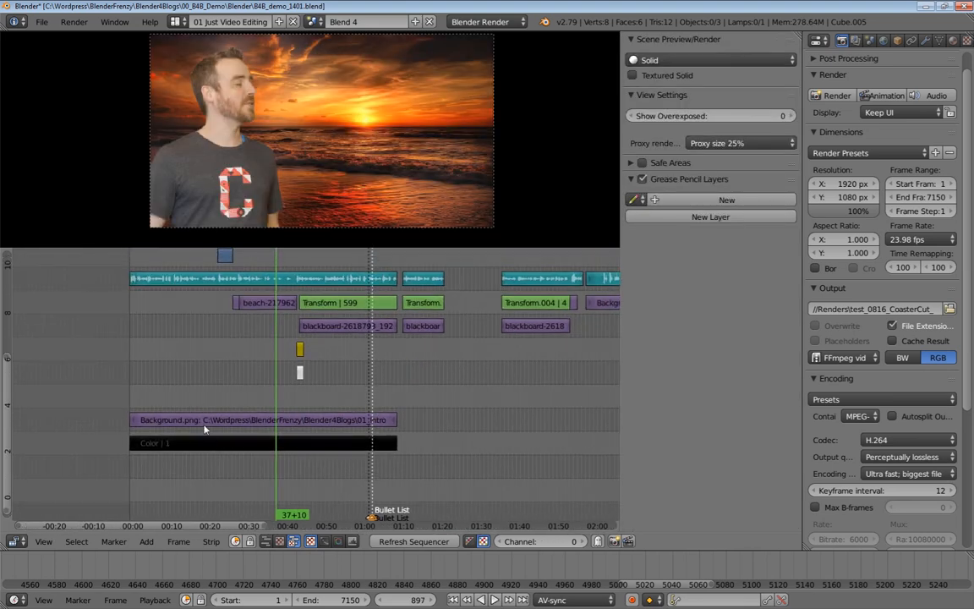
drag(206, 424, 237, 443)
ctrl+middle_drag(216, 444, 195, 451)
middle_drag(255, 447, 214, 302)
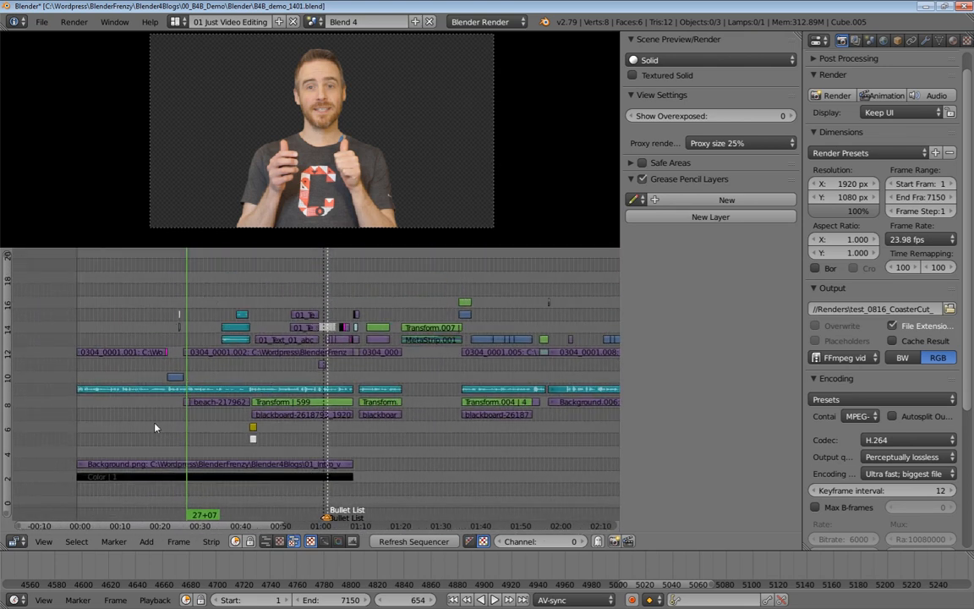
key(alt+a)
click(166, 336)
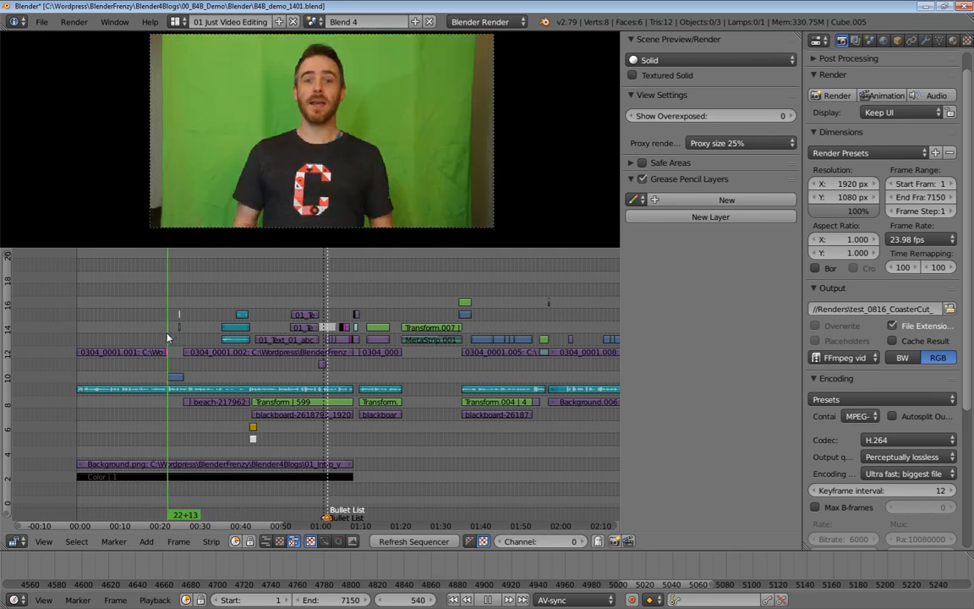
Set the playhead near 22 seconds, select the black Color strip on channel 3, and examine it in the preview.
click(167, 337)
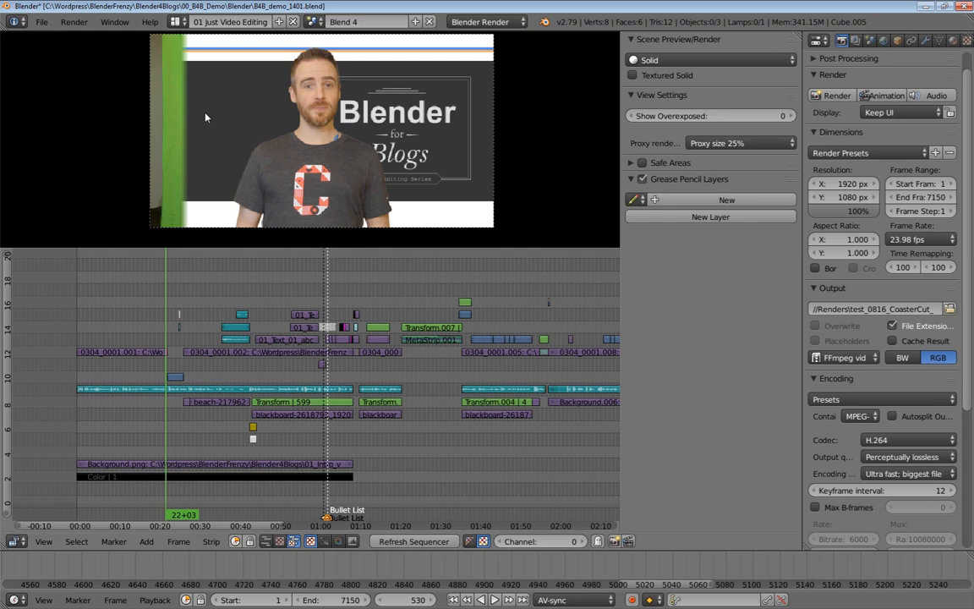
click(189, 481)
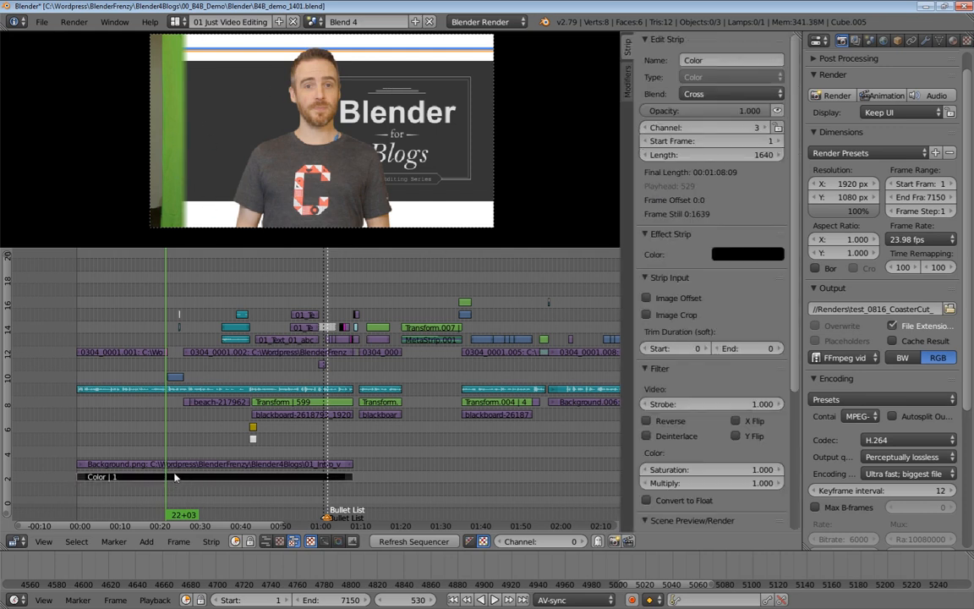
middle_drag(203, 149, 280, 161)
scroll(238, 176, up, 6)
scroll(230, 169, up, 5)
middle_drag(239, 161, 363, 171)
scroll(363, 171, down, 8)
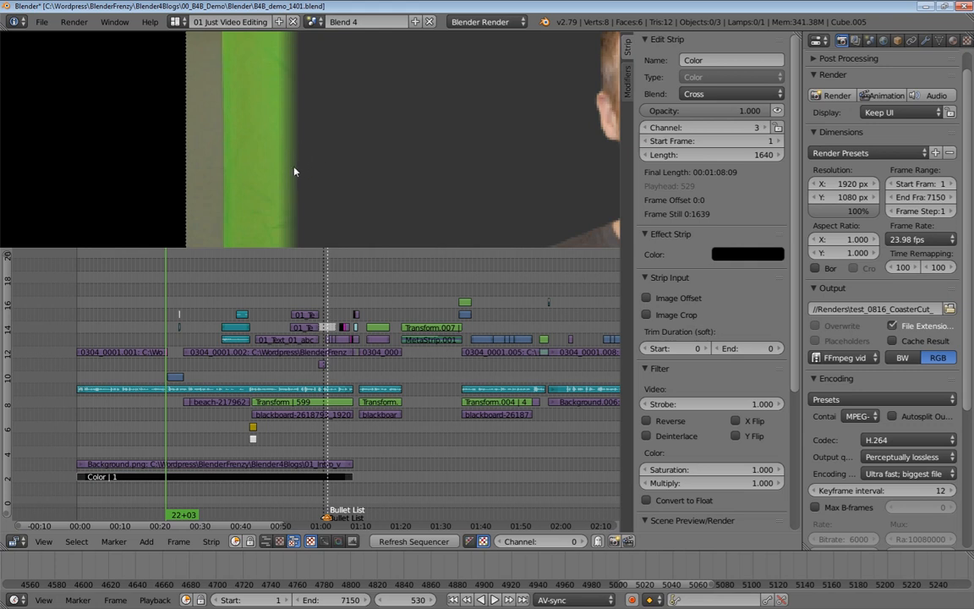
Inspect the Background.png, Color and Phase1 movie strips, then mute the Color strip on channel 3.
right_click(159, 389)
right_click(167, 463)
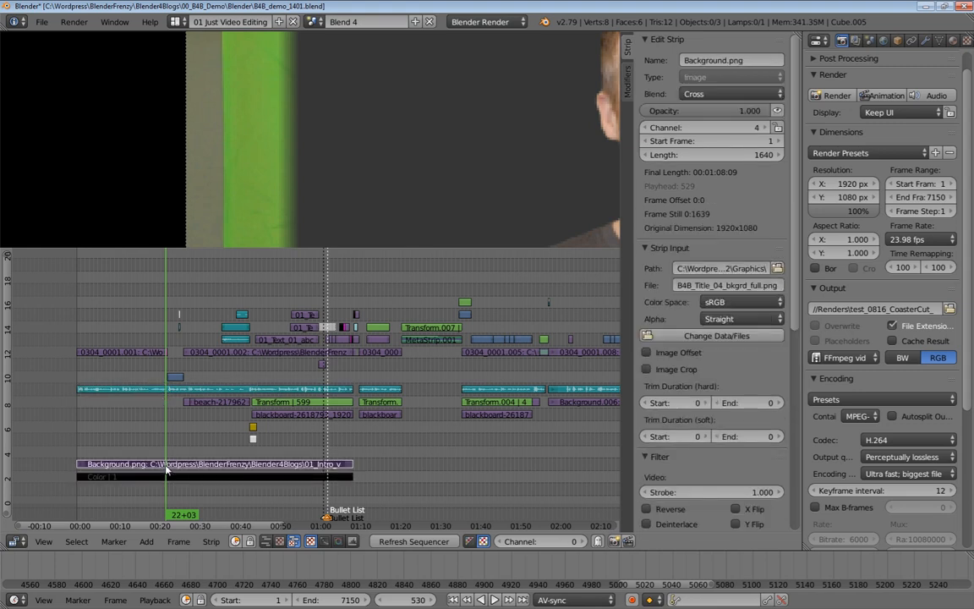
right_click(165, 477)
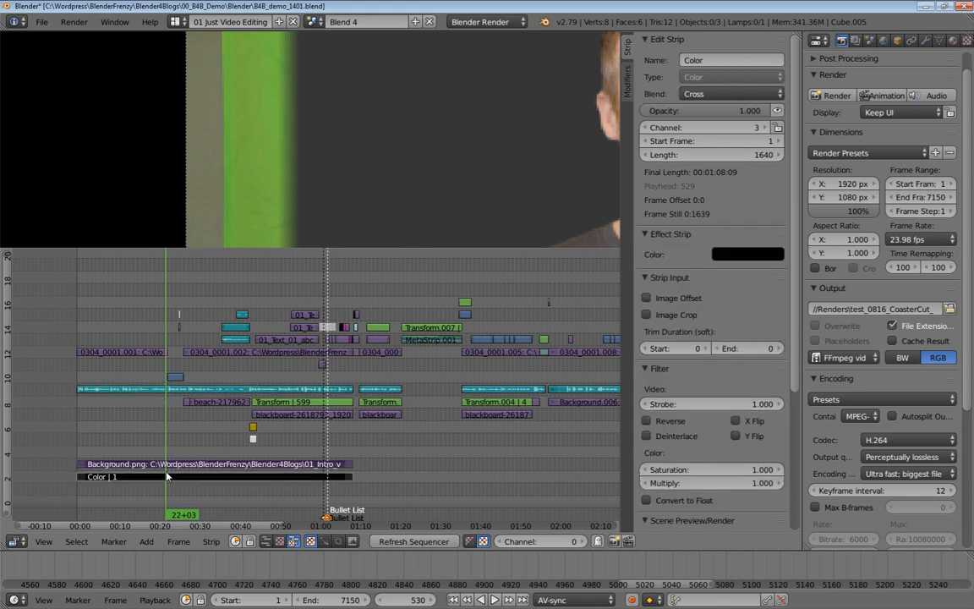
right_click(176, 378)
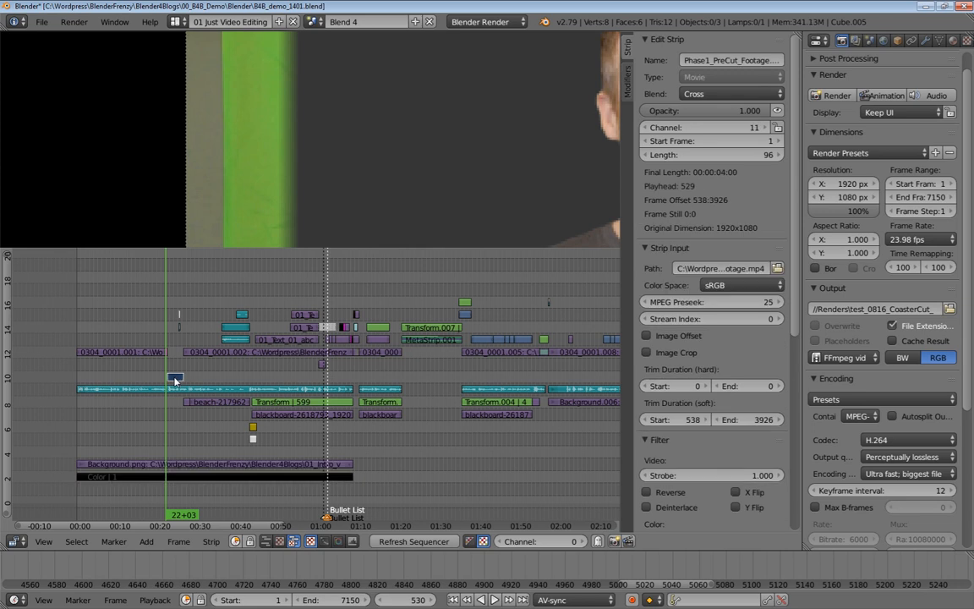
right_click(187, 464)
right_click(187, 477)
key(h)
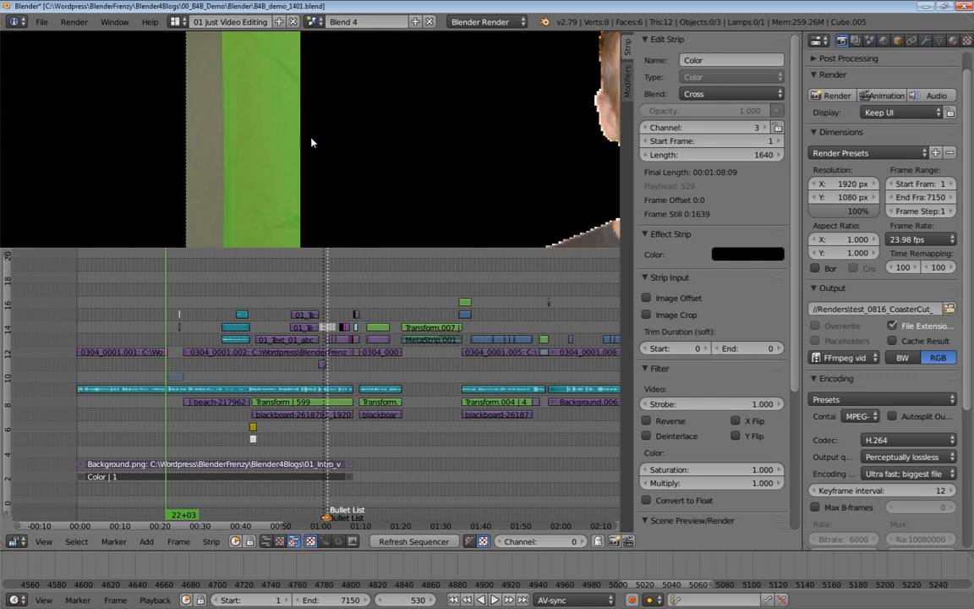
Play back the opening with the Color strip muted to check the preview result.
key(alt+a)
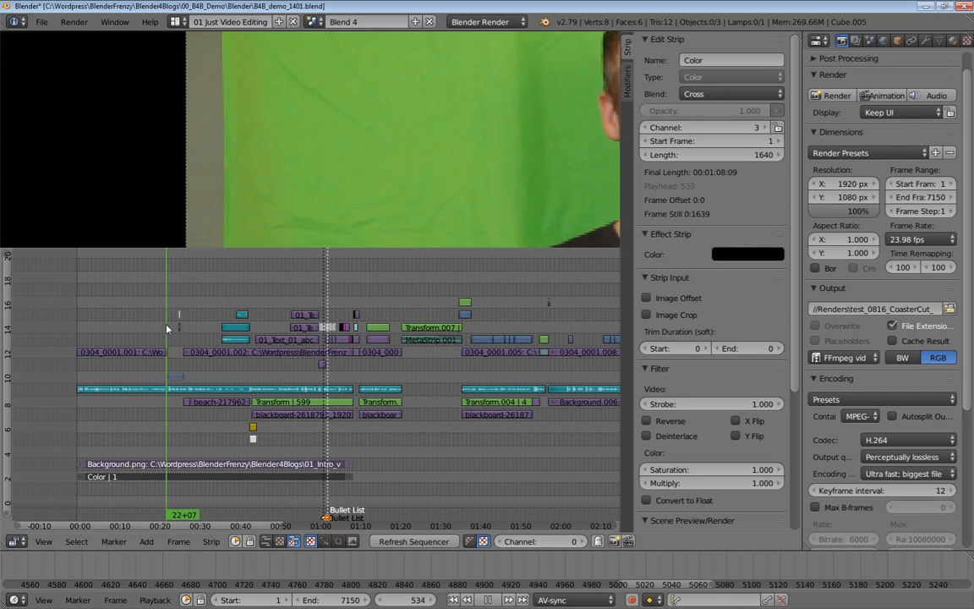
key(alt+a)
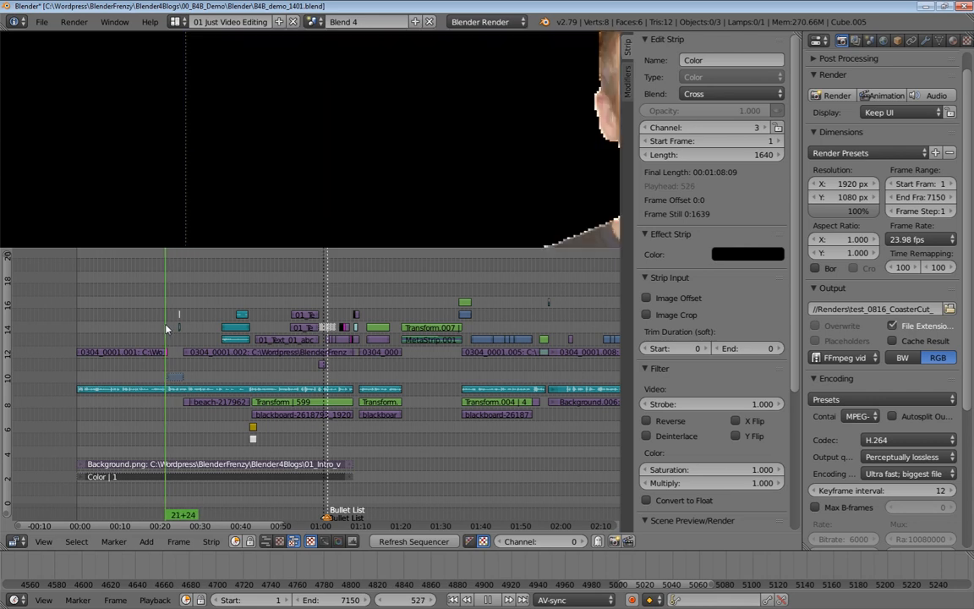
middle_drag(496, 176, 163, 184)
ctrl+middle_drag(356, 162, 335, 176)
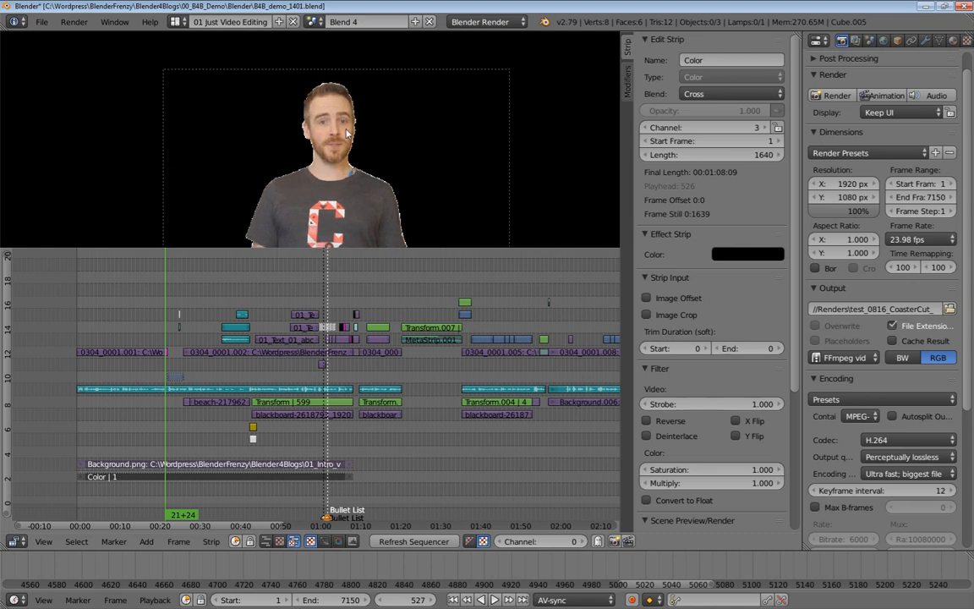
scroll(270, 190, up, 2)
right_click(181, 474)
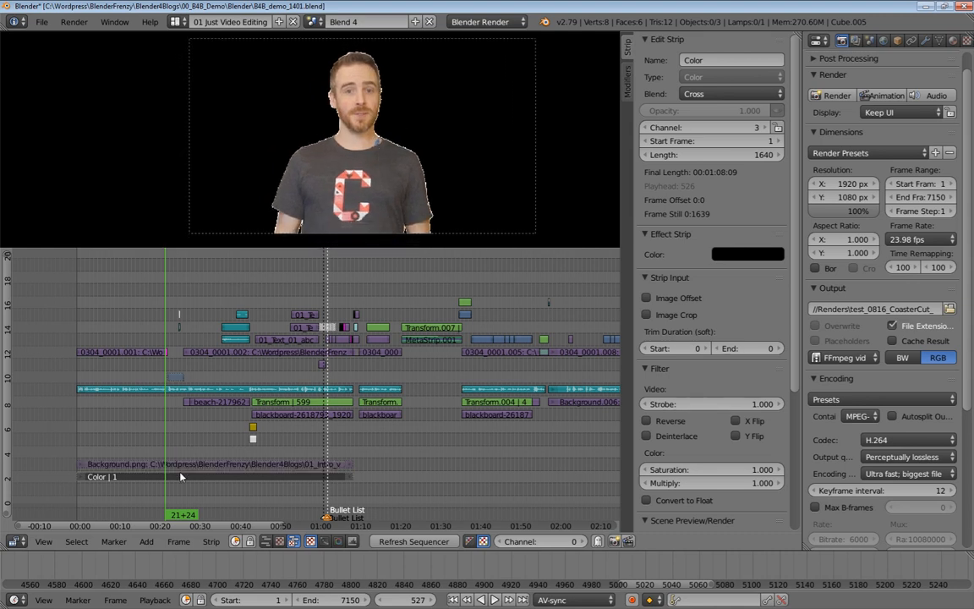
key(alt+a)
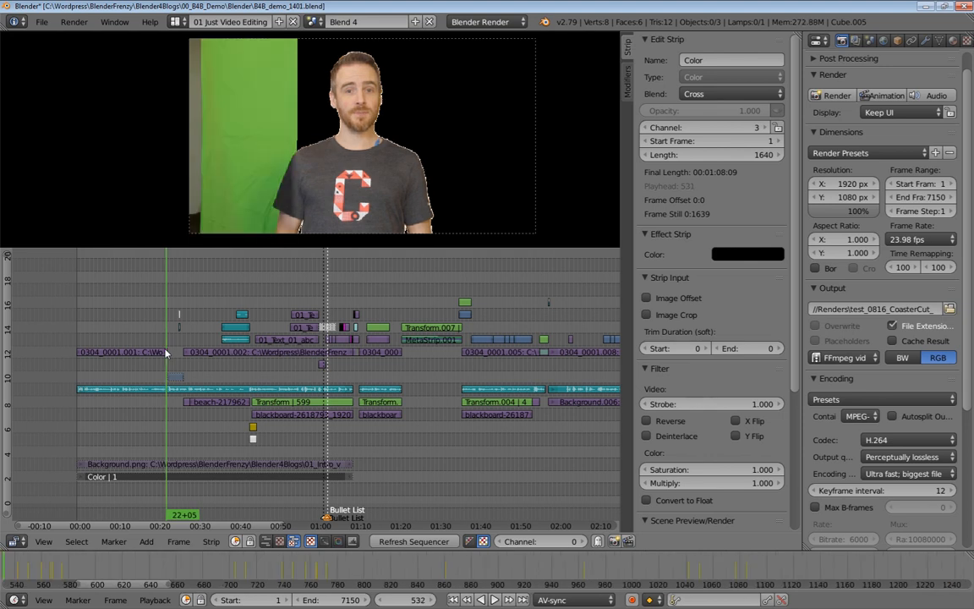
scroll(326, 140, up, 2)
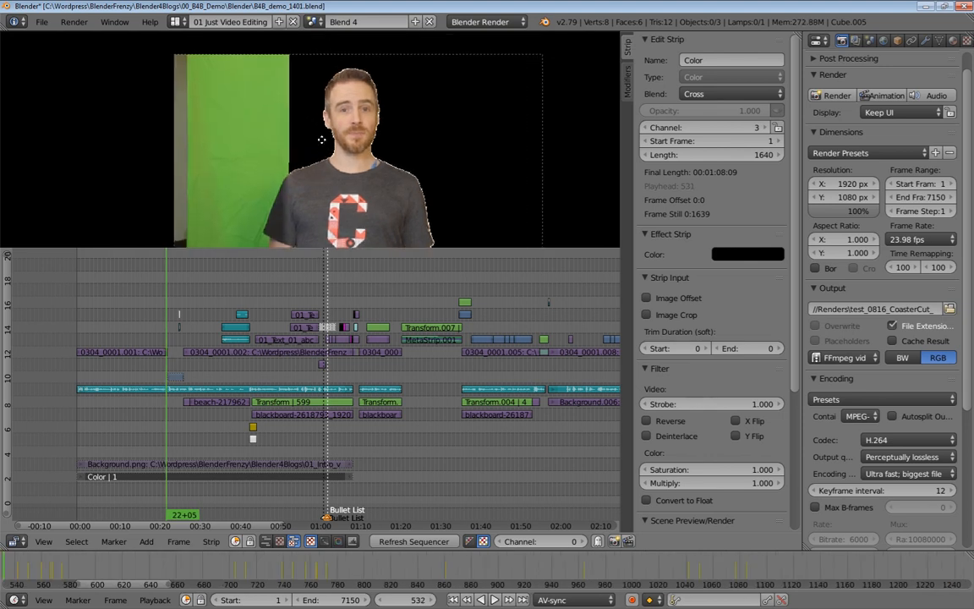
scroll(341, 140, down, 3)
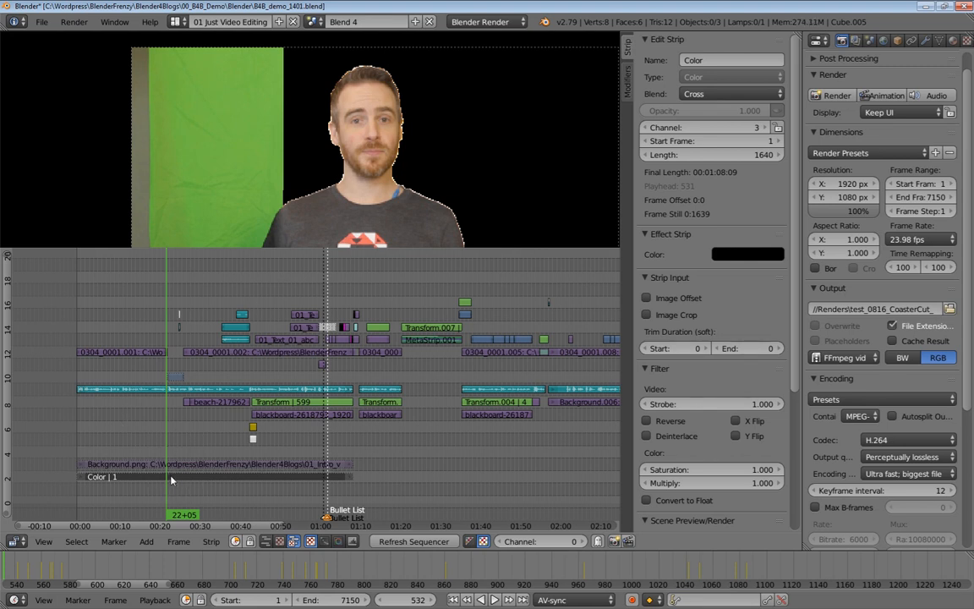
Unmute all strips, then mute the Color strip on channel 3 again.
key(alt+h)
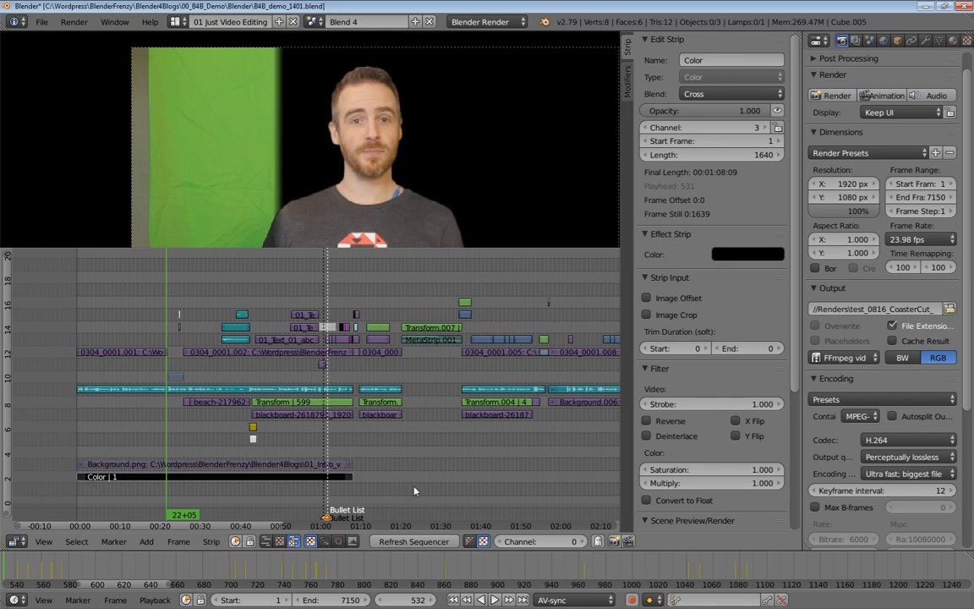
scroll(483, 464, down, 13)
middle_drag(474, 464, 421, 467)
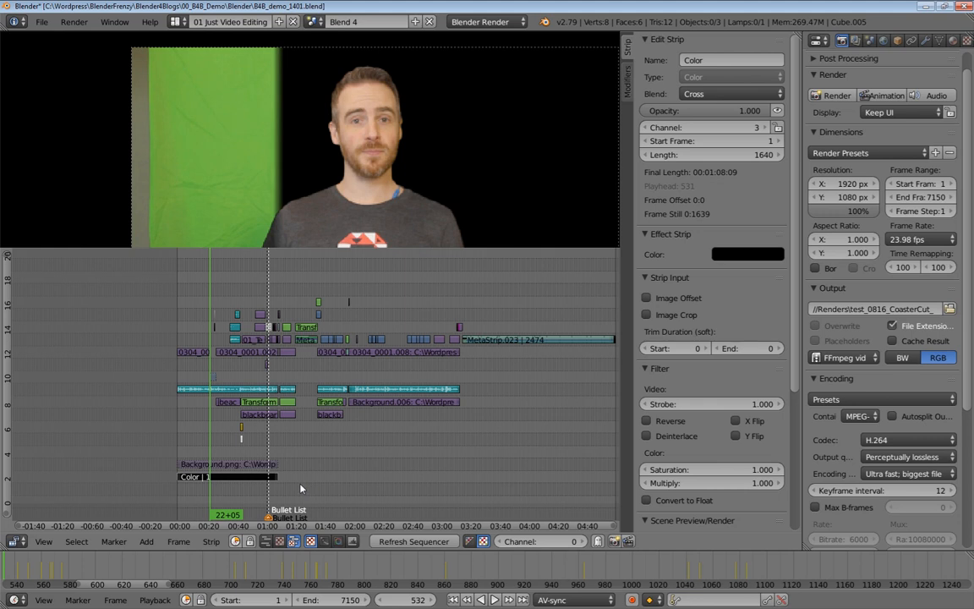
middle_drag(206, 398, 182, 389)
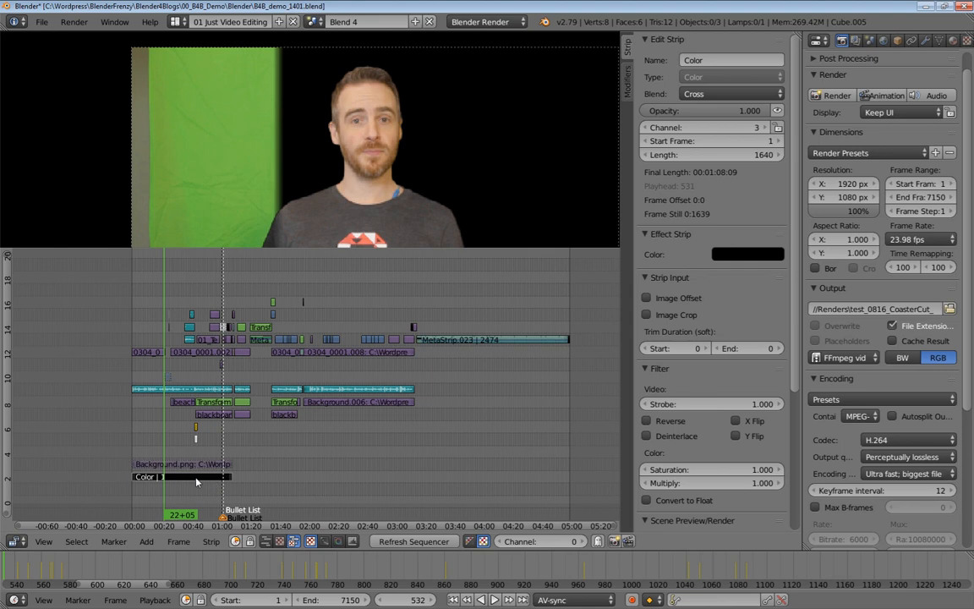
key(h)
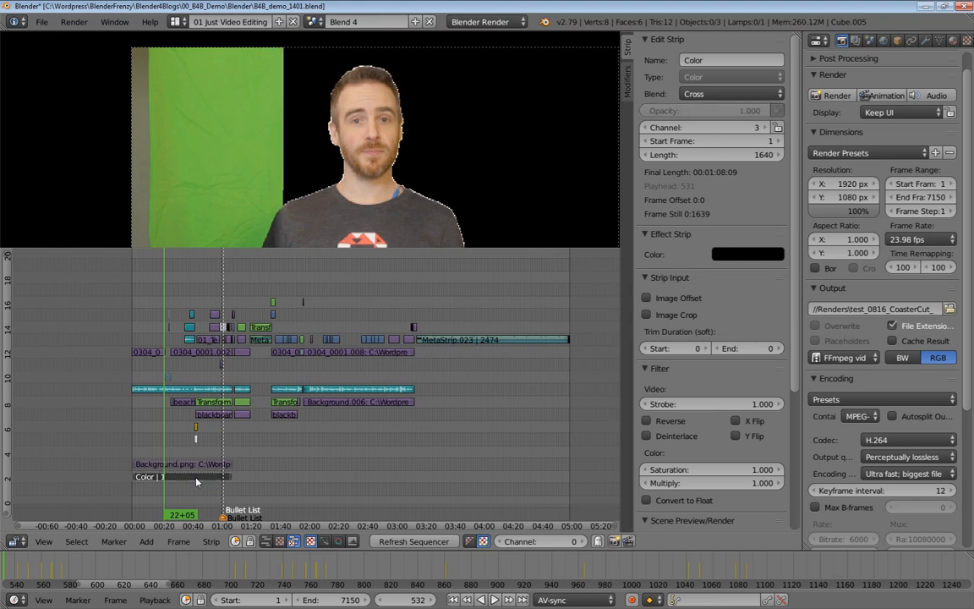
Select the Background.png strip on channel 4 and unmute all muted strips.
middle_drag(165, 395, 186, 389)
right_click(155, 470)
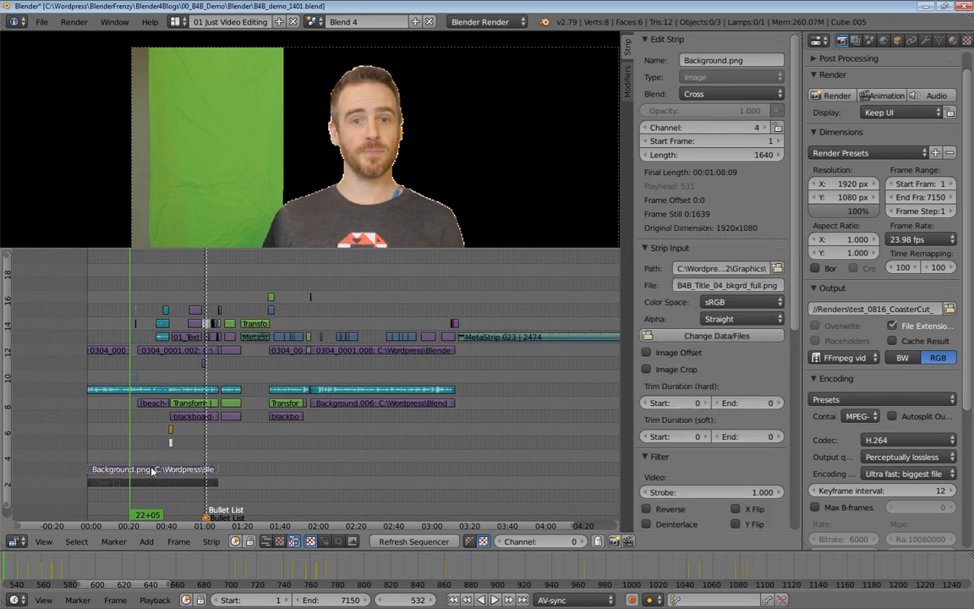
key(alt+h)
Select the Phase1_PreCut movie strip on channel 11 and play back that section of the edit.
middle_drag(165, 463, 241, 455)
ctrl+middle_drag(151, 348, 166, 355)
middle_drag(165, 355, 254, 362)
ctrl+middle_drag(253, 362, 332, 374)
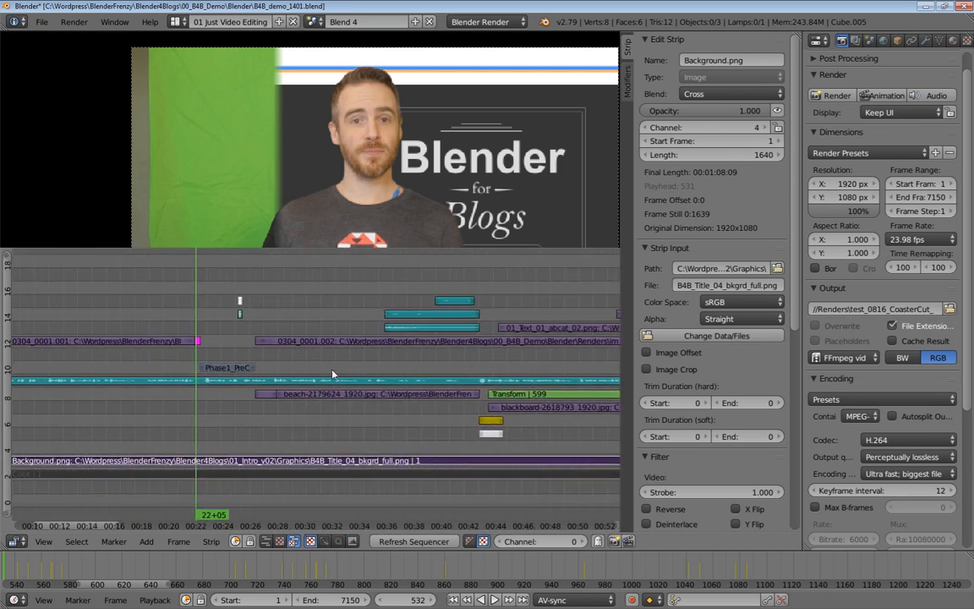
right_click(222, 368)
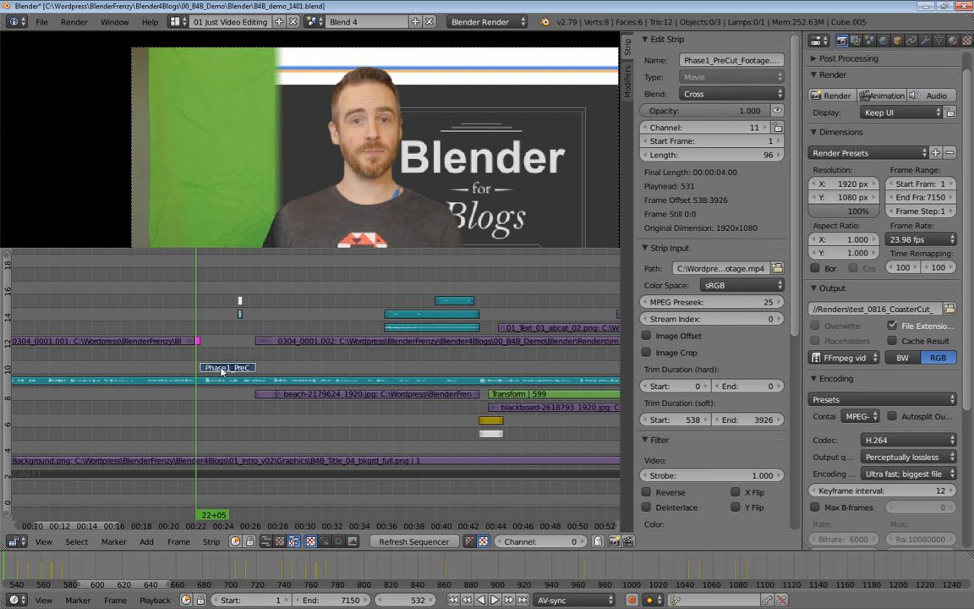
key(alt+a)
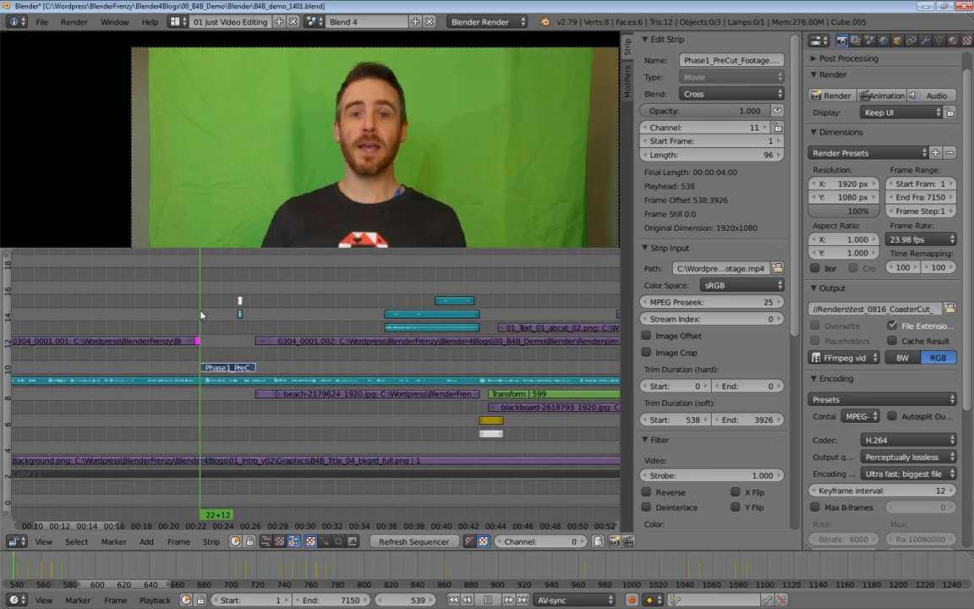
key(Escape)
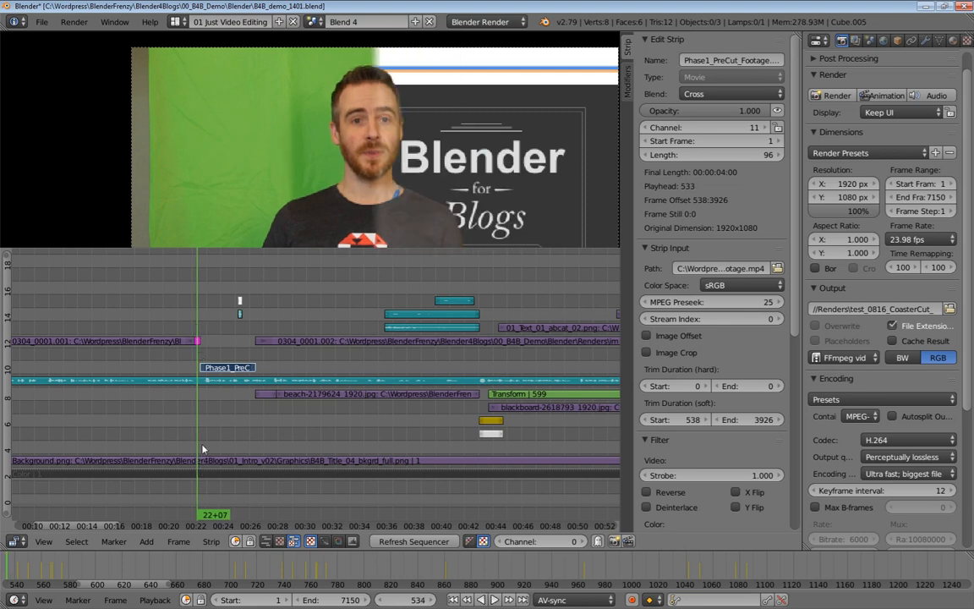
Step the playhead back two frames and play back the opening section again.
click(202, 461)
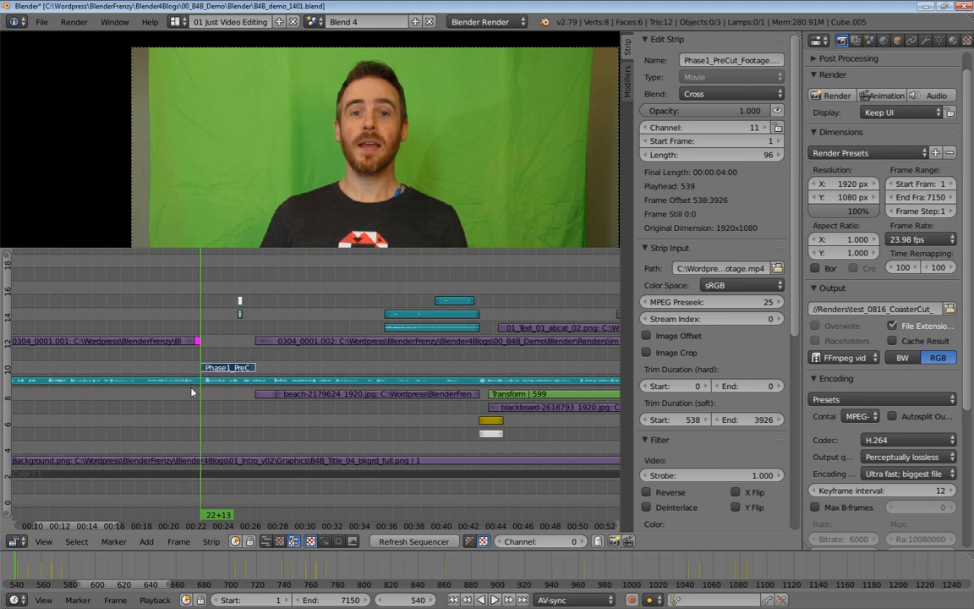
click(198, 309)
key(Left)
key(Left)
key(alt+a)
key(Escape)
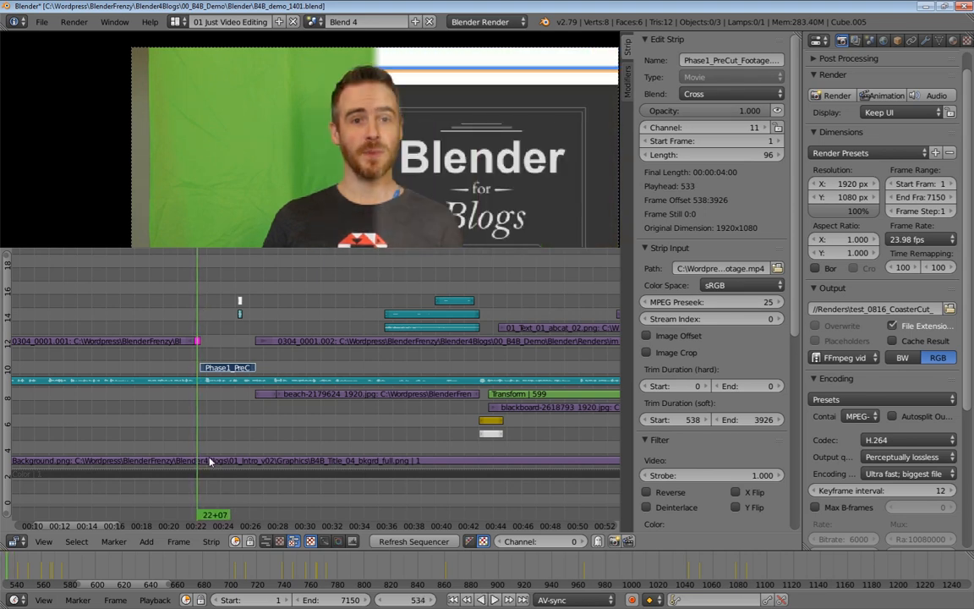
Mute the Background.png strip on channel 4, then unmute it.
right_click(213, 462)
key(h)
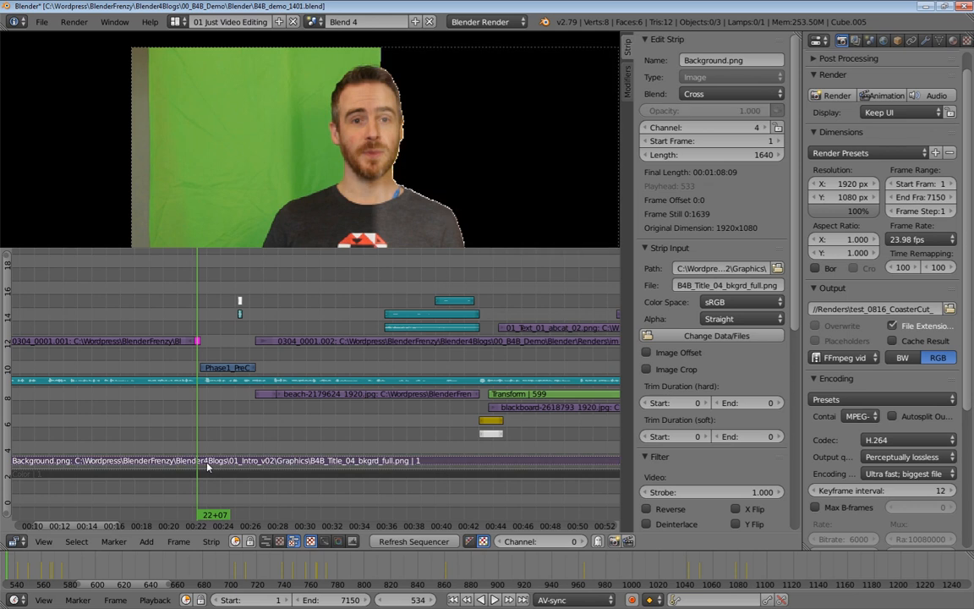
key(alt+h)
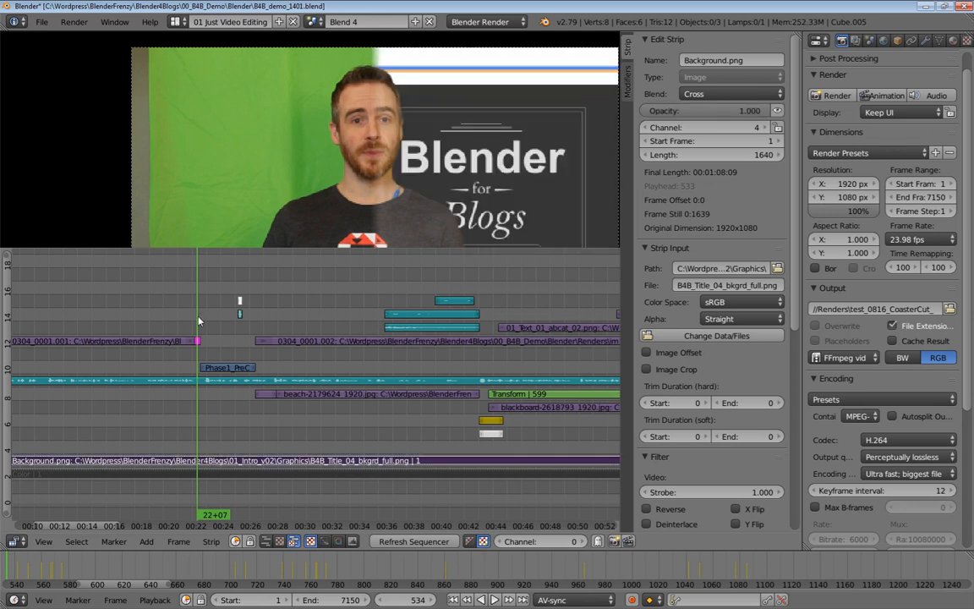
Play back the edit from about 22 seconds through the beach sunset section.
key(alt+a)
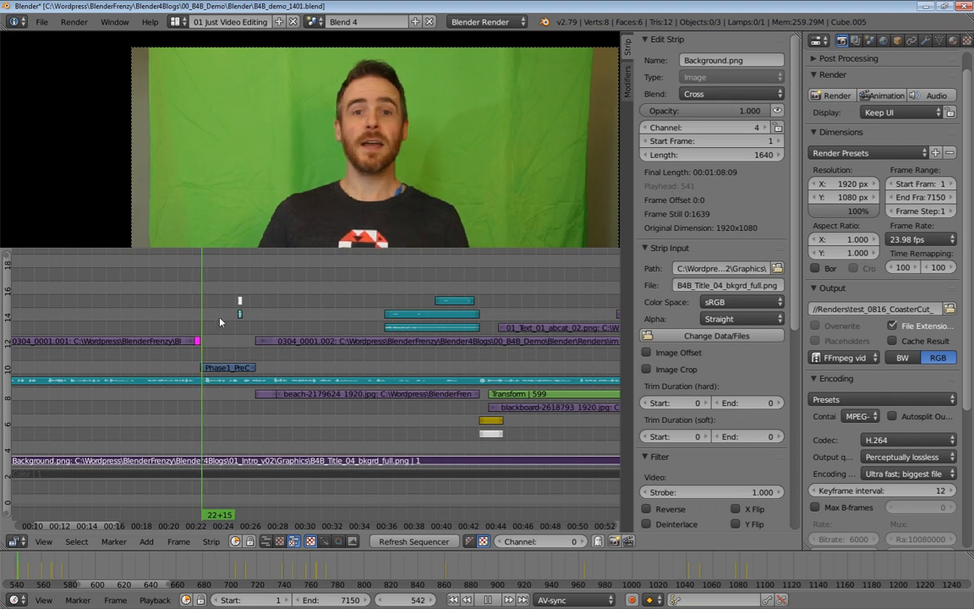
key(alt+a)
key(alt+a)
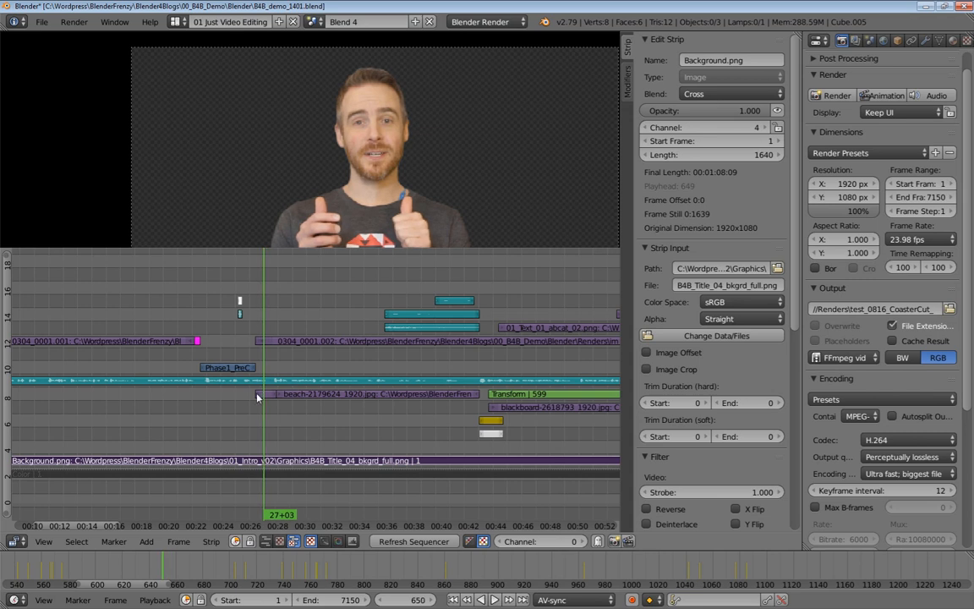
key(alt+a)
key(Left)
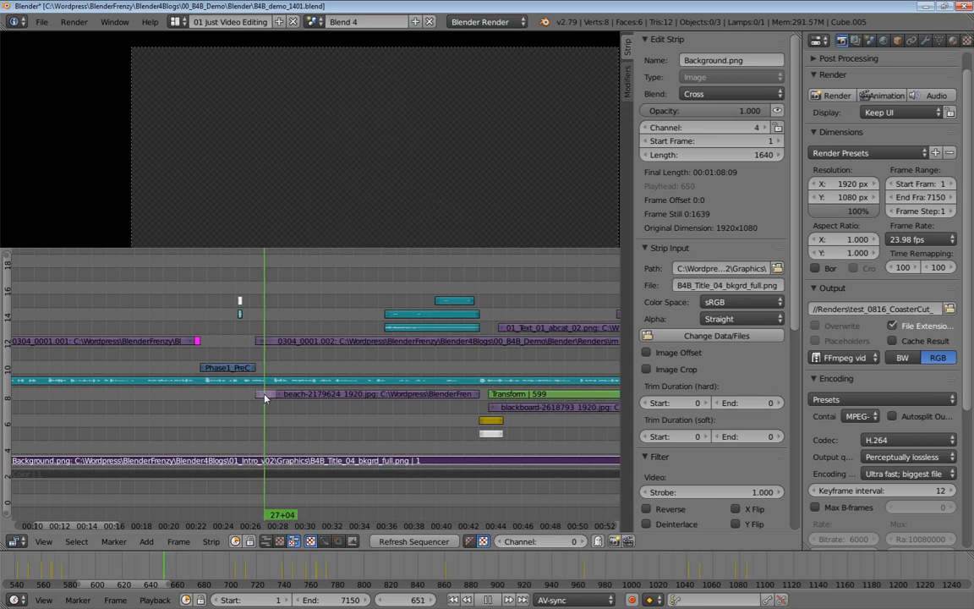
scroll(389, 160, down, 5)
scroll(389, 159, up, 1)
middle_drag(414, 166, 385, 141)
key(alt+a)
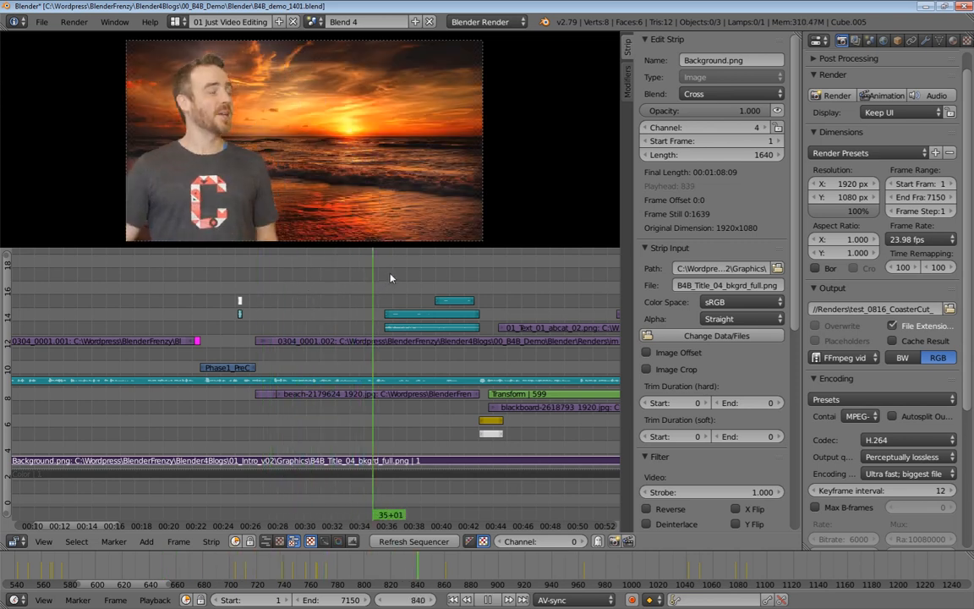
key(alt+a)
Play back the chalkboard and list-of-awesome sections of the edit across the timeline.
middle_drag(490, 274, 211, 293)
key(alt+a)
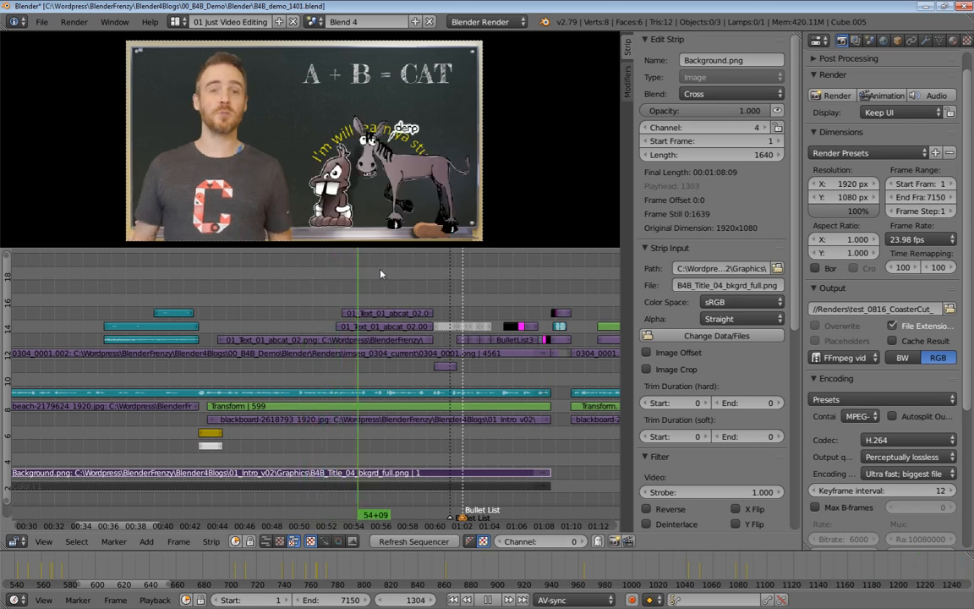
middle_drag(454, 304, 238, 289)
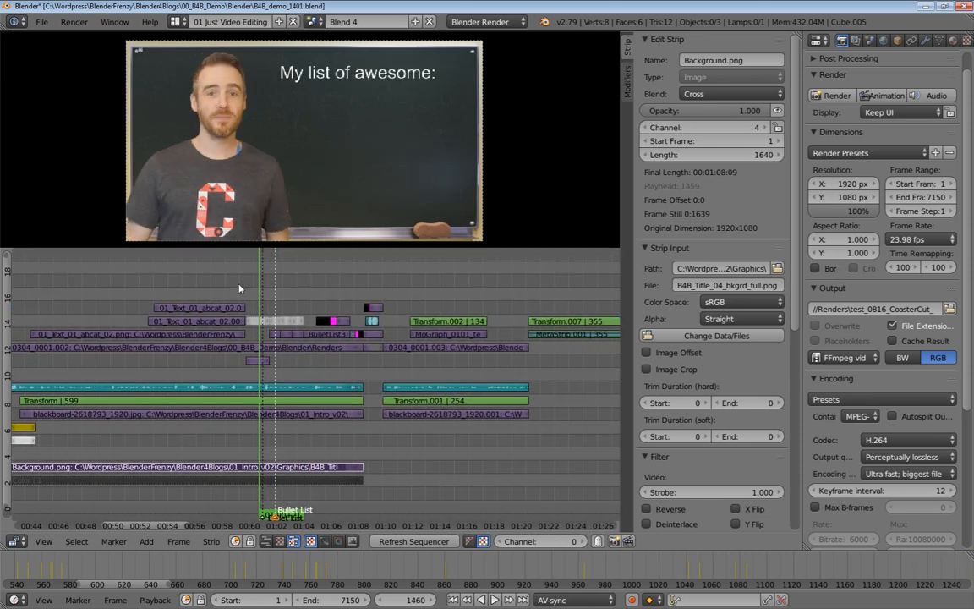
click(222, 273)
key(alt+a)
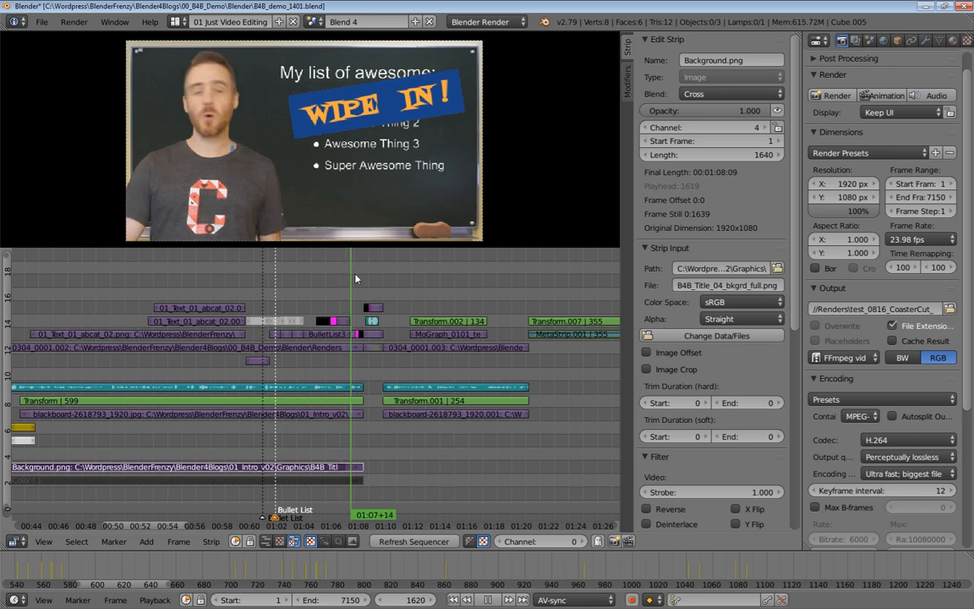
drag(369, 279, 405, 282)
drag(318, 470, 322, 467)
ctrl+middle_drag(273, 449, 247, 451)
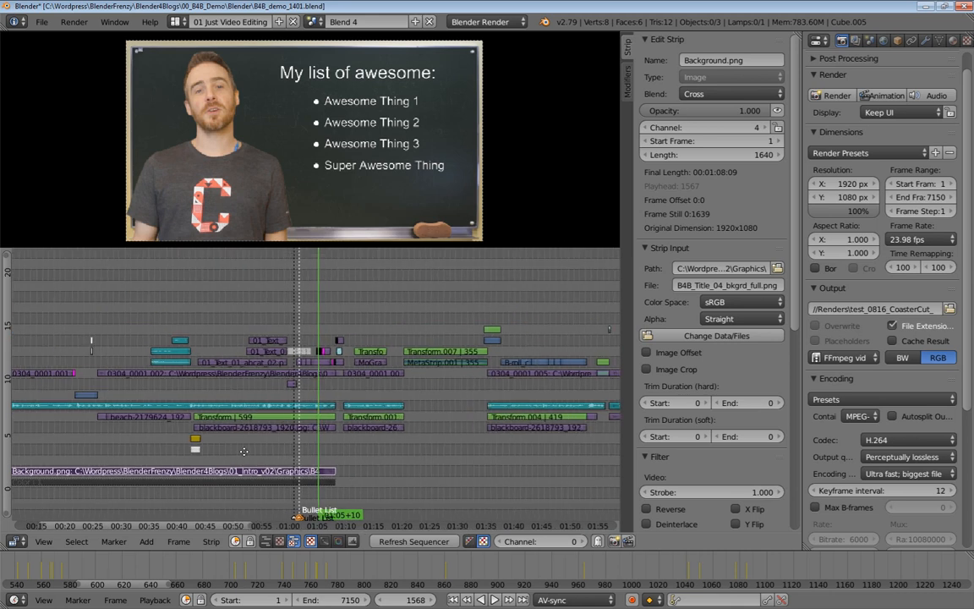
Snap the Background.png strip to the playhead at frame 539.
ctrl+scroll(246, 451, left, 6)
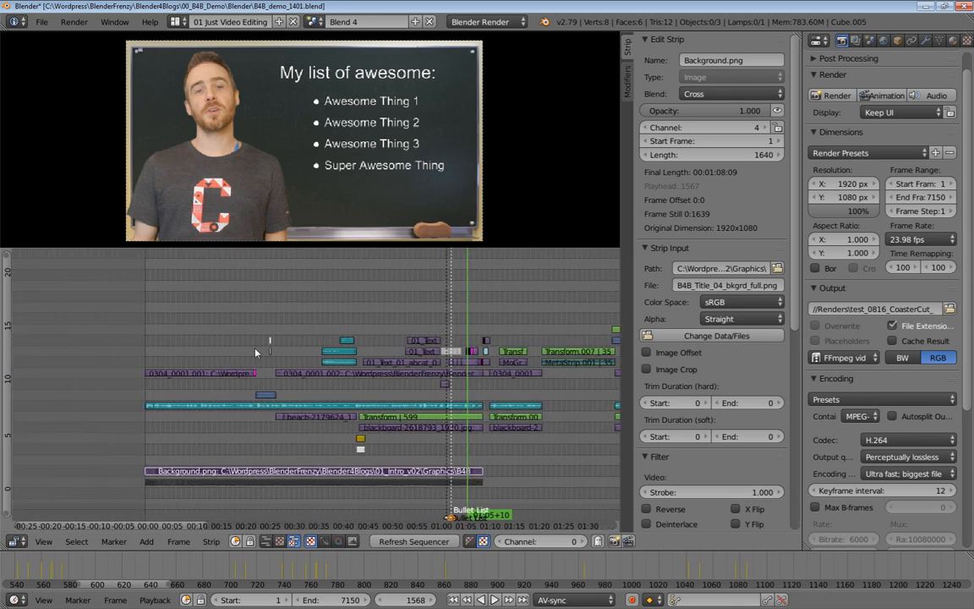
click(255, 350)
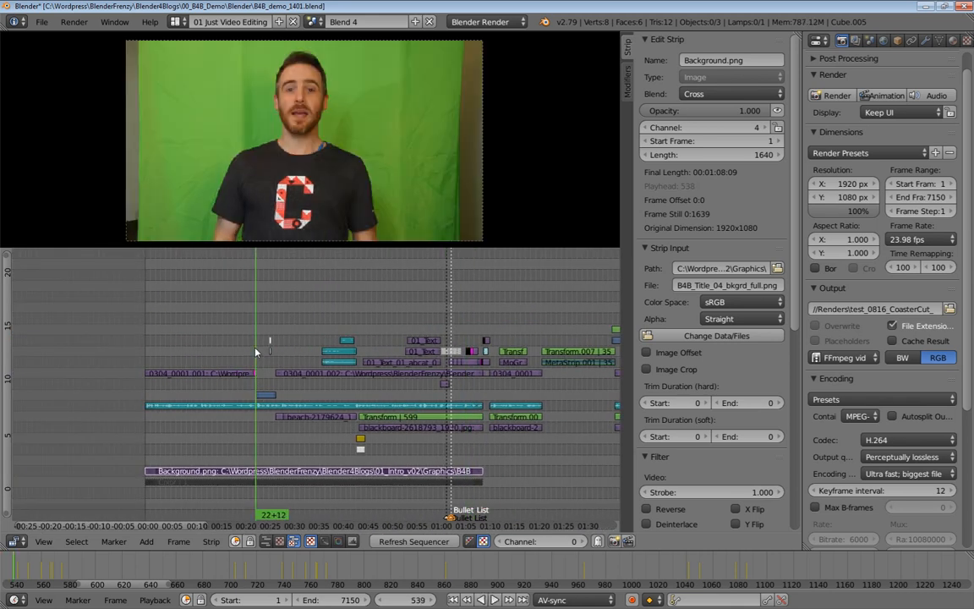
right_click(150, 473)
key(shift+s)
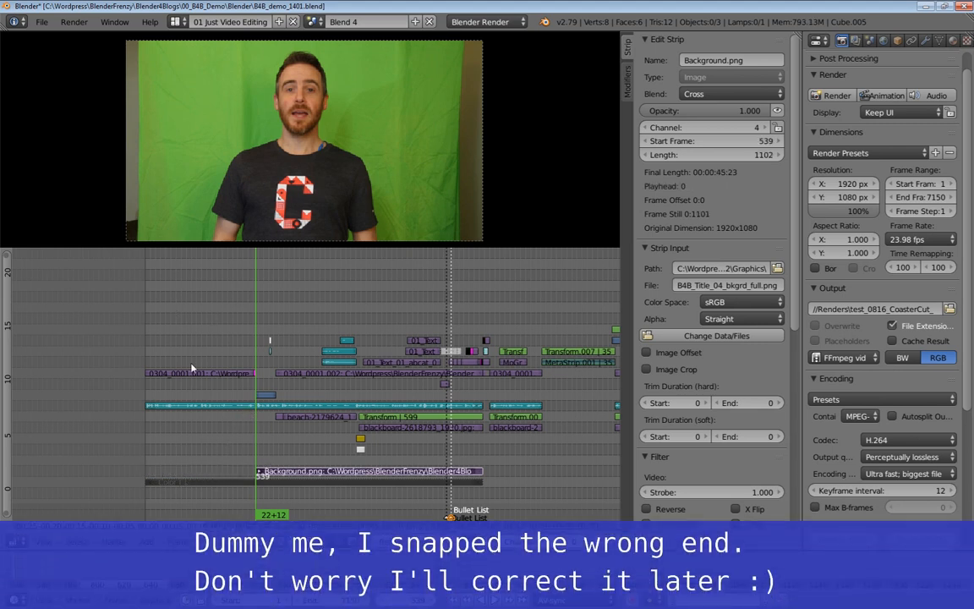
middle_drag(256, 475, 128, 472)
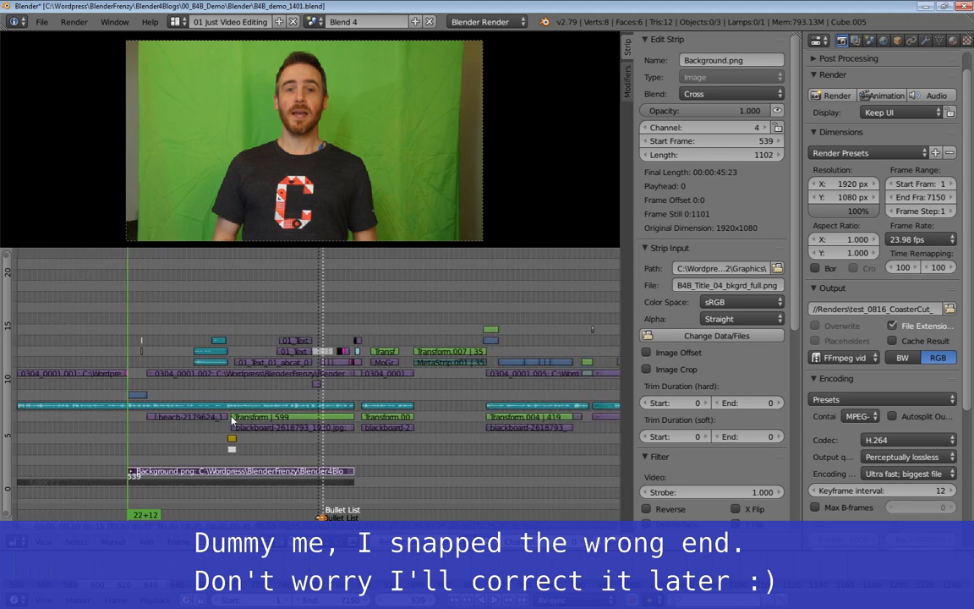
middle_drag(143, 402, 214, 402)
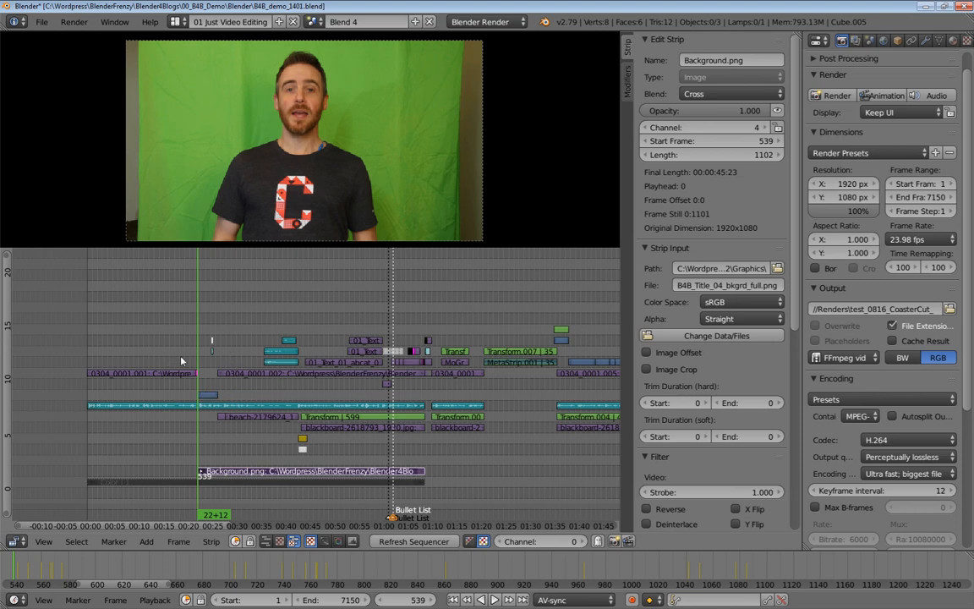
Move the Phase1_PreCut_Footage.002 strip from channel 11 up to channel 13.
key(shift+b)
drag(174, 324, 227, 429)
right_click(241, 390)
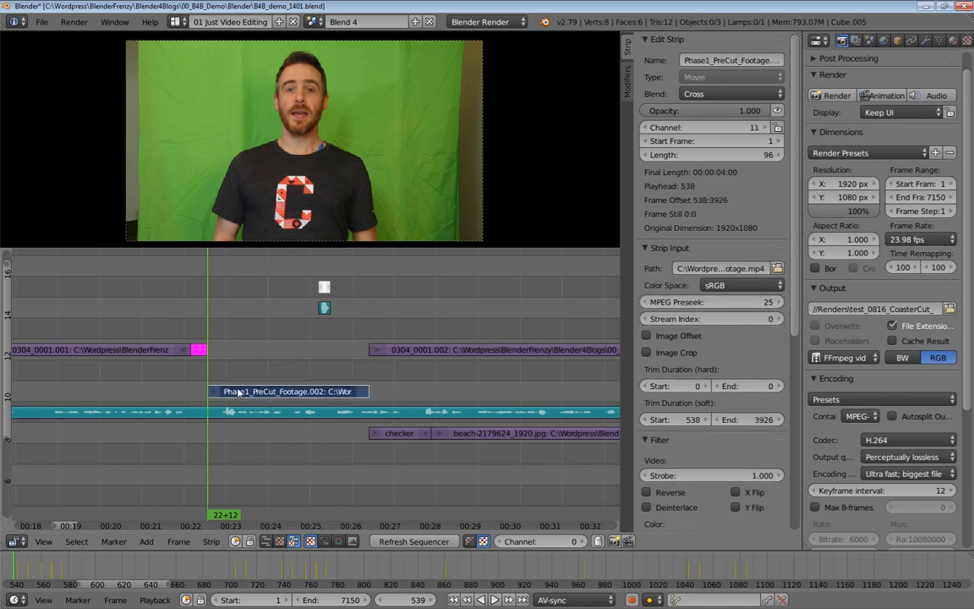
key(g)
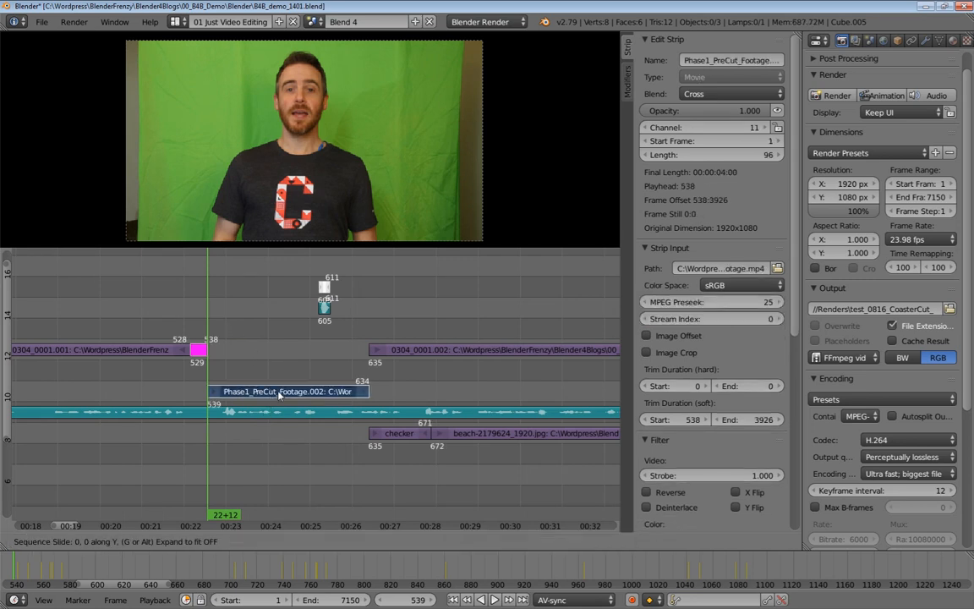
click(288, 355)
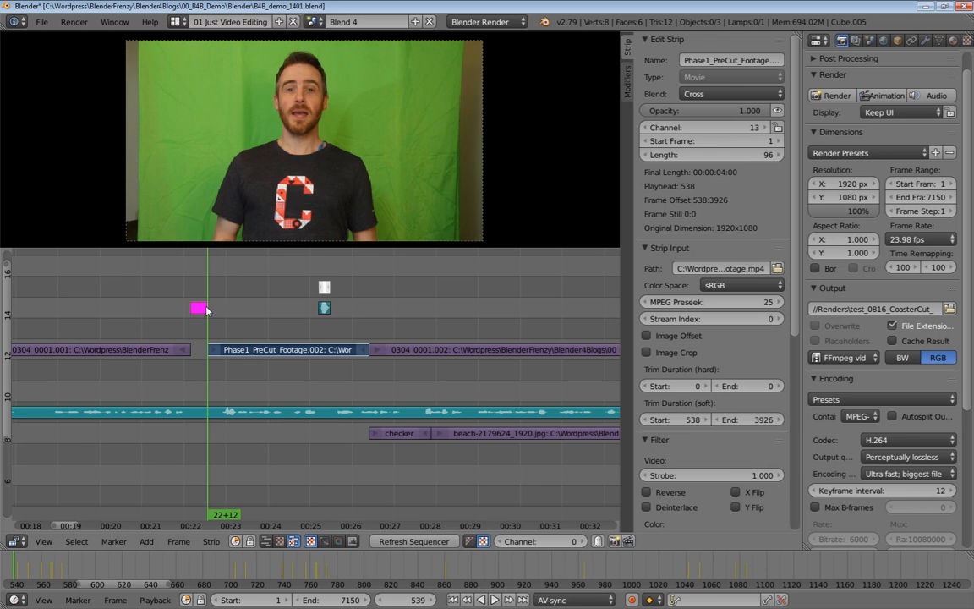
Move the Wipe transition strip down to channel 13 between the two footage strips.
right_click(200, 307)
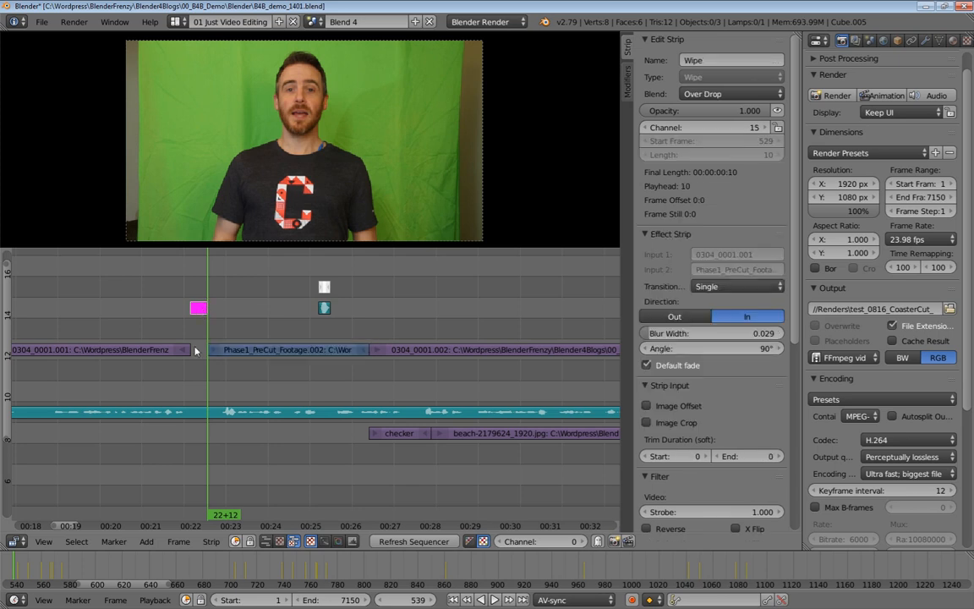
key(g)
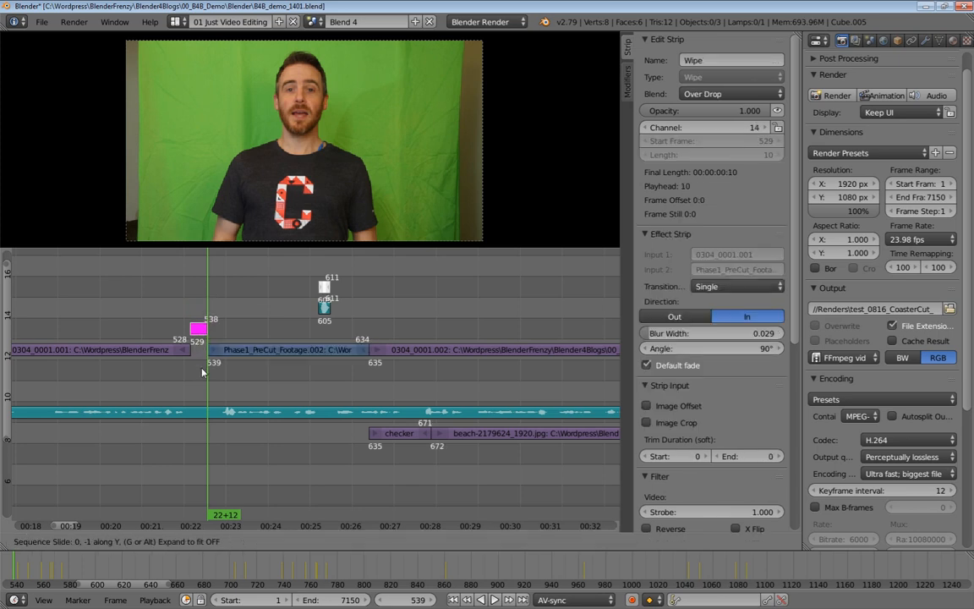
click(202, 381)
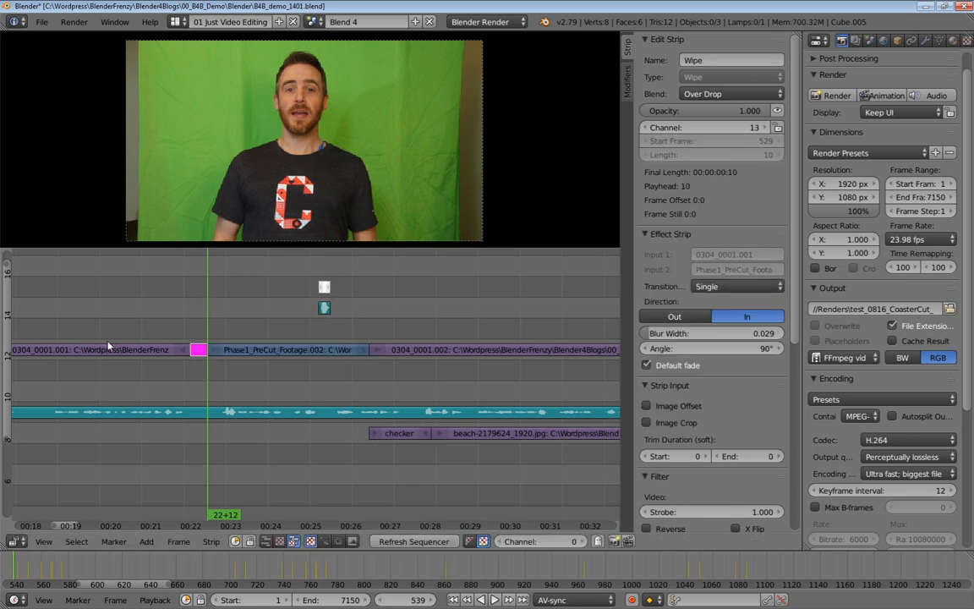
Play back the wipe transition around 22 seconds, then view the whole timeline.
click(146, 322)
key(alt+a)
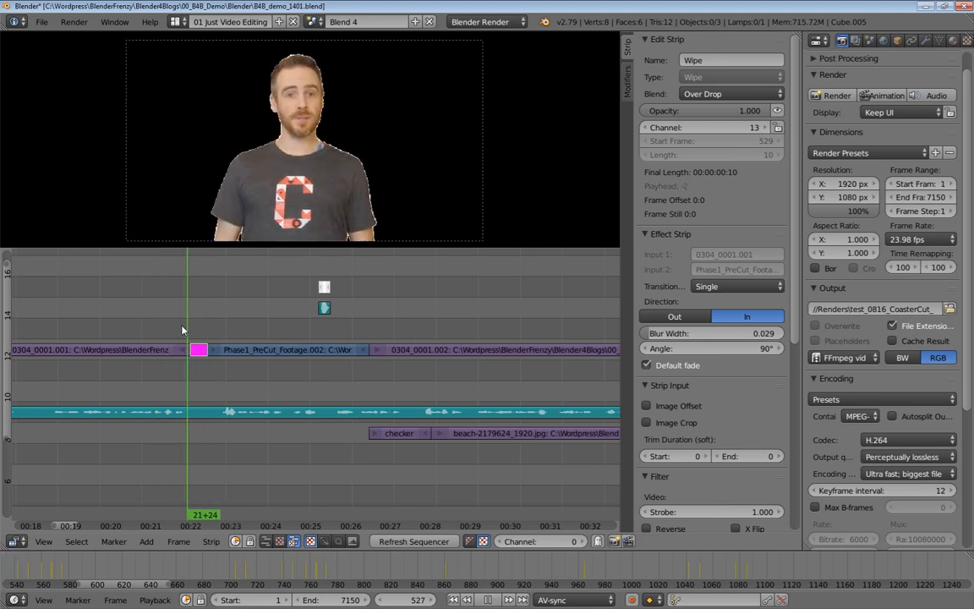
key(Escape)
key(Home)
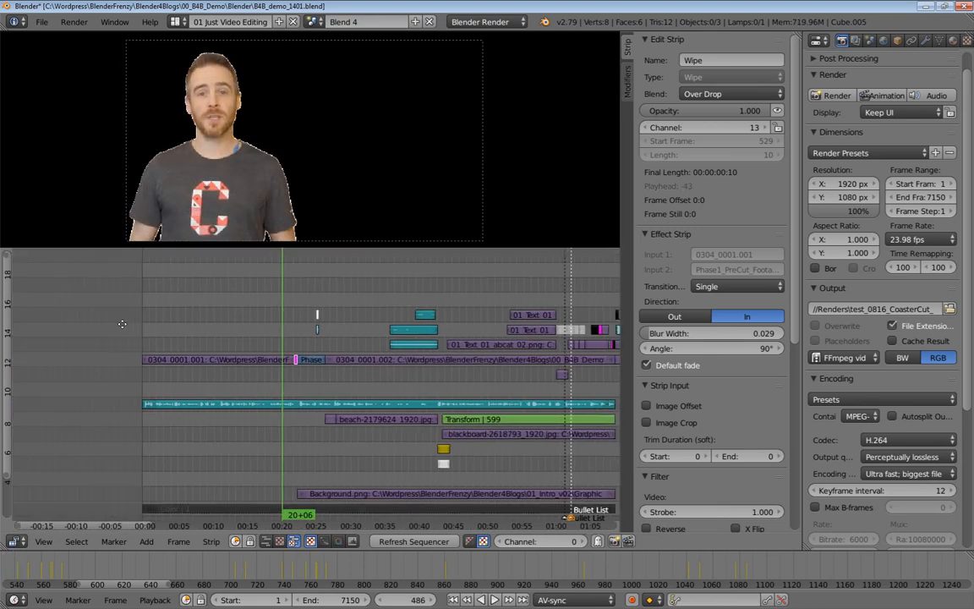
Snap the Background.png strip back to start at frame 1.
middle_drag(187, 332, 185, 314)
middle_drag(279, 357, 238, 345)
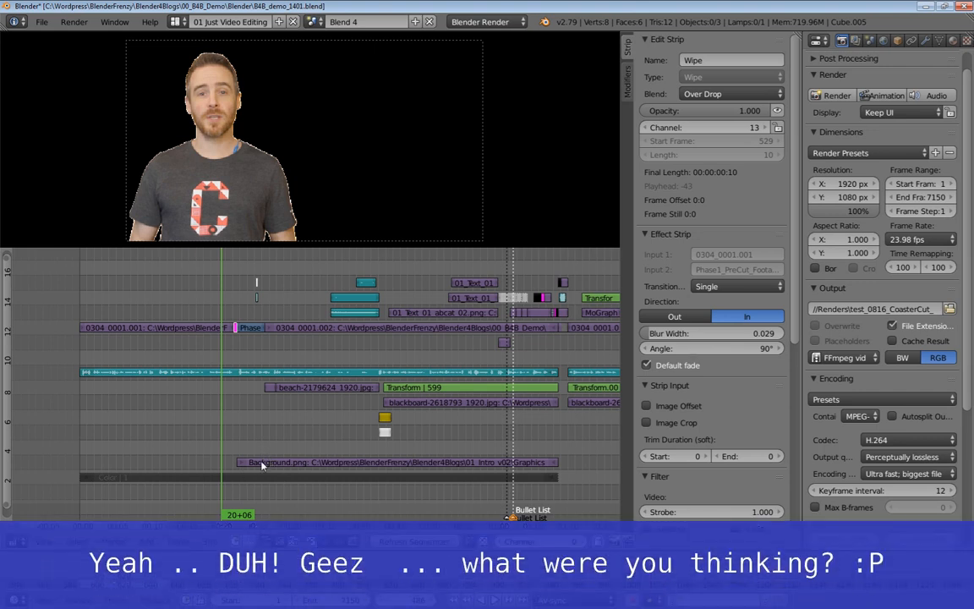
click(268, 463)
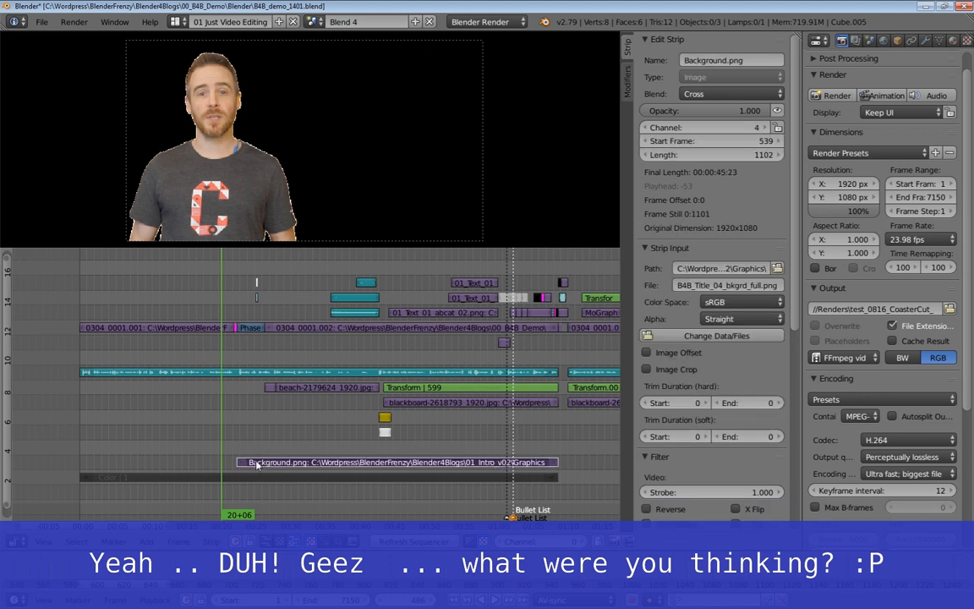
key(shift+Left)
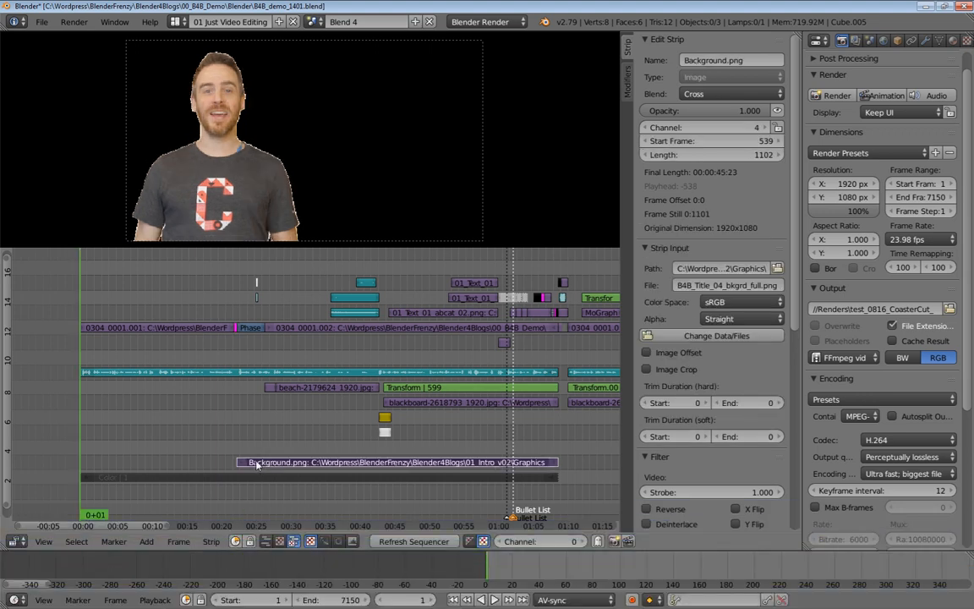
key(shift+s)
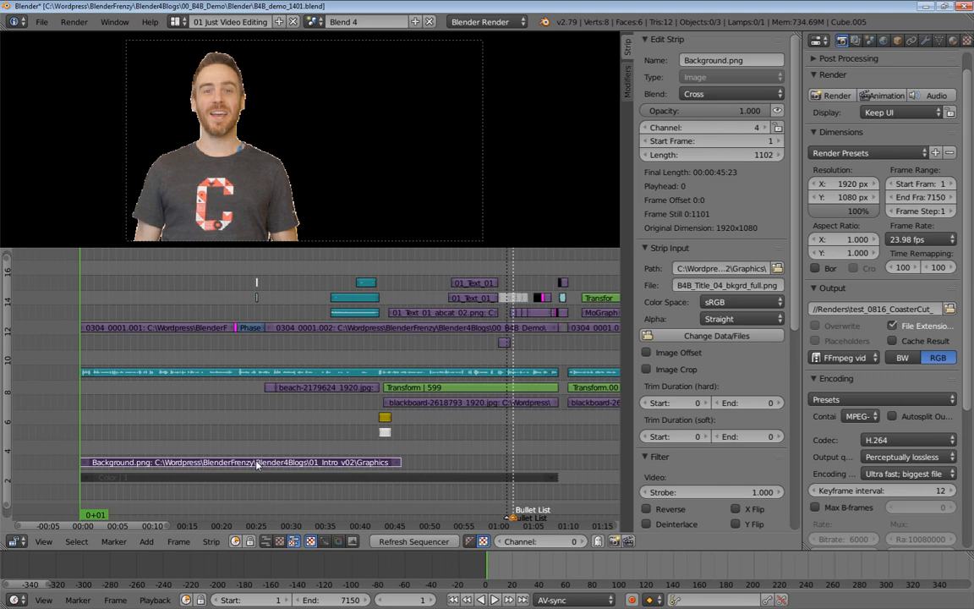
Snap the Background.png strip's end to the playhead at frame 539.
key(Page_Up)
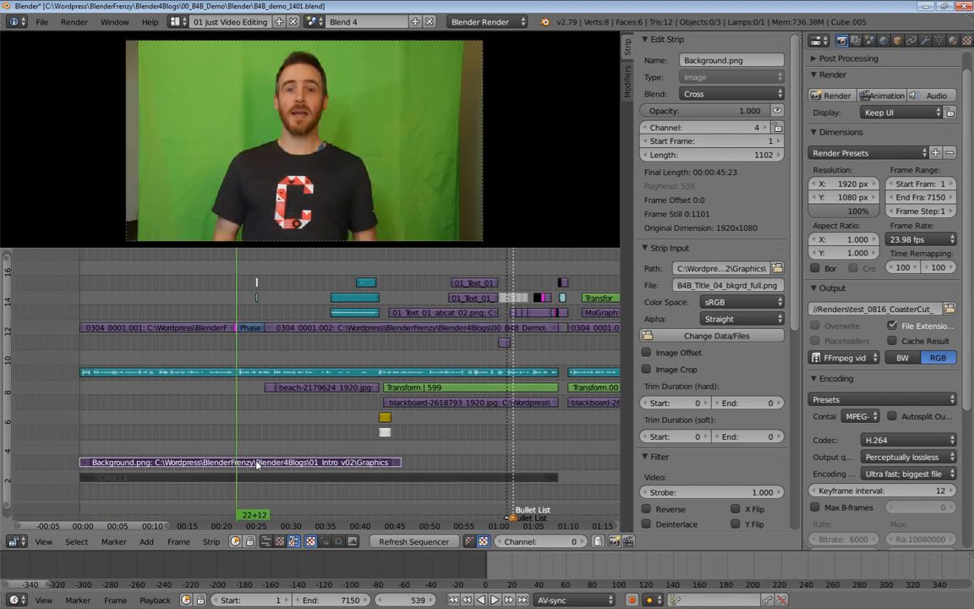
right_click(396, 463)
key(shift+s)
drag(240, 452, 233, 301)
middle_drag(233, 300, 280, 309)
mouse_move(247, 472)
ctrl+middle_down()
mouse_move(223, 462)
mouse_move(247, 464)
ctrl+middle_up()
Unmute the Color strip on channel 3 and preview the transition around 22 seconds.
right_click(256, 490)
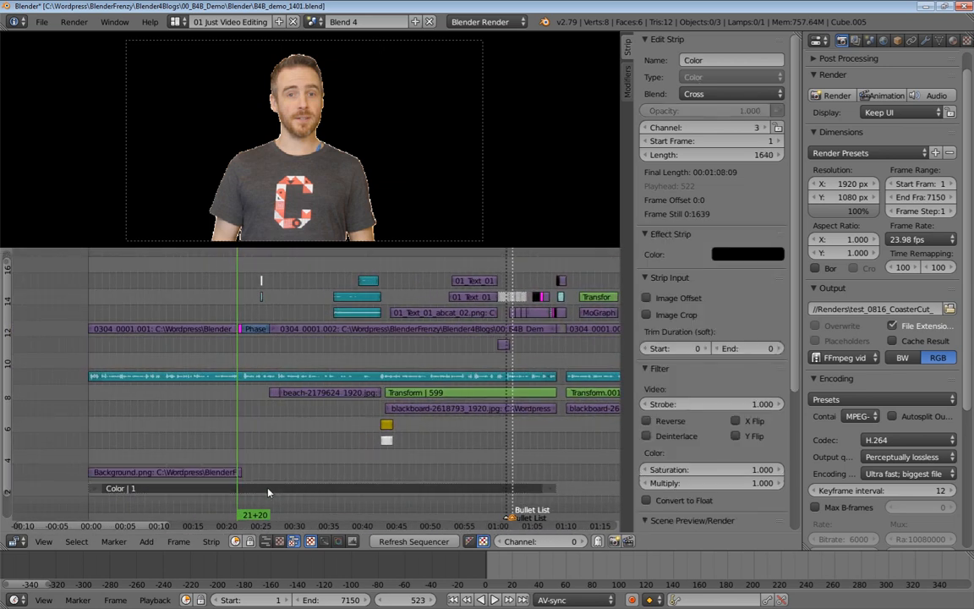
key(alt+h)
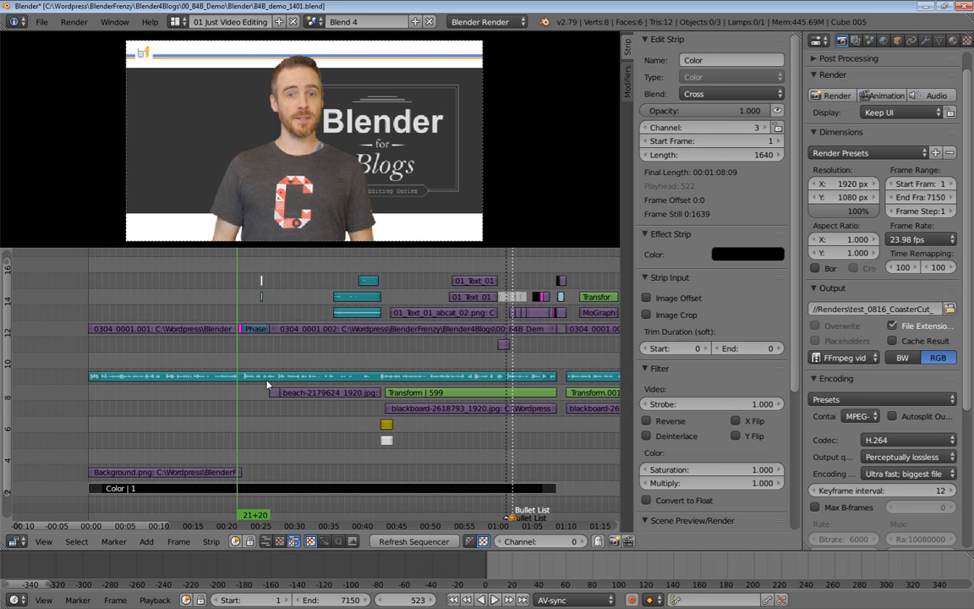
drag(239, 299, 238, 303)
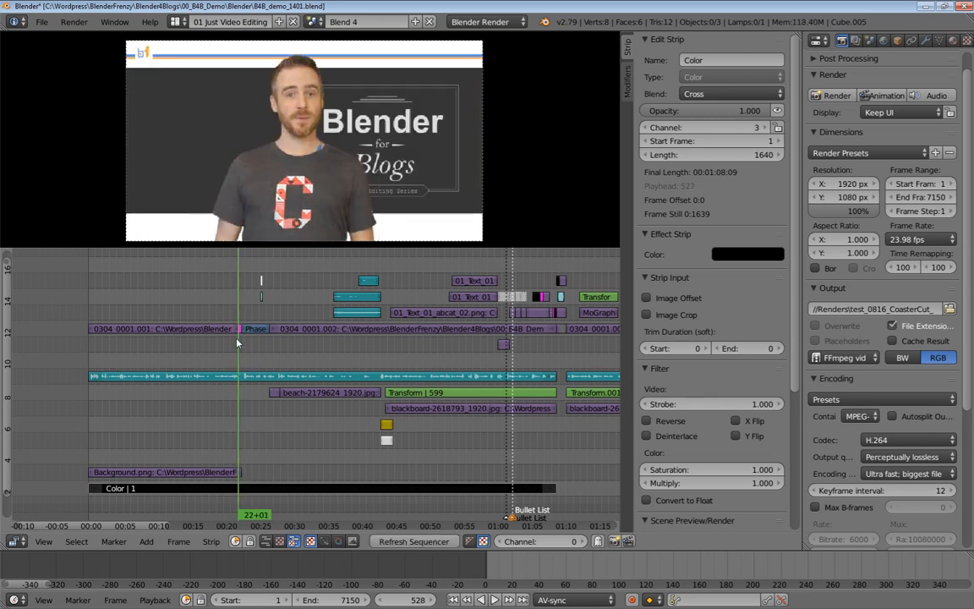
key(alt+a)
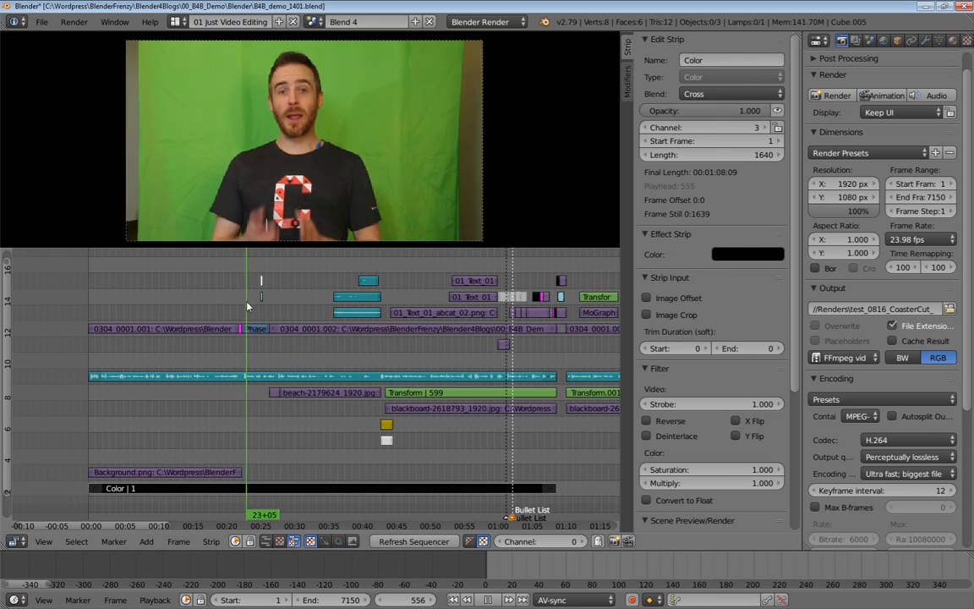
key(Escape)
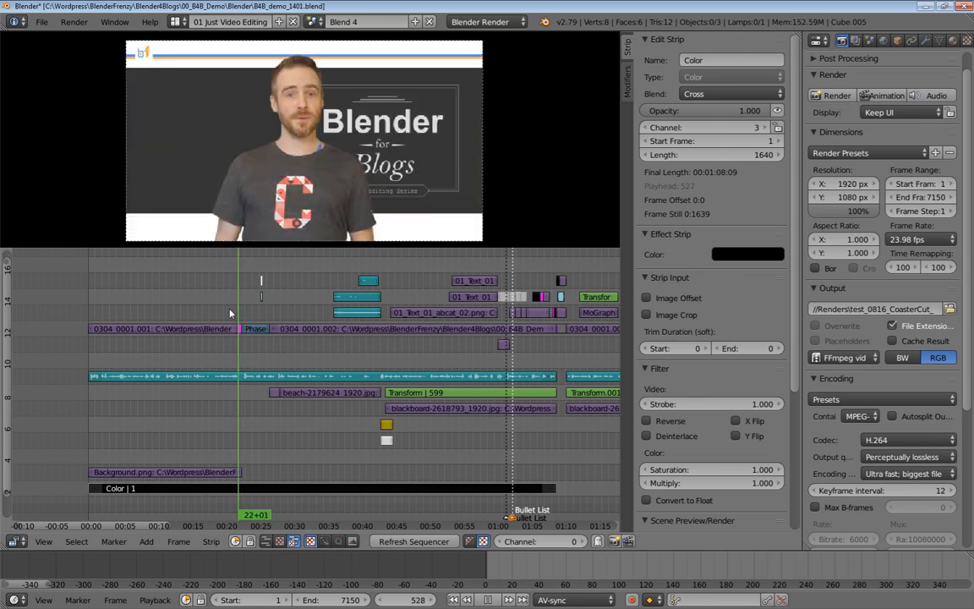
Scrub and play back the edit from the opening transition through the beach sunset section.
click(226, 311)
drag(224, 311, 261, 370)
drag(271, 303, 320, 298)
click(256, 295)
scroll(190, 363, down, 8)
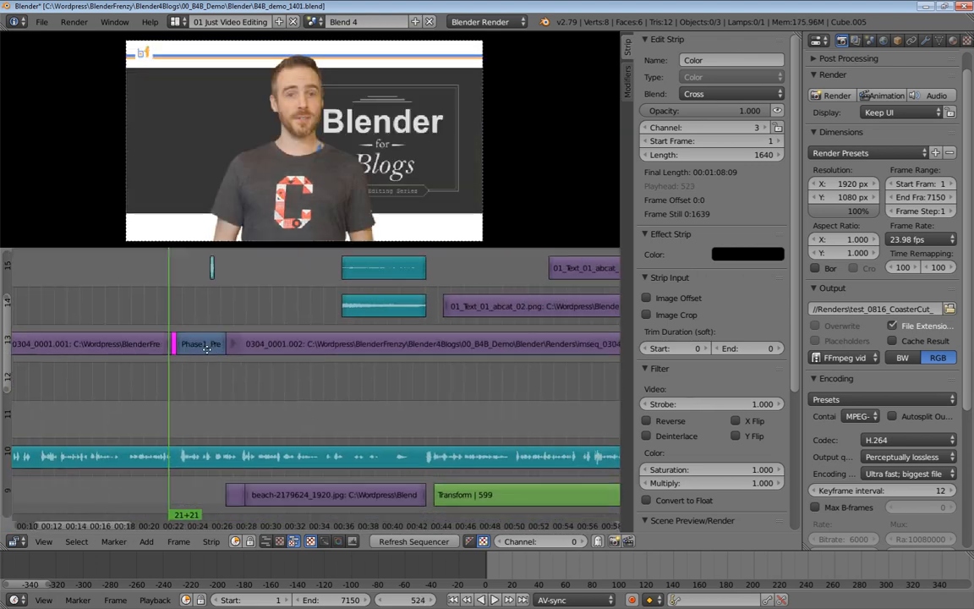
mouse_move(189, 364)
ctrl+middle_down()
mouse_move(222, 365)
mouse_move(191, 362)
ctrl+middle_up()
key(alt+a)
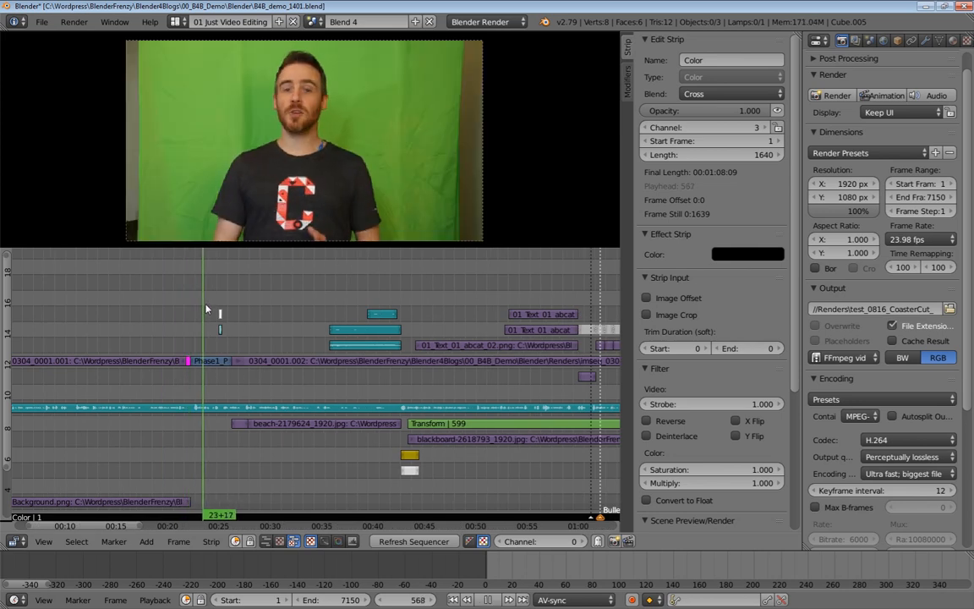
key(alt+a)
ctrl+middle_drag(428, 391, 304, 375)
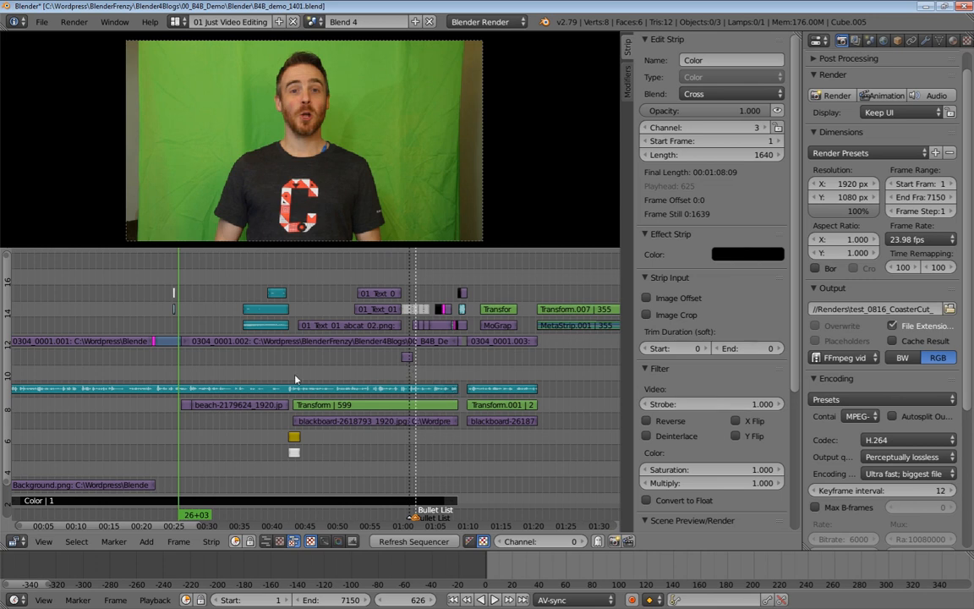
mouse_move(209, 338)
mouse_down()
mouse_move(240, 344)
mouse_move(222, 345)
mouse_up()
drag(214, 392, 218, 390)
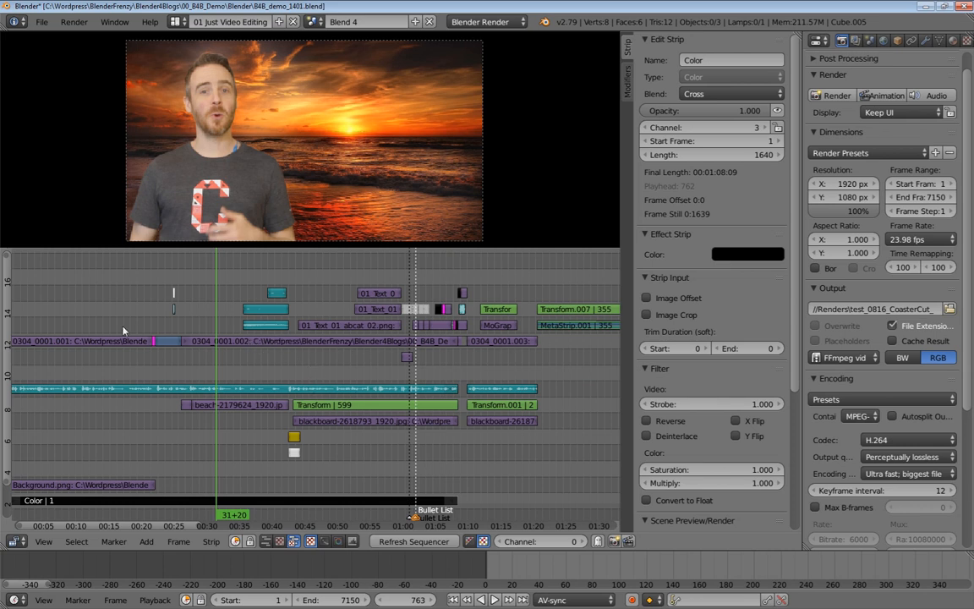
ctrl+middle_drag(407, 362, 433, 366)
middle_drag(433, 365, 251, 359)
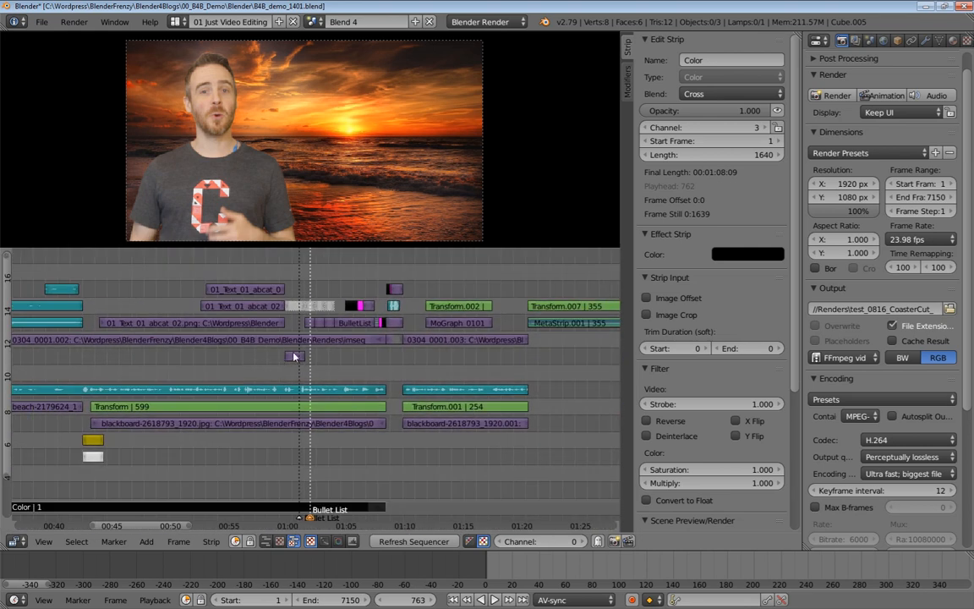
Move the BulletList3.png strip from channel 12 down to channel 11.
right_click(295, 357)
click(295, 356)
drag(294, 331, 295, 272)
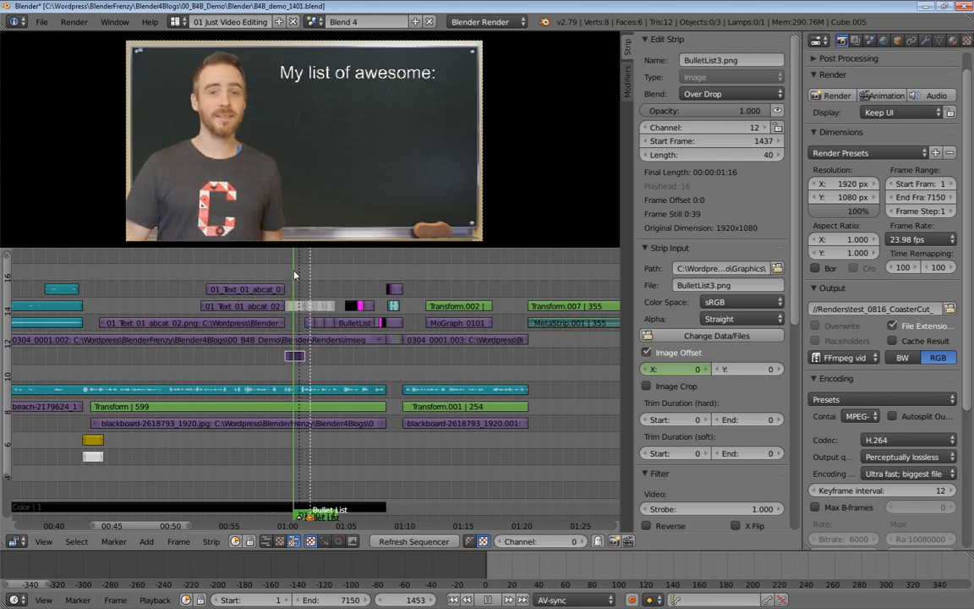
right_click(292, 342)
click(291, 340)
click(296, 354)
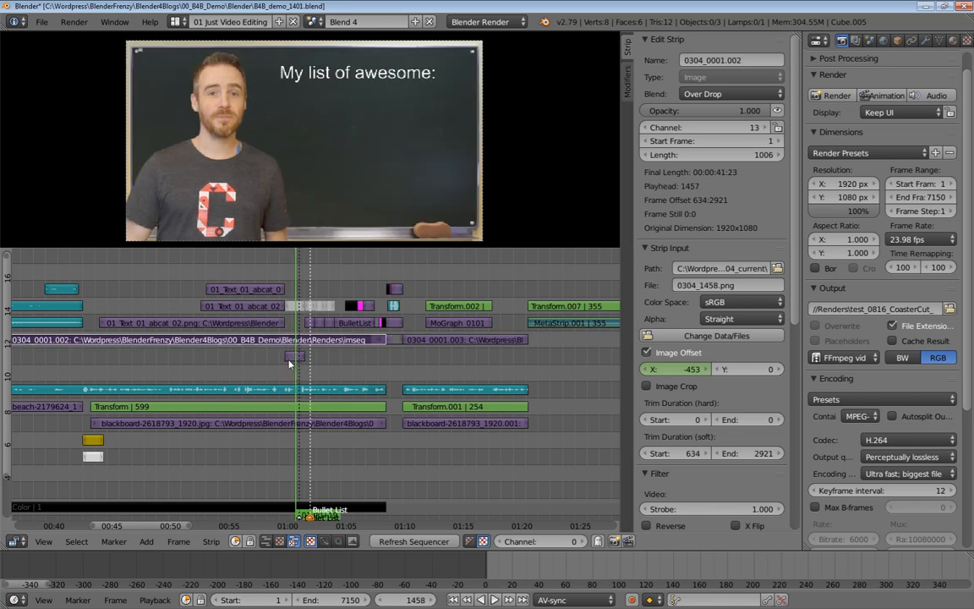
right_click(295, 356)
key(g)
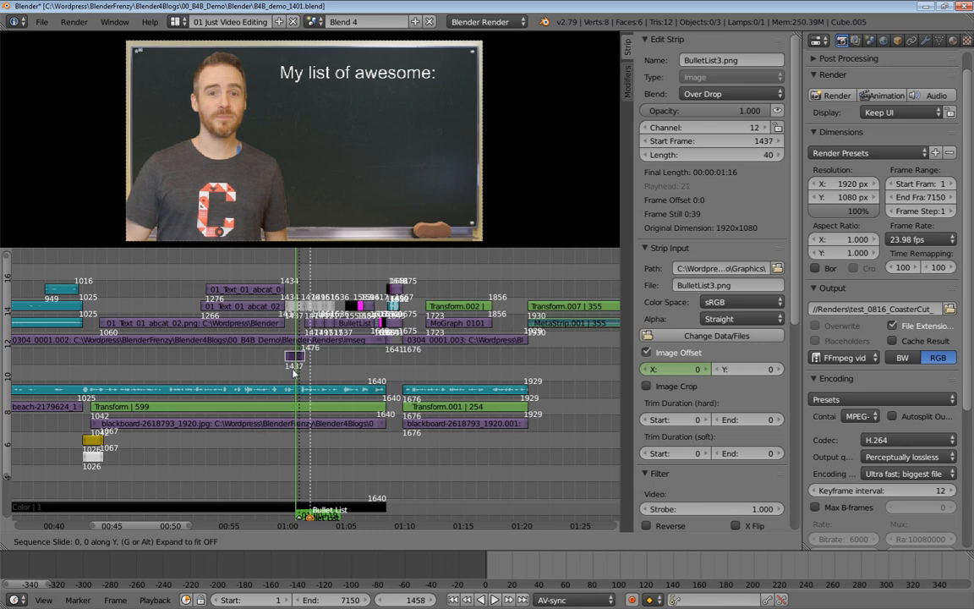
click(294, 378)
Select all audio strips on channel 10 and move them up to channel 12.
ctrl+middle_drag(429, 407, 386, 394)
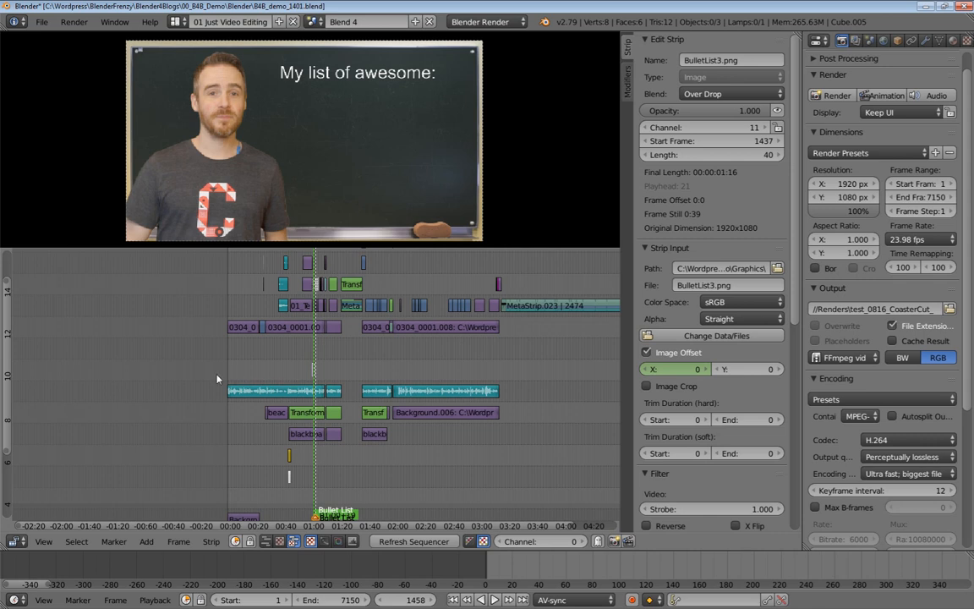
key(b)
drag(214, 380, 510, 400)
key(b)
drag(224, 385, 510, 400)
key(g)
key(y)
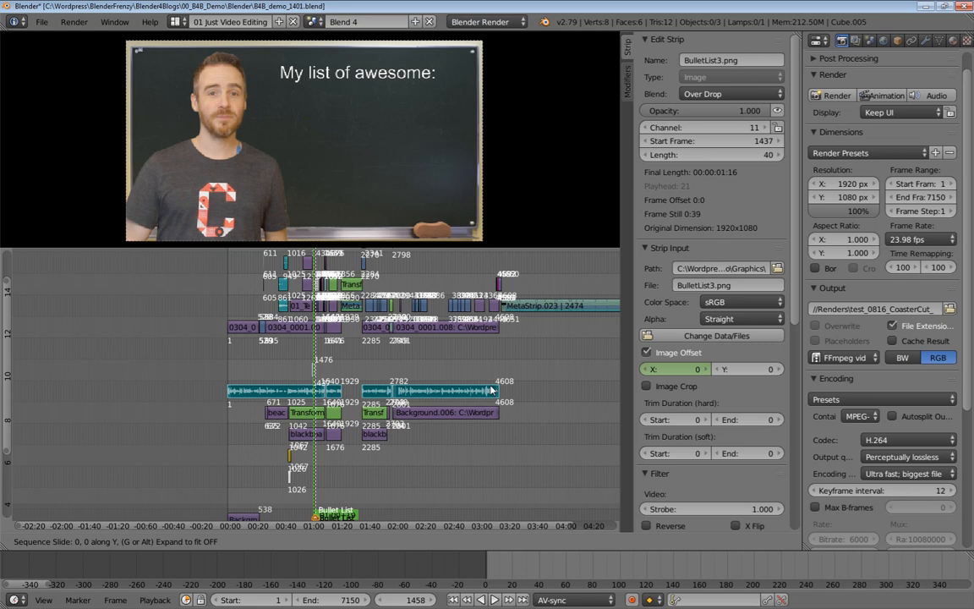
click(488, 353)
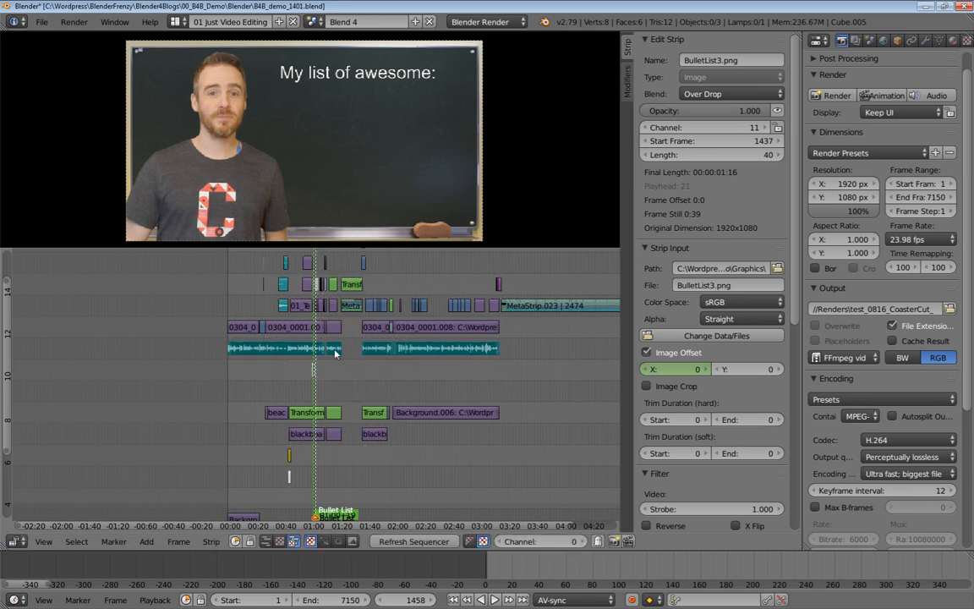
scroll(335, 354, up, 5)
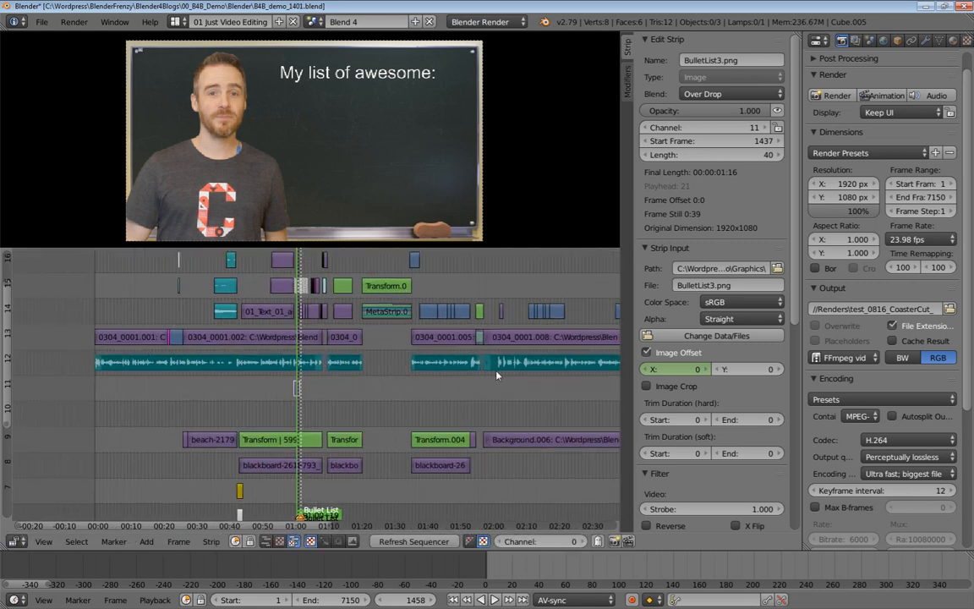
Box-select the video strips below the audio channels and move them up two channels.
scroll(499, 386, down, 5)
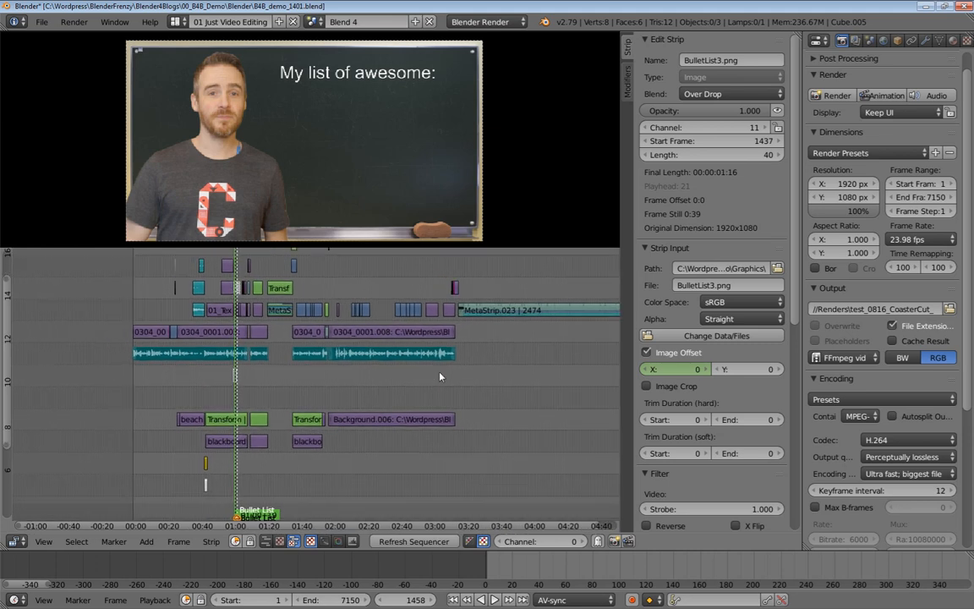
middle_drag(427, 398, 416, 368)
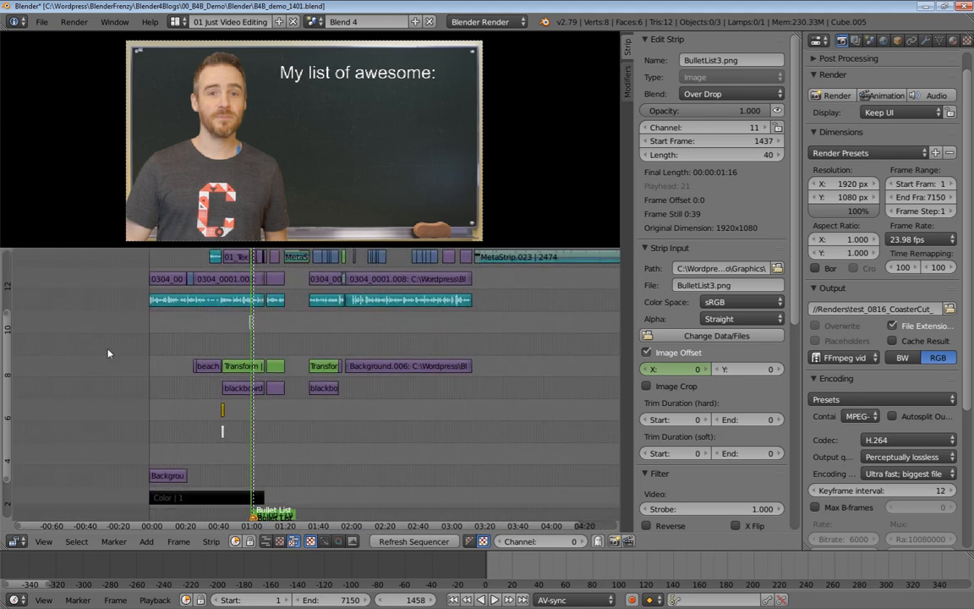
key(b)
drag(99, 339, 538, 522)
key(a)
key(a)
key(a)
key(b)
drag(114, 306, 451, 464)
key(g)
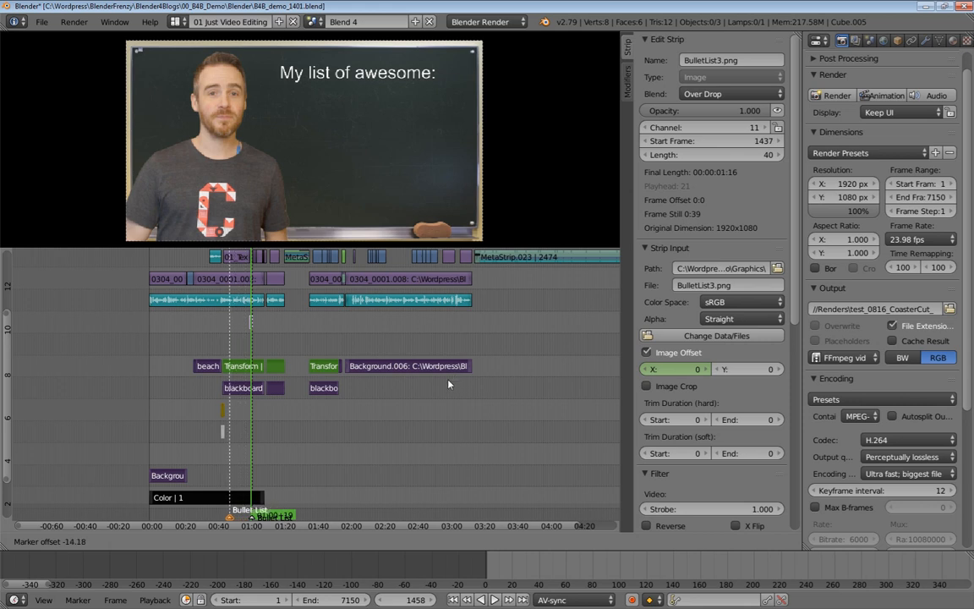
key(Escape)
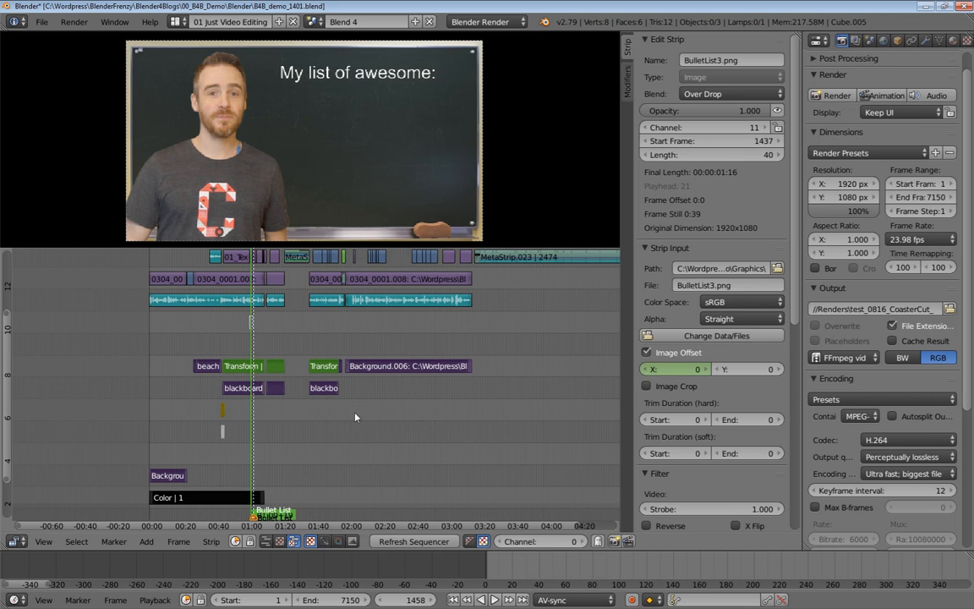
key(g)
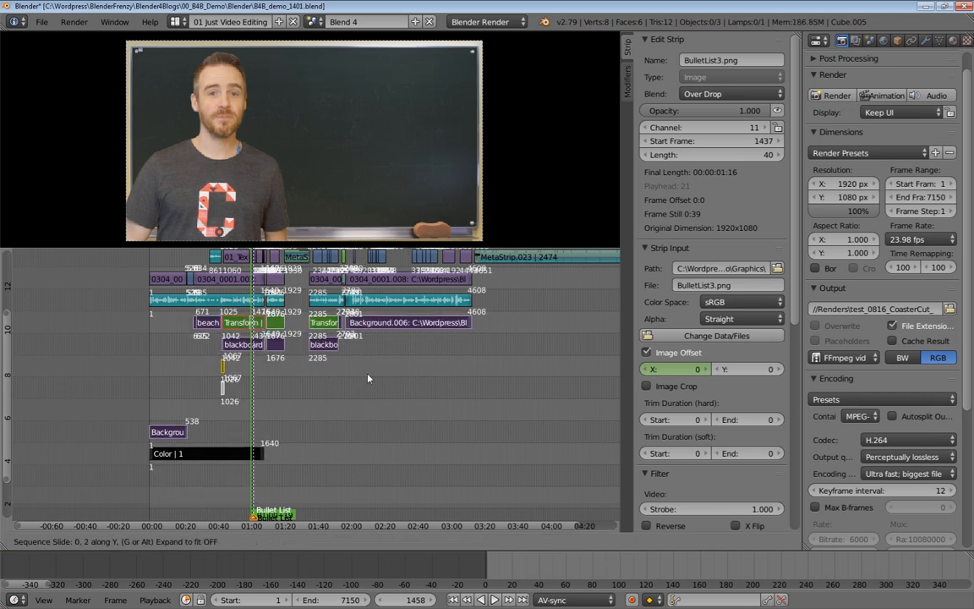
click(362, 395)
Move the Background.png and beach-2179624_1920.jpg strips up to channel 11.
middle_drag(255, 363, 414, 399)
click(226, 310)
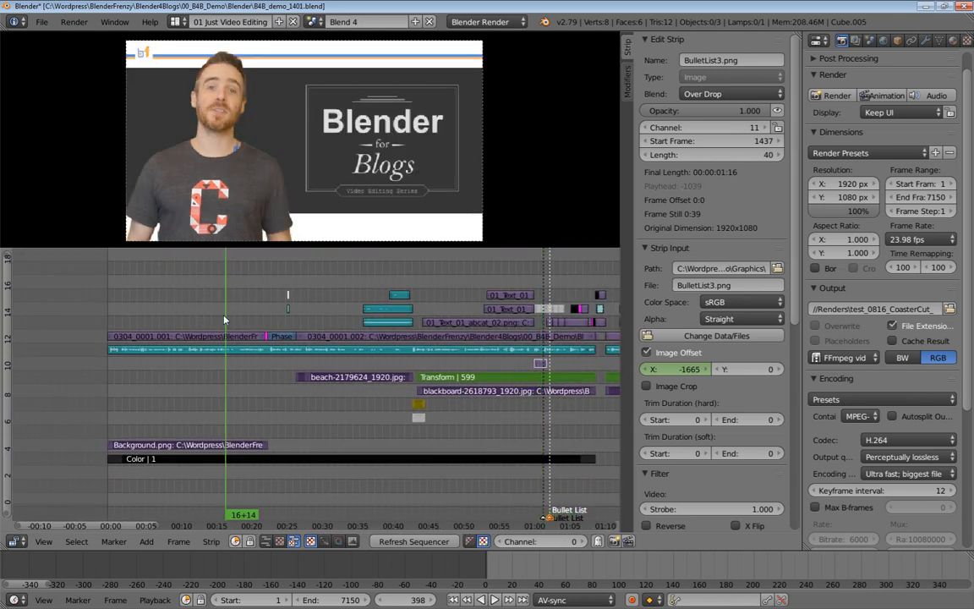
right_click(192, 447)
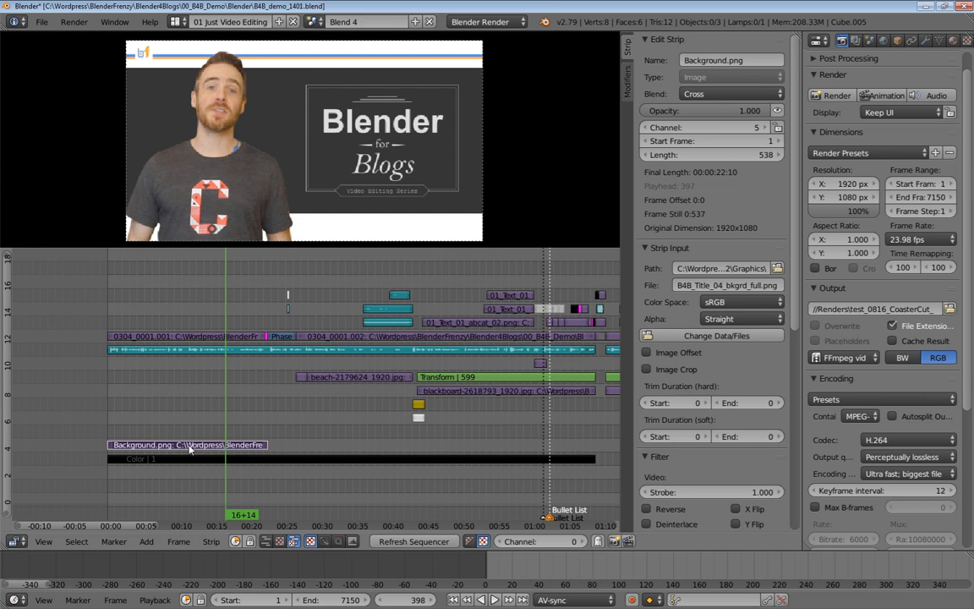
key(g)
key(y)
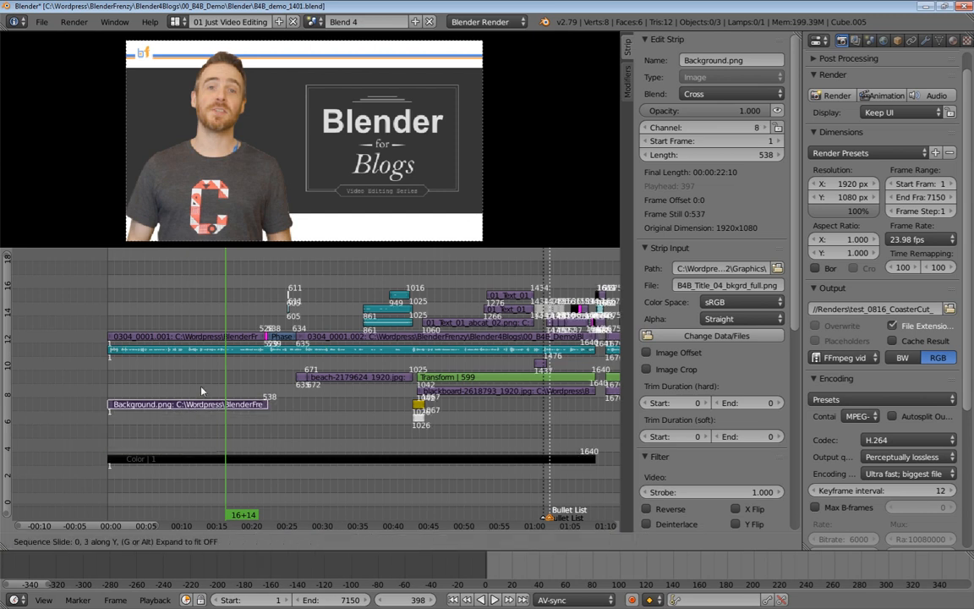
click(204, 363)
middle_drag(329, 391, 152, 392)
right_click(149, 393)
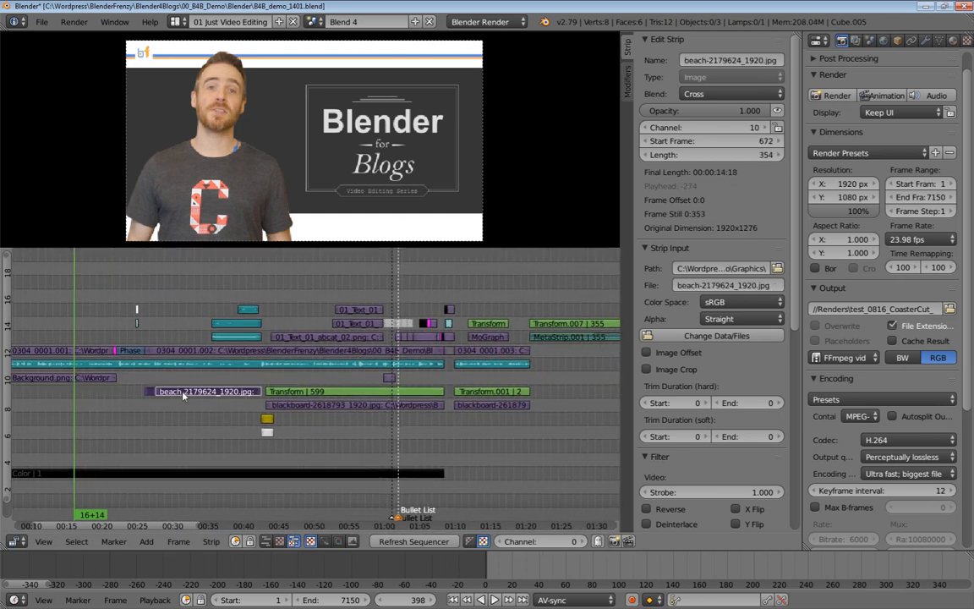
key(g)
click(188, 378)
middle_drag(213, 384, 135, 386)
middle_drag(614, 443, 326, 428)
middle_drag(415, 434, 363, 440)
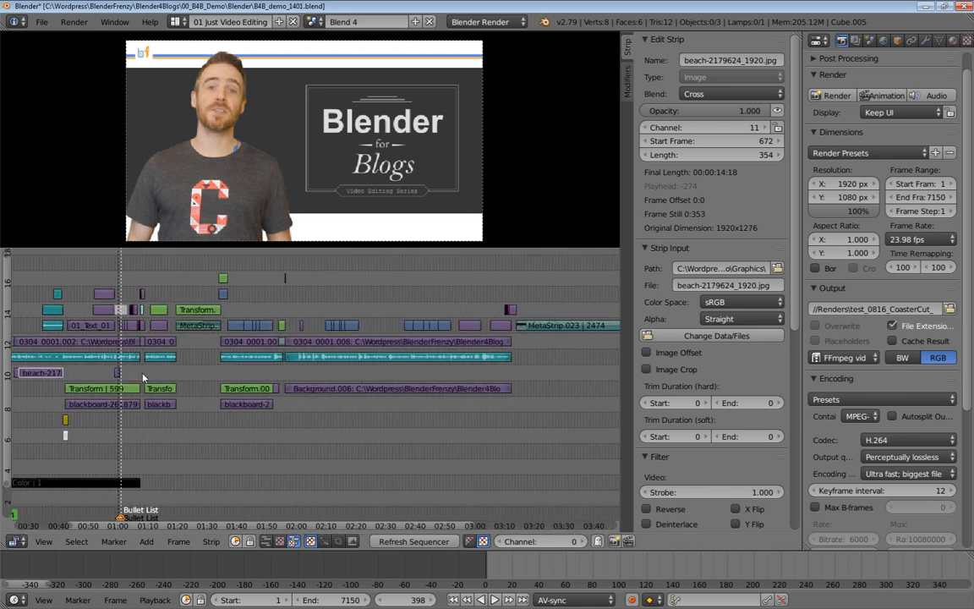
key(b)
drag(143, 376, 513, 437)
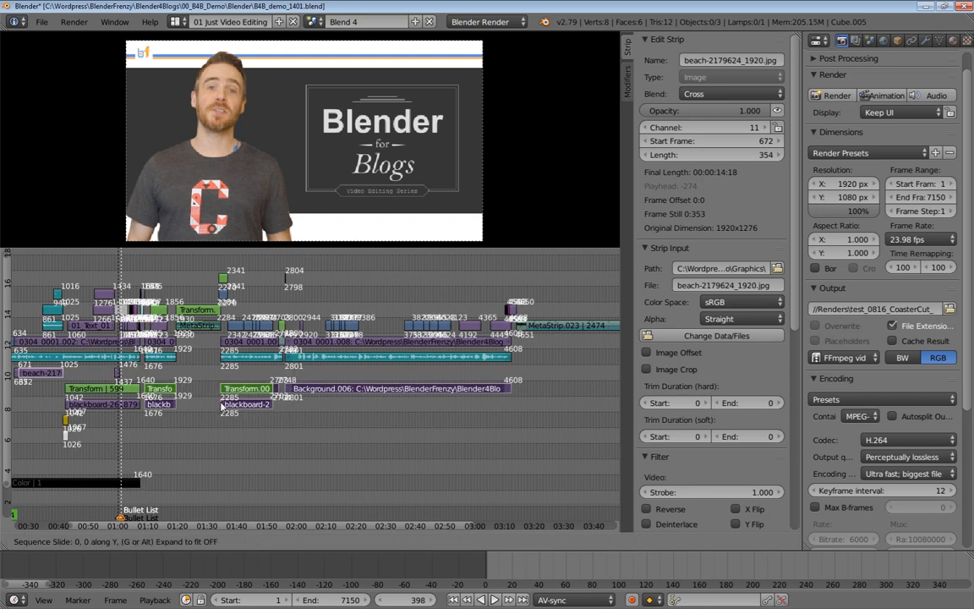
middle_drag(219, 410, 400, 412)
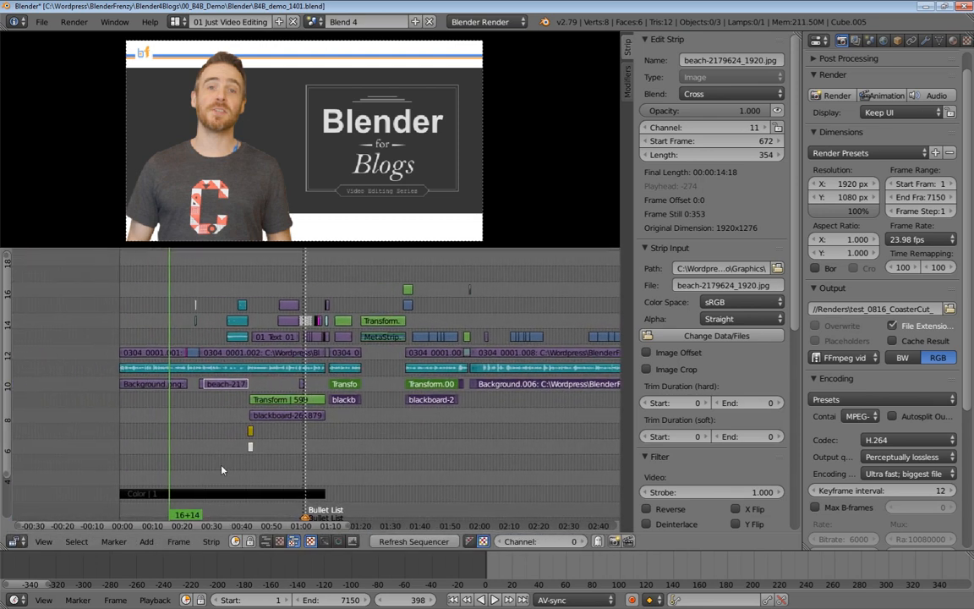
Move the black Color strip up to channel 6.
right_click(230, 492)
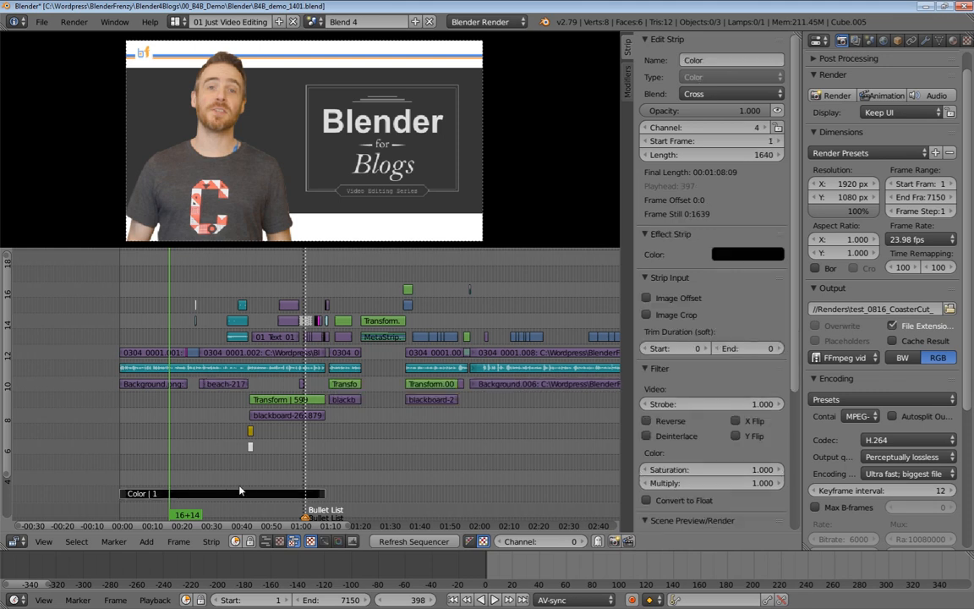
key(g)
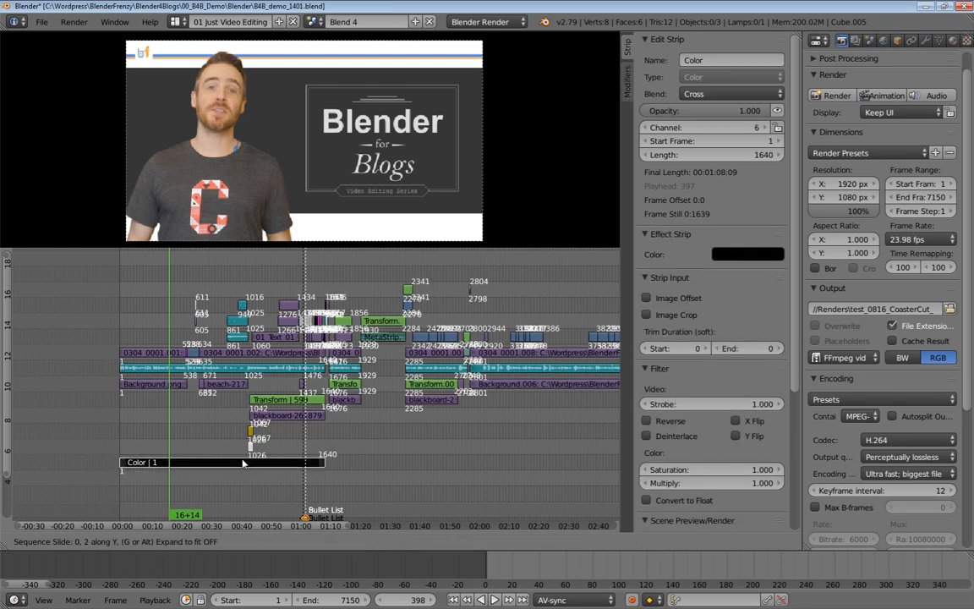
click(241, 468)
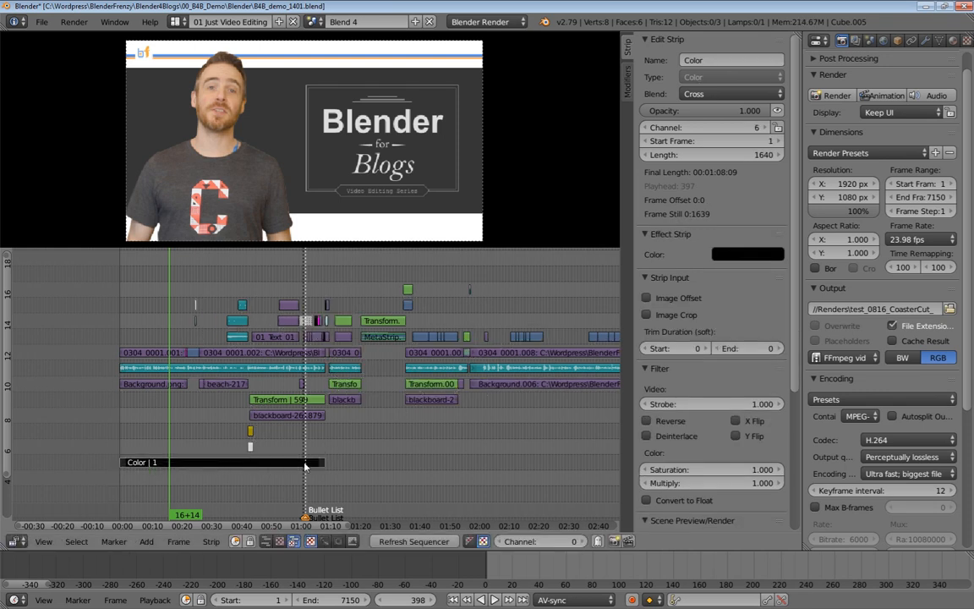
Extend the Color strip on channel 6 to a length of 7150 frames, covering the whole project.
middle_drag(490, 471, 418, 472)
ctrl+middle_drag(418, 472, 288, 472)
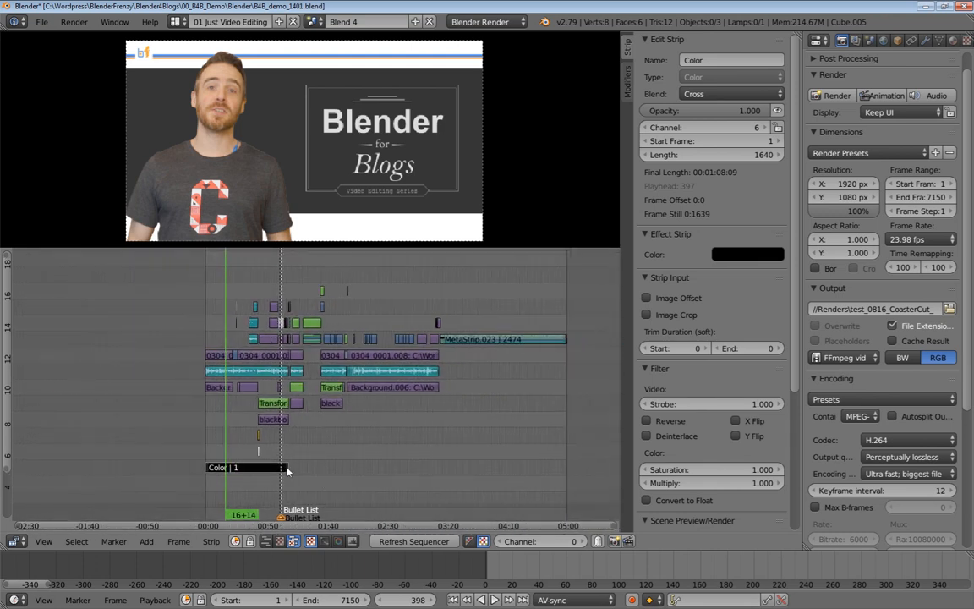
click(288, 470)
right_click(267, 470)
text(7150)
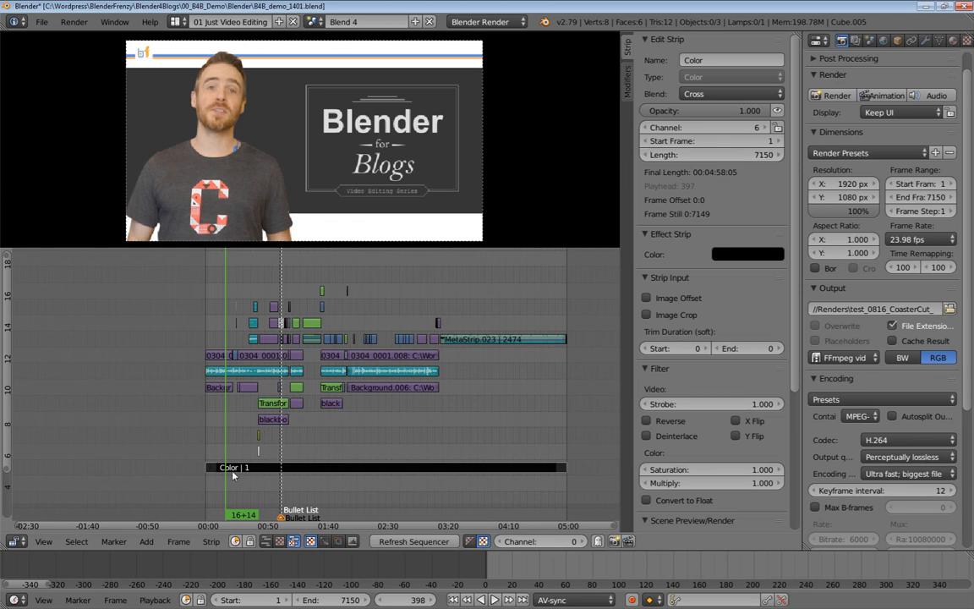
Play back the edit around the beach sunset and OR title section near 43 seconds.
scroll(325, 454, up, 10)
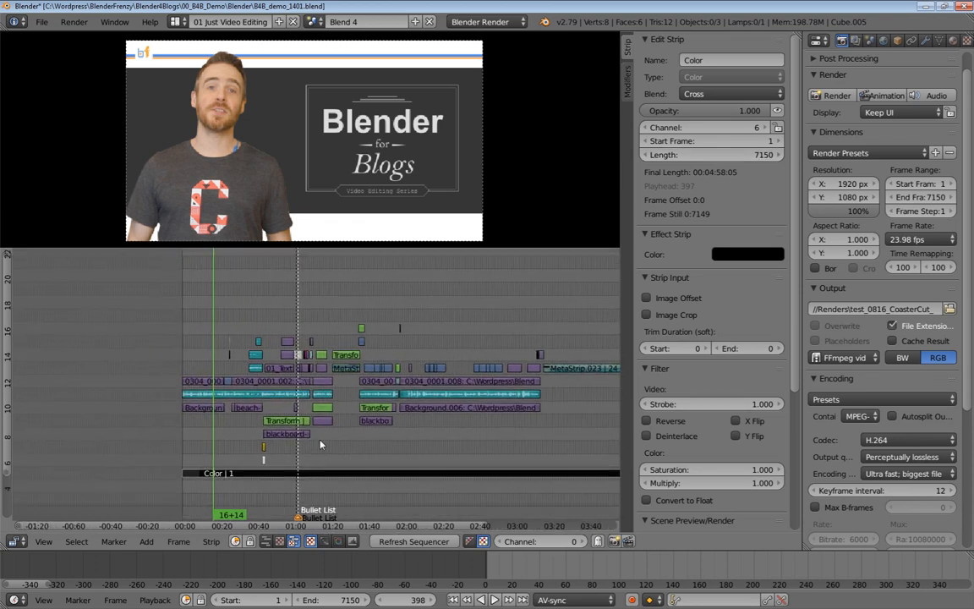
middle_drag(450, 408, 496, 432)
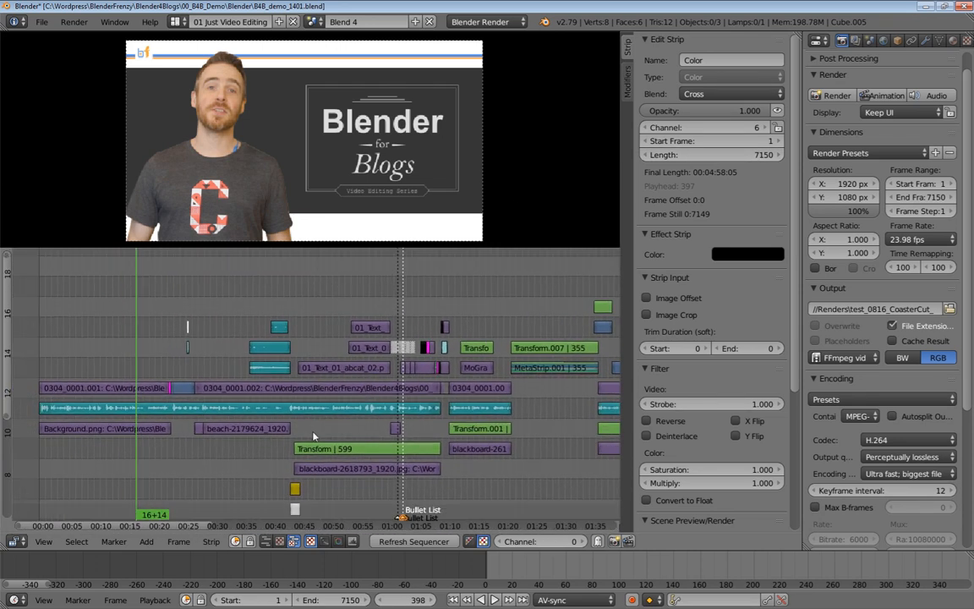
scroll(158, 348, up, 3)
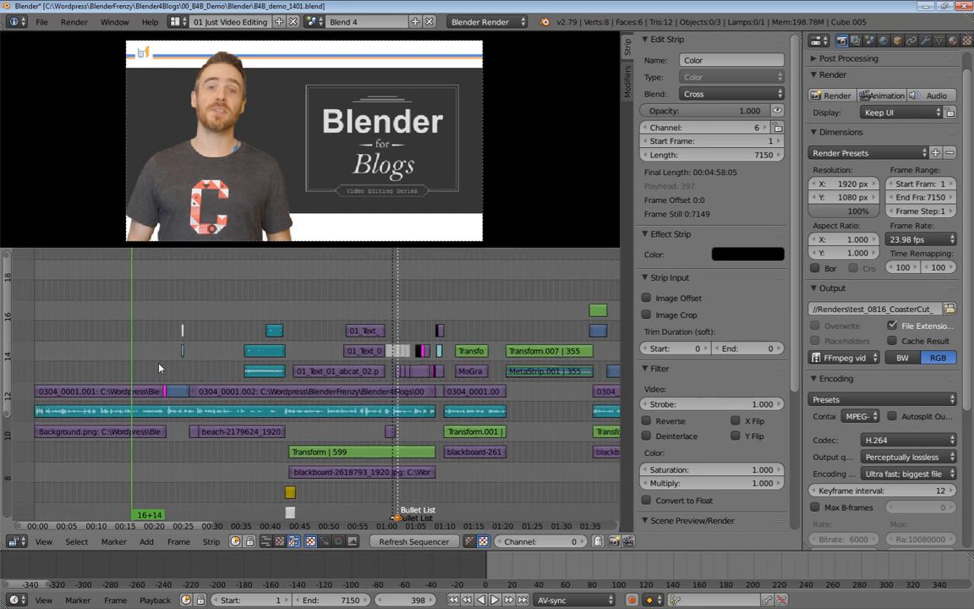
scroll(217, 392, up, 5)
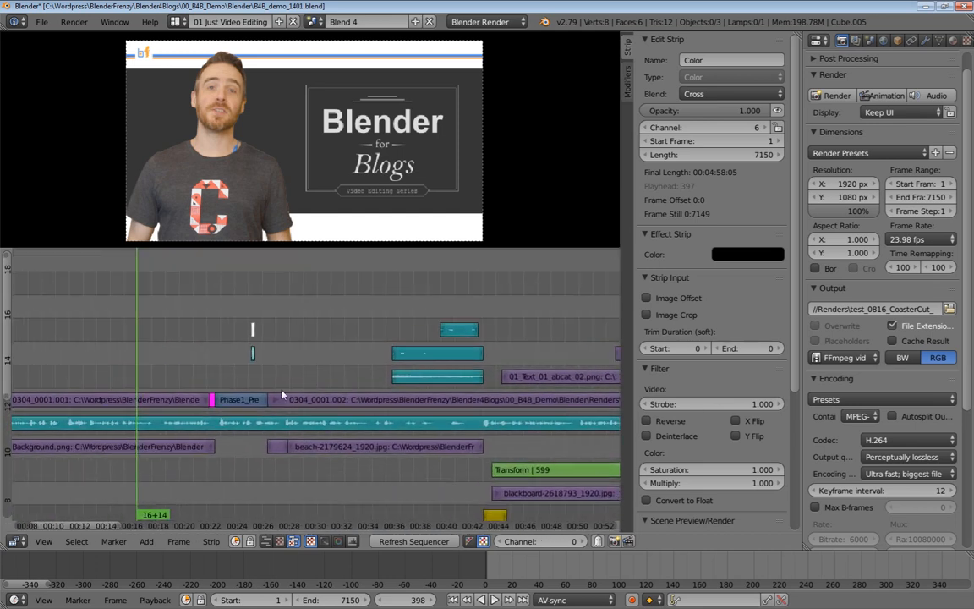
click(190, 358)
key(alt+a)
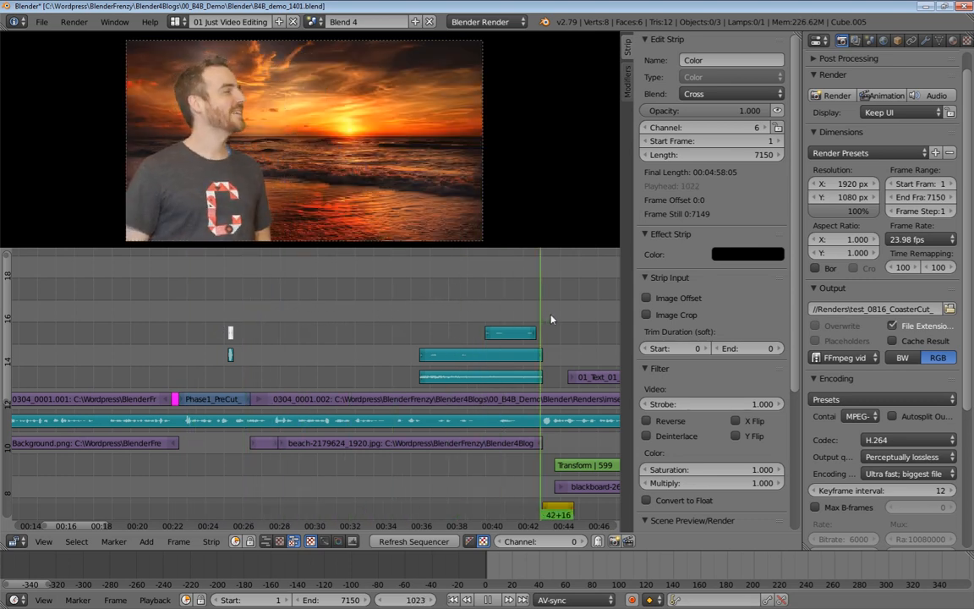
middle_drag(579, 343, 364, 341)
middle_drag(256, 288, 256, 306)
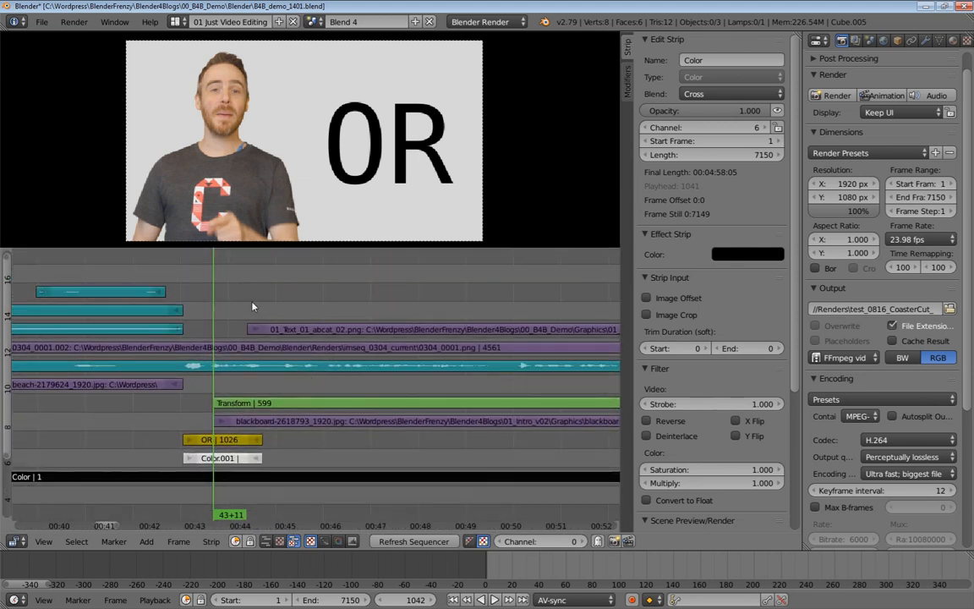
key(alt+a)
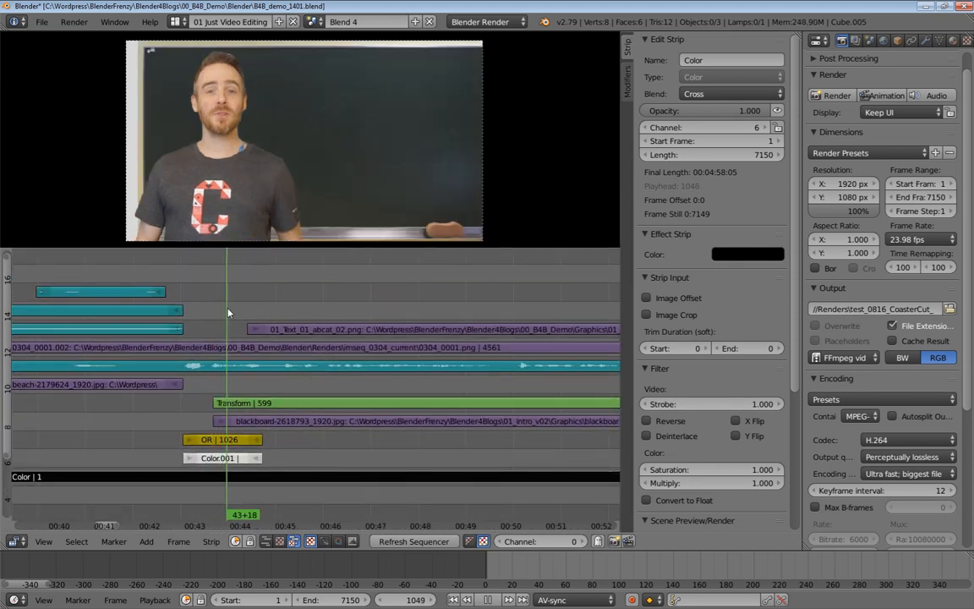
key(alt+a)
Snap the end handles of the OR and Color.001 strips to the current frame, 1051.
click(221, 440)
click(230, 458)
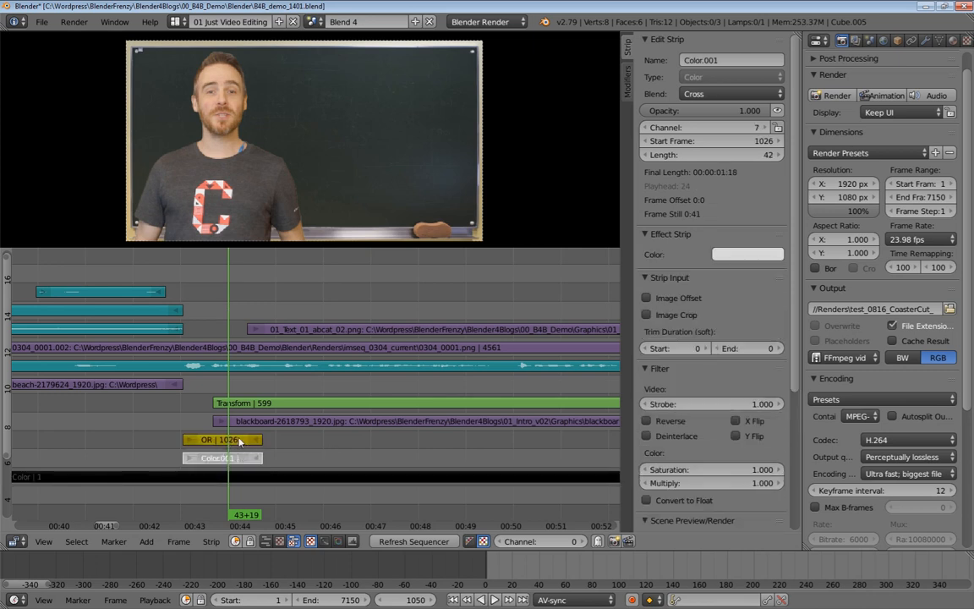
key(Left)
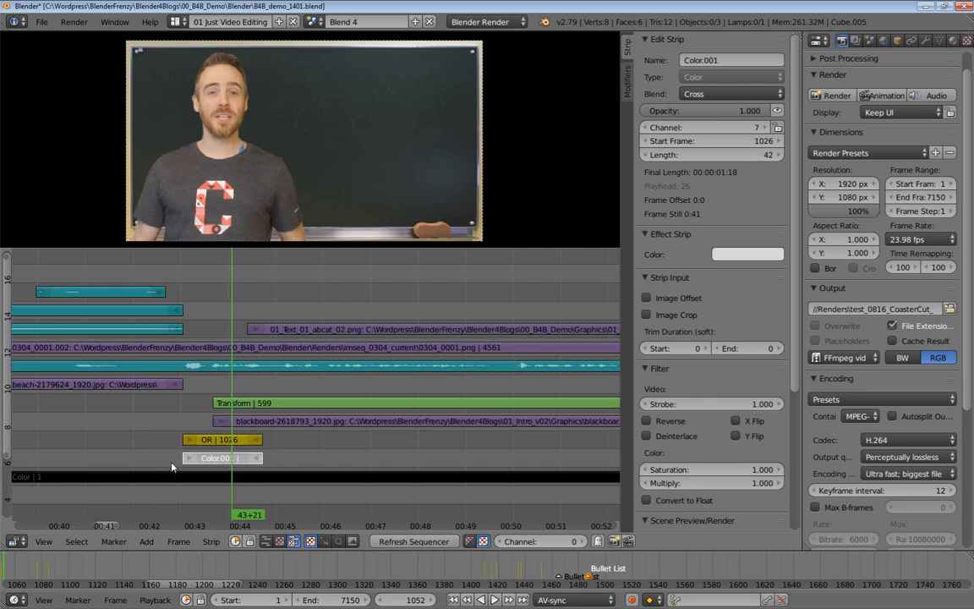
click(257, 439)
shift+click(255, 459)
key(shift+s)
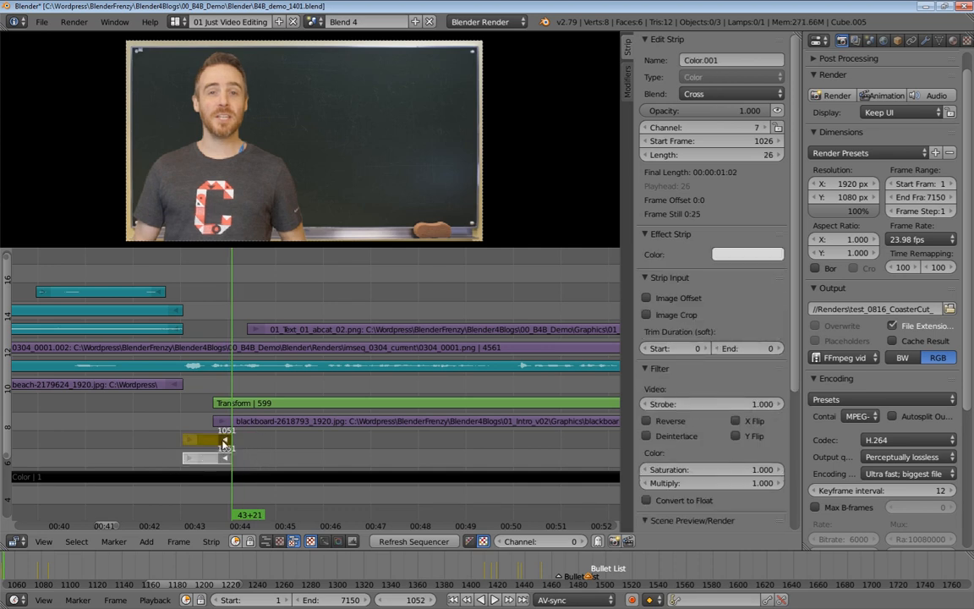
Play back the A + B = CAT blackboard section of the edit.
ctrl+middle_drag(263, 328, 209, 304)
click(144, 310)
key(alt+a)
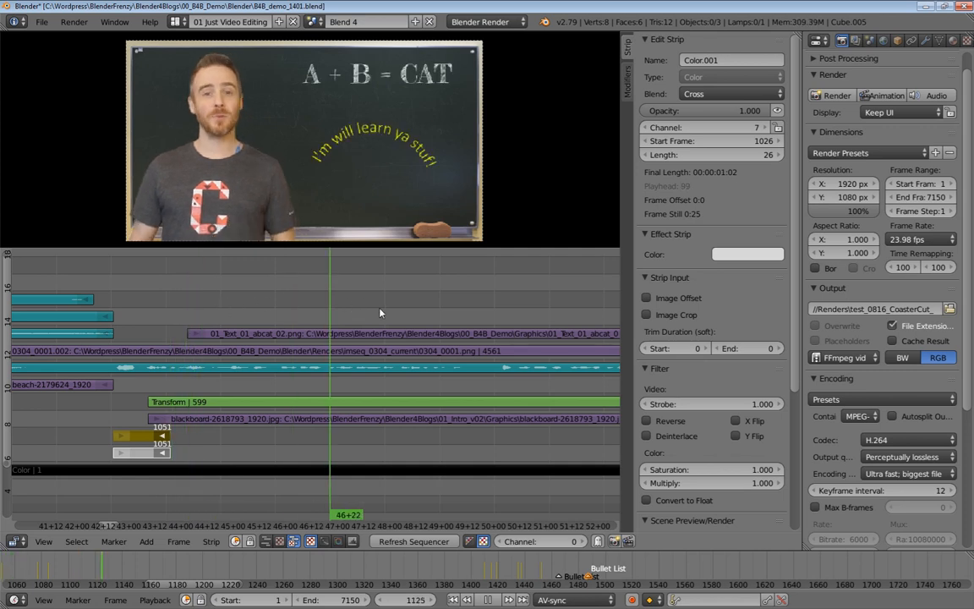
key(alt+a)
ctrl+middle_drag(427, 331, 381, 336)
middle_drag(486, 361, 246, 374)
scroll(245, 371, down, 2)
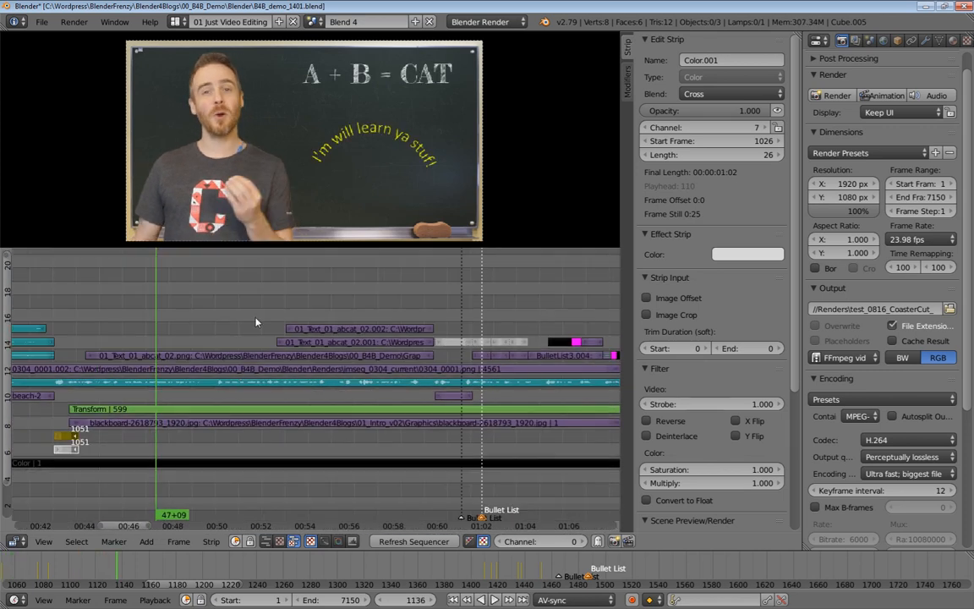
Play back the cartoon and bullet list section, then select the Color.005 strip on channel 14.
click(279, 318)
key(alt+a)
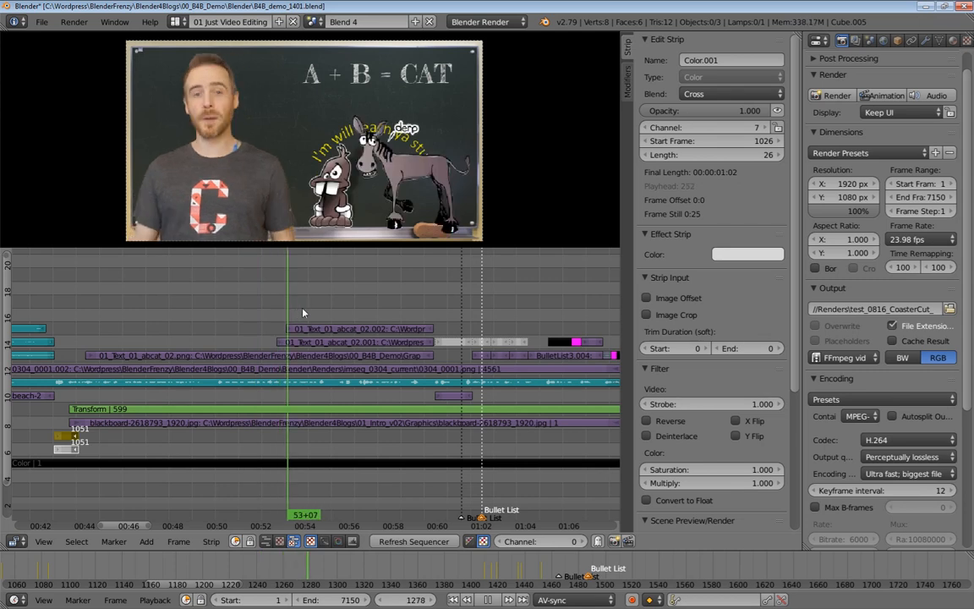
key(alt+a)
click(427, 312)
middle_drag(422, 310, 122, 317)
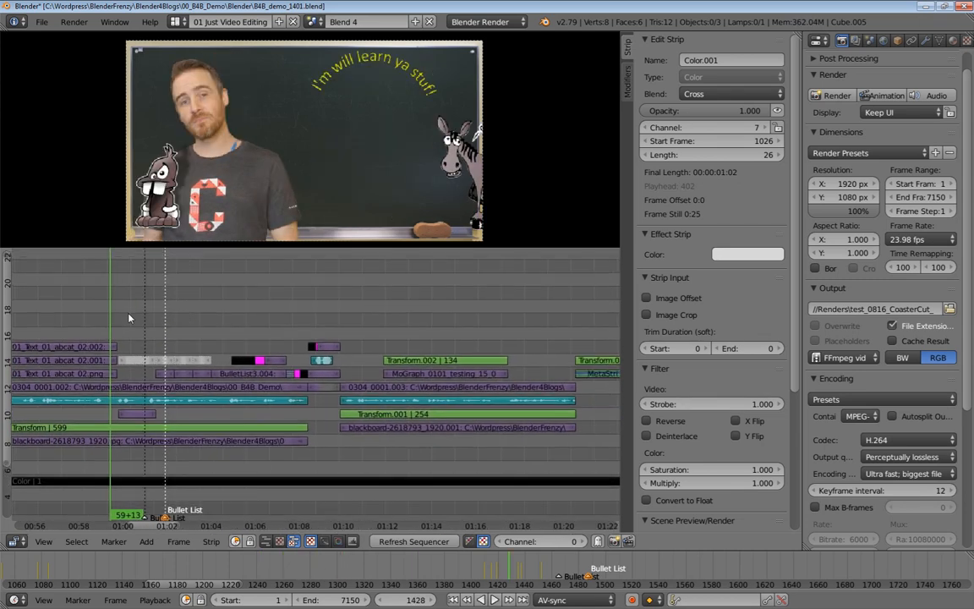
key(alt+a)
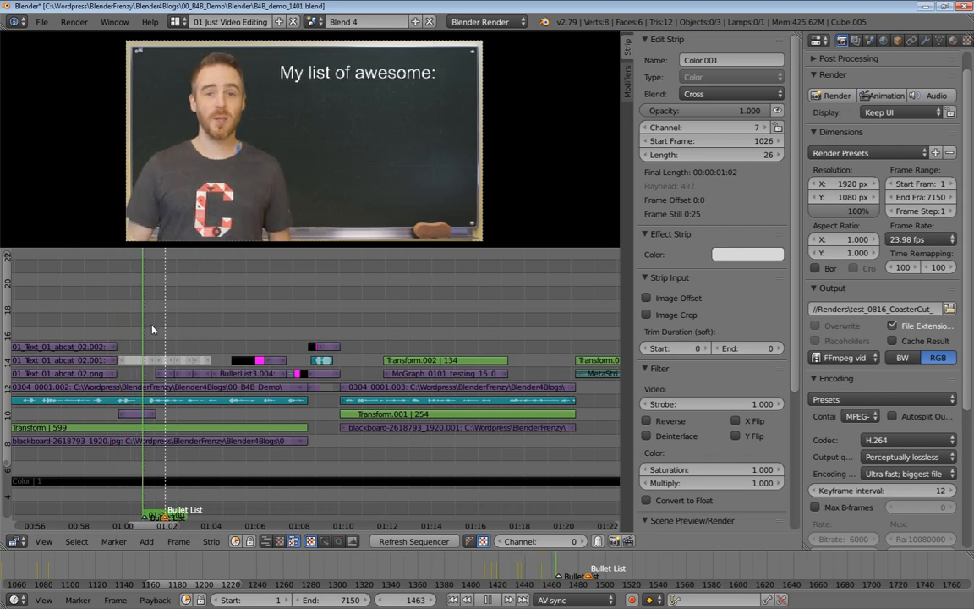
drag(116, 324, 156, 328)
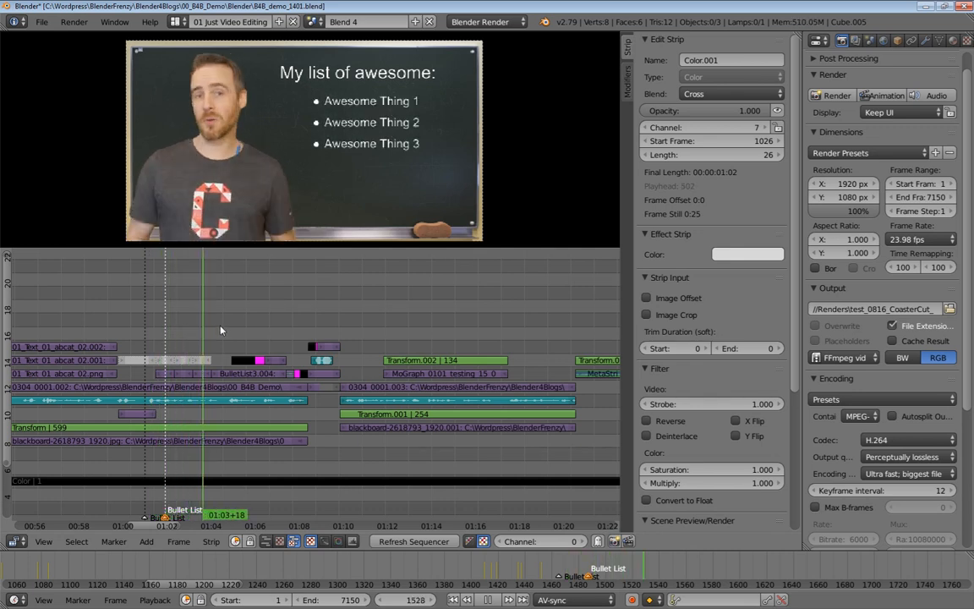
scroll(254, 347, up, 4)
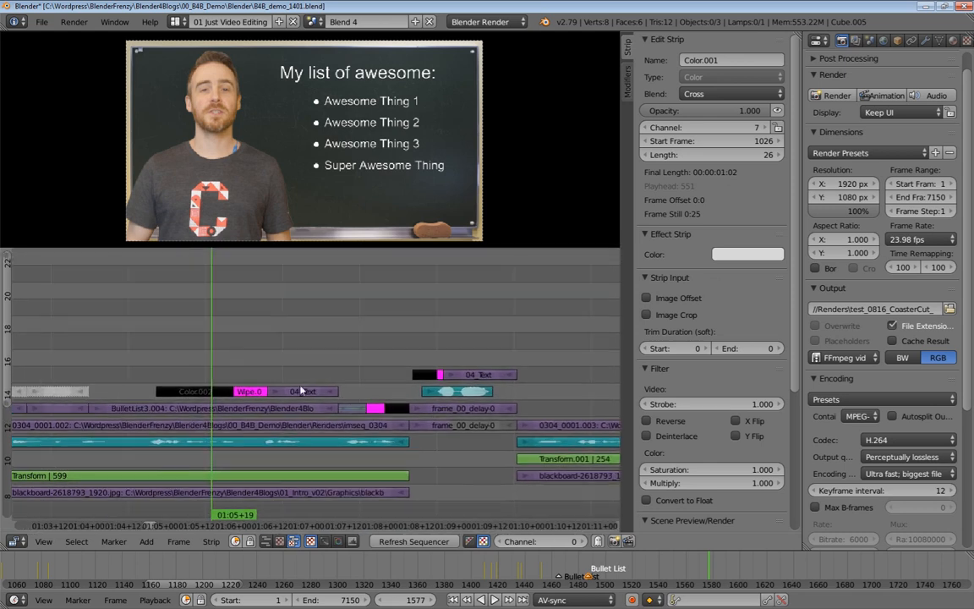
click(427, 375)
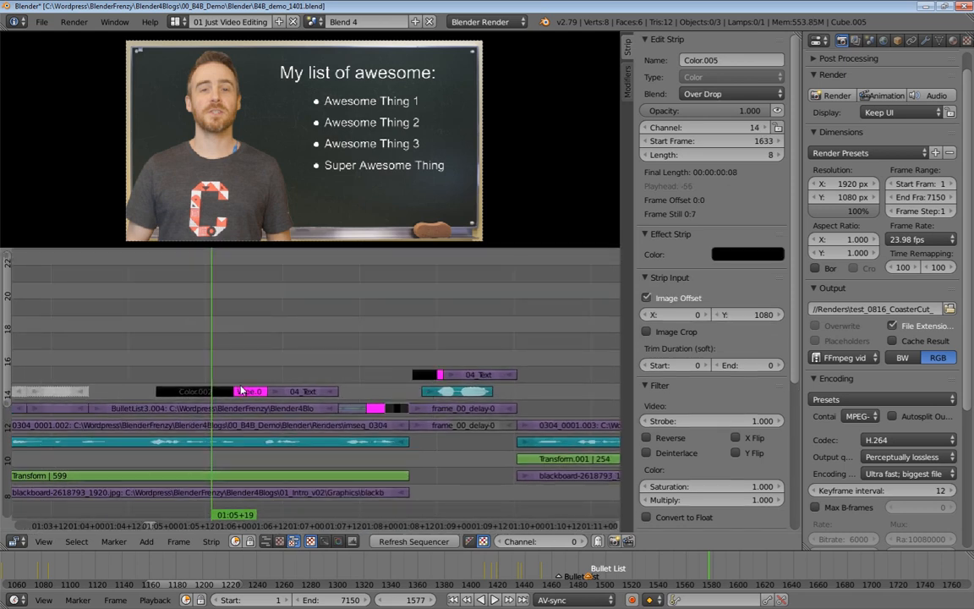
Compare the Color.002 and Color.005 strips and briefly play back the bullet list section.
click(202, 392)
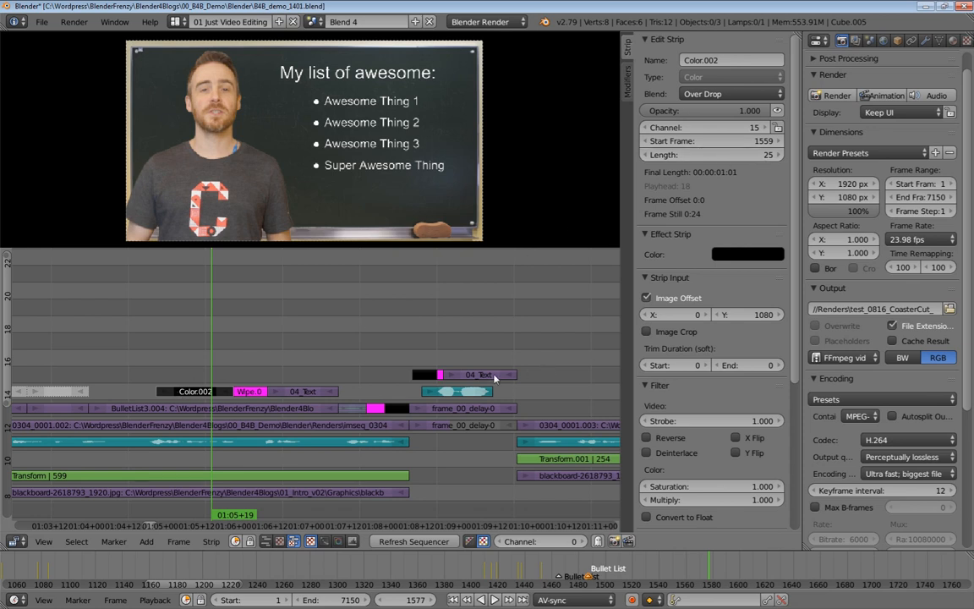
click(393, 409)
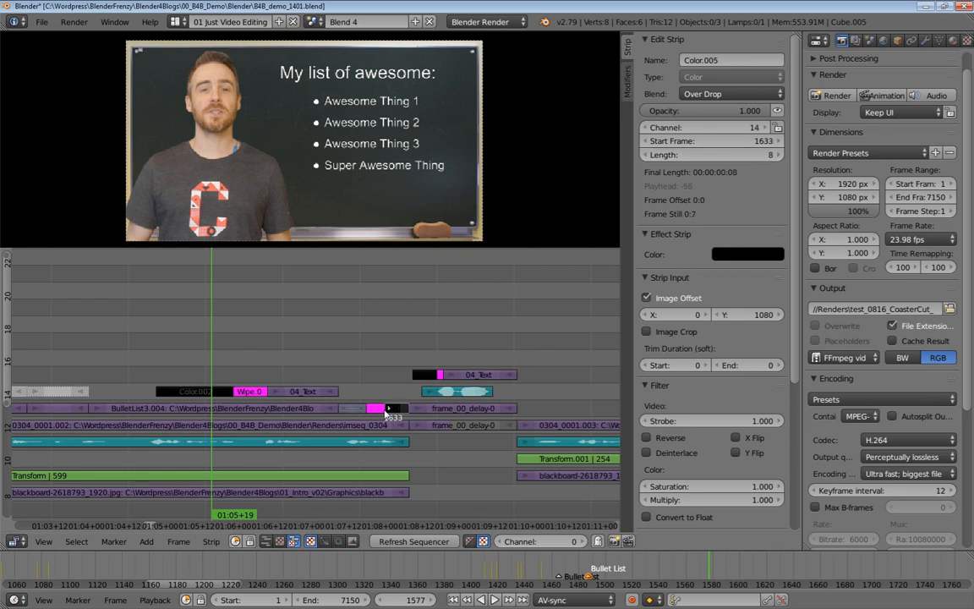
click(197, 393)
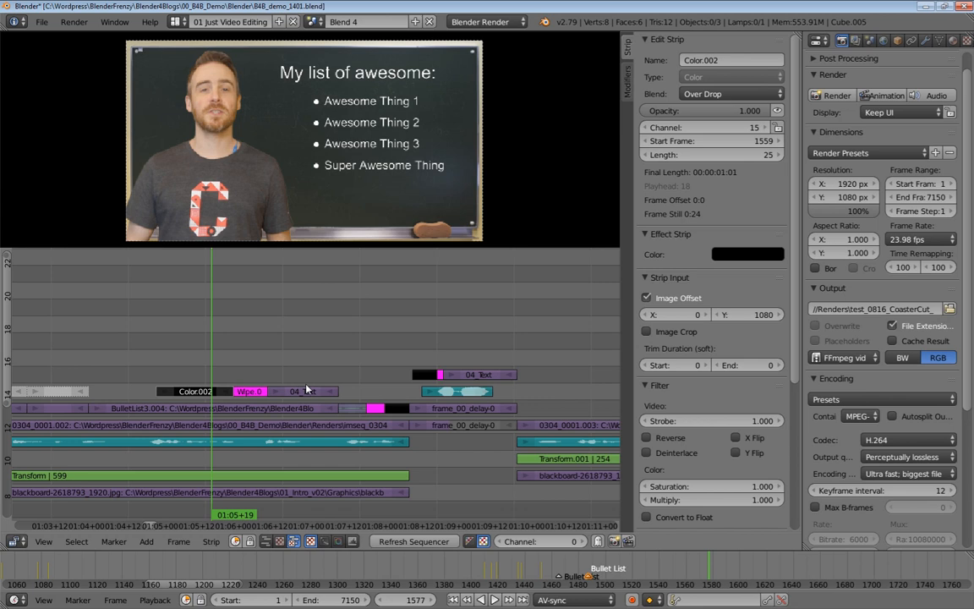
scroll(306, 389, down, 5)
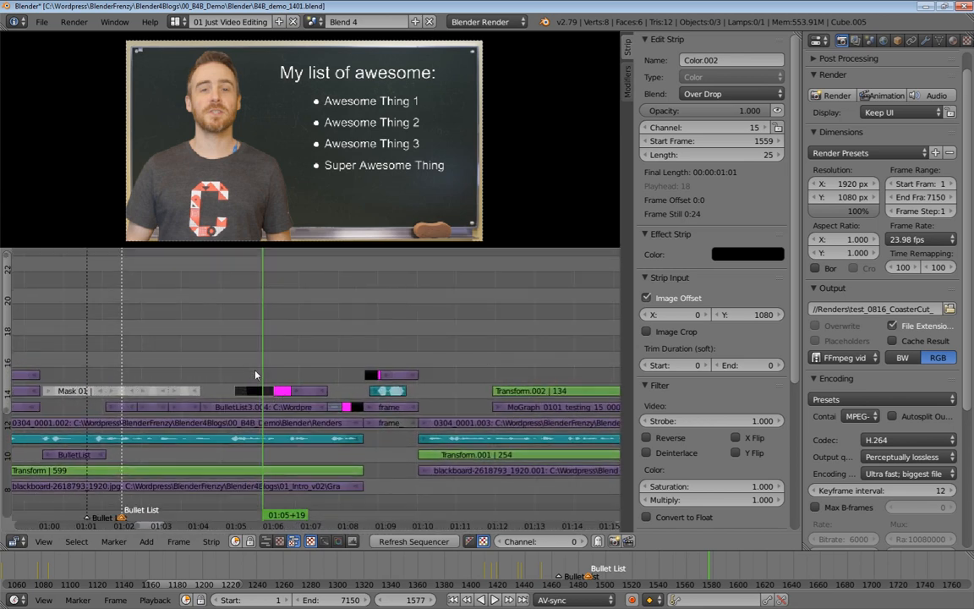
click(235, 328)
key(alt+a)
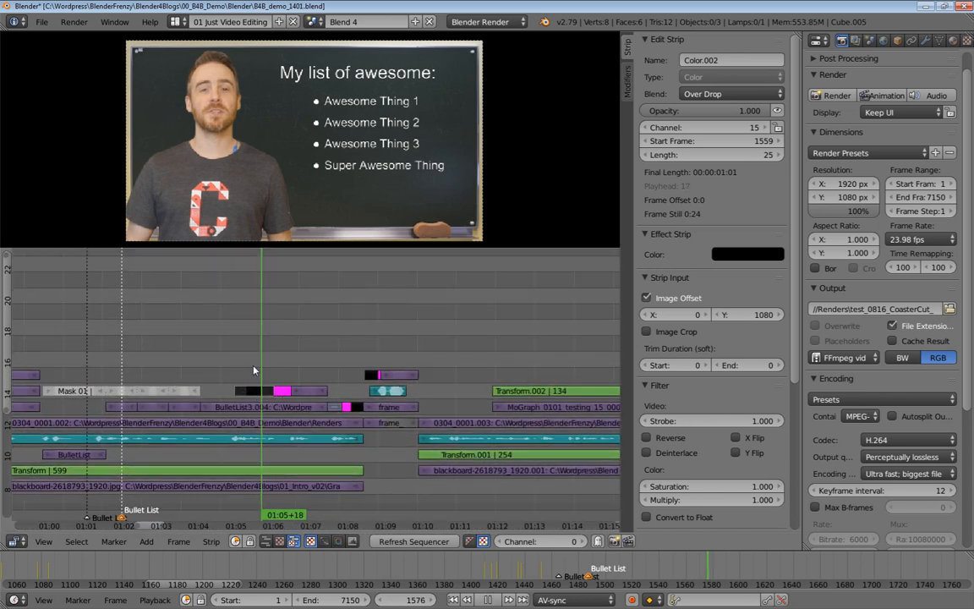
key(Escape)
Move the Color.002 strip 17 frames later so it starts at frame 1576.
drag(237, 369, 255, 389)
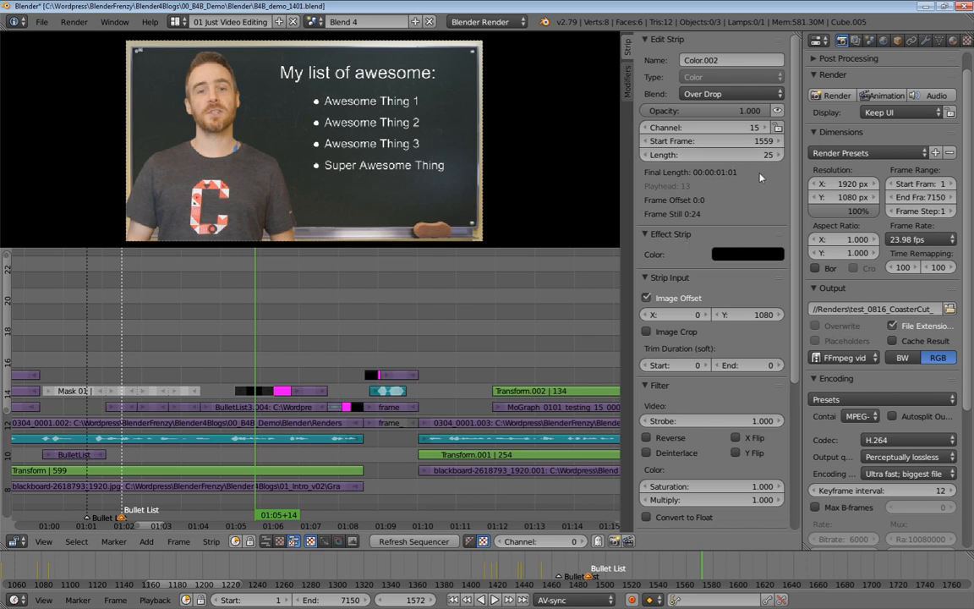
right_click(239, 393)
text(g)
text(17)
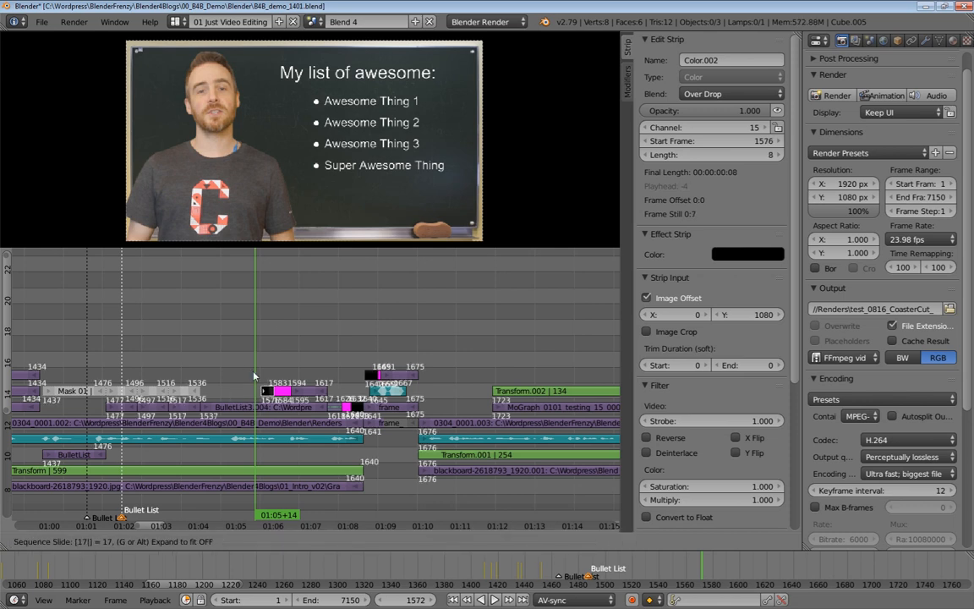
key(Return)
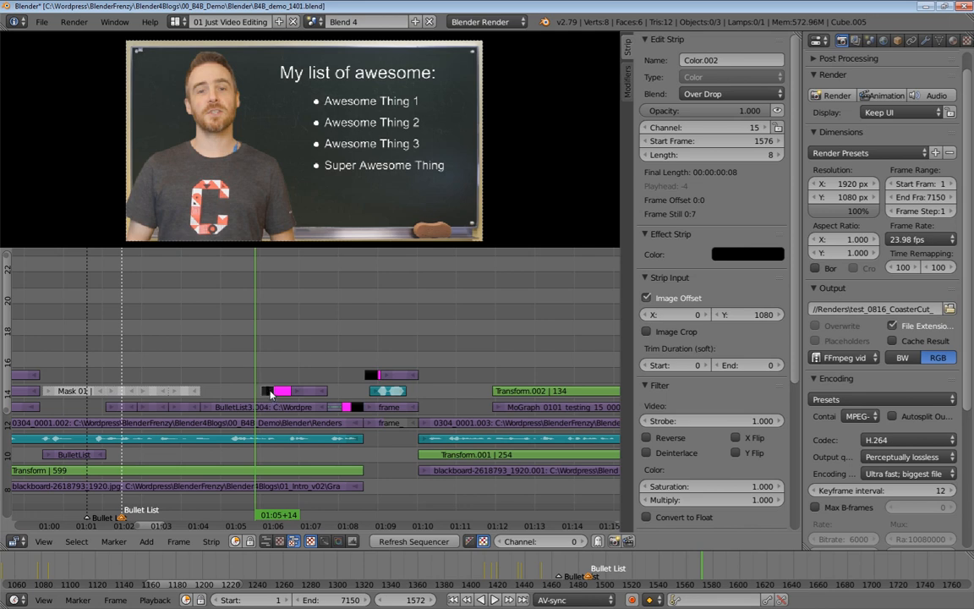
Play back the end of the bullet list section and the transition into the following clip.
mouse_move(258, 383)
middle_down()
mouse_move(239, 386)
mouse_move(265, 379)
middle_up()
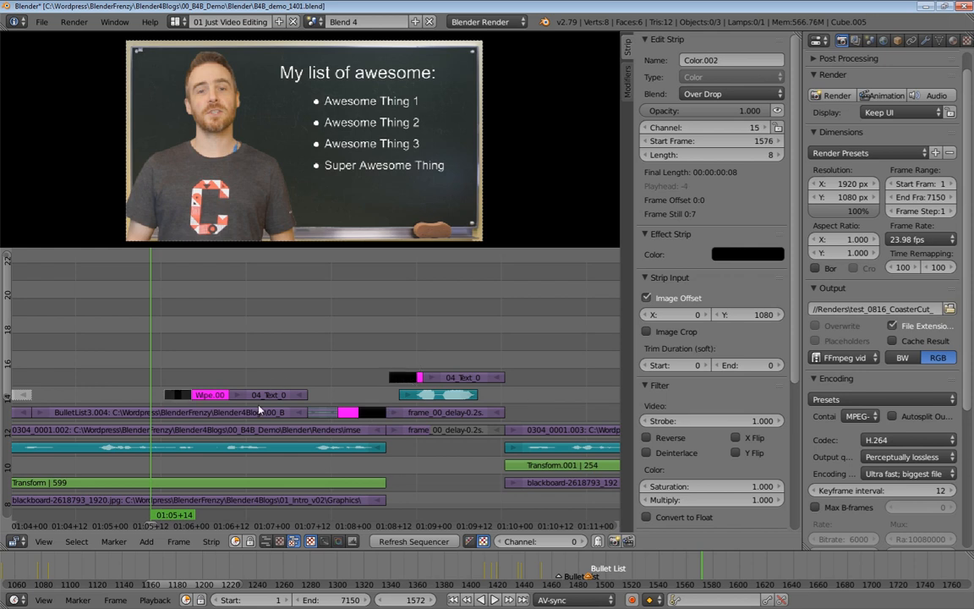
click(402, 377)
ctrl+middle_drag(195, 365, 164, 376)
ctrl+middle_drag(225, 370, 202, 370)
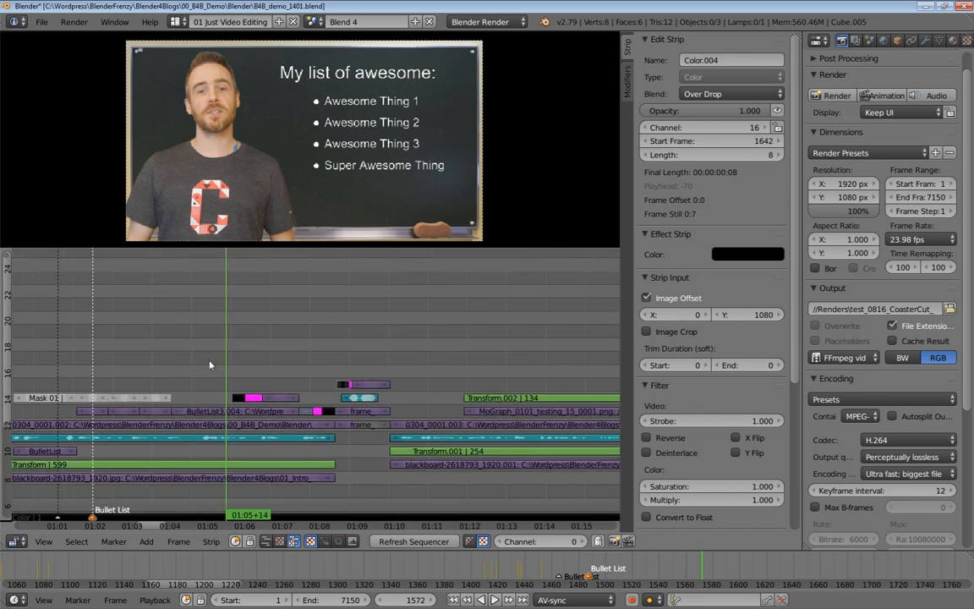
key(alt+a)
drag(265, 375, 328, 367)
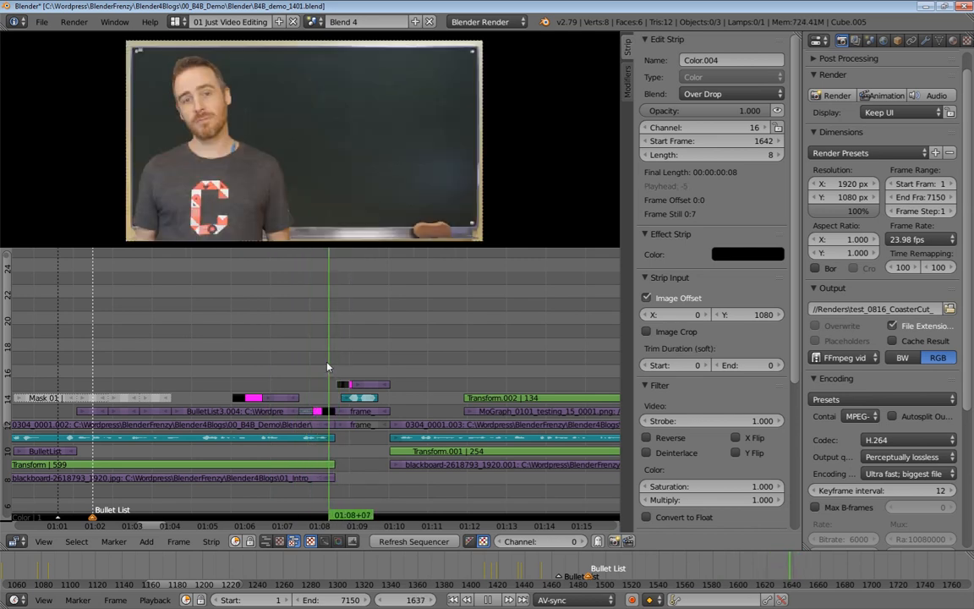
key(alt+a)
key(alt+a)
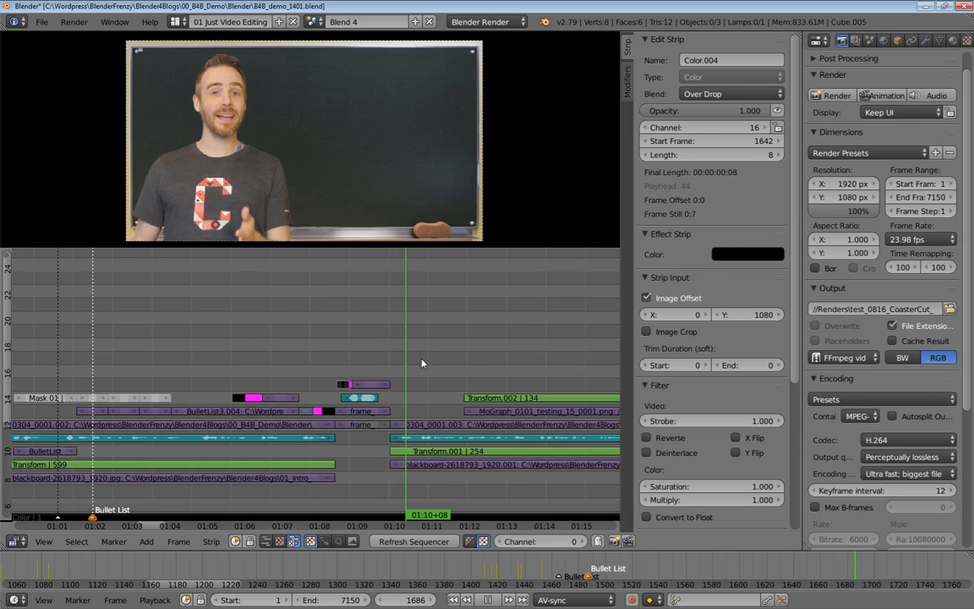
key(alt+a)
middle_drag(411, 376, 348, 349)
drag(307, 311, 319, 318)
key(alt+a)
middle_drag(323, 358, 247, 384)
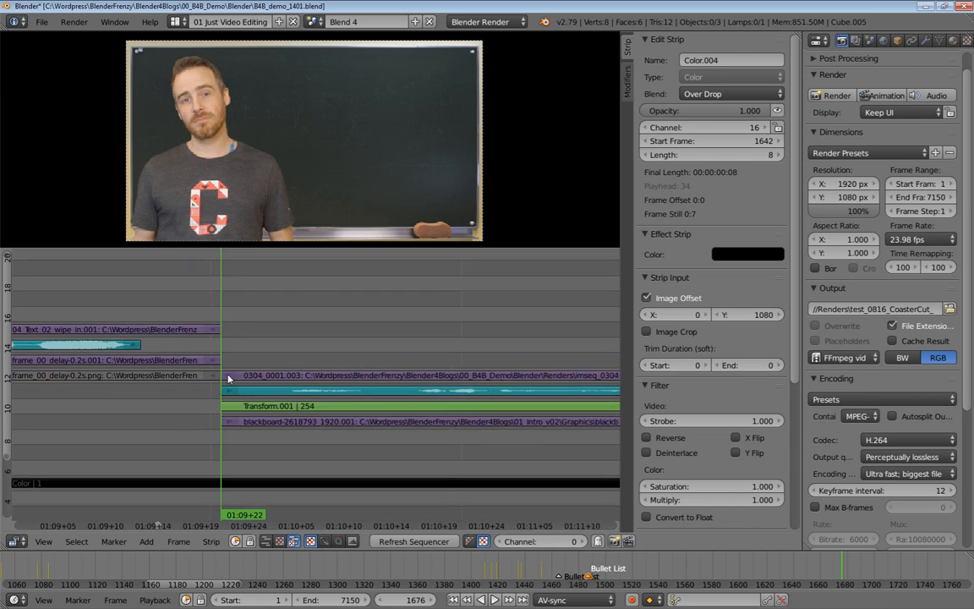
Step to frame 1679 and snap the 0304_0001.003 start and the wipe-in text and frame_00_delay strip ends to it.
right_click(227, 378)
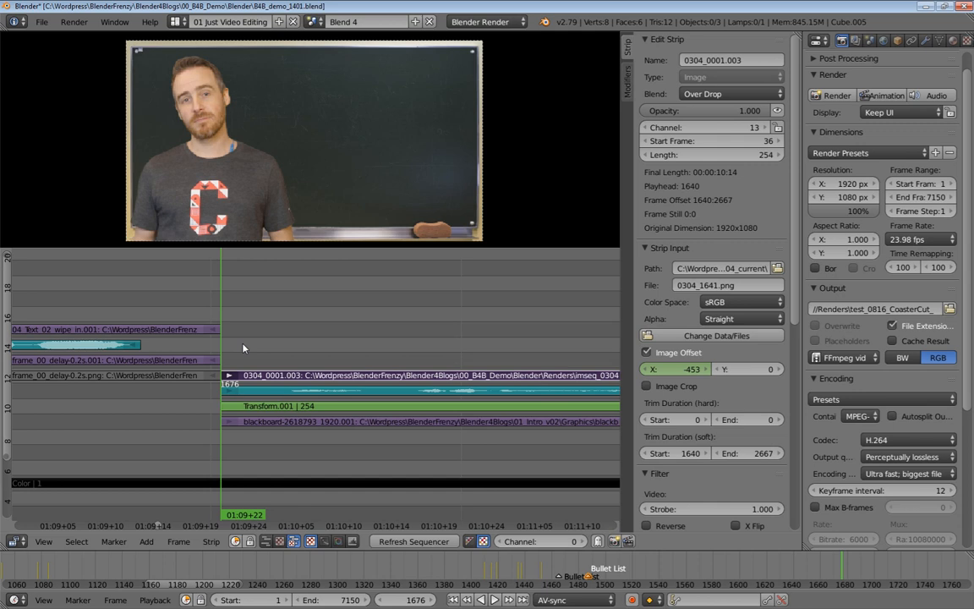
key(Right)
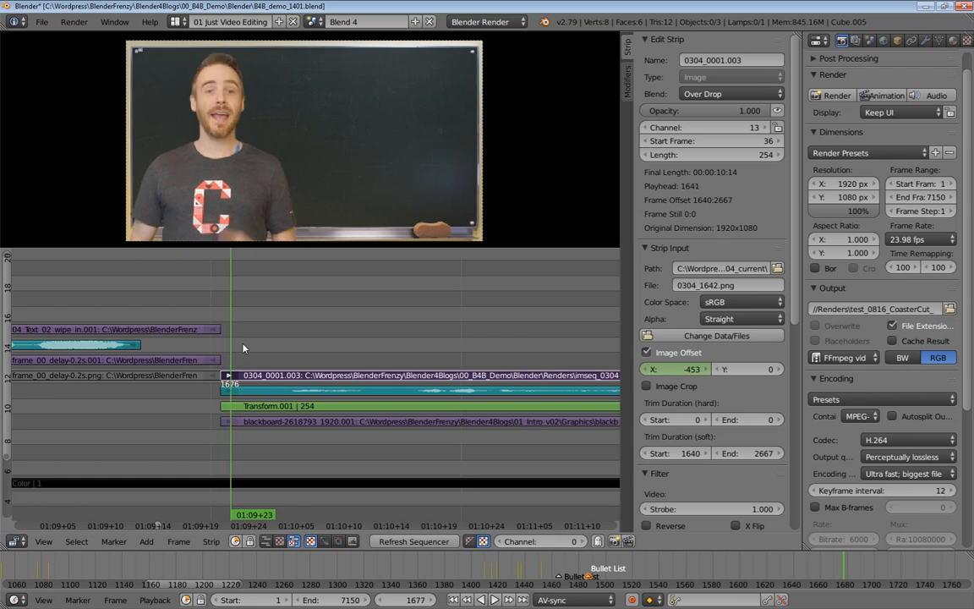
key(Right)
key(Right)
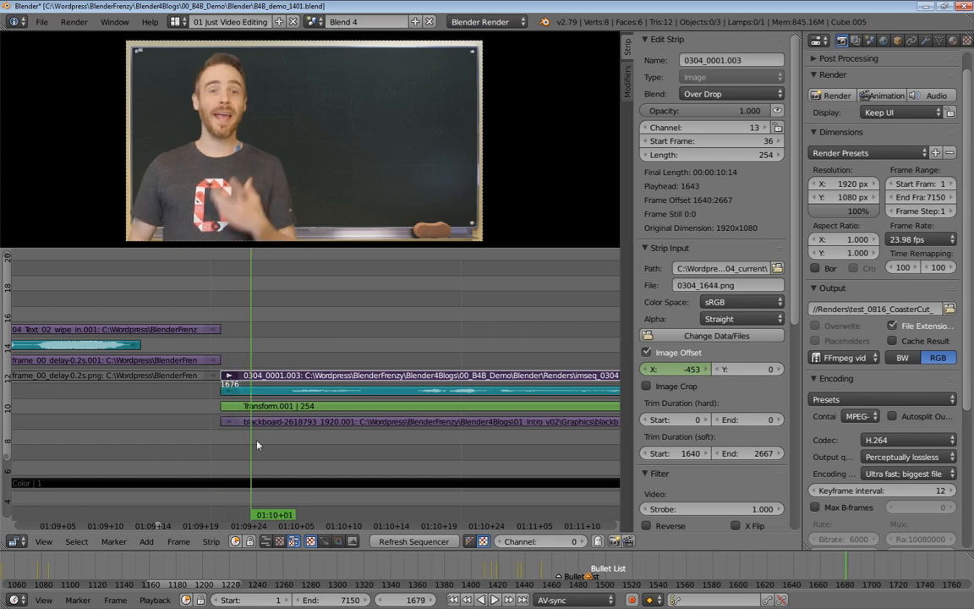
ctrl+right_click(229, 377)
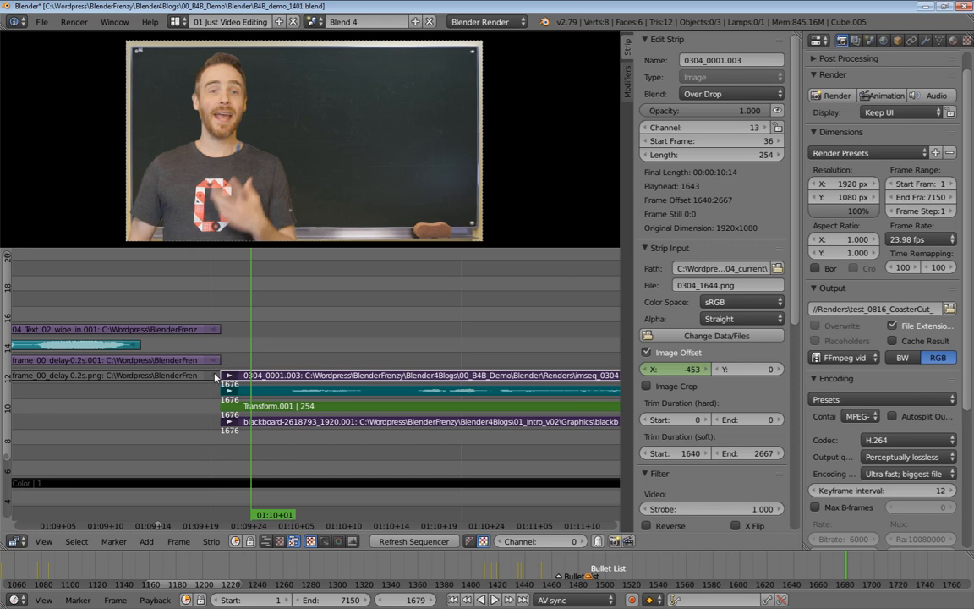
shift+right_click(215, 377)
shift+right_click(213, 361)
shift+right_click(211, 332)
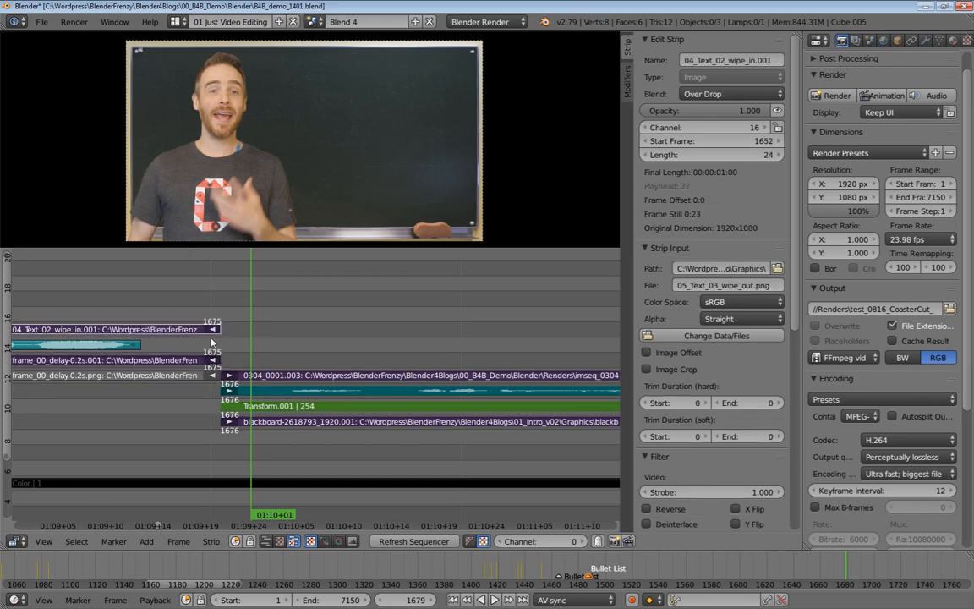
key(shift+s)
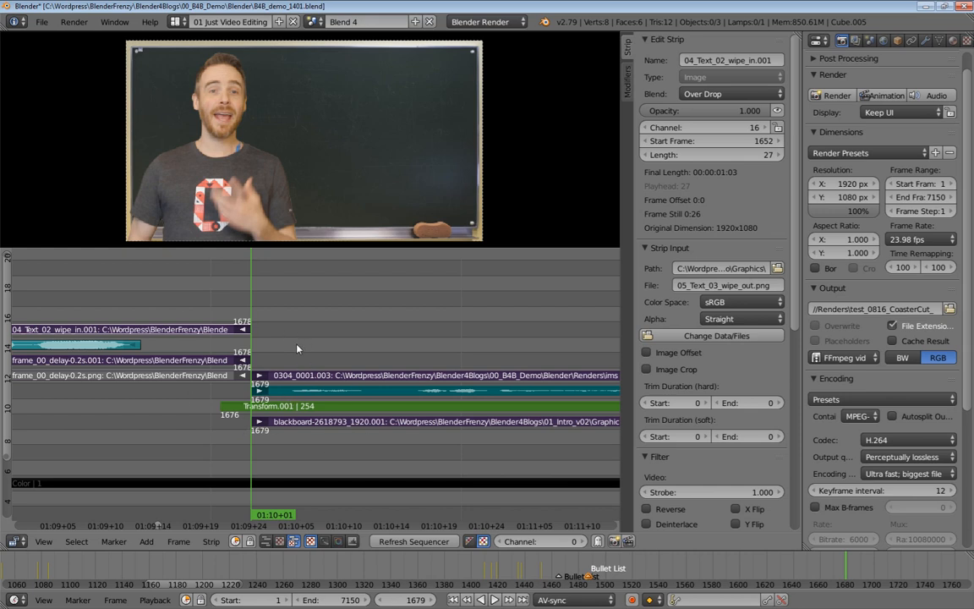
key(g)
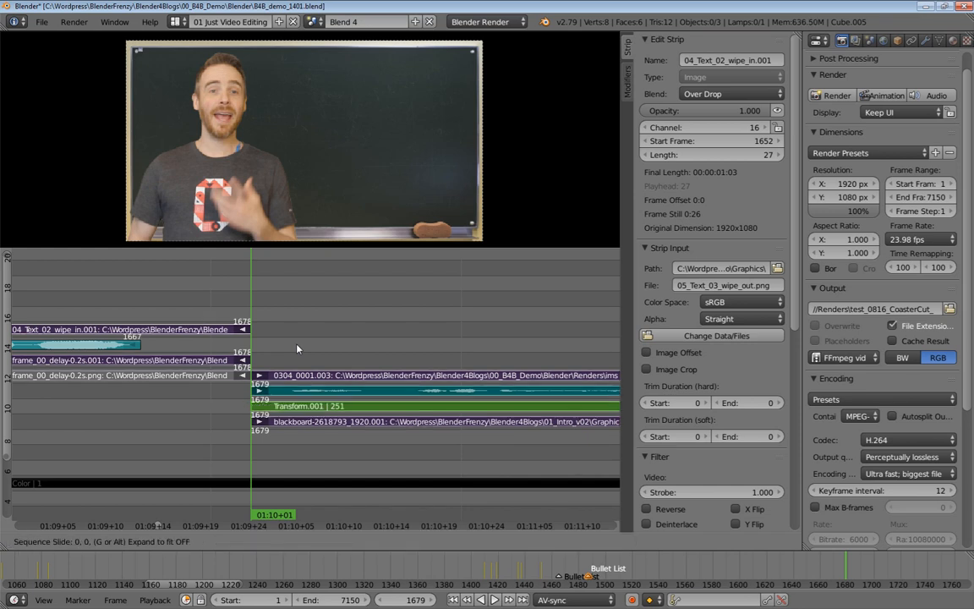
click(297, 349)
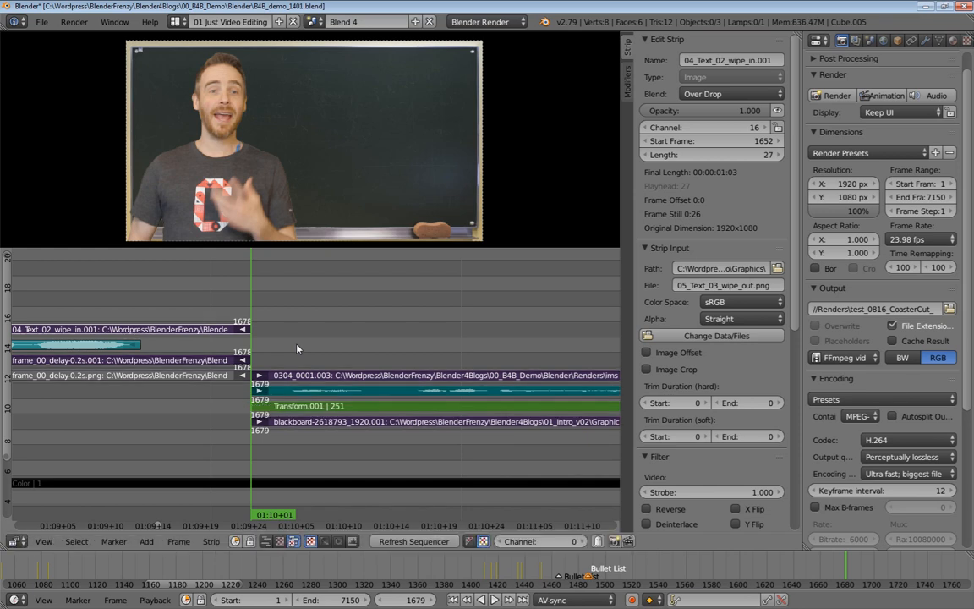
Try snapping the blackboard strip's start to frame 1673, then undo the snap.
right_click(333, 410)
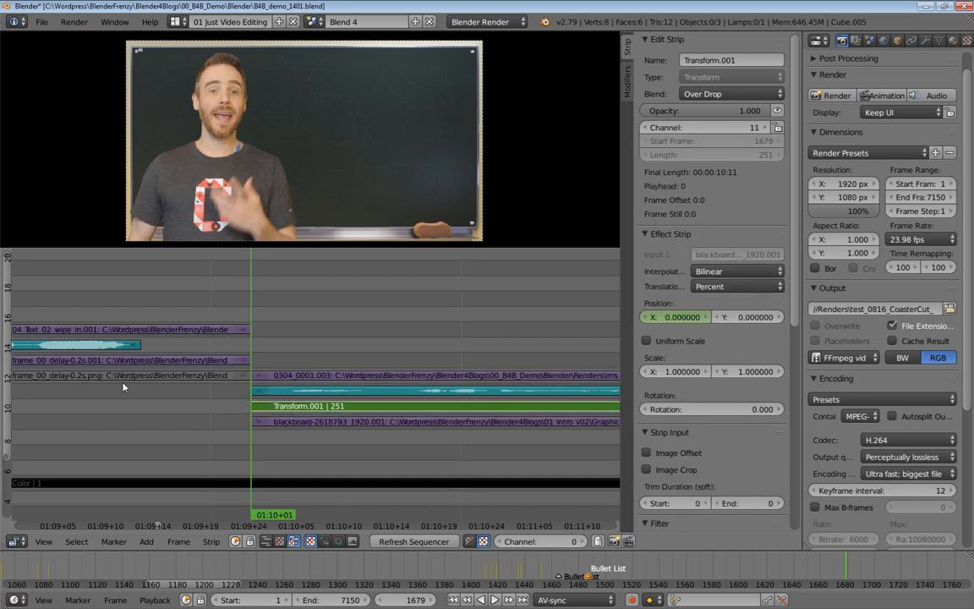
right_click(304, 422)
click(191, 423)
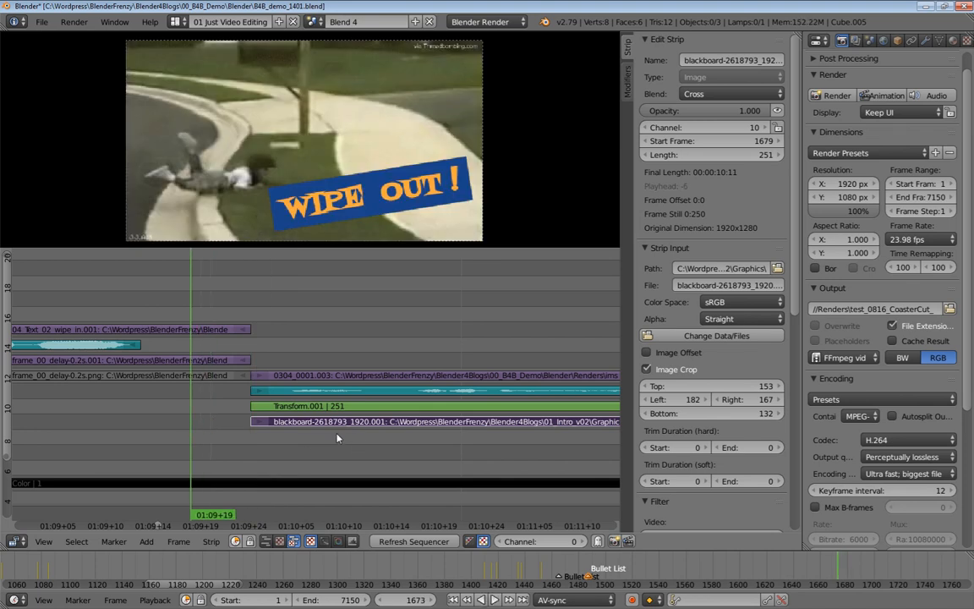
key(shift+s)
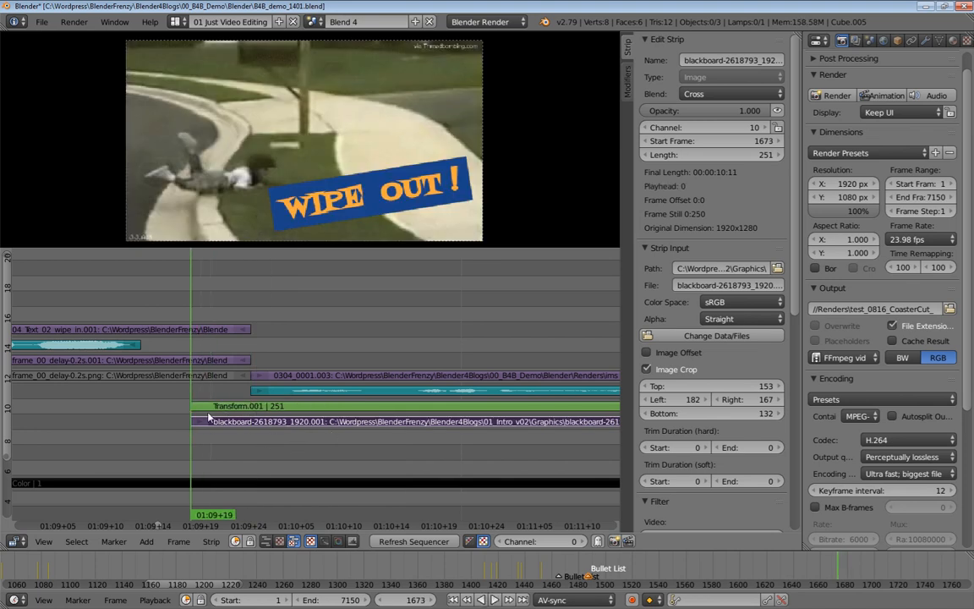
key(ctrl+z)
Try moving the blackboard and Transform.001 strips to start at frame 1673, then slide them back to 1679.
click(284, 407)
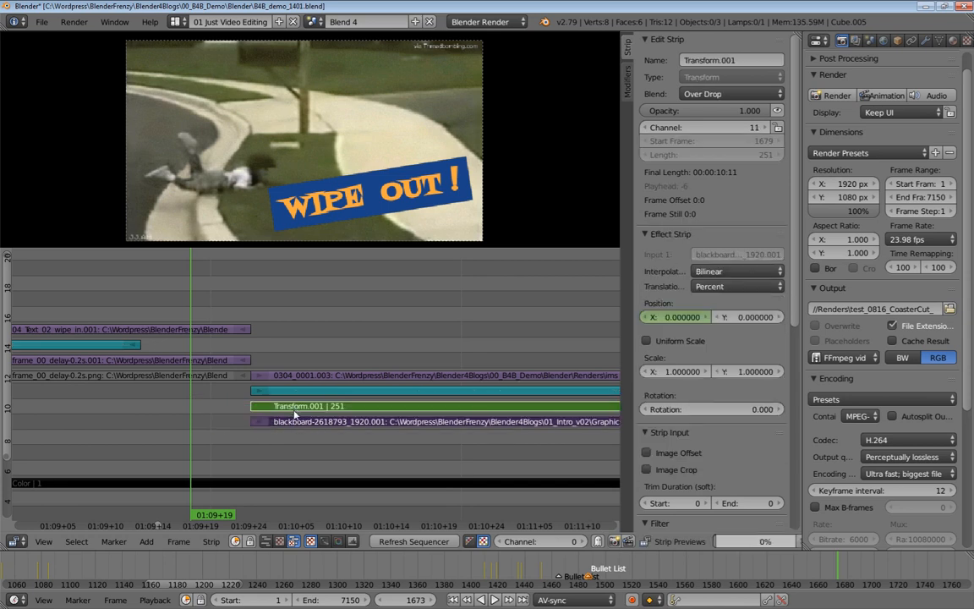
key(shift+s)
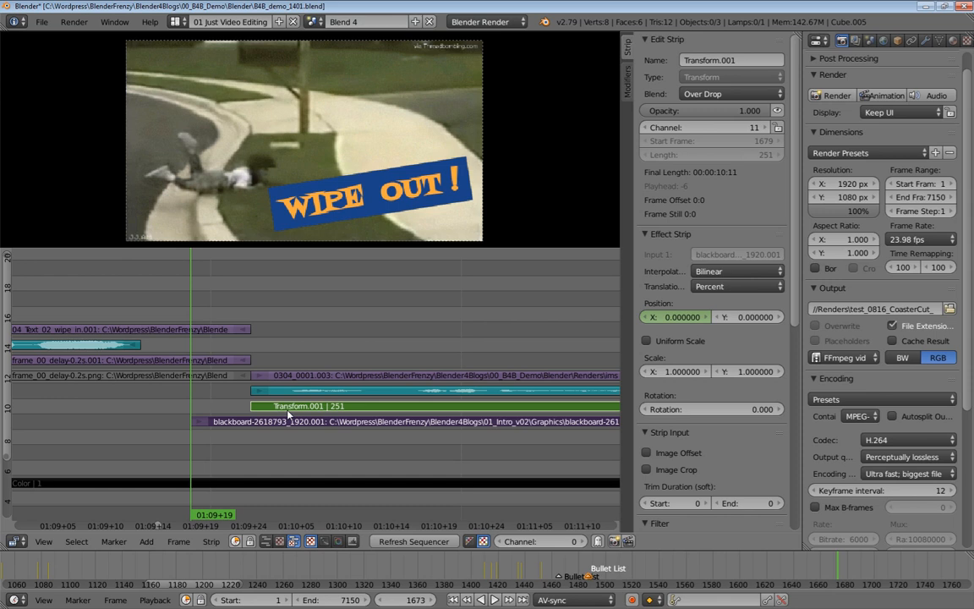
key(a)
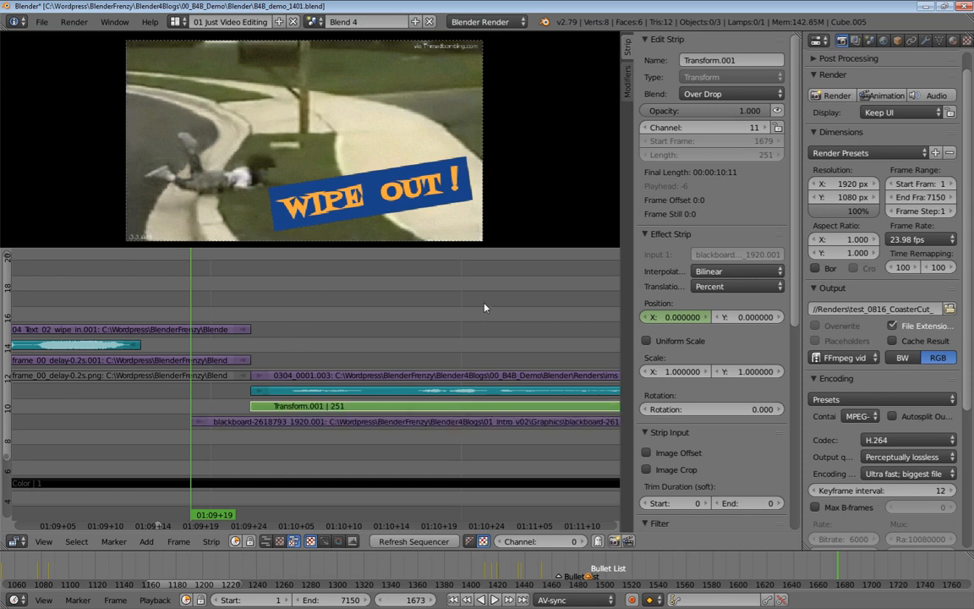
right_click(274, 408)
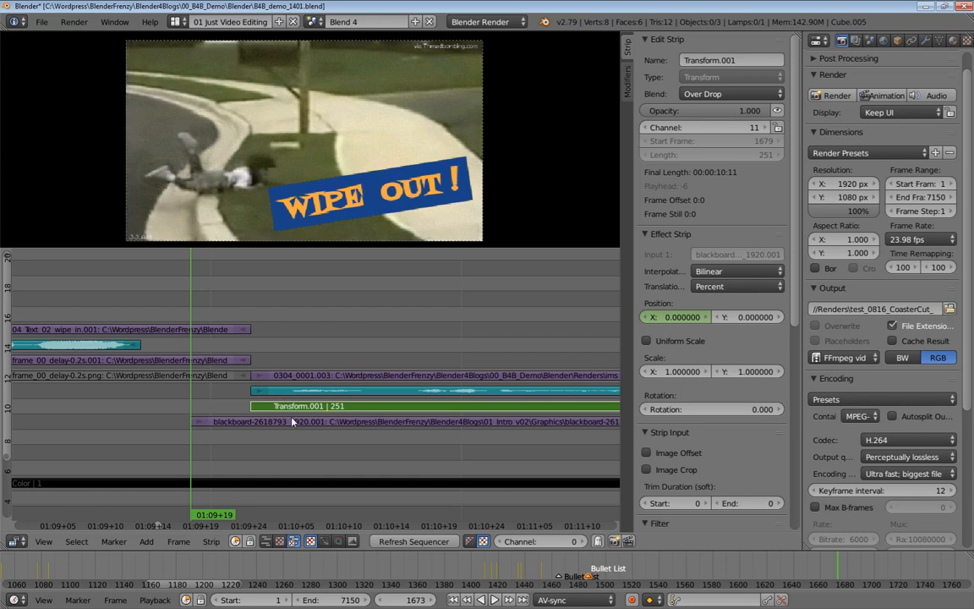
key(g)
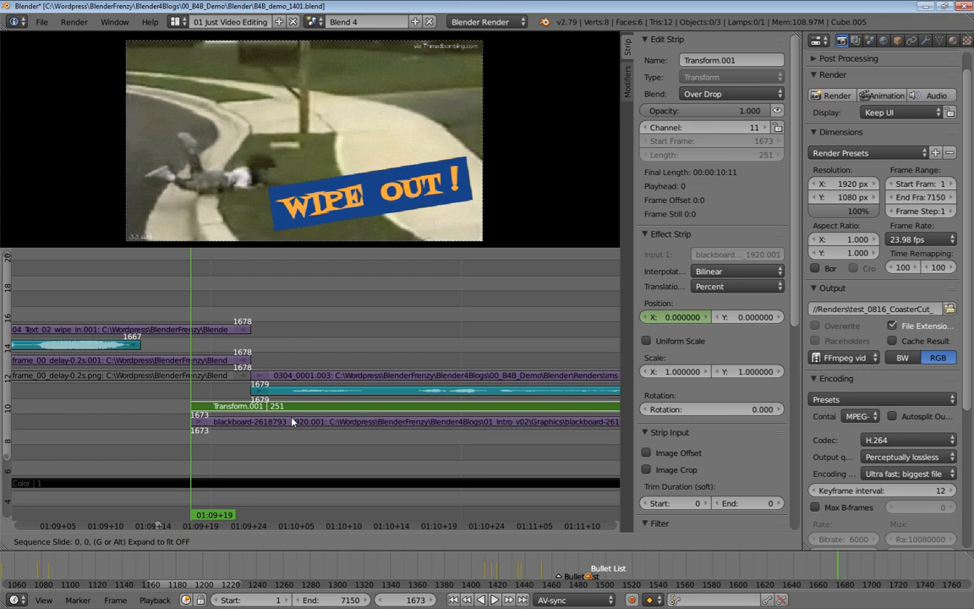
click(292, 421)
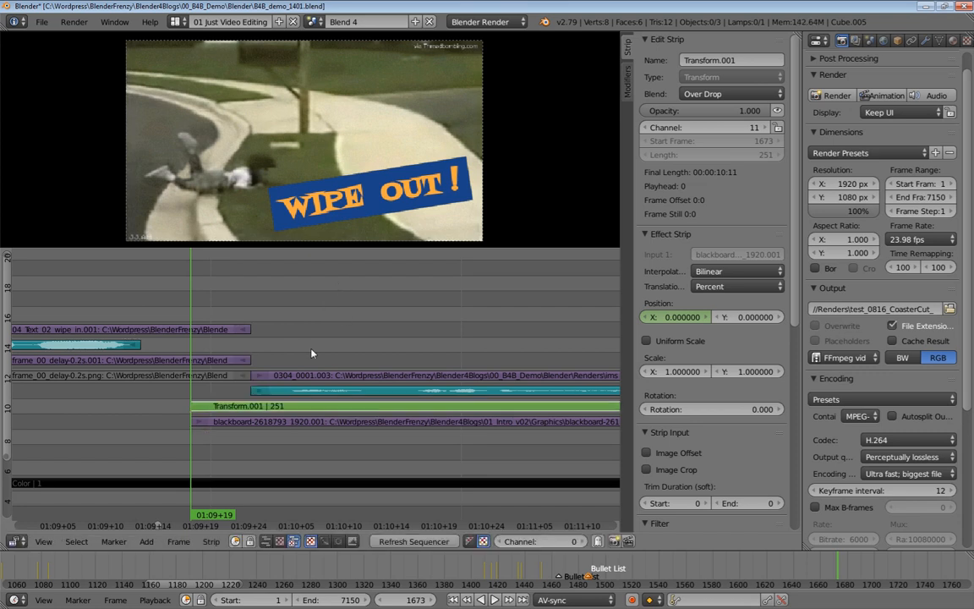
right_click(257, 426)
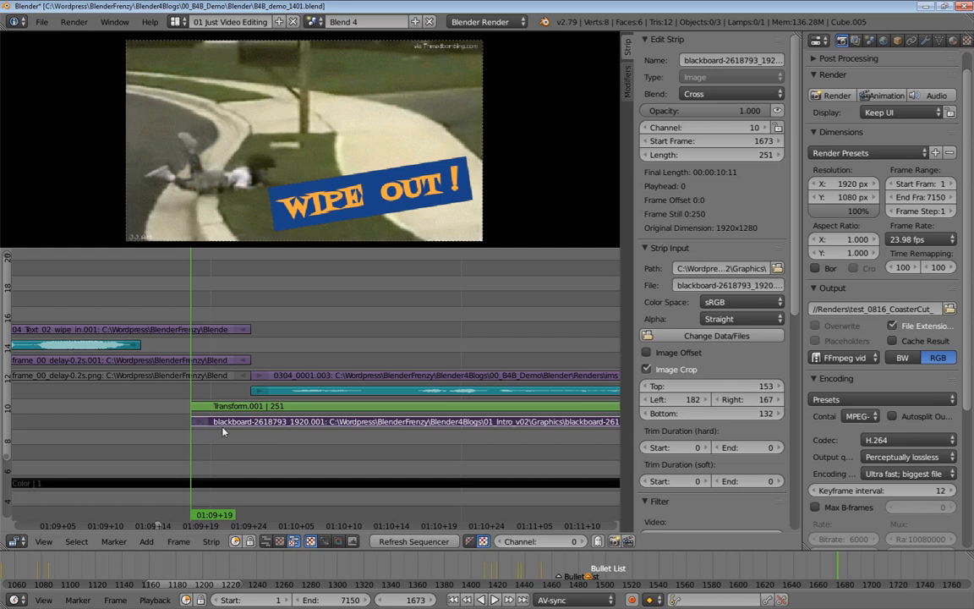
key(g)
click(258, 414)
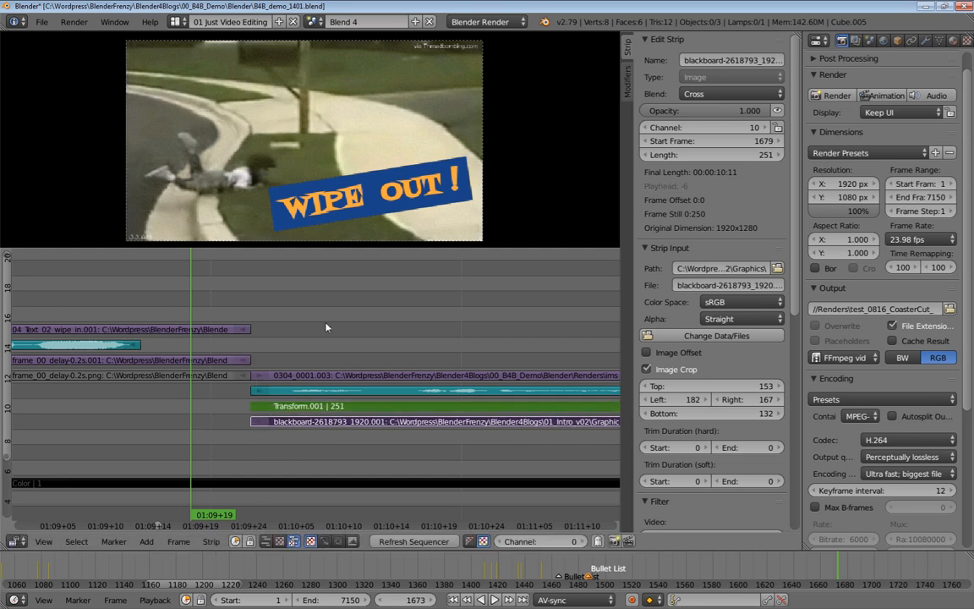
Play back the edit from just before the Wipe Out transition on the blackboard.
ctrl+middle_drag(419, 332, 377, 335)
middle_drag(377, 335, 256, 340)
ctrl+middle_drag(256, 340, 375, 362)
drag(142, 316, 189, 319)
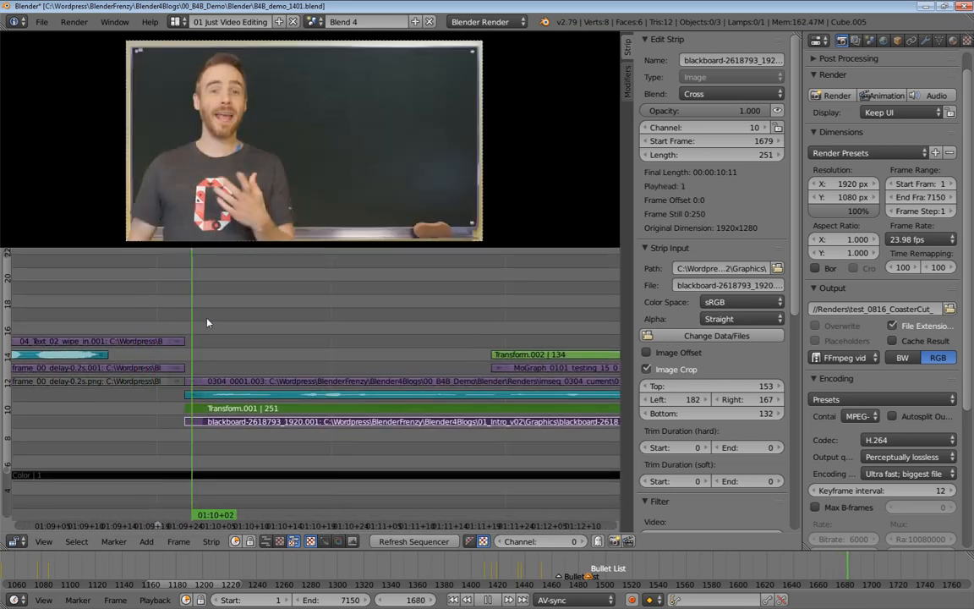
click(116, 312)
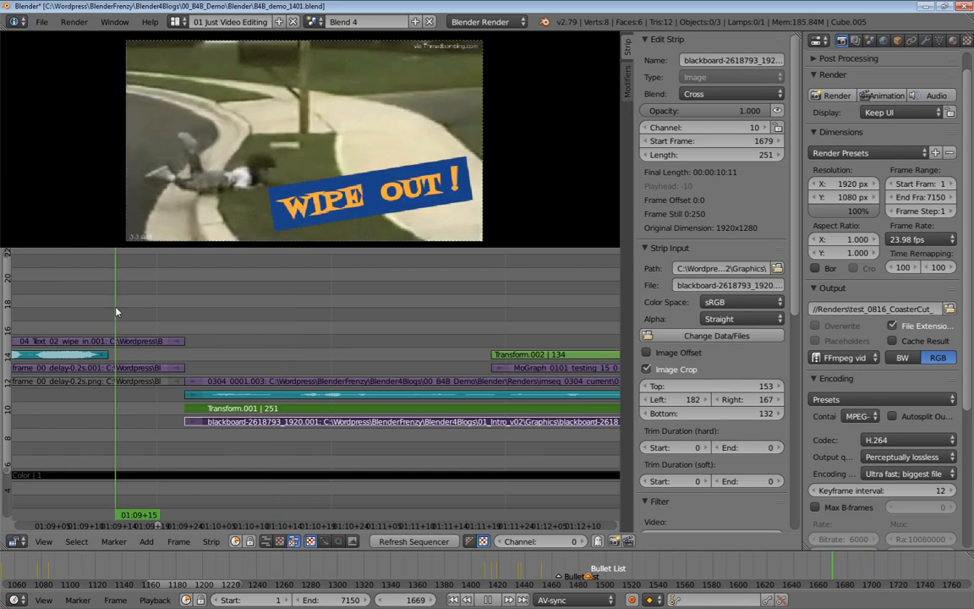
key(alt+a)
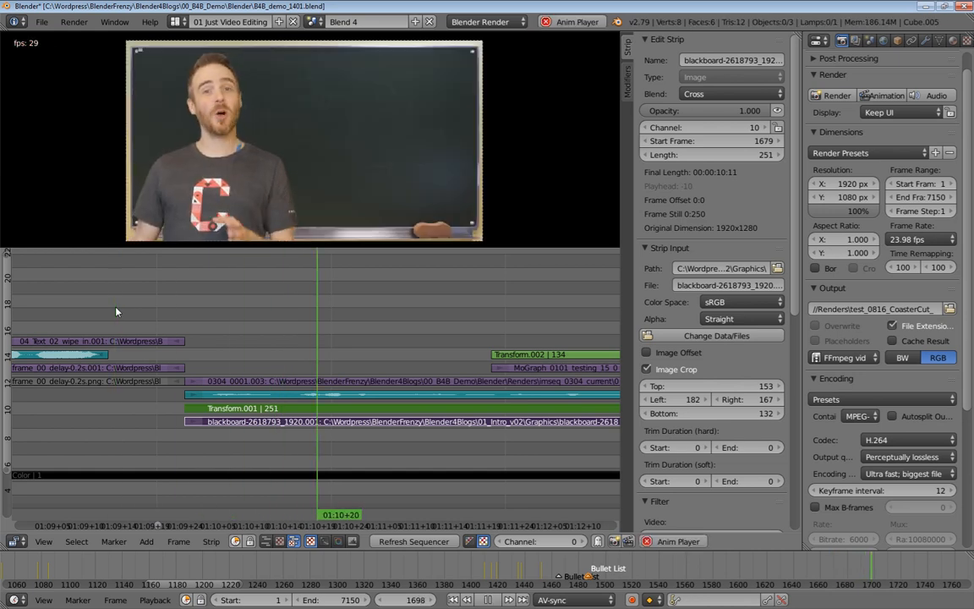
Stop playback and save the project as incremented versions up to B4B_demo_1403.blend.
key(alt+a)
scroll(394, 352, down, 2)
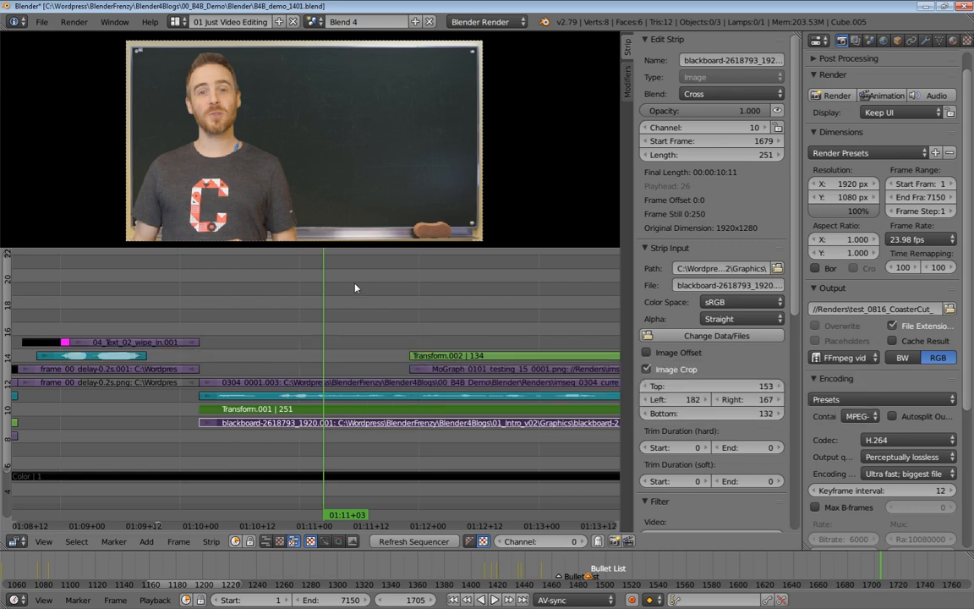
key(ctrl+shift+s)
key(KP_Add)
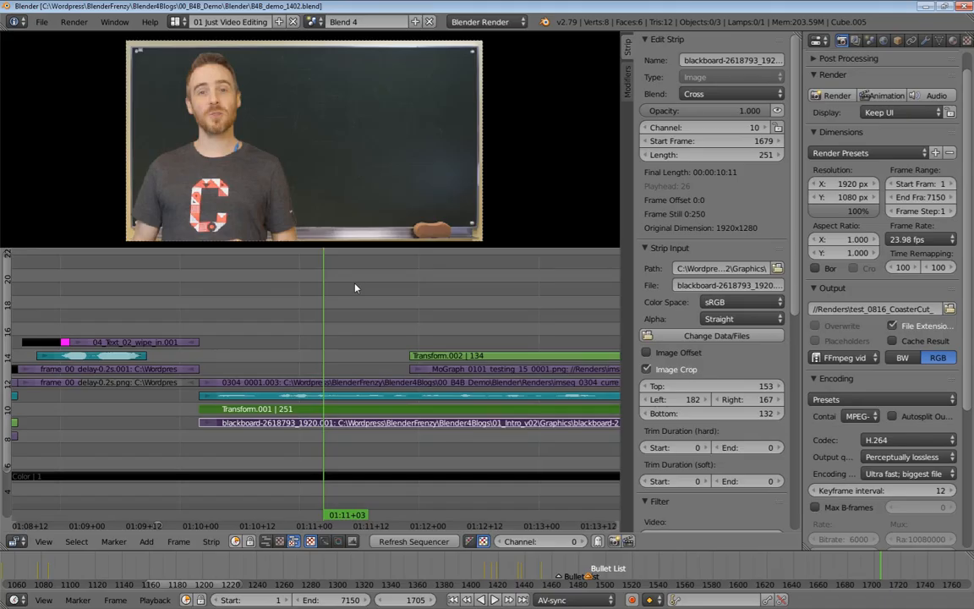
key(ctrl+shift+s)
key(KP_Add)
key(Return)
Play back the edit from the blackboard section into the roller coaster footage.
middle_drag(355, 288, 243, 305)
key(alt+a)
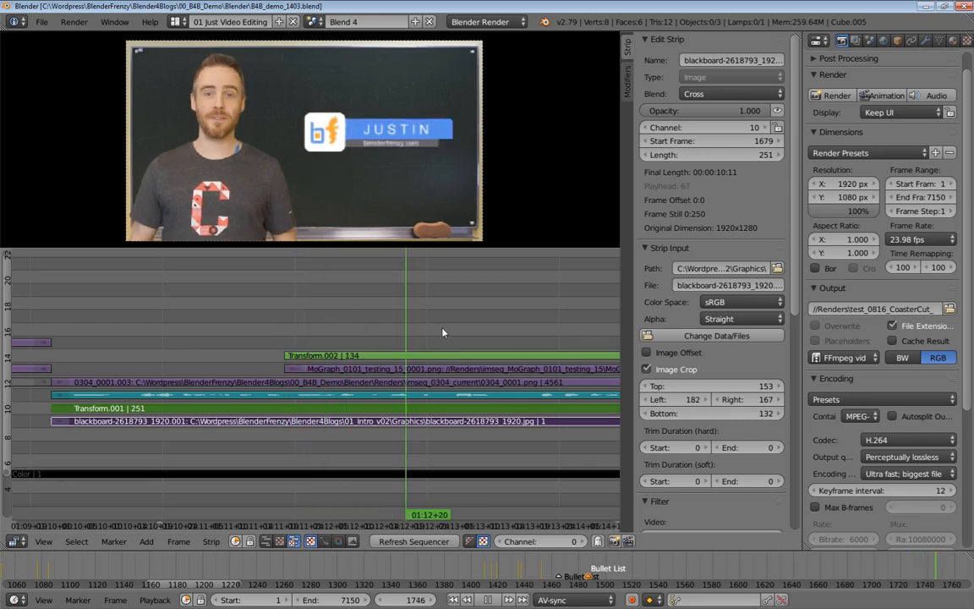
scroll(401, 325, down, 5)
key(alt+a)
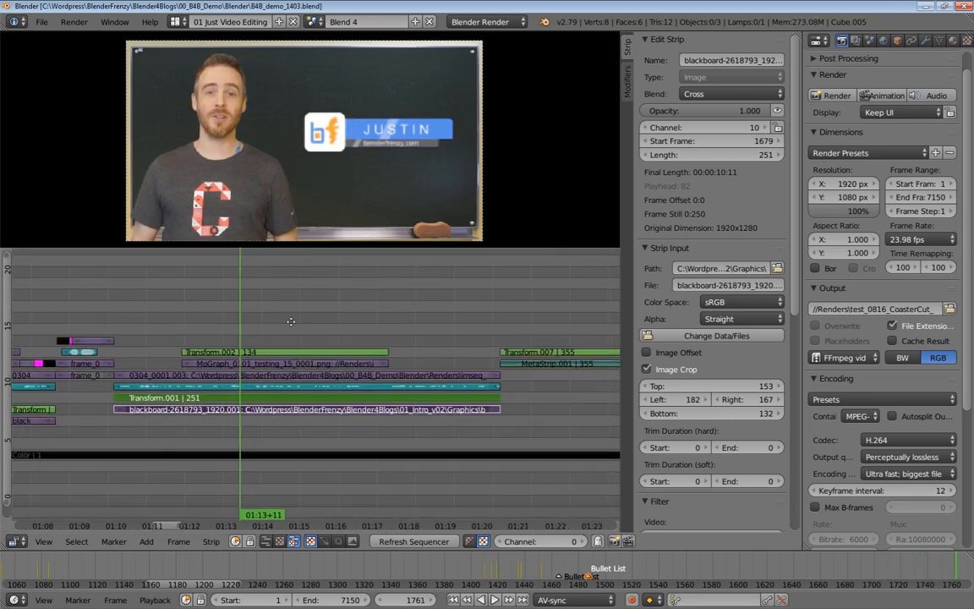
middle_drag(301, 319, 279, 326)
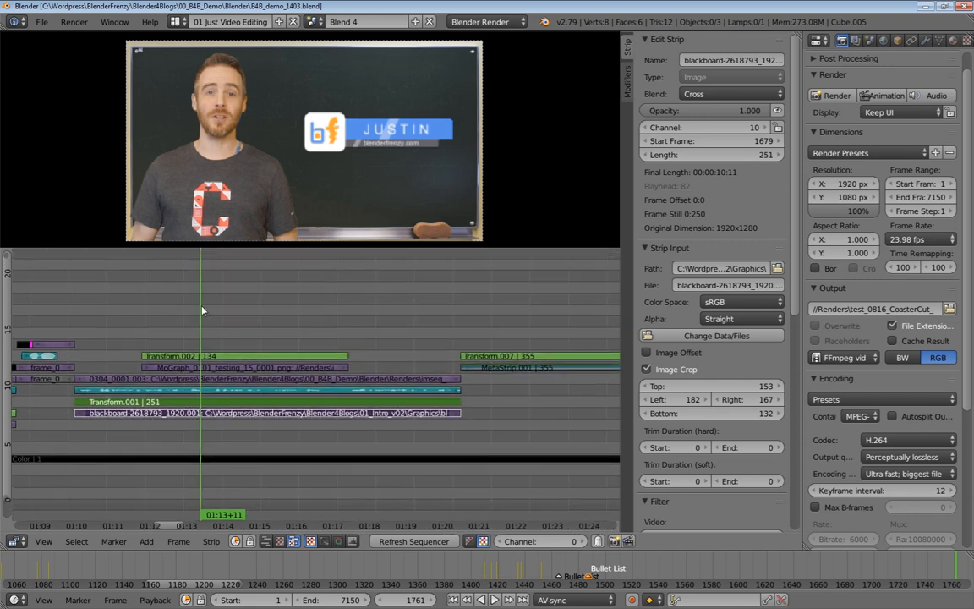
key(alt+a)
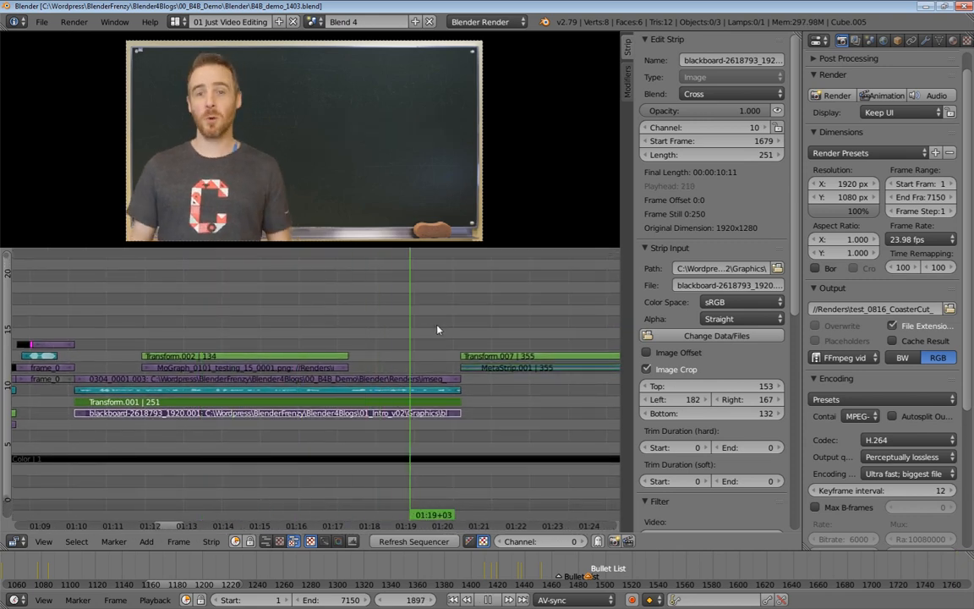
middle_drag(438, 330, 290, 334)
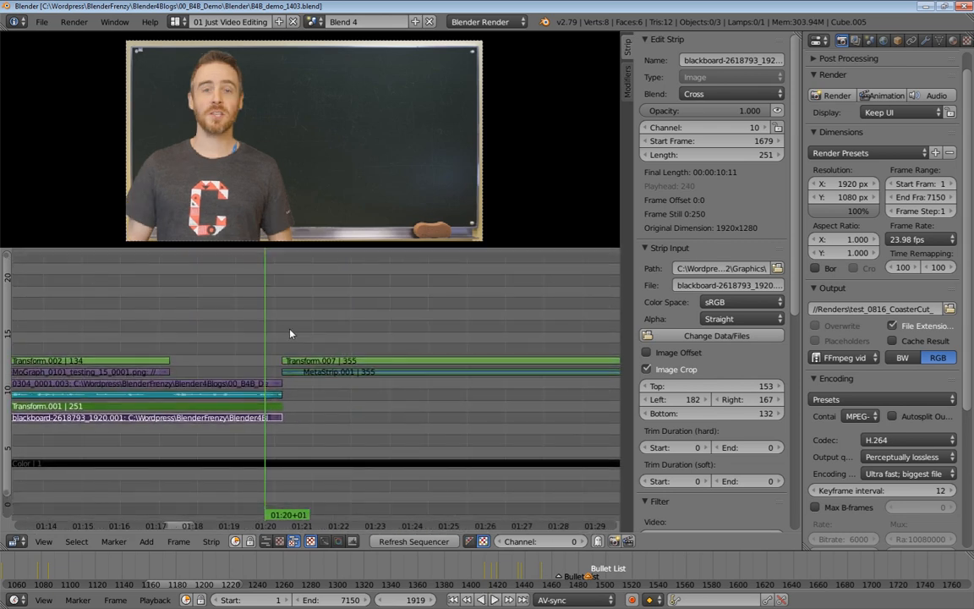
key(alt+a)
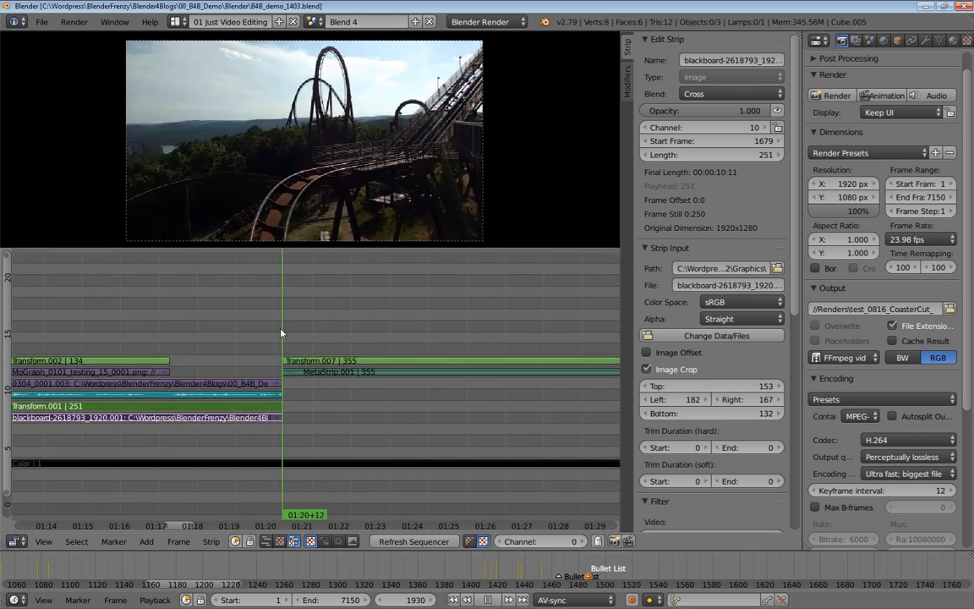
key(Escape)
Play back the following section with the My Summer VACA blackboard and its transform strips.
key(Right)
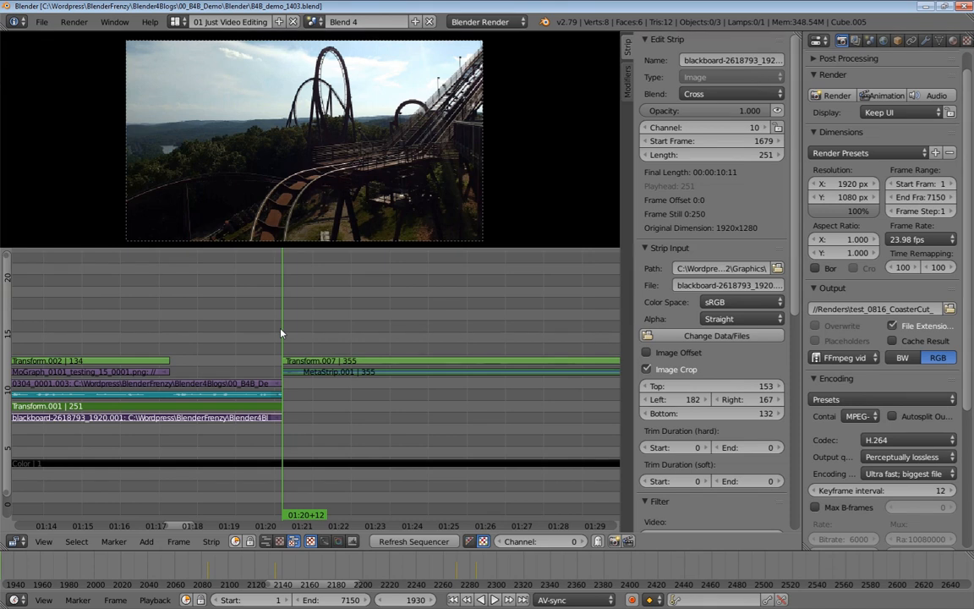
key(Right)
key(Right)
key(Right)
ctrl+middle_drag(373, 357, 298, 350)
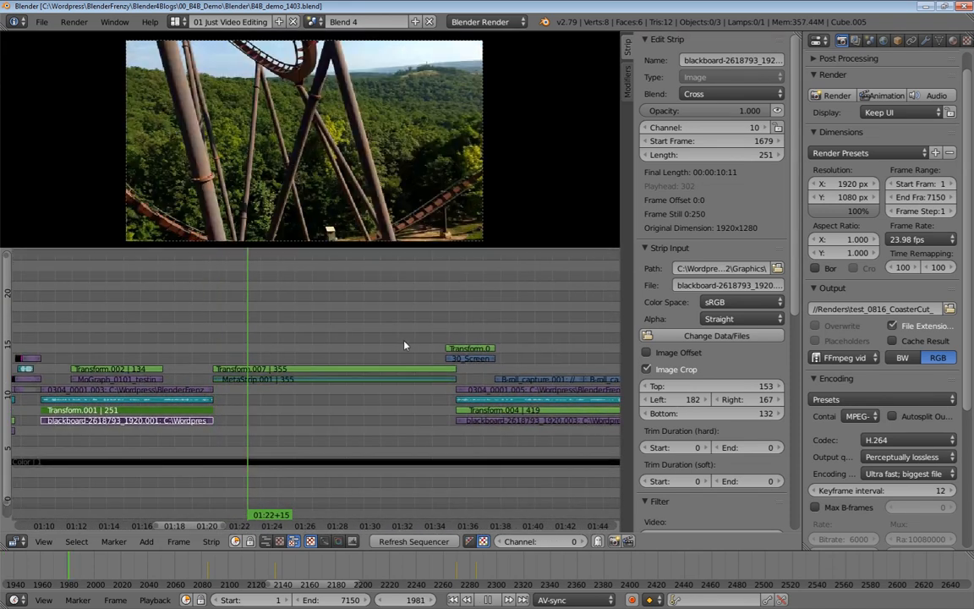
key(alt+a)
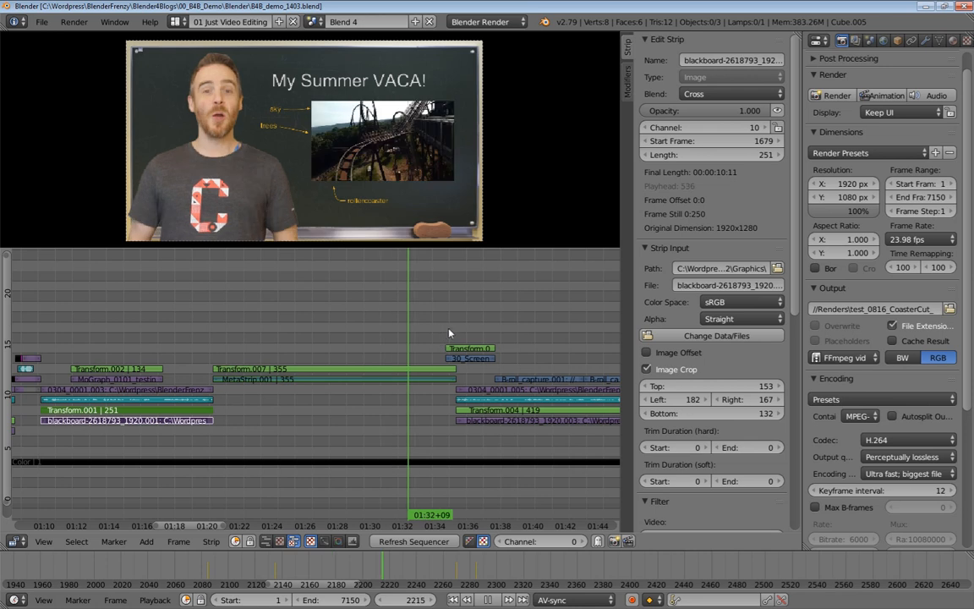
key(alt+a)
middle_drag(454, 333, 252, 345)
ctrl+middle_drag(267, 354, 262, 354)
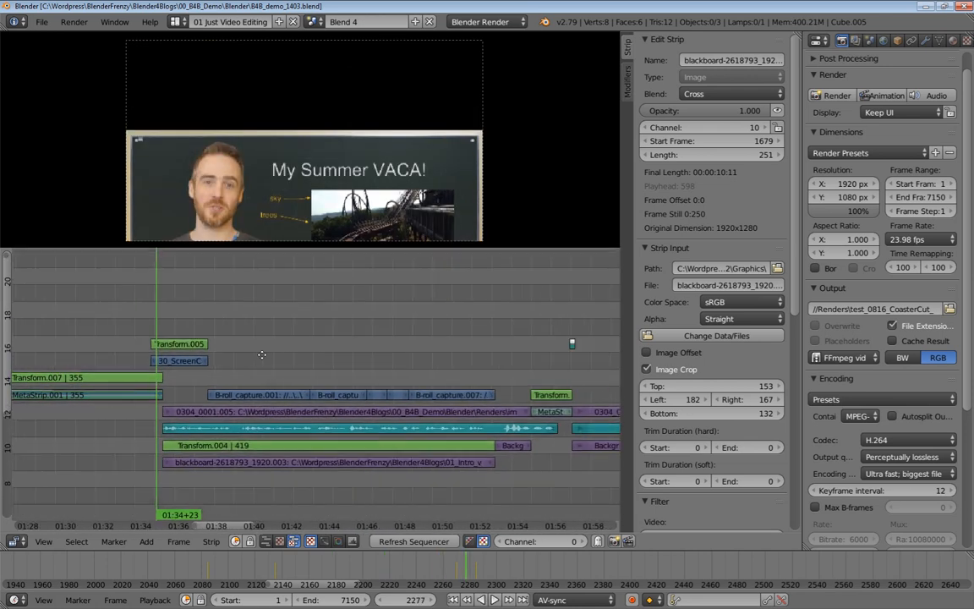
key(alt+a)
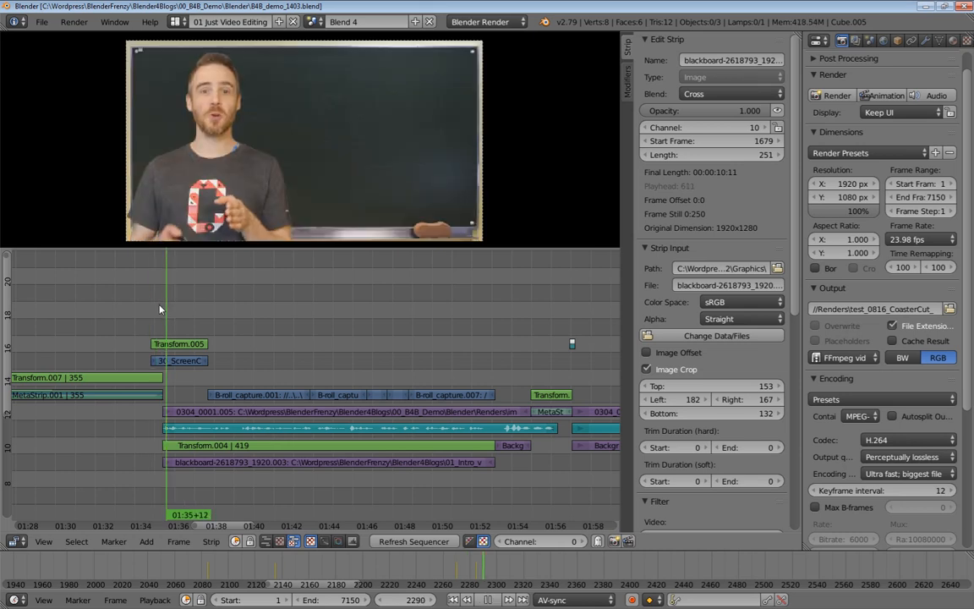
Replay the section around the start of the 30_ScreenCapture and B-roll strips.
click(153, 310)
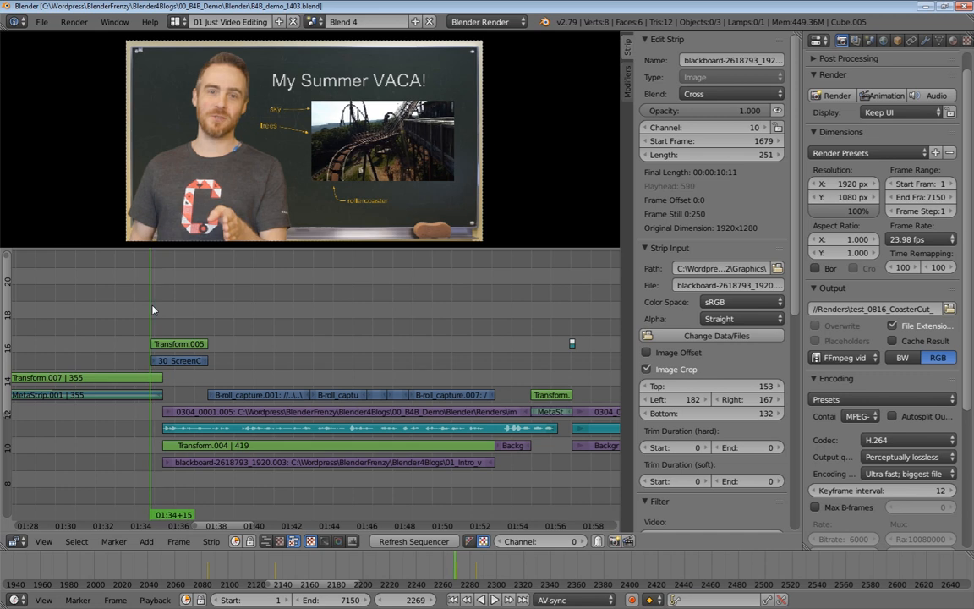
key(alt+a)
key(Right)
key(Right)
key(Right)
key(Right)
key(Right)
key(Right)
key(Right)
key(Right)
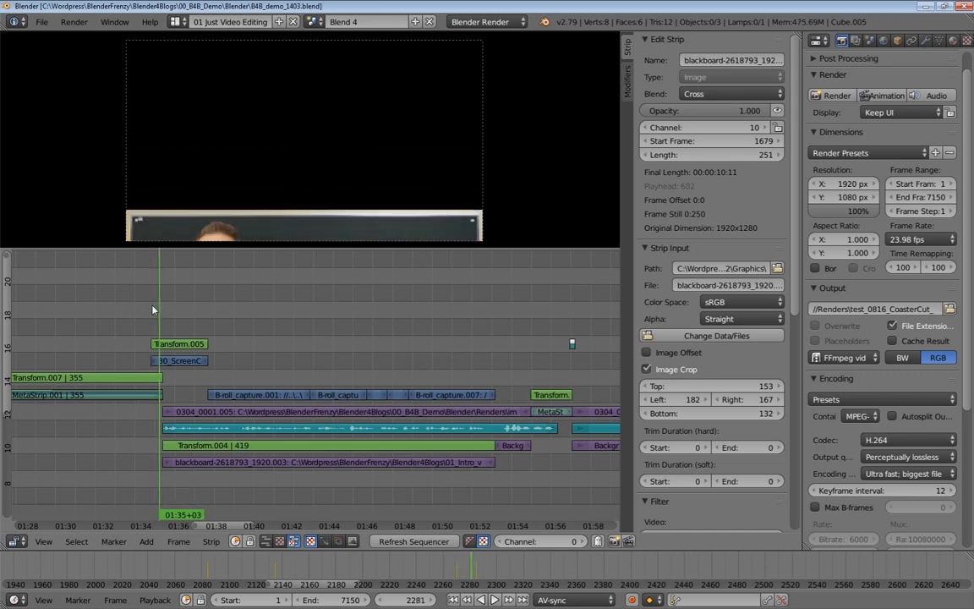
key(Right)
key(Right)
key(Right)
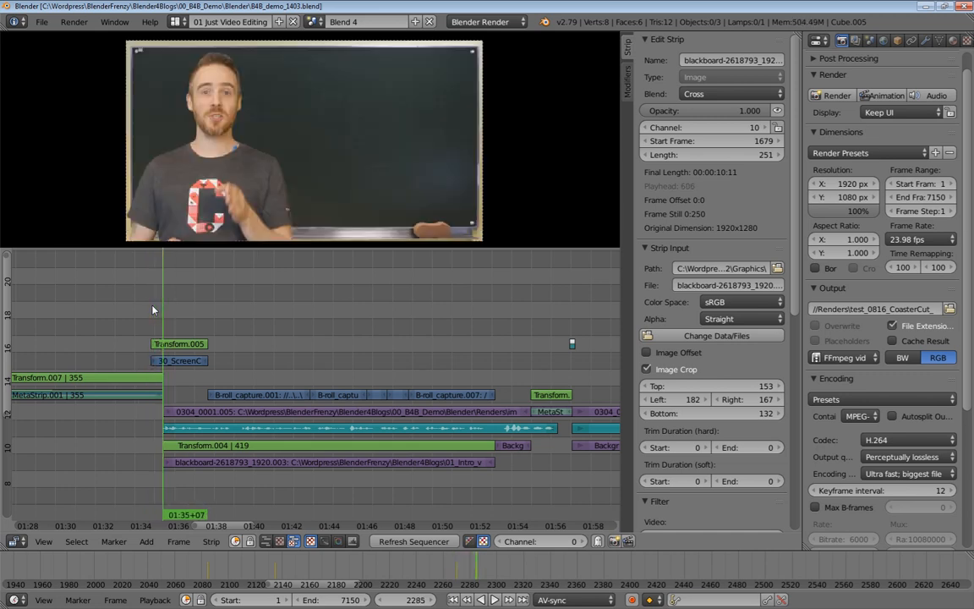
key(alt+a)
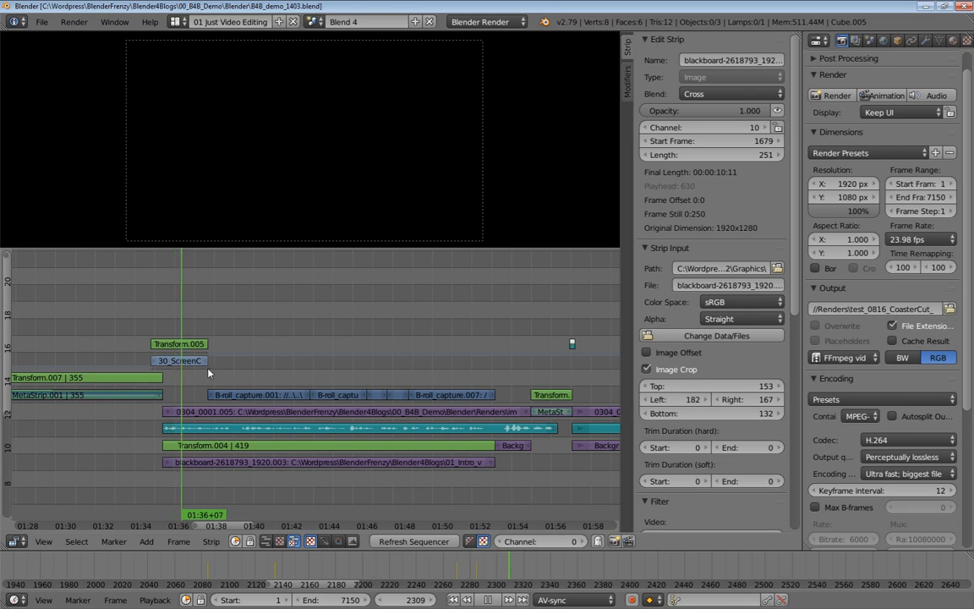
drag(258, 397, 433, 396)
key(alt+a)
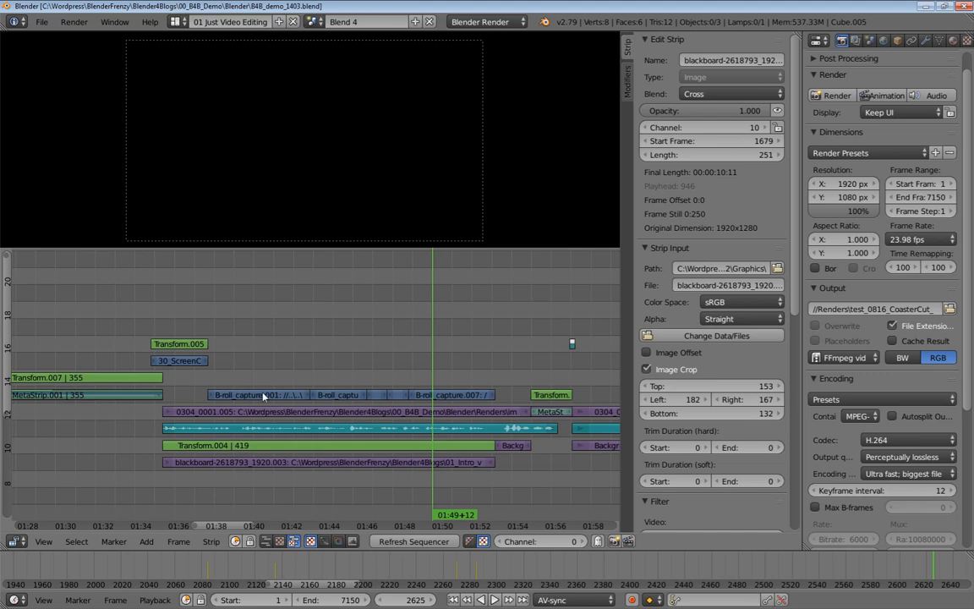
Inspect the B-roll_capture strips on channel 14 one after another.
right_click(290, 398)
right_click(342, 399)
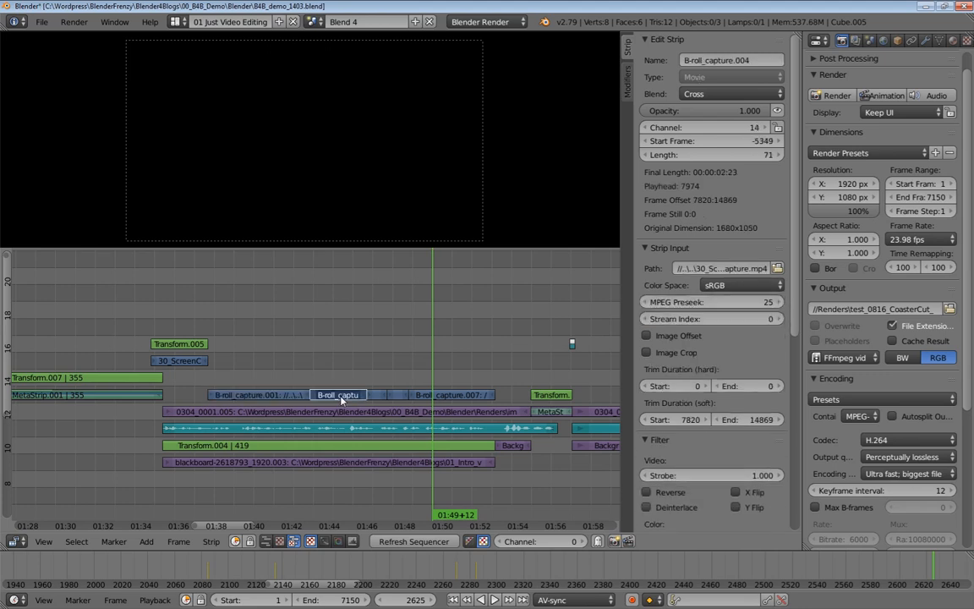
right_click(379, 396)
click(397, 352)
mouse_move(413, 358)
mouse_down()
mouse_move(282, 341)
mouse_move(418, 354)
mouse_up()
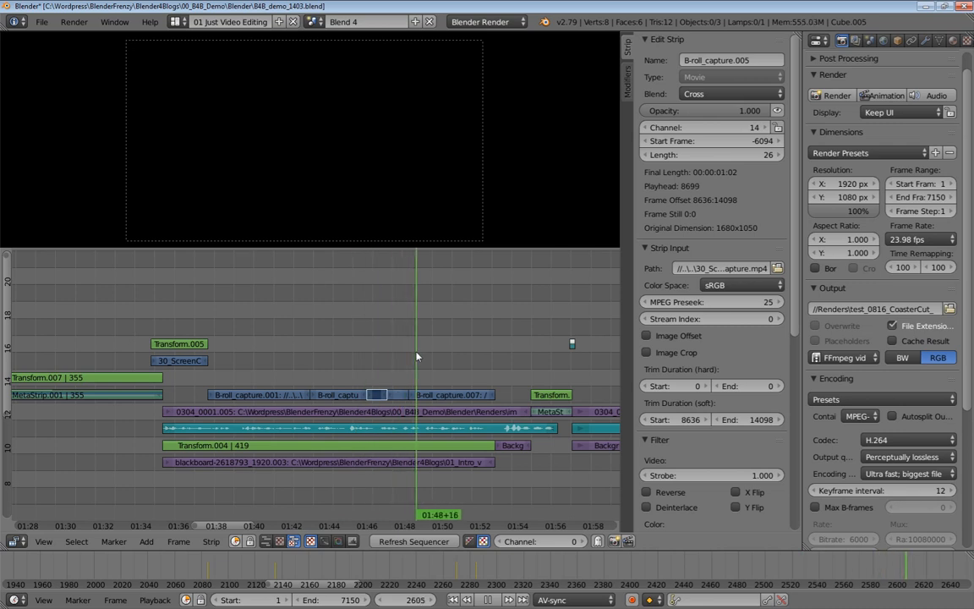
right_click(461, 397)
Relink the 30_ScreenCapture strip on channel 16 to its file in the 30_ScreenCapture\OBS folder.
drag(621, 314, 478, 317)
click(138, 363)
key(alt+a)
right_click(140, 362)
key(alt+a)
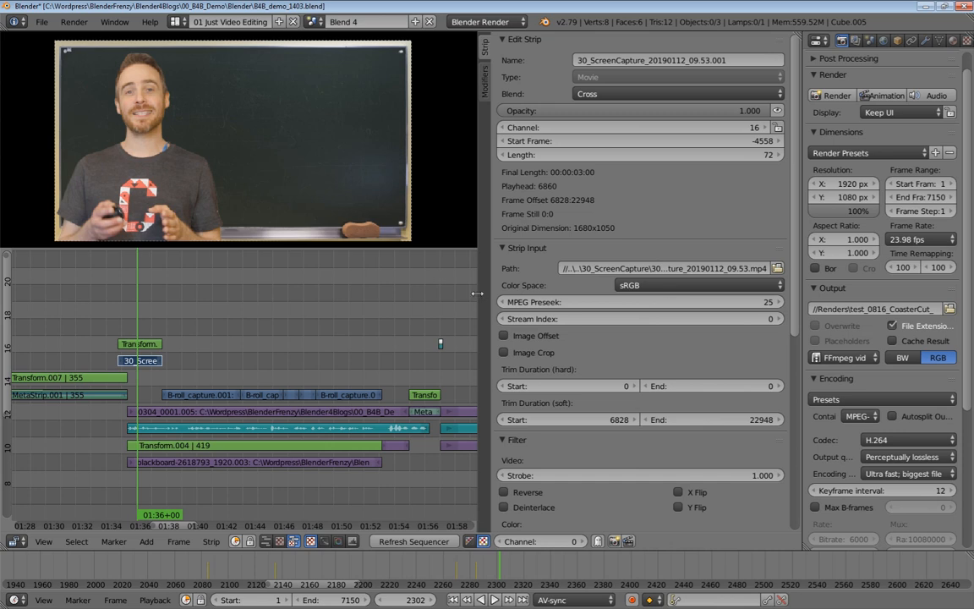
drag(480, 295, 336, 292)
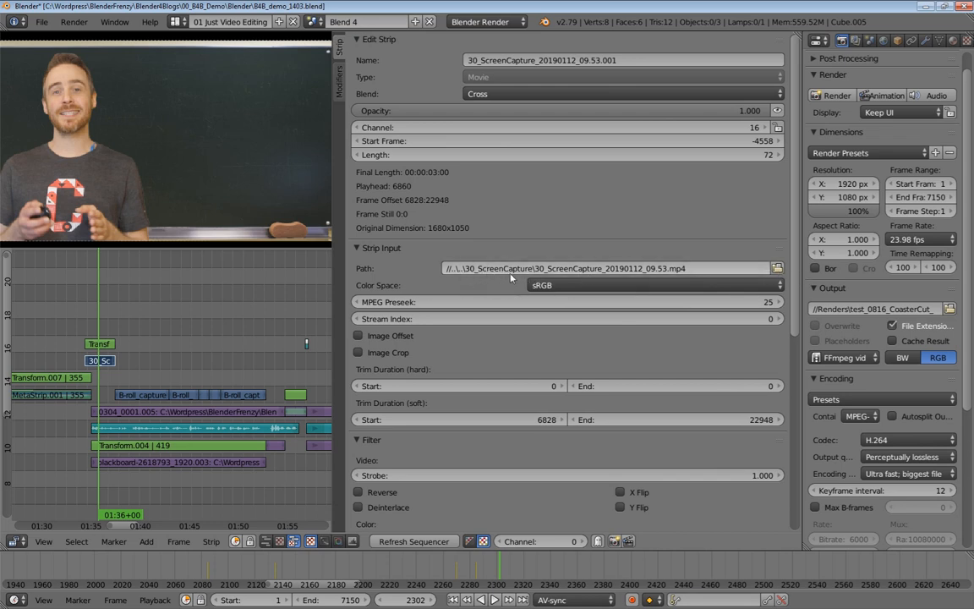
click(777, 268)
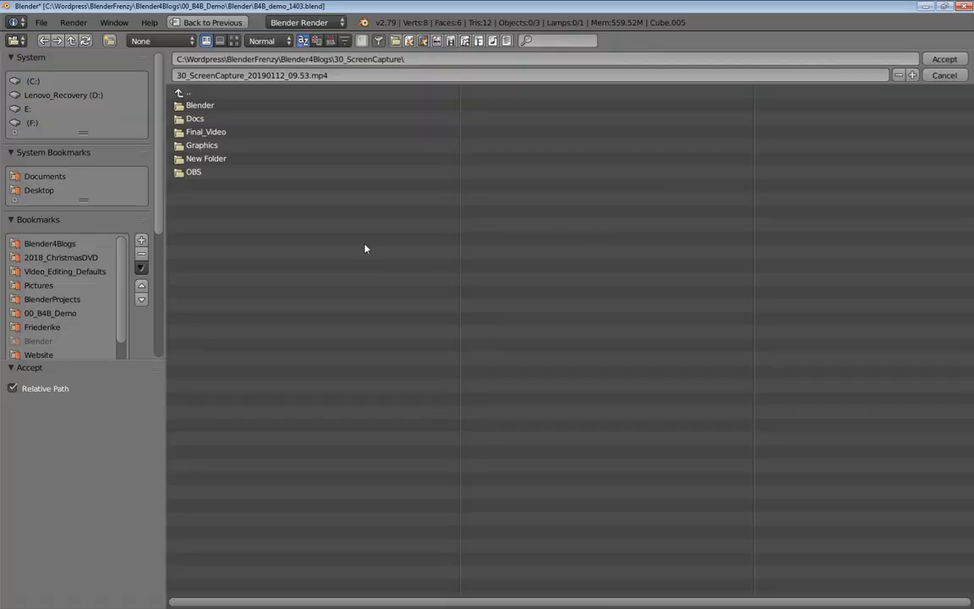
click(54, 243)
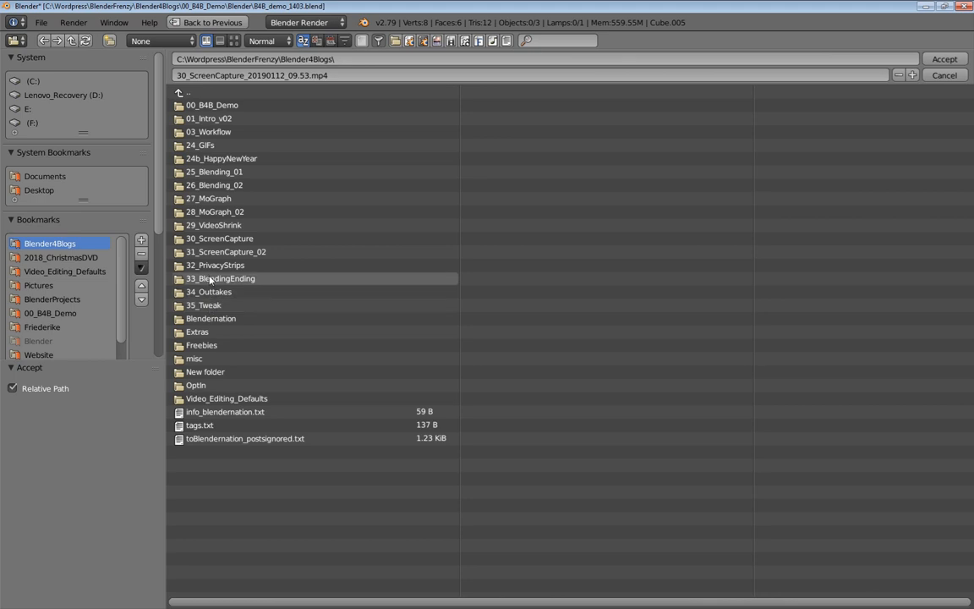
click(205, 240)
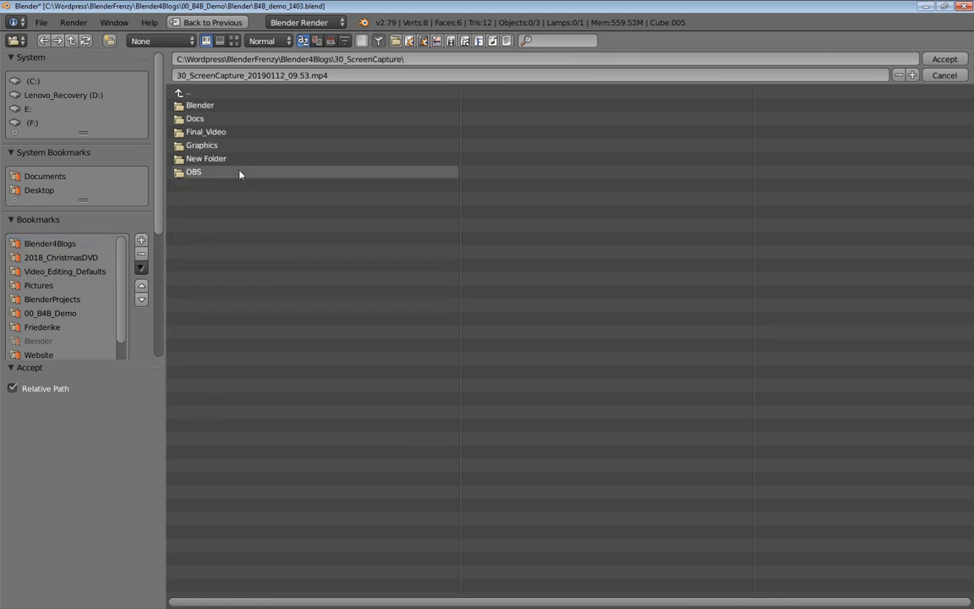
click(226, 172)
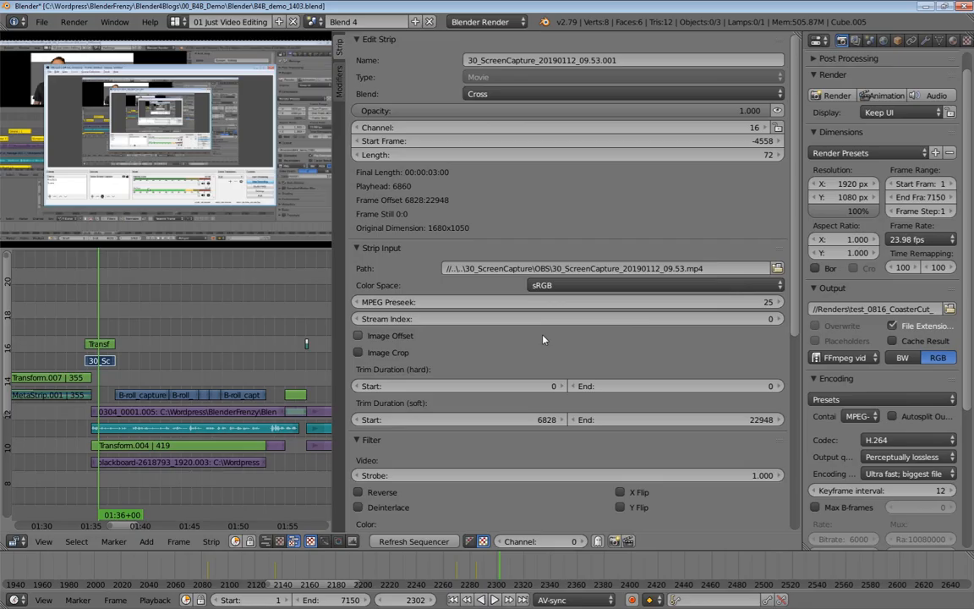
Play back the relinked screen capture strip in the preview.
scroll(206, 164, down, 2)
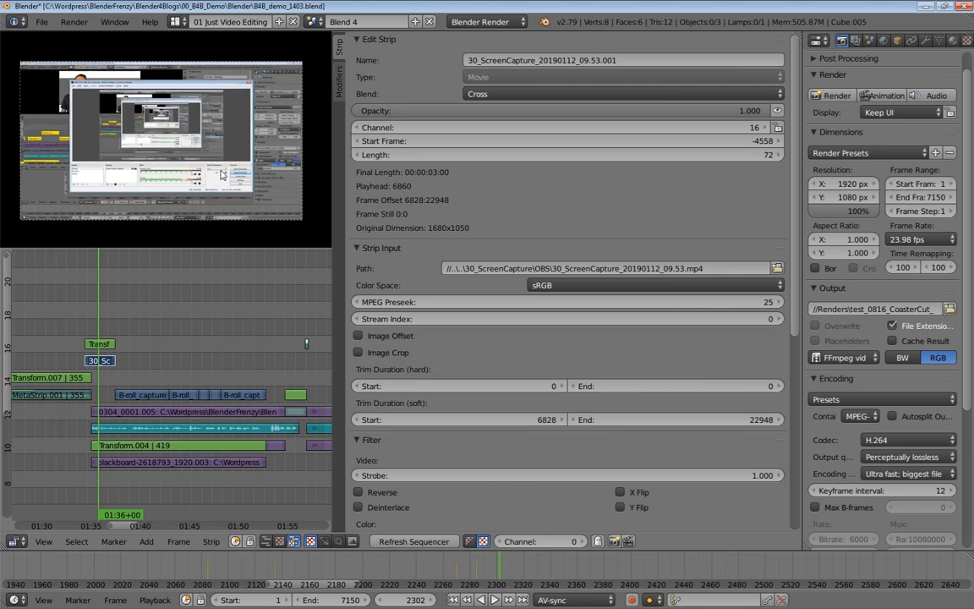
scroll(211, 170, up, 2)
scroll(210, 170, down, 2)
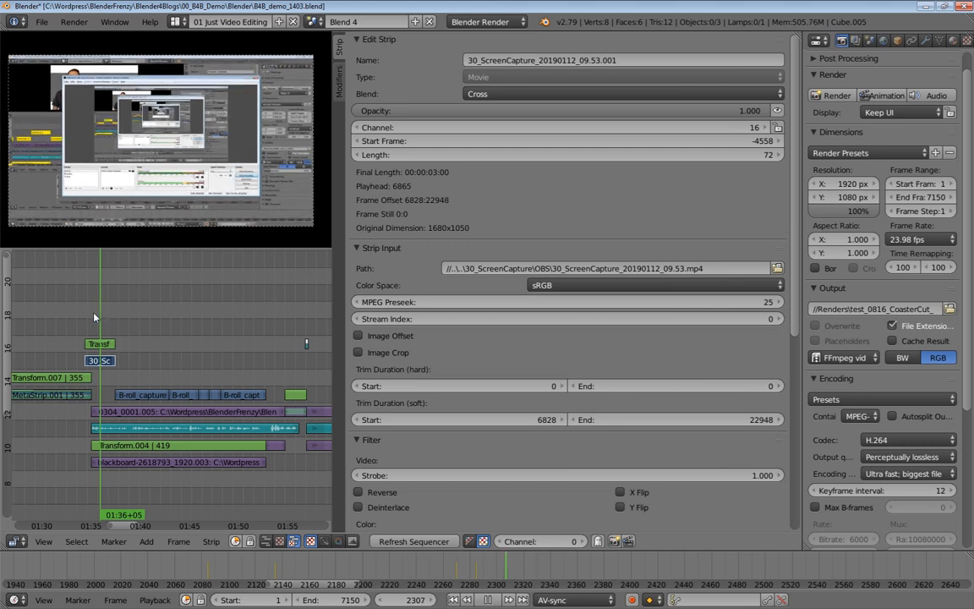
key(alt+a)
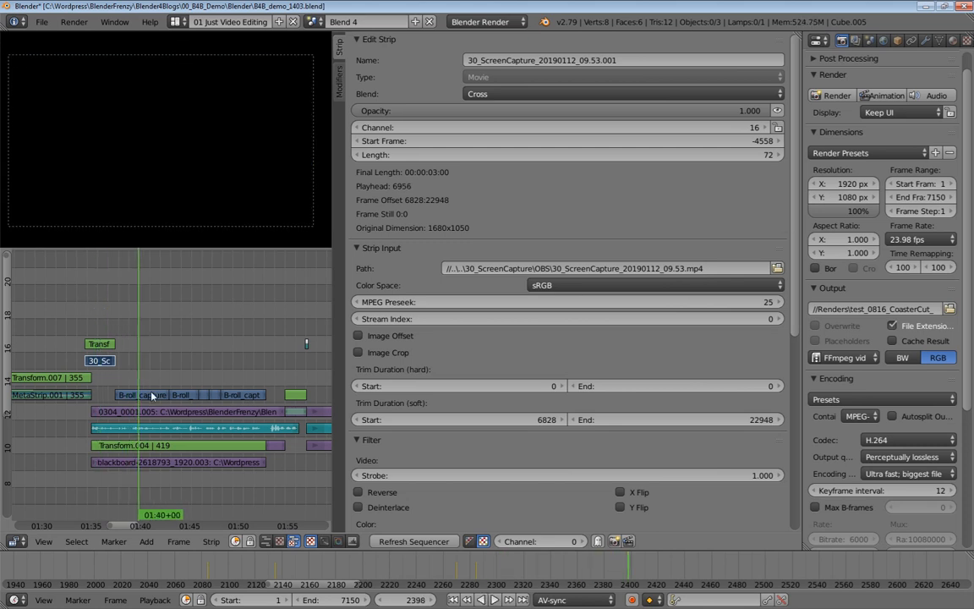
key(alt+a)
Select the B-roll_capture strips on channel 14 and relink the active one to B-roll_capture.mp4 in the 30_ScreenCapture\OBS folder.
click(141, 394)
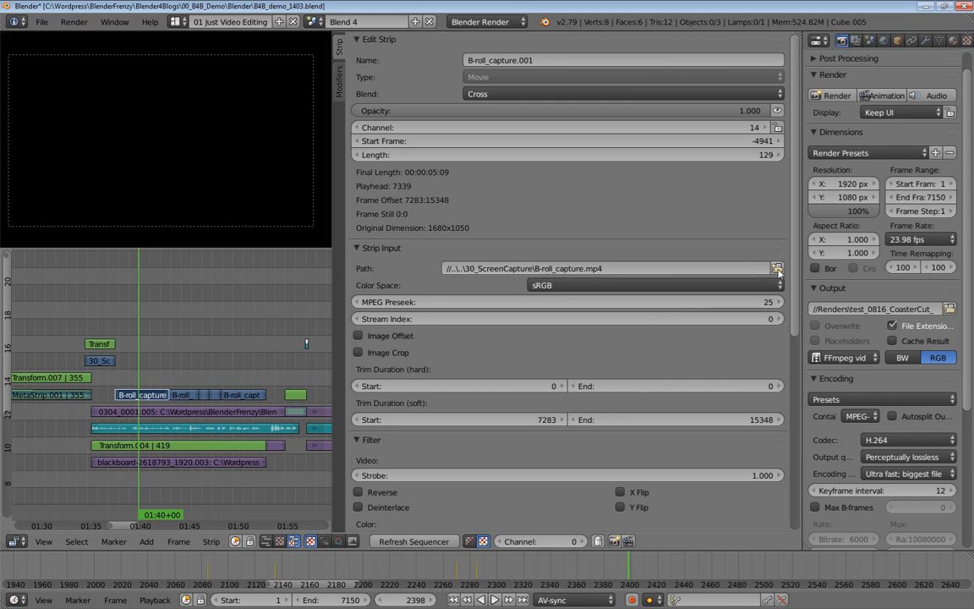
click(183, 396)
click(215, 396)
click(234, 396)
click(164, 394)
key(b)
drag(173, 381, 262, 402)
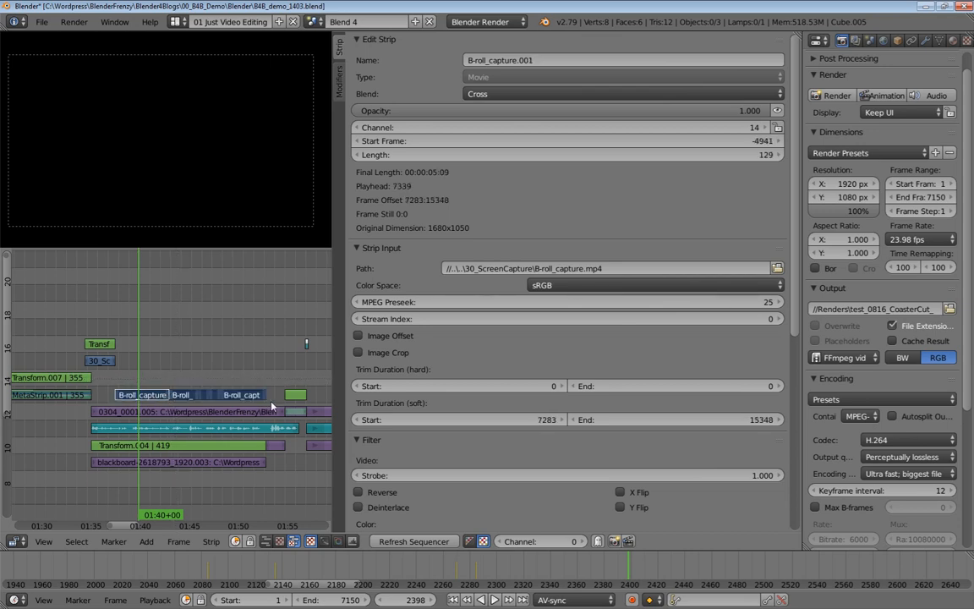
click(777, 268)
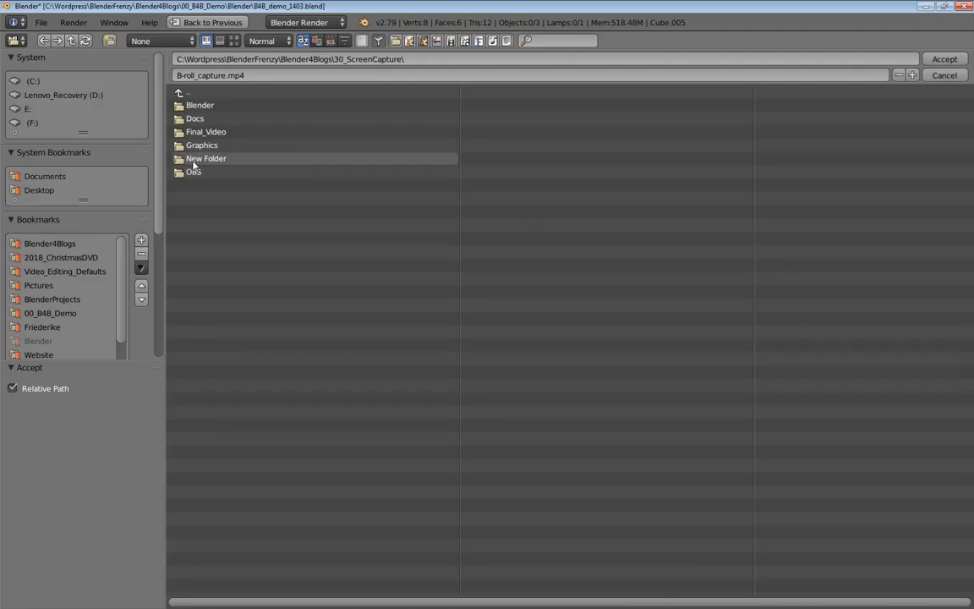
click(63, 245)
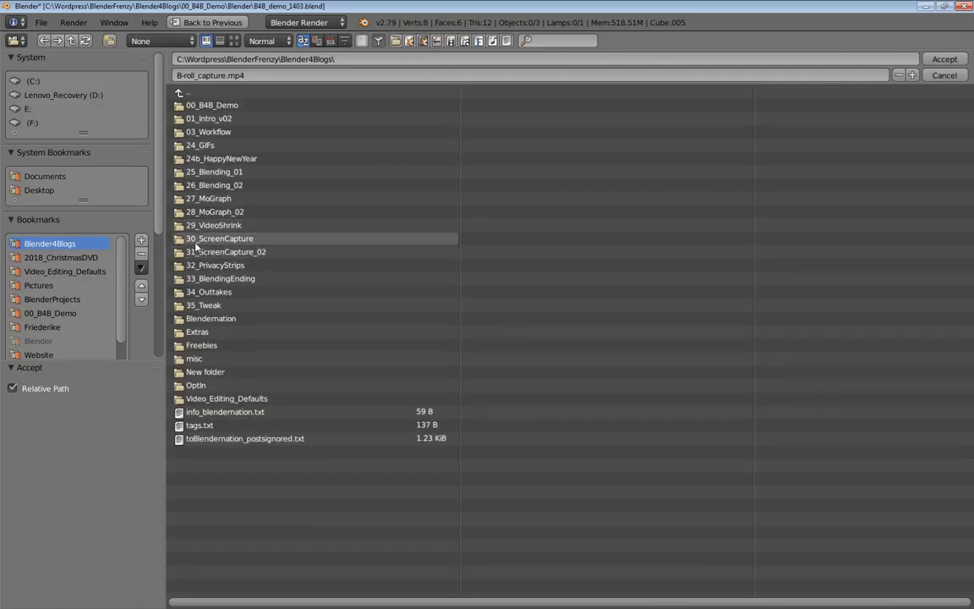
double_click(216, 213)
click(193, 172)
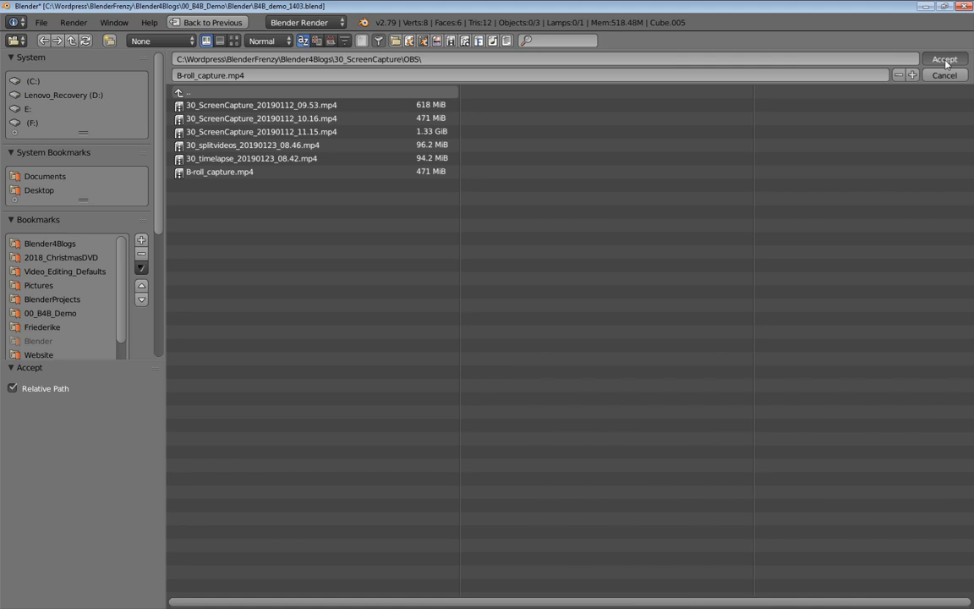
key(Return)
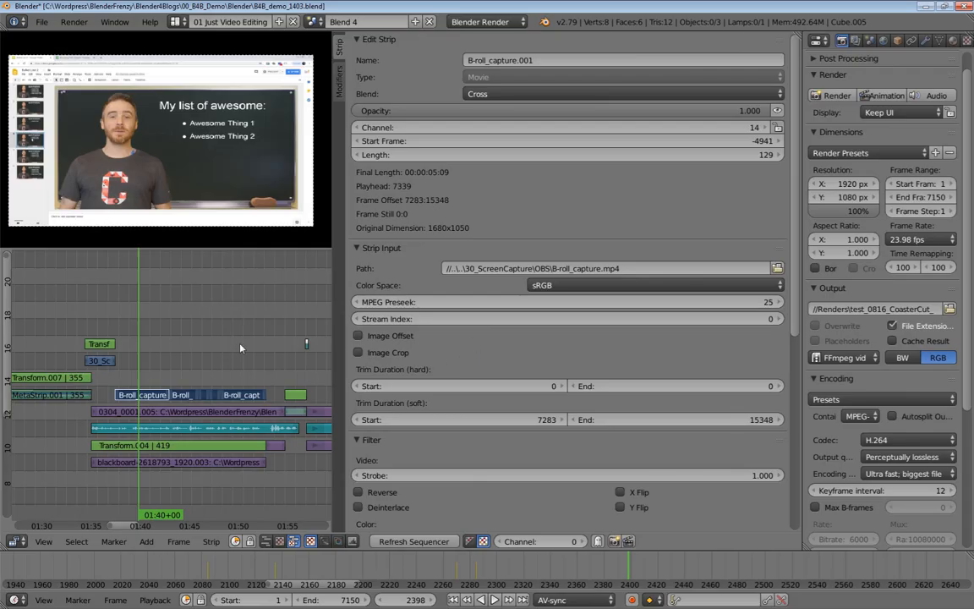
Copy the relinked file path from the active B-roll strip to all selected B-roll strips.
drag(181, 324, 233, 352)
right_click(512, 270)
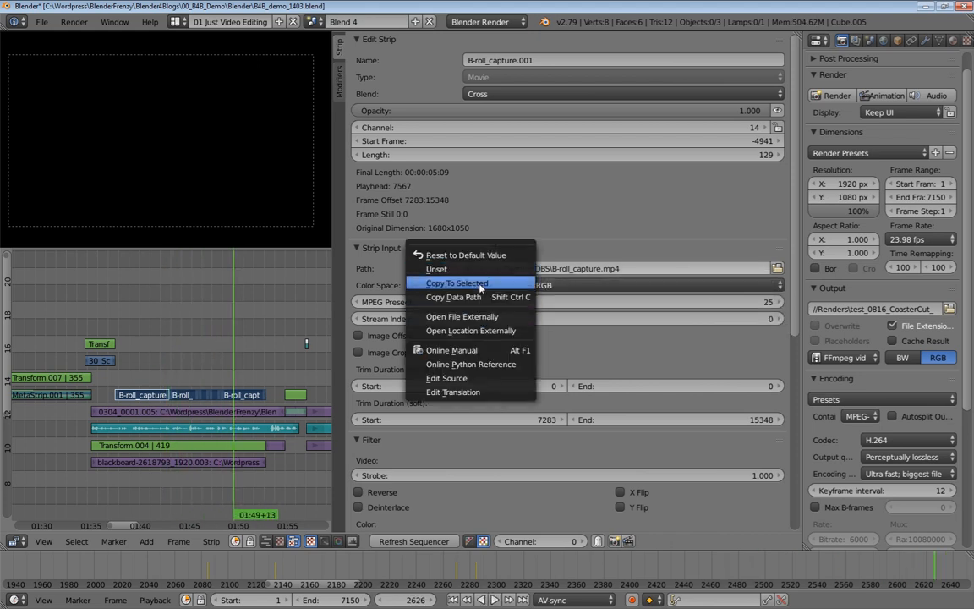
click(480, 286)
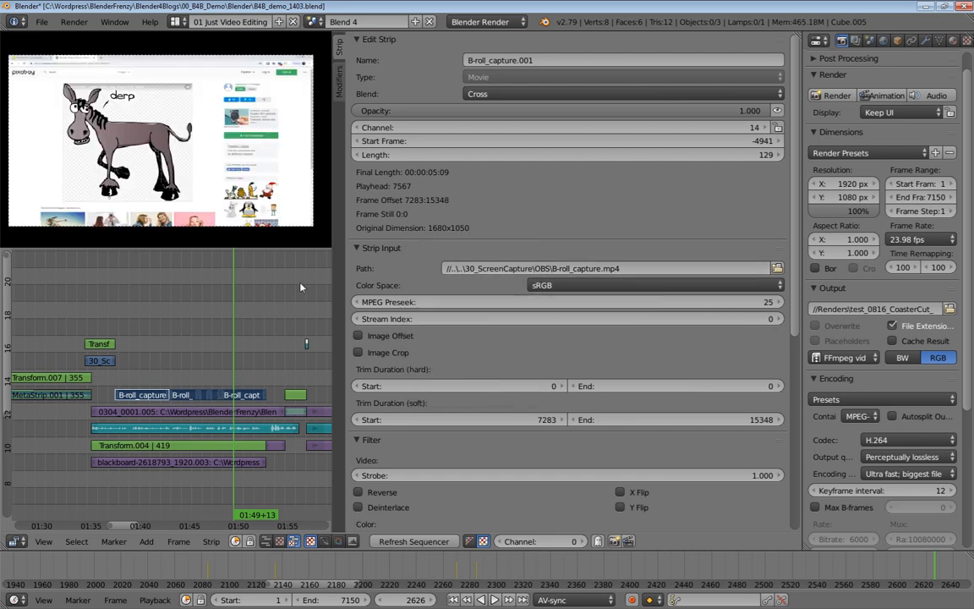
Play back the relinked B-roll section from several playhead positions in the preview.
key(shift+alt+a)
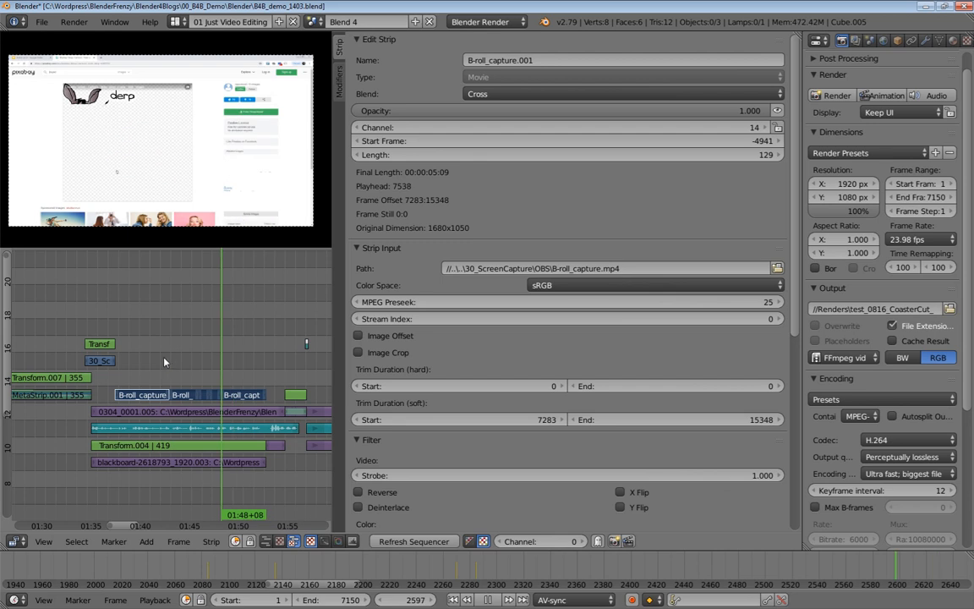
click(154, 362)
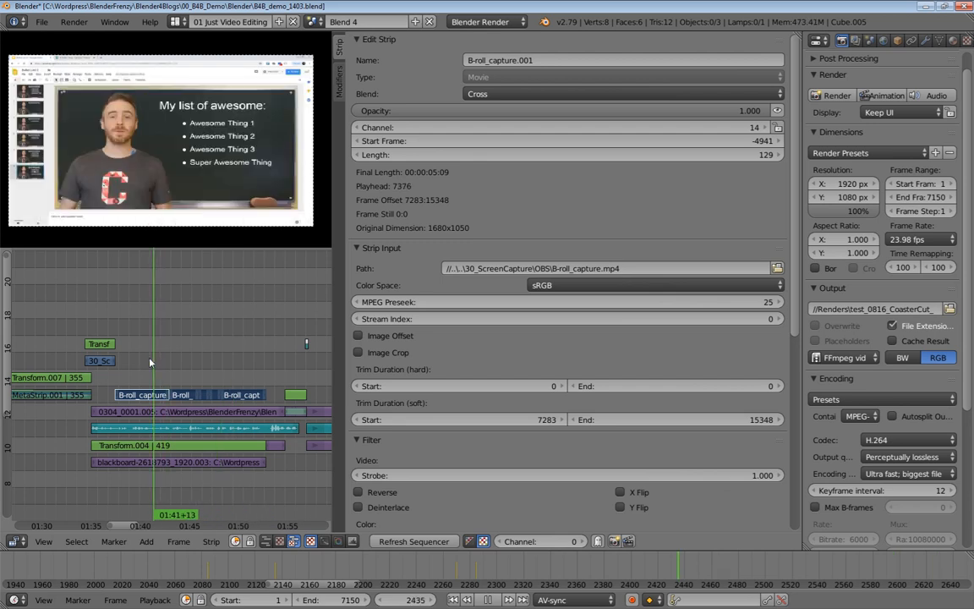
click(191, 362)
key(alt+a)
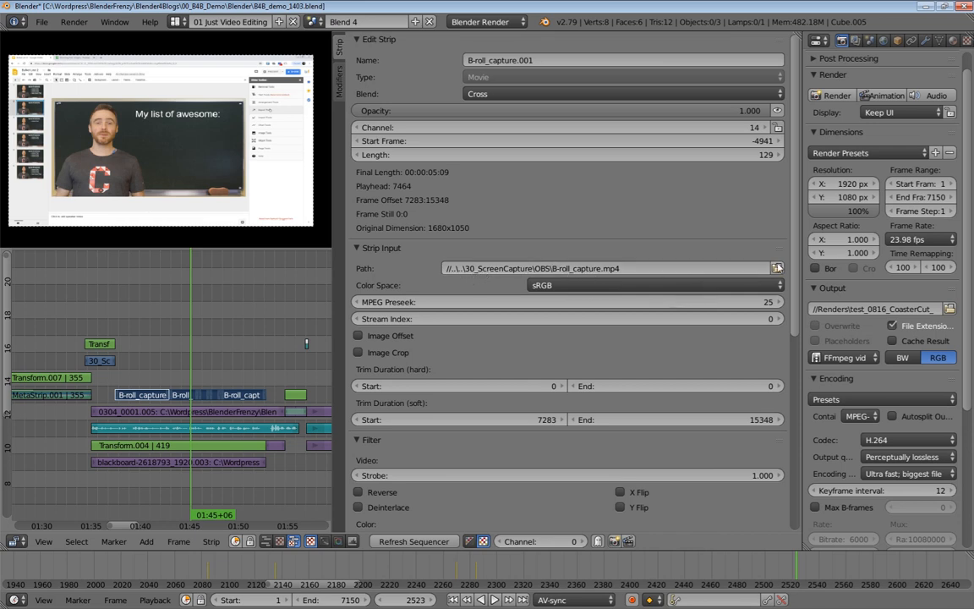
middle_drag(208, 361, 109, 365)
key(alt+a)
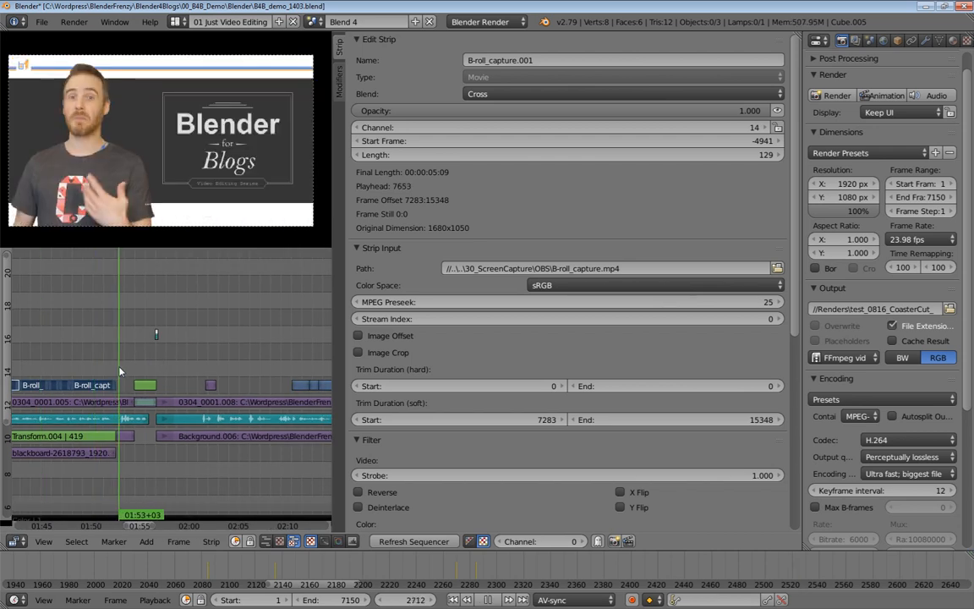
key(alt+a)
key(Left)
key(Left)
key(Left)
key(Left)
key(Left)
key(Left)
key(Left)
key(Left)
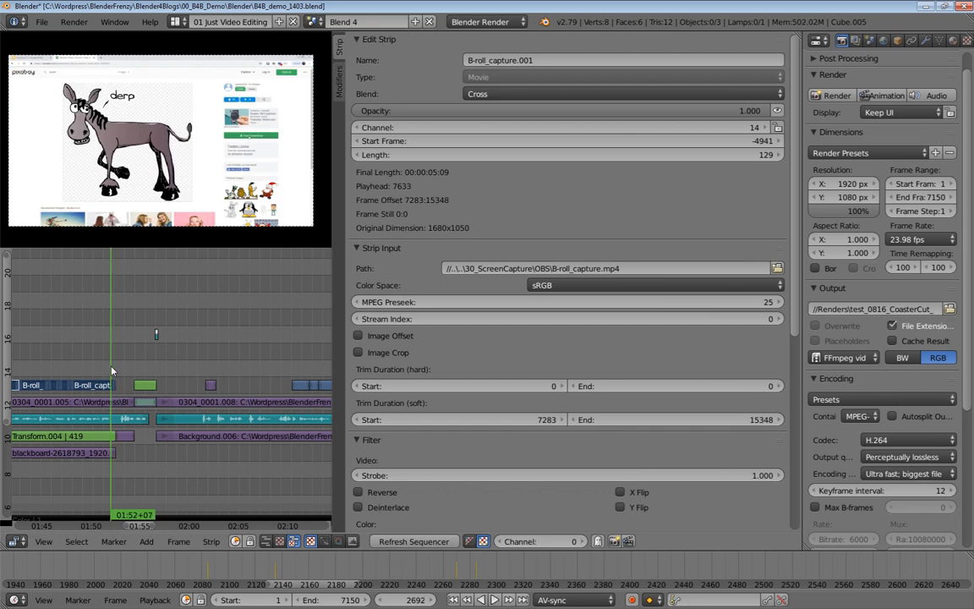
Enlarge the preview by widening the preview and timeline area and making the preview taller.
drag(332, 324, 603, 316)
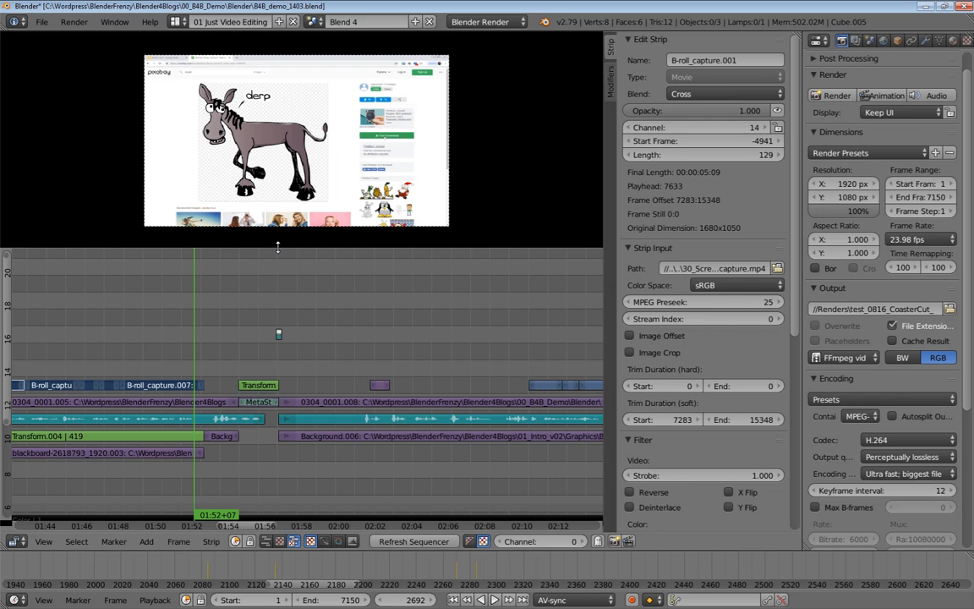
drag(271, 248, 271, 284)
scroll(292, 143, down, 1)
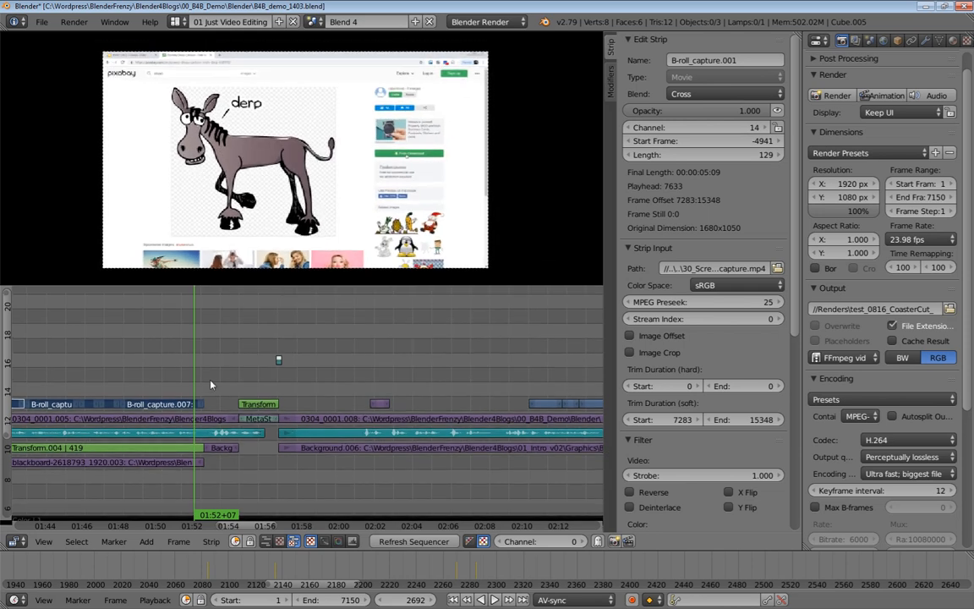
Zoom into the timeline around the end of the B-roll_capture.007 strip and play that section.
key(shift+b)
drag(172, 369, 230, 492)
ctrl+middle_drag(261, 437, 268, 469)
middle_drag(361, 404, 241, 402)
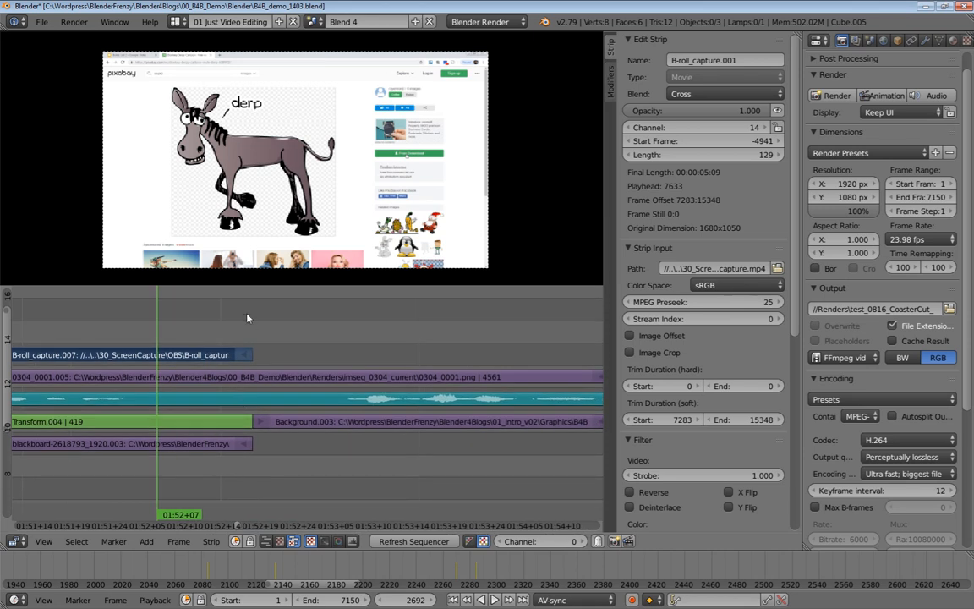
key(alt+a)
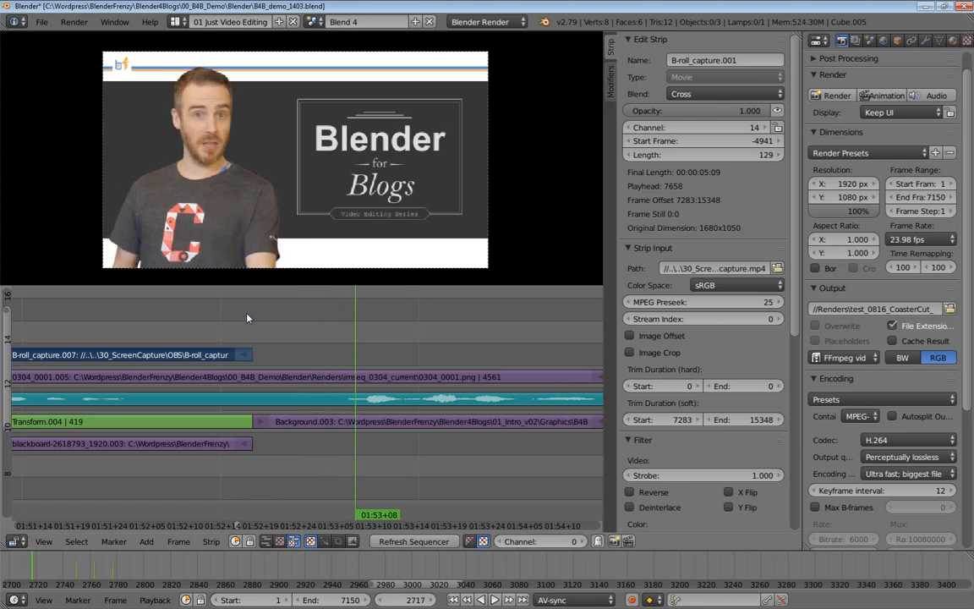
scroll(175, 368, down, 5)
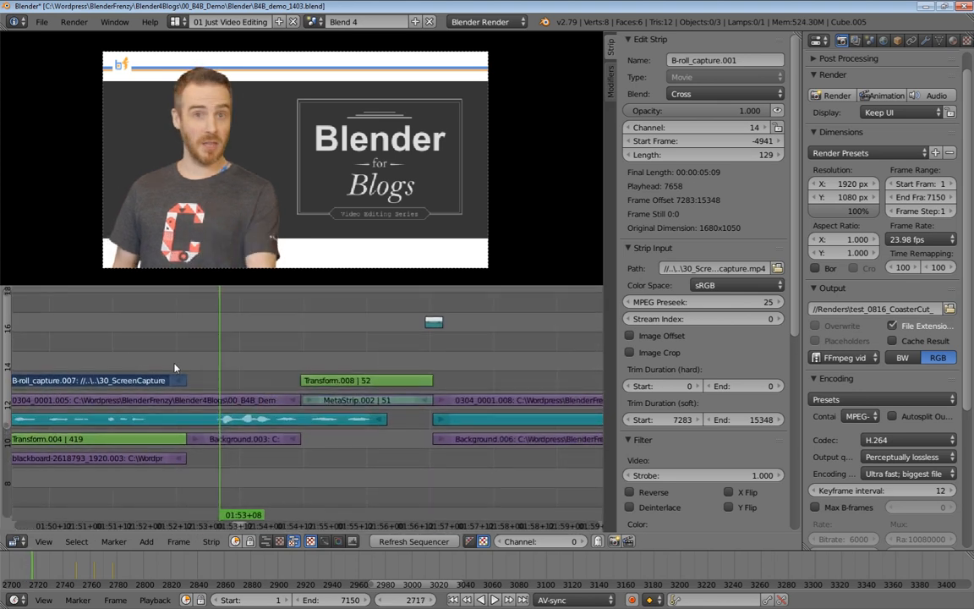
middle_drag(274, 357, 187, 373)
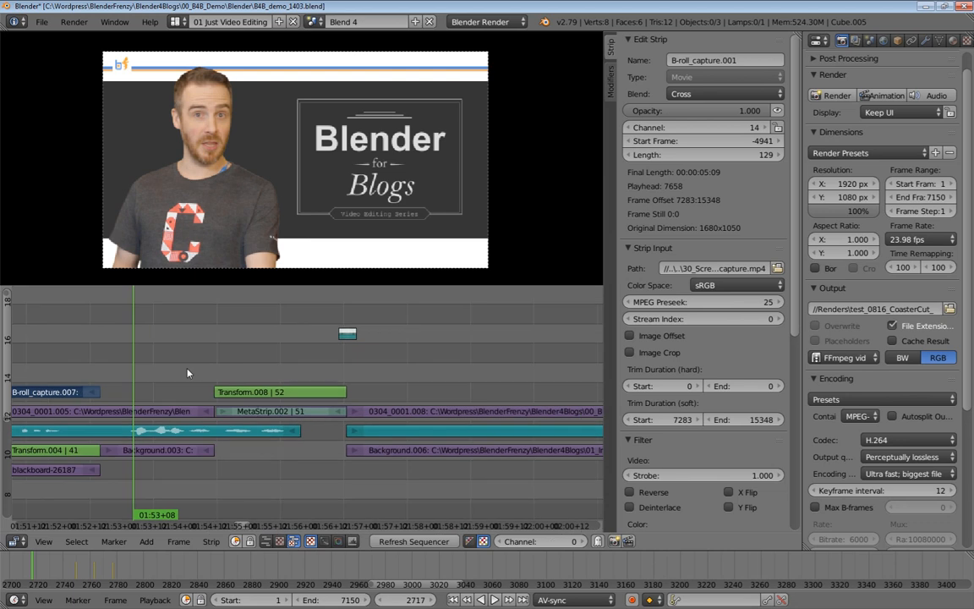
click(201, 370)
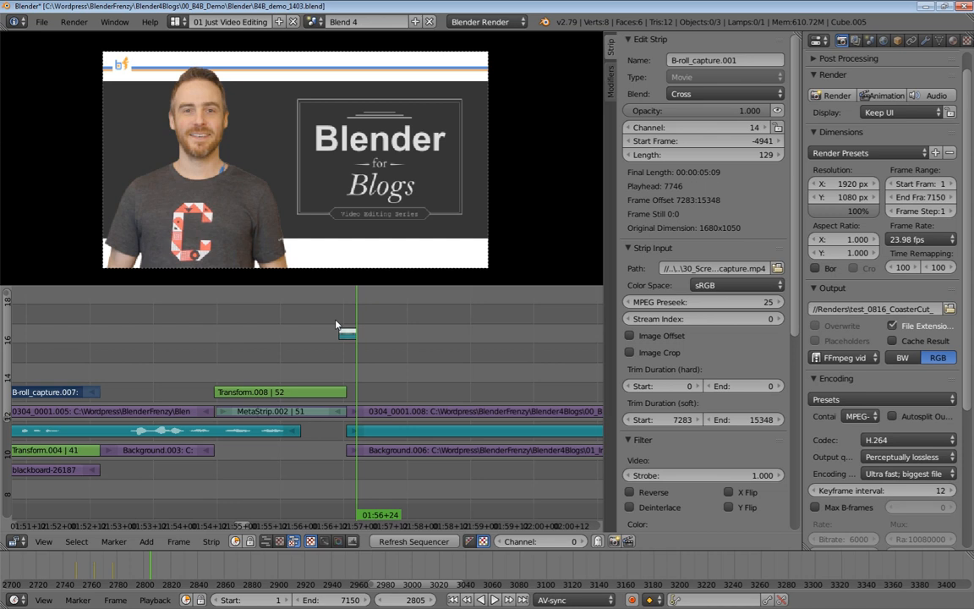
Step frame by frame through the cut after the B-roll strip to check the transition.
key(Right)
key(Right)
key(Left)
key(Left)
key(Left)
key(Left)
key(Left)
key(Left)
key(Left)
key(Left)
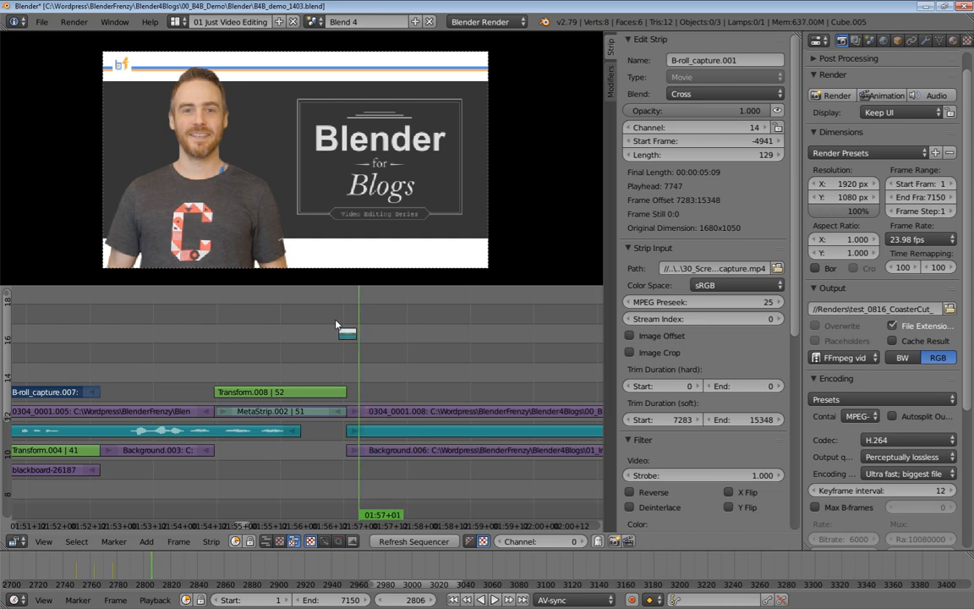
key(Right)
key(Right)
key(Right)
key(Right)
key(Right)
key(Right)
key(Right)
key(Right)
key(Right)
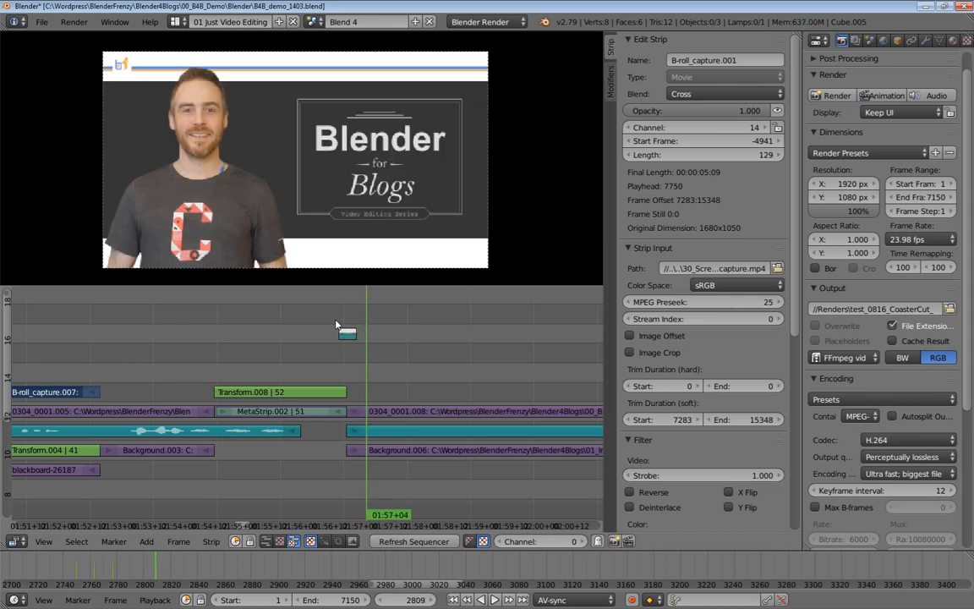
key(Right)
key(Right)
key(Right)
key(Right)
key(Right)
key(Right)
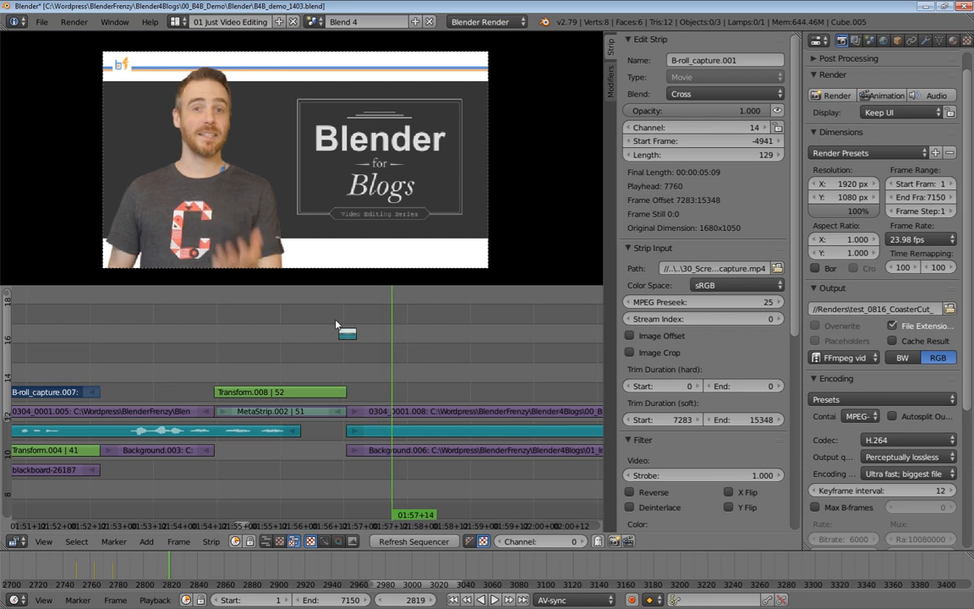
Zoom out and play back the following section of the edit, panning along the timeline.
scroll(426, 365, down, 2)
scroll(320, 381, down, 2)
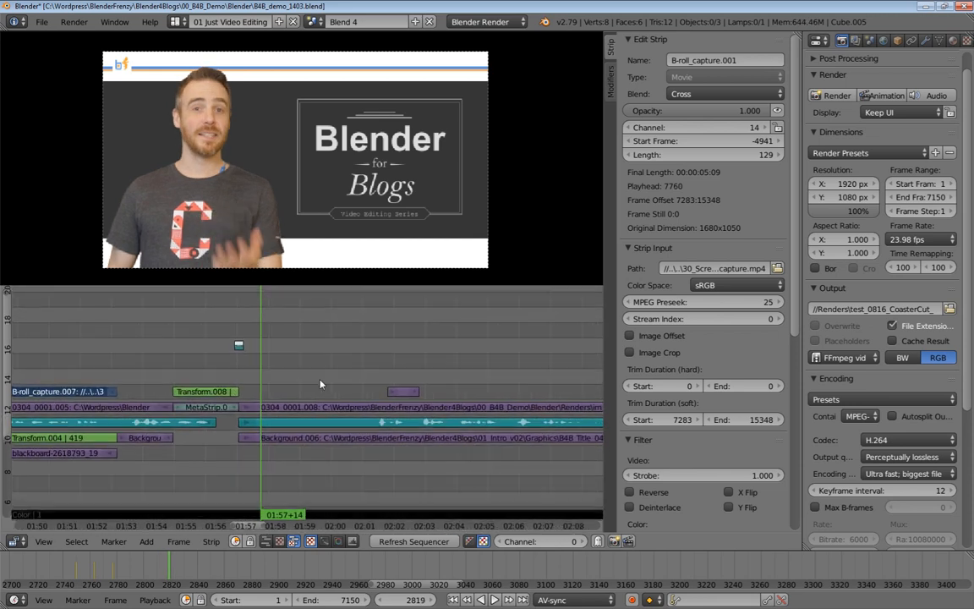
key(alt+a)
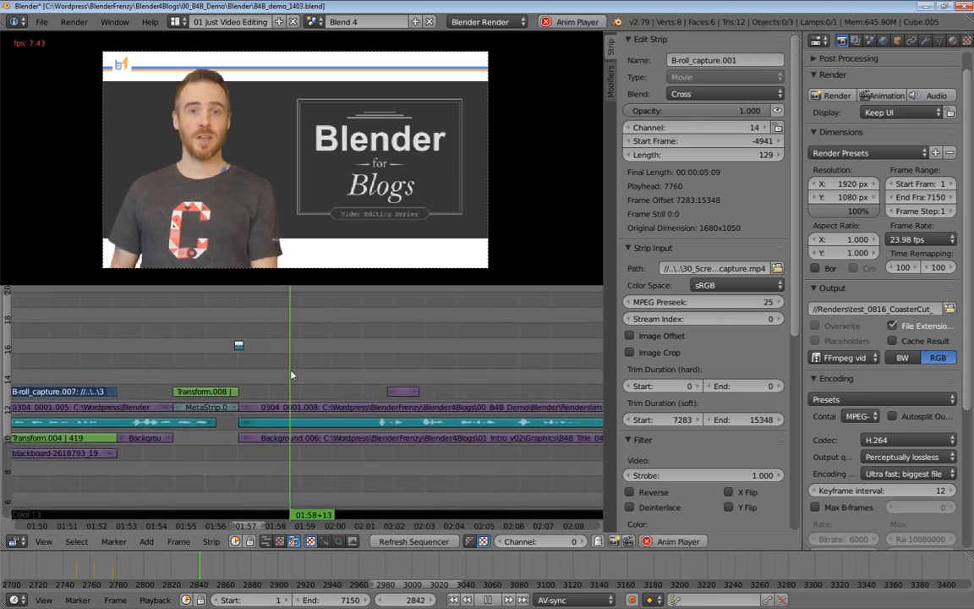
key(alt+a)
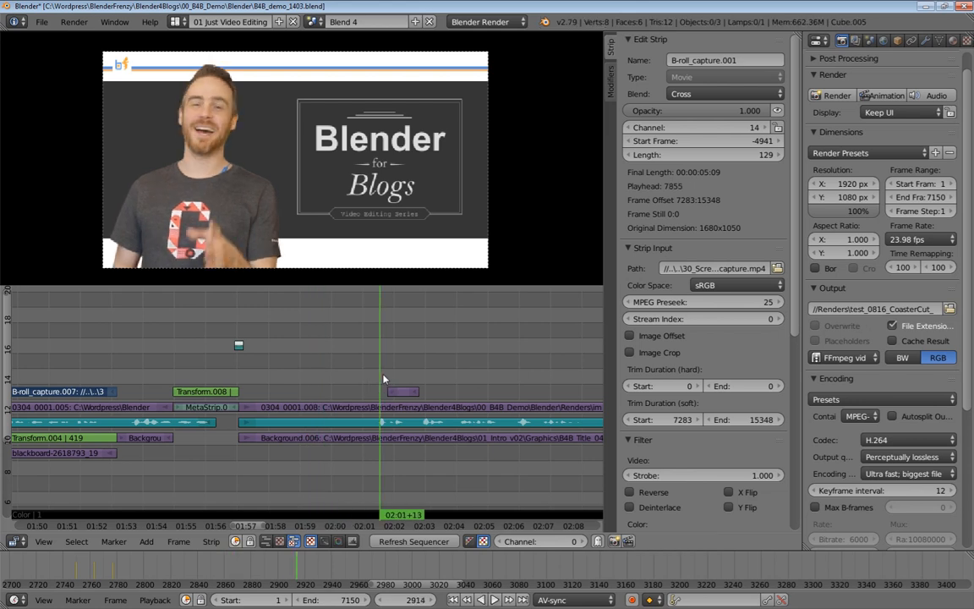
key(alt+a)
middle_drag(395, 378, 46, 385)
key(alt+a)
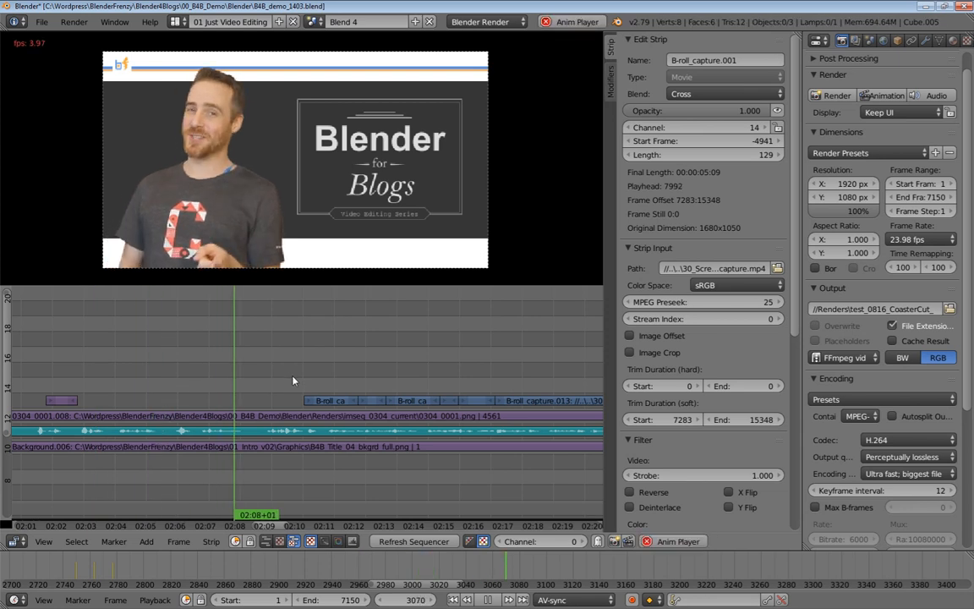
key(alt+a)
ctrl+middle_drag(327, 381, 307, 395)
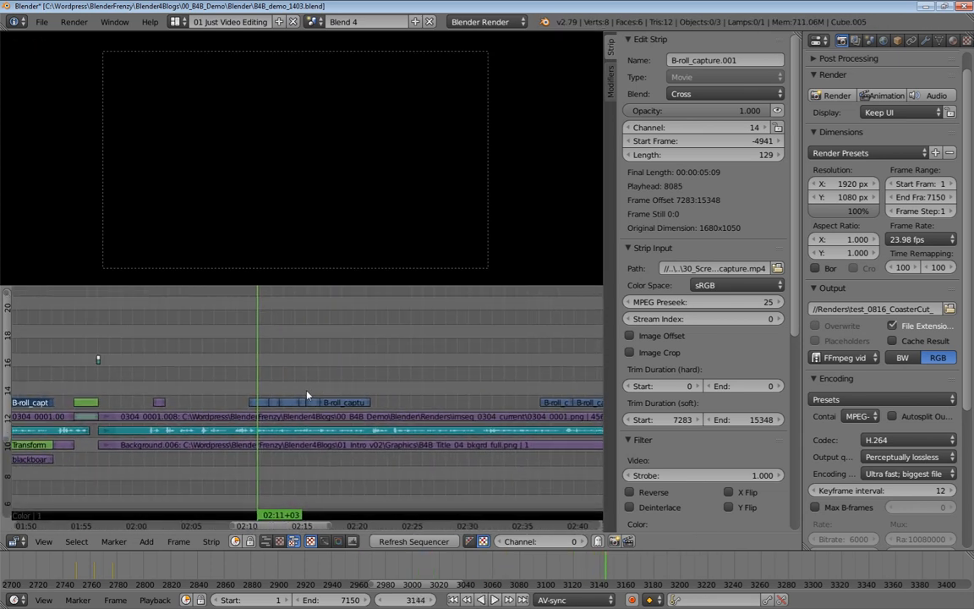
middle_drag(216, 400, 2, 434)
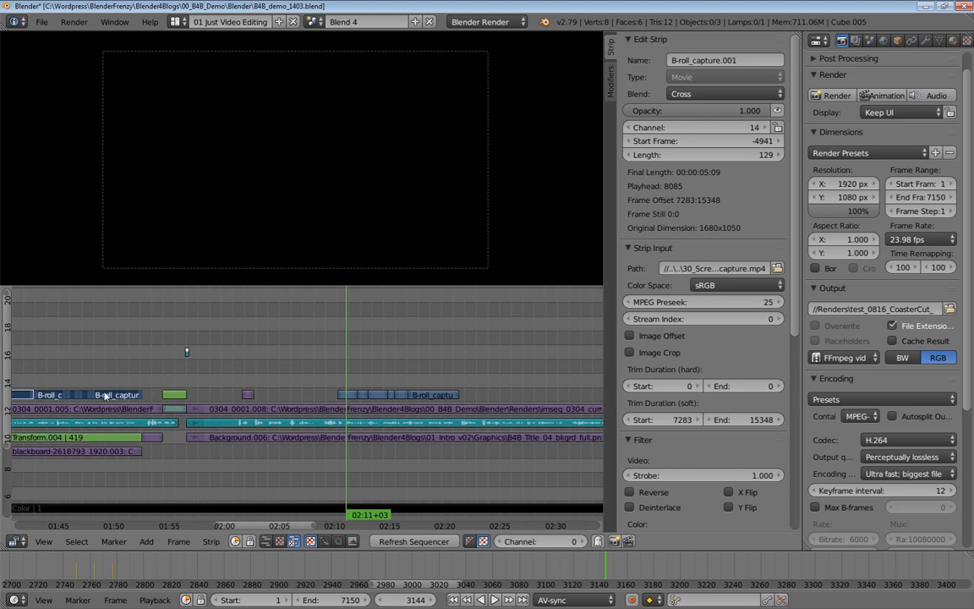
Select B-roll_capture.007 along with the other B-roll capture strips in channel 14 and copy its file path to all selected strips.
click(347, 394)
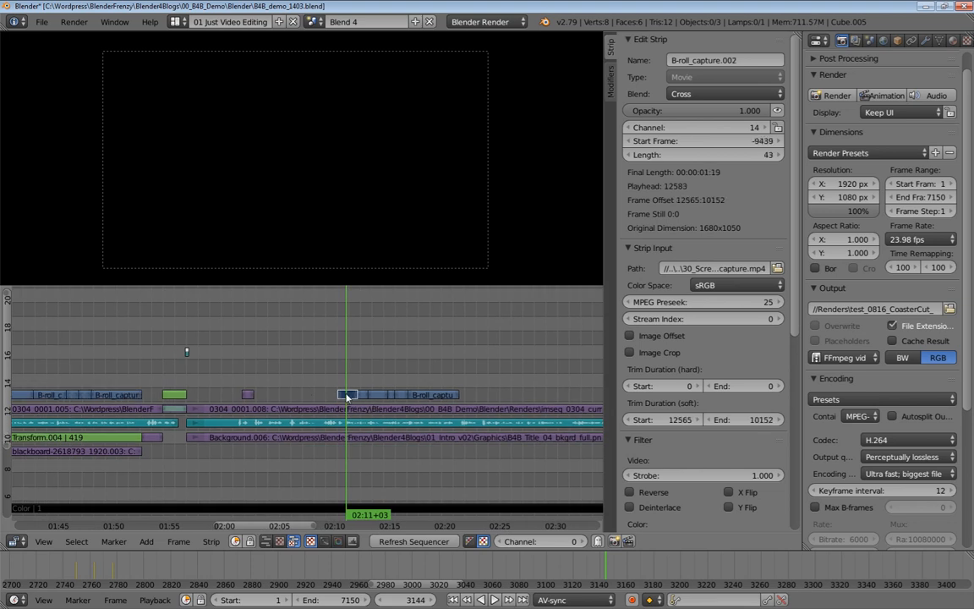
click(116, 395)
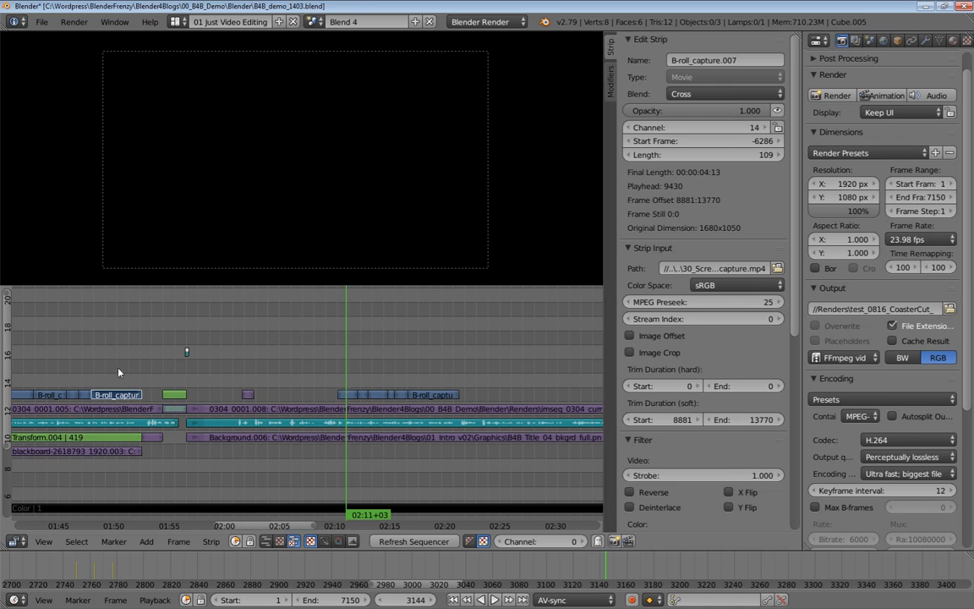
click(121, 394)
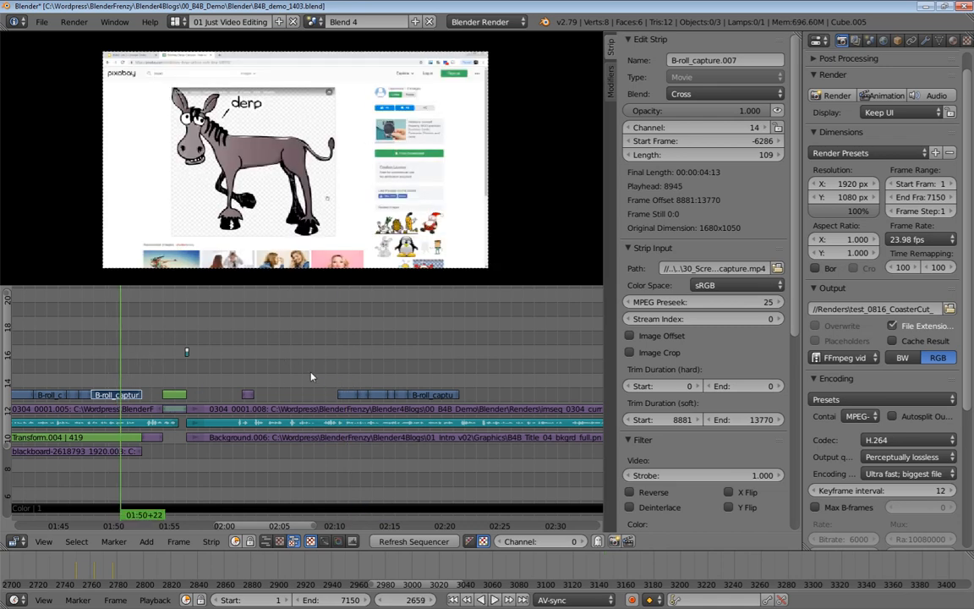
key(b)
drag(328, 379, 468, 408)
click(344, 370)
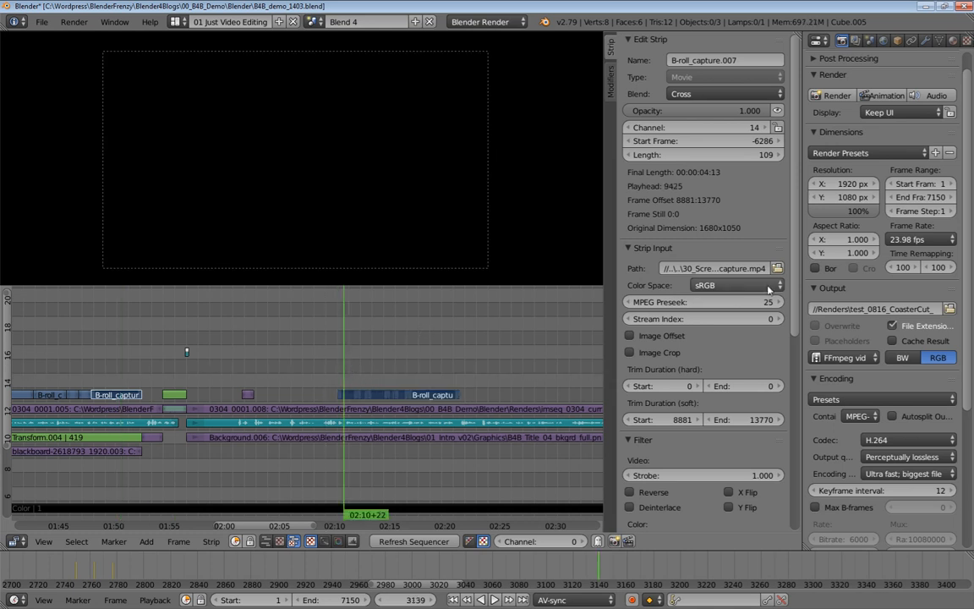
right_click(711, 271)
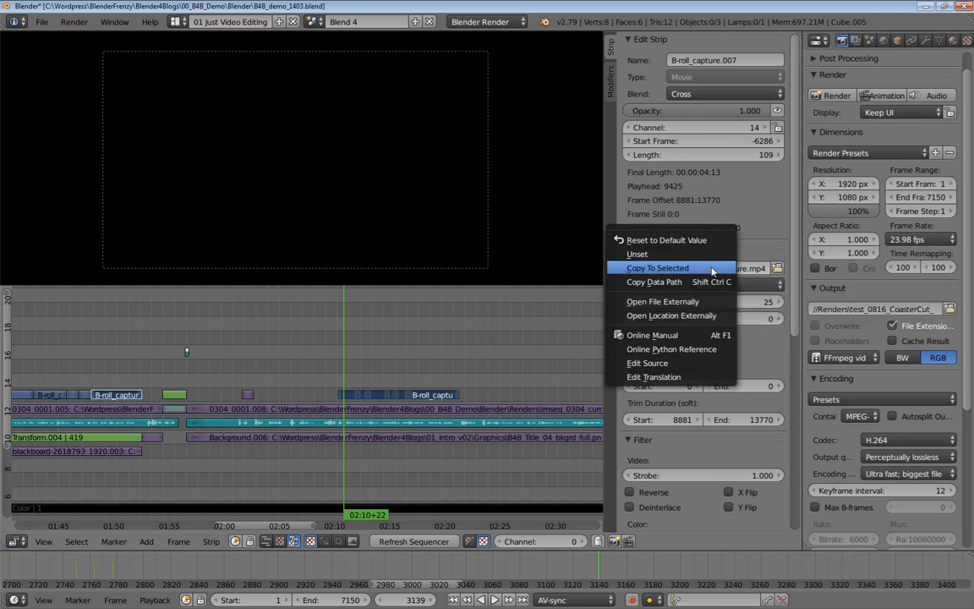
Play back the relinked B-roll section and pan along the timeline to the next group of strips.
key(alt+a)
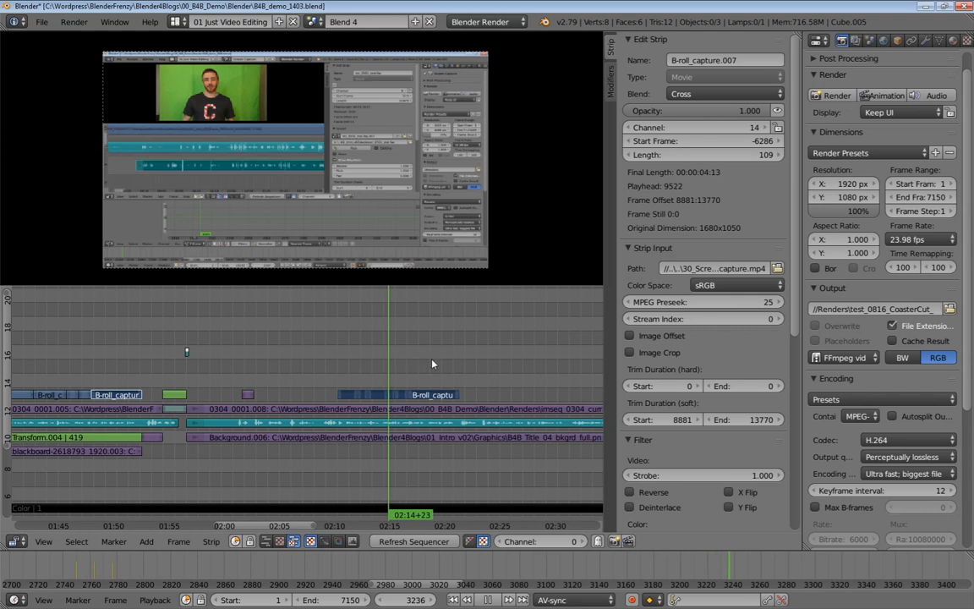
key(alt+a)
click(515, 390)
middle_drag(518, 394, 199, 408)
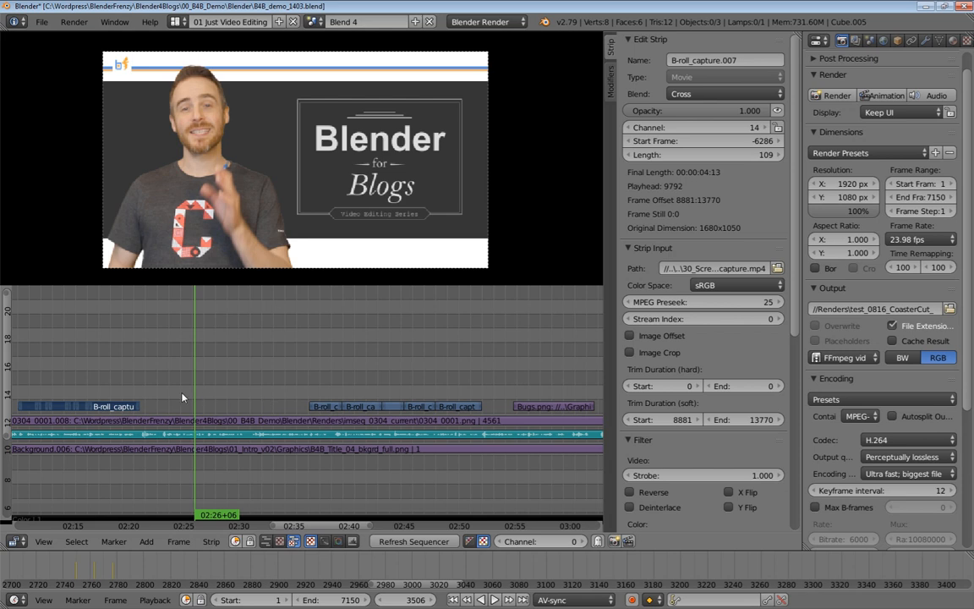
Select B-roll_capture.013 with the neighbouring B-roll capture strips and copy its file path to all selected strips.
right_click(126, 408)
right_click(118, 409)
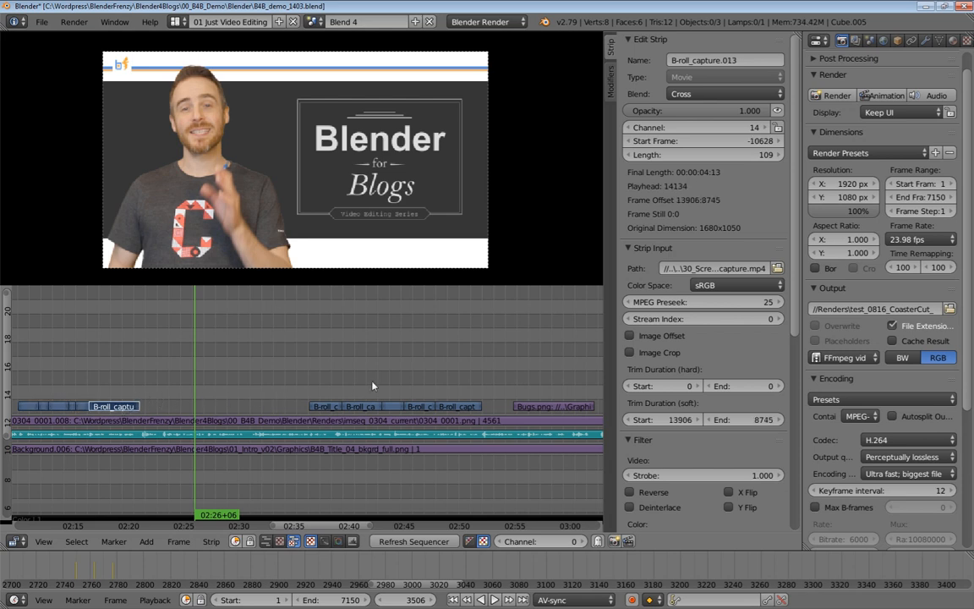
key(b)
drag(300, 395, 464, 417)
right_click(678, 269)
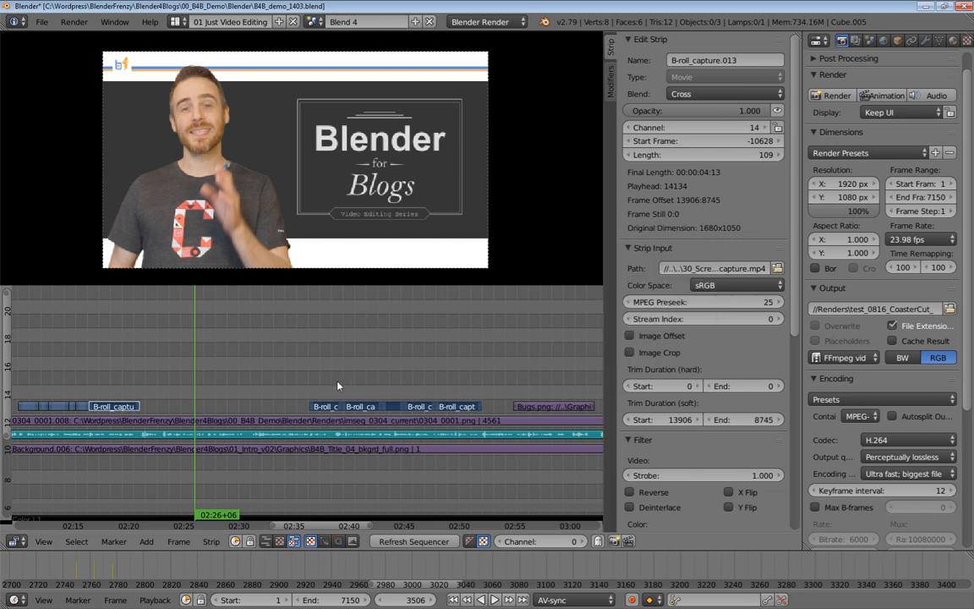
Play back and scrub through the relinked B-roll strips and the following Bugs graphics section.
key(alt+a)
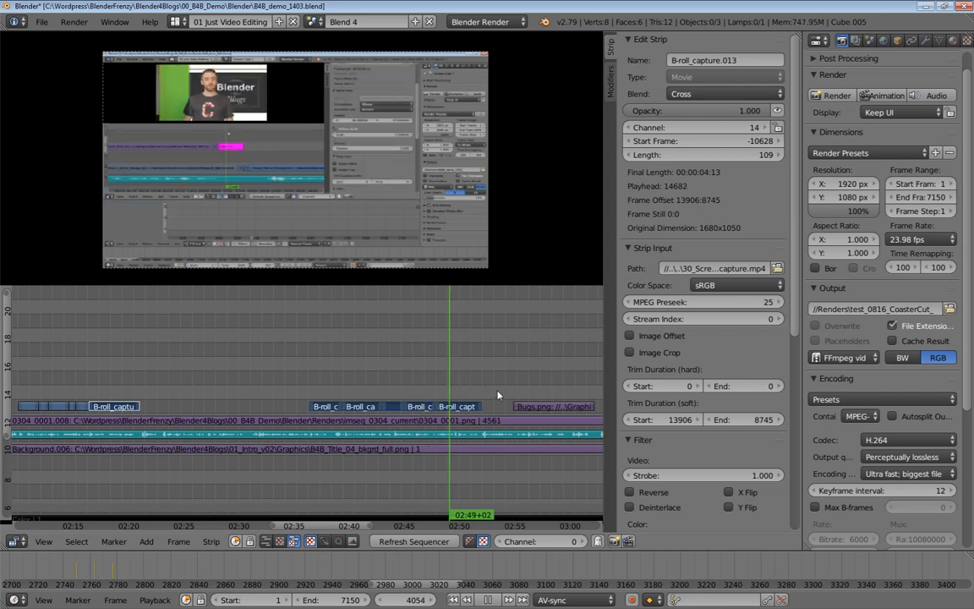
key(alt+a)
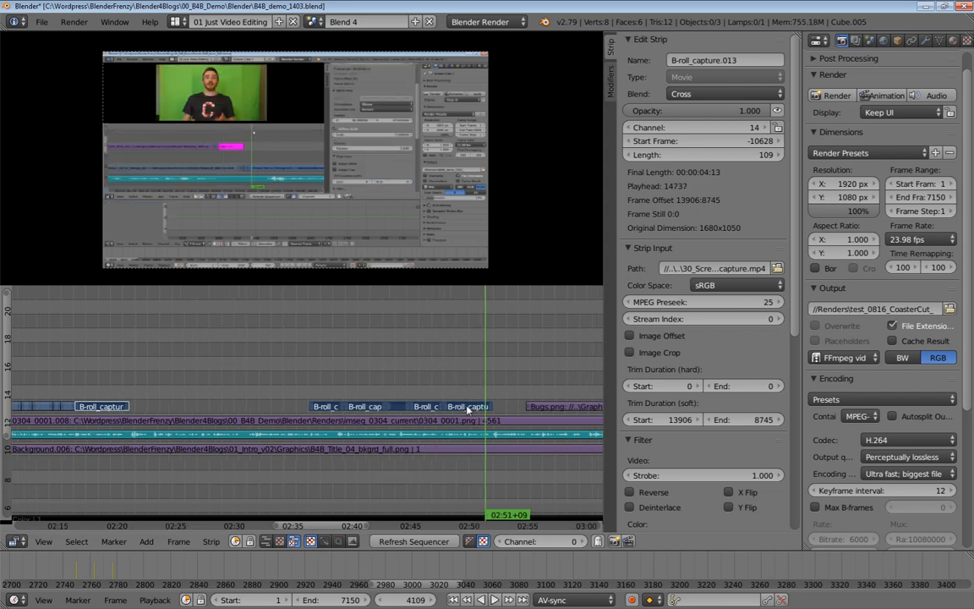
middle_drag(483, 396, 362, 389)
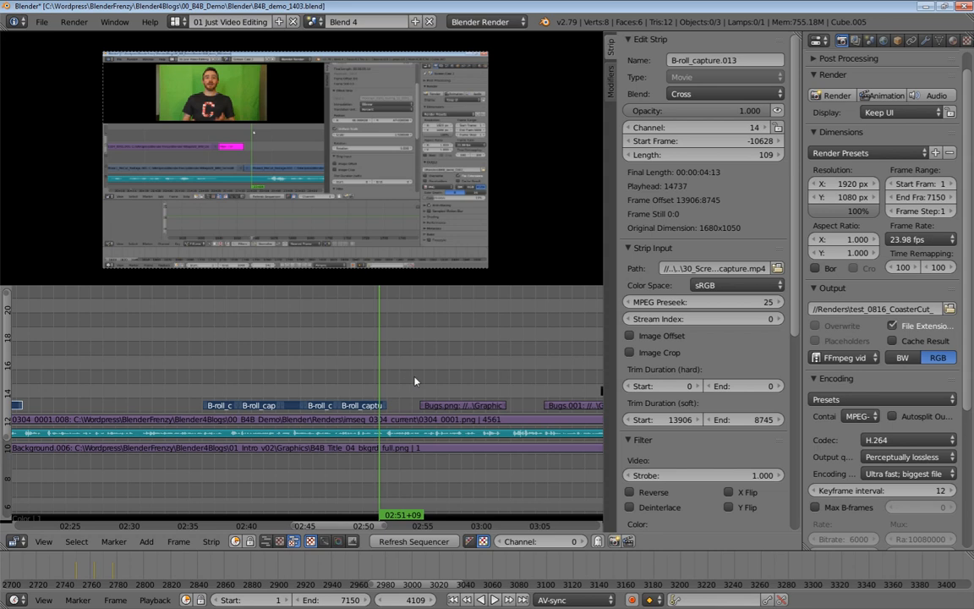
middle_drag(481, 389, 318, 373)
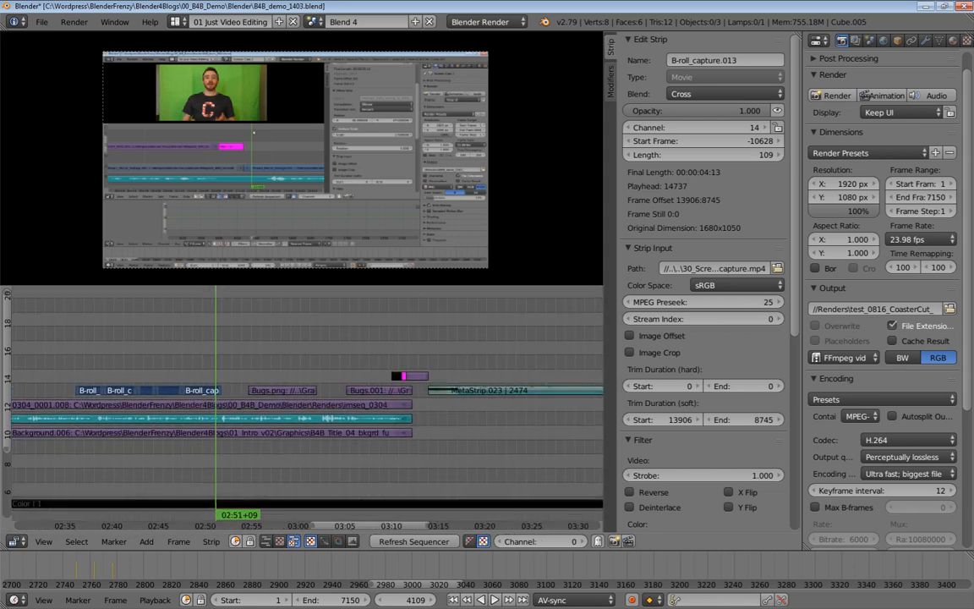
key(alt+a)
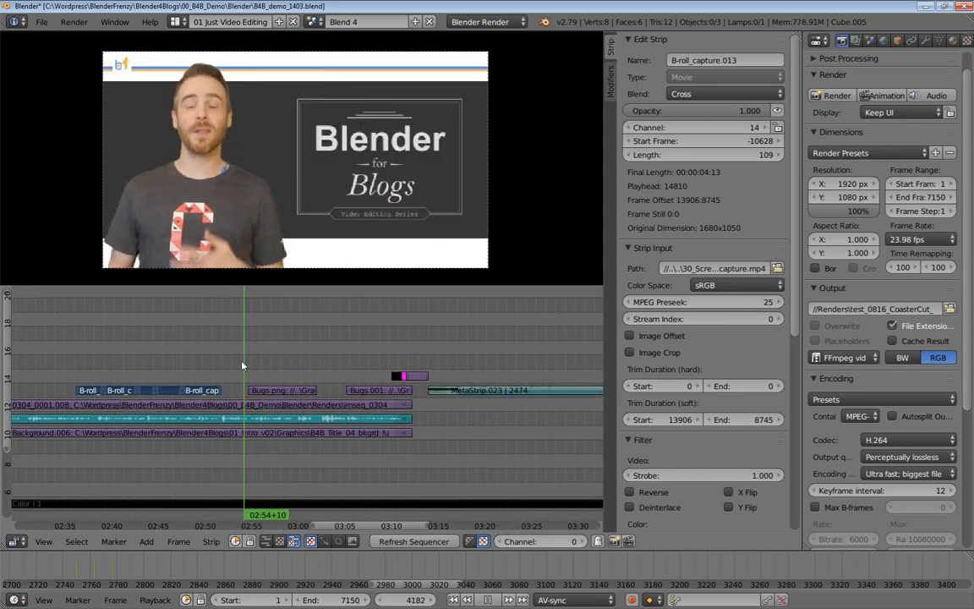
drag(258, 370, 353, 360)
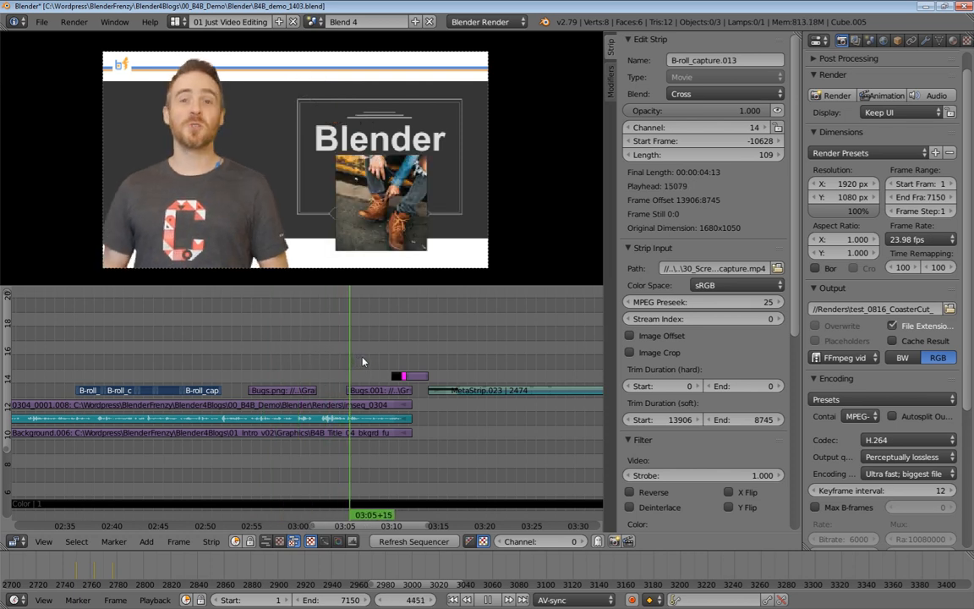
click(374, 357)
key(alt+a)
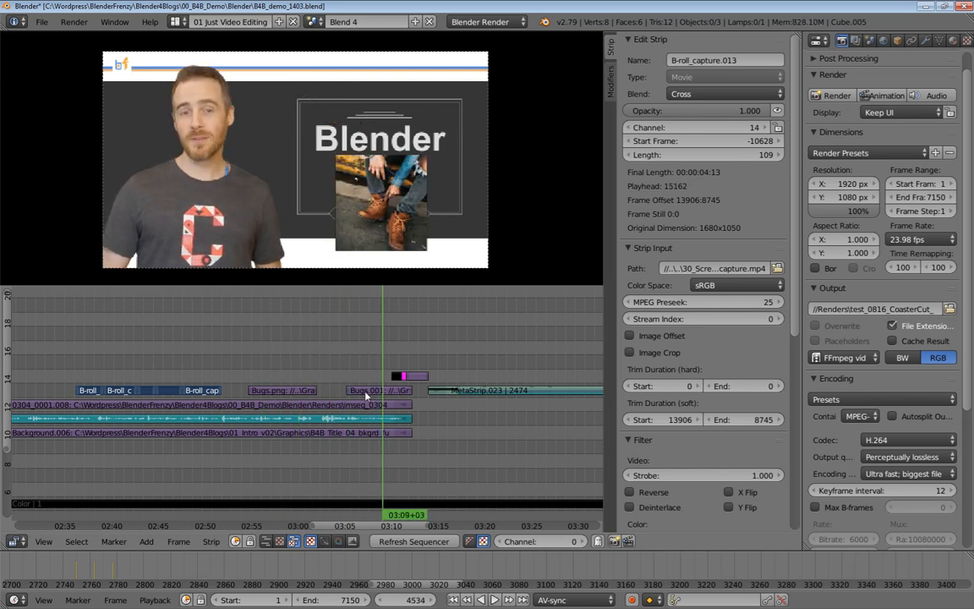
scroll(381, 390, up, 3)
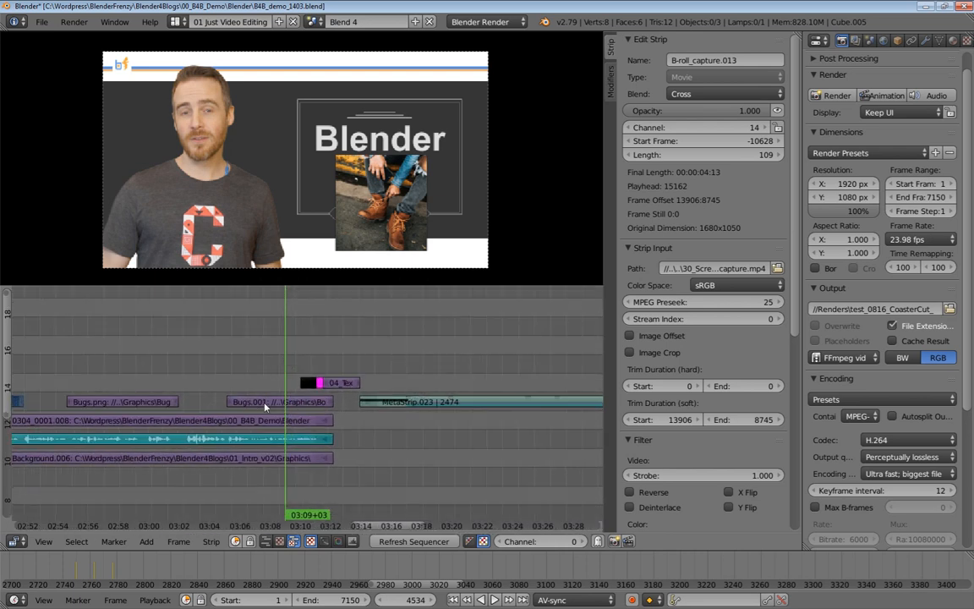
drag(282, 377, 307, 345)
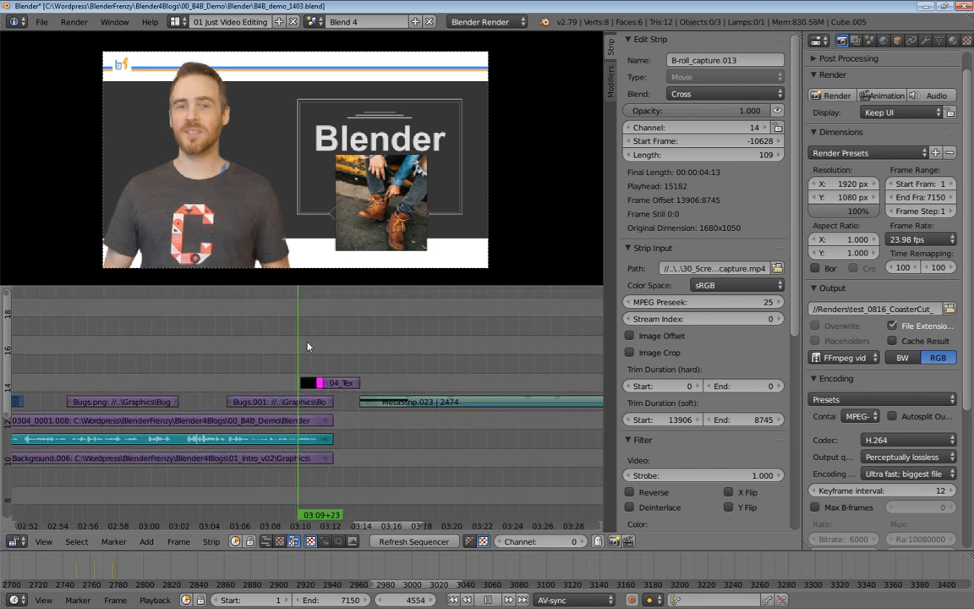
Select the Bugs.001 image strip and play through its transition into the green-screen footage.
right_click(250, 399)
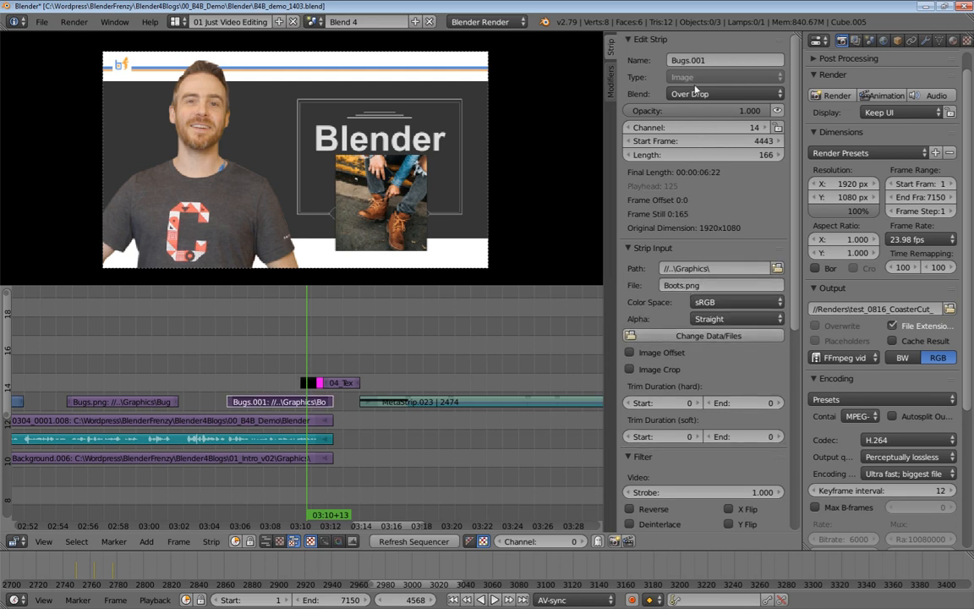
drag(311, 348, 285, 352)
right_click(115, 401)
right_click(266, 406)
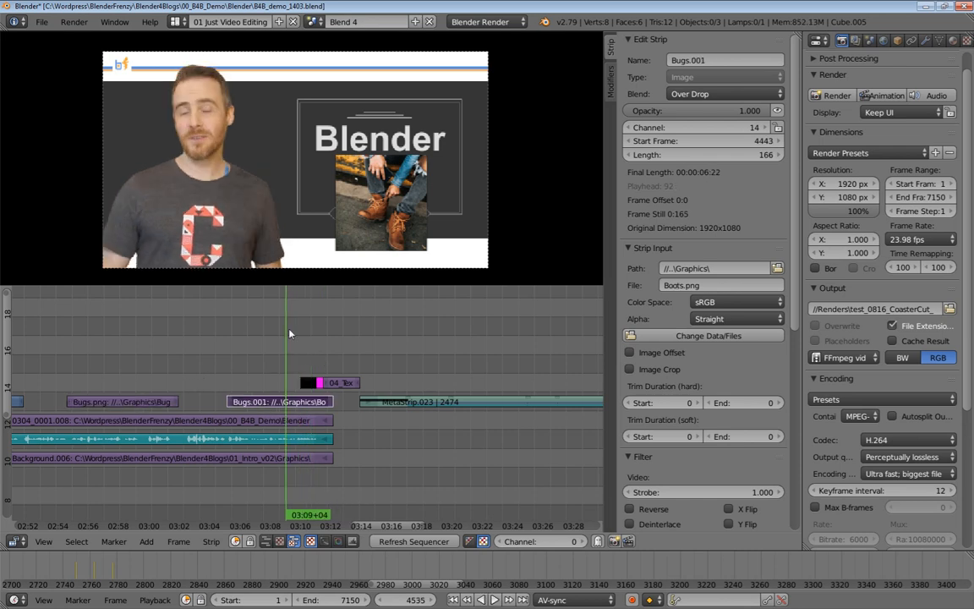
key(alt+a)
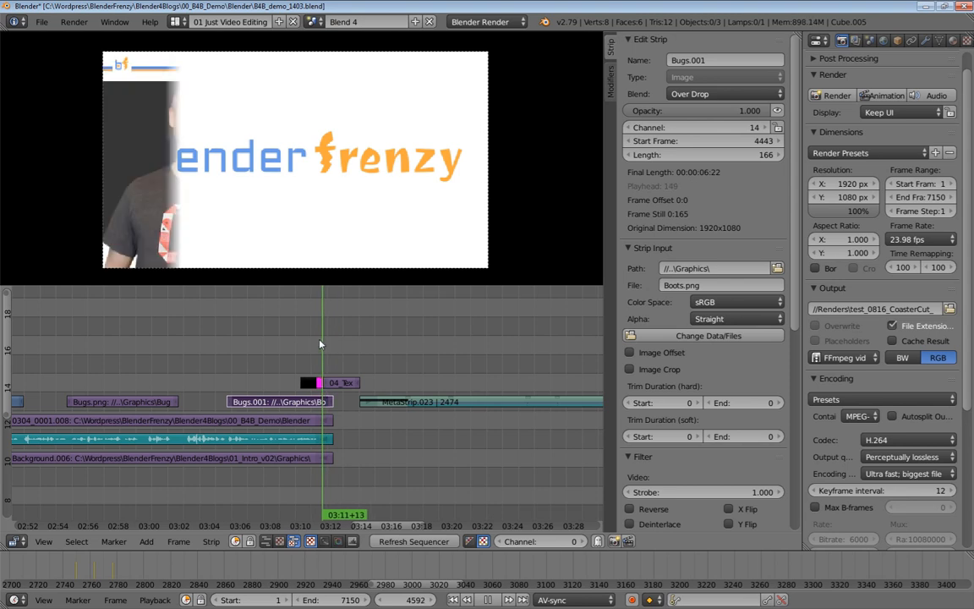
click(321, 344)
key(alt+a)
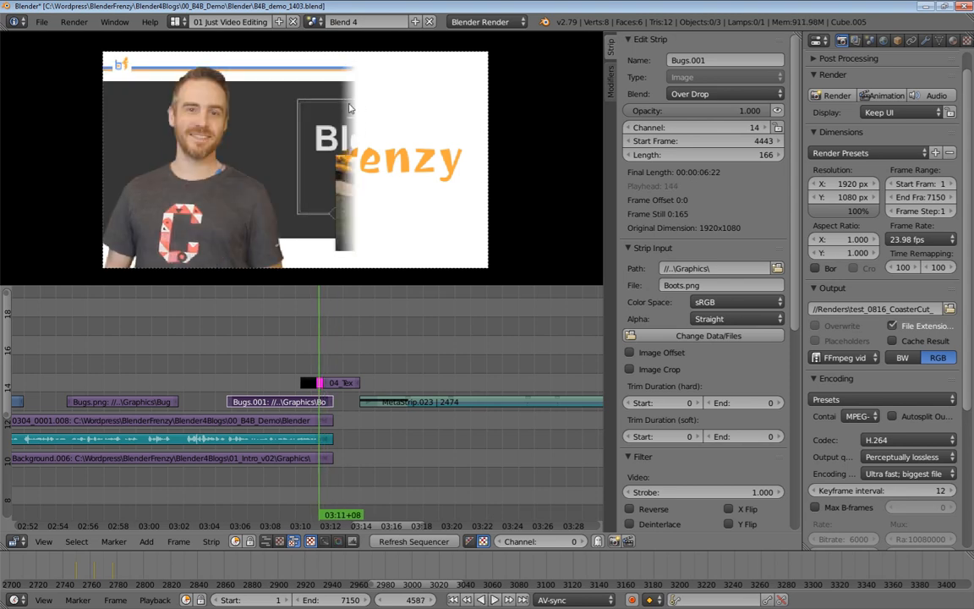
key(alt+a)
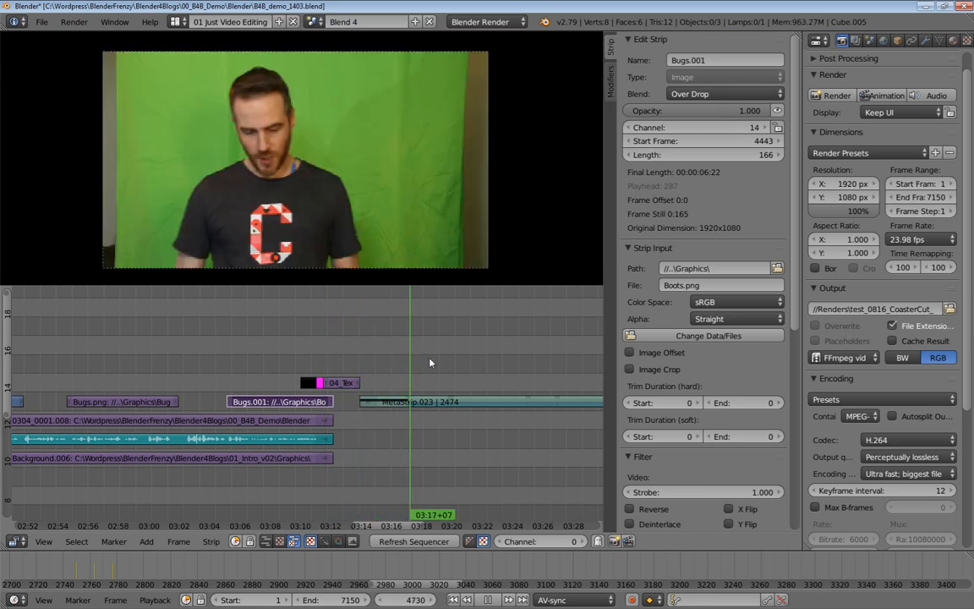
key(Home)
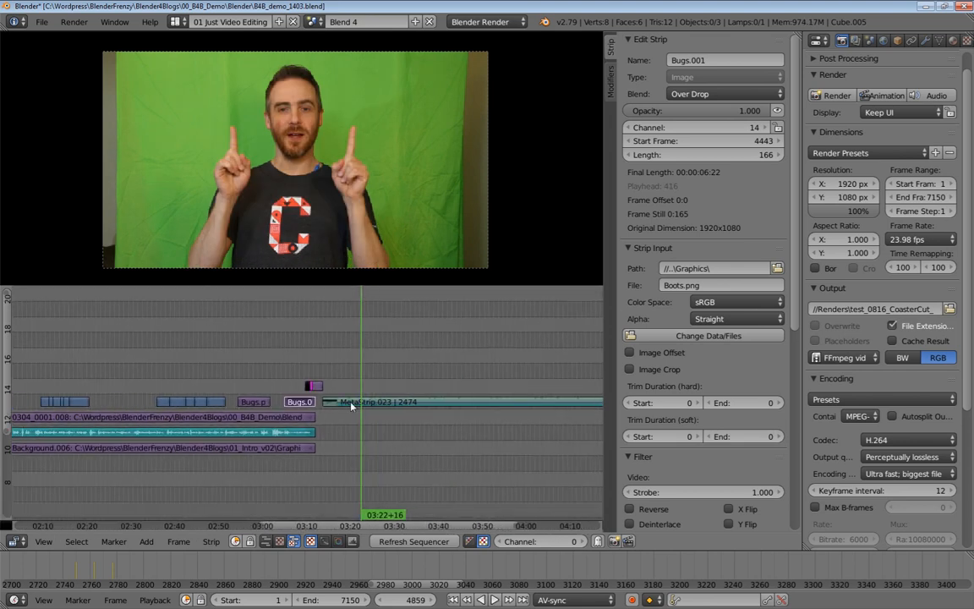
Save the blend file, overwriting the existing B4B_demo_1403.blend.
scroll(404, 357, up, 5)
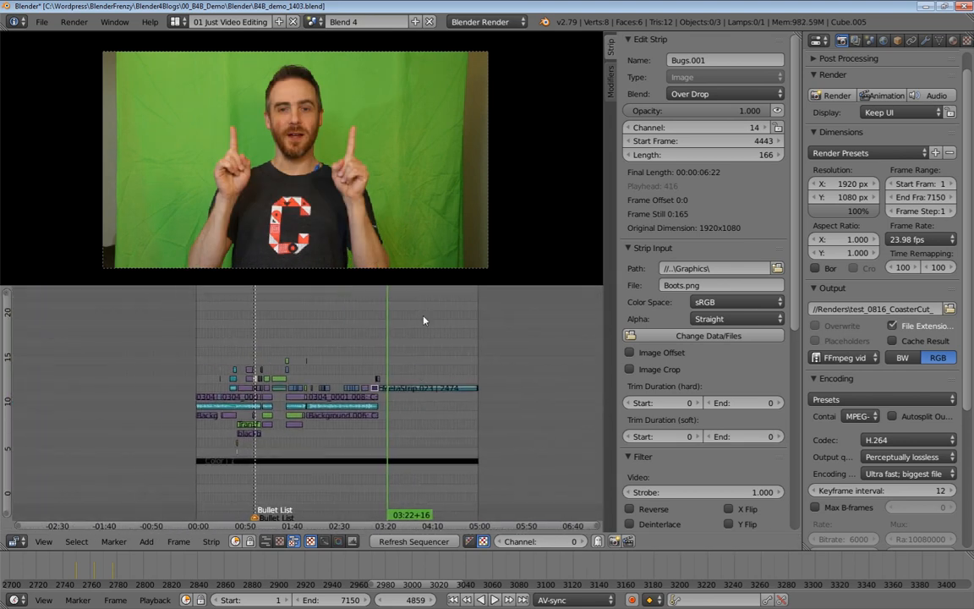
scroll(267, 450, up, 4)
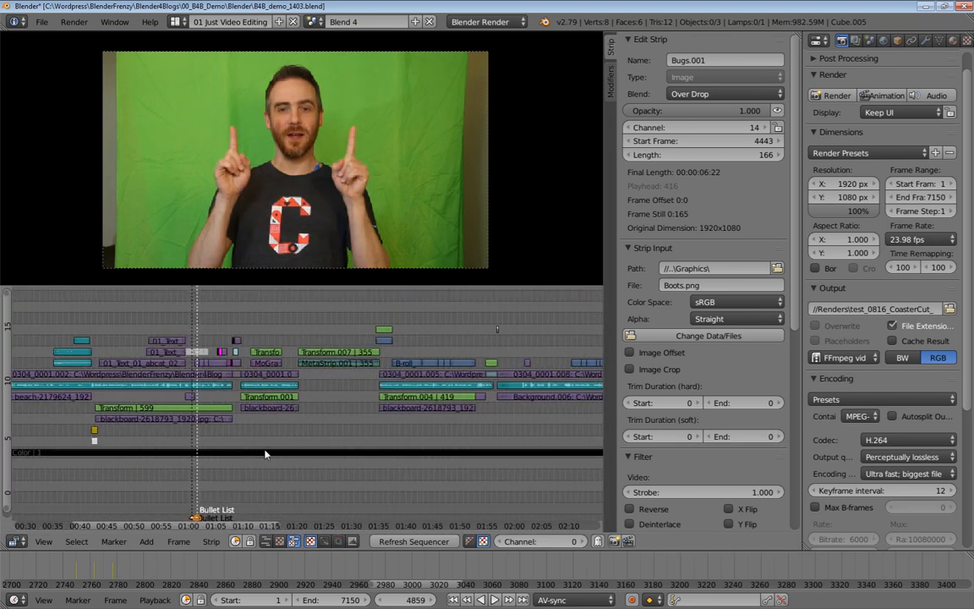
middle_drag(319, 480, 361, 467)
right_click(299, 518)
shift+right_click(306, 518)
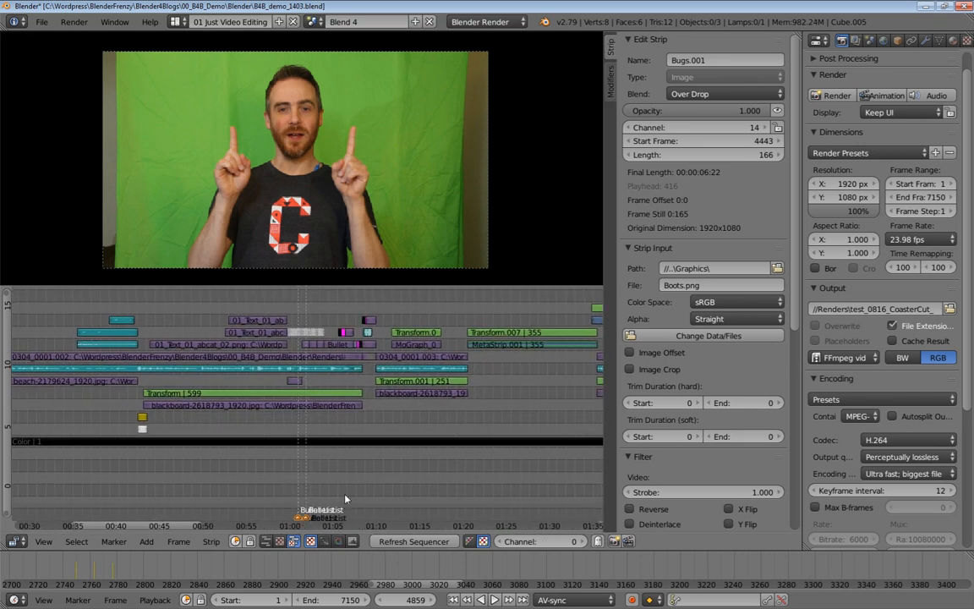
key(ctrl+s)
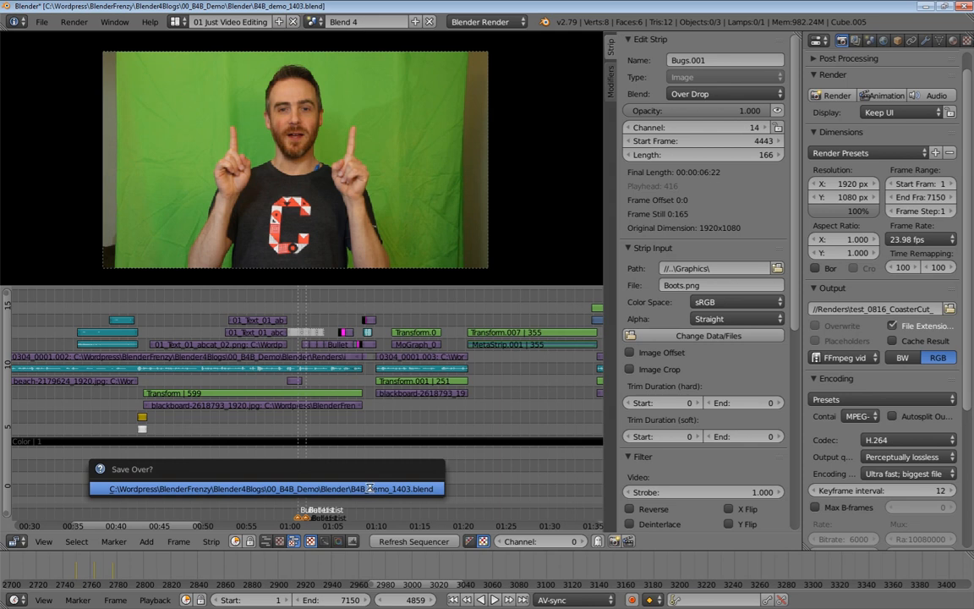
click(370, 489)
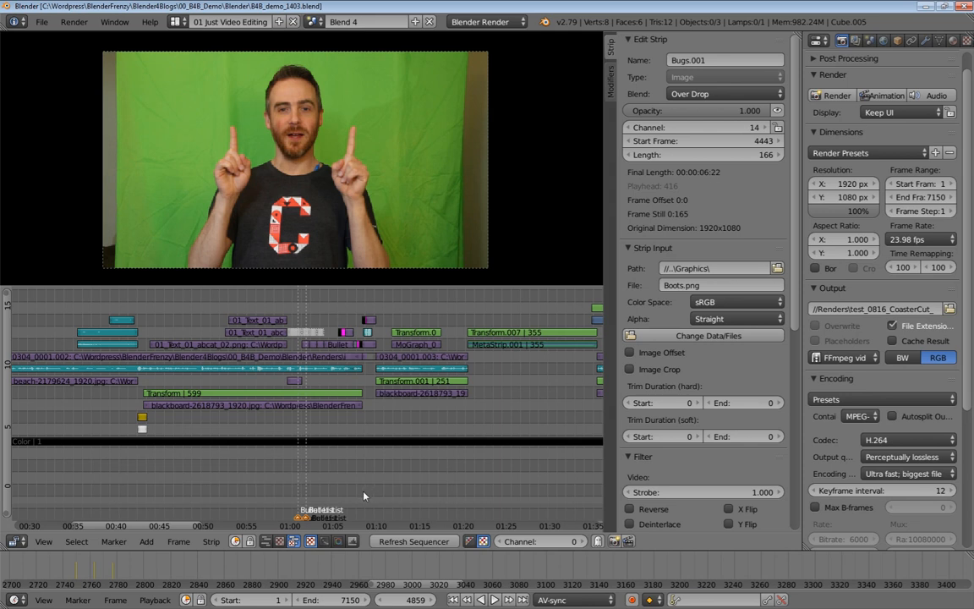
Save an incremented copy of the project as B4B_demo_1404.blend.
key(ctrl+shift+s)
key(KP_Add)
key(Return)
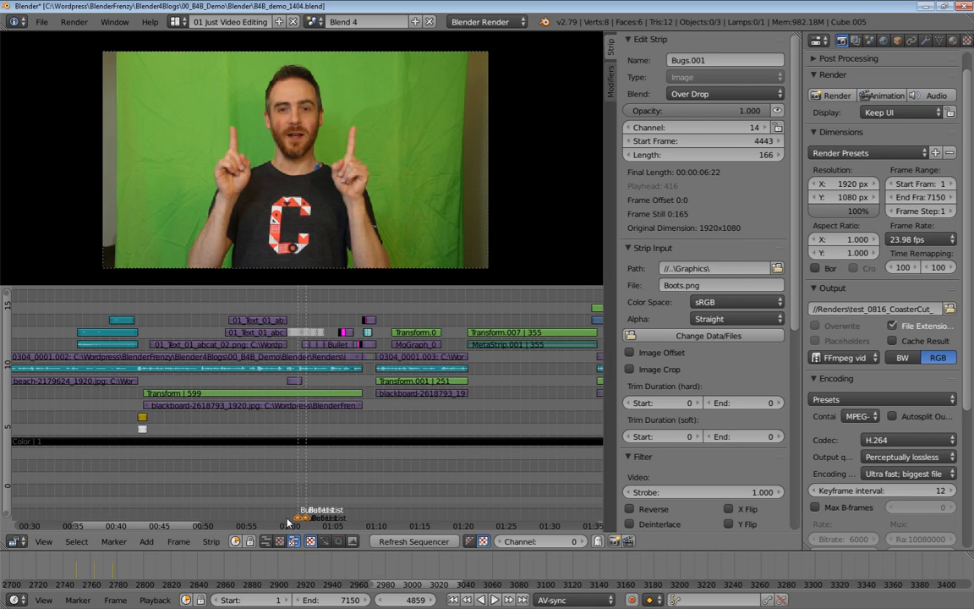
key(a)
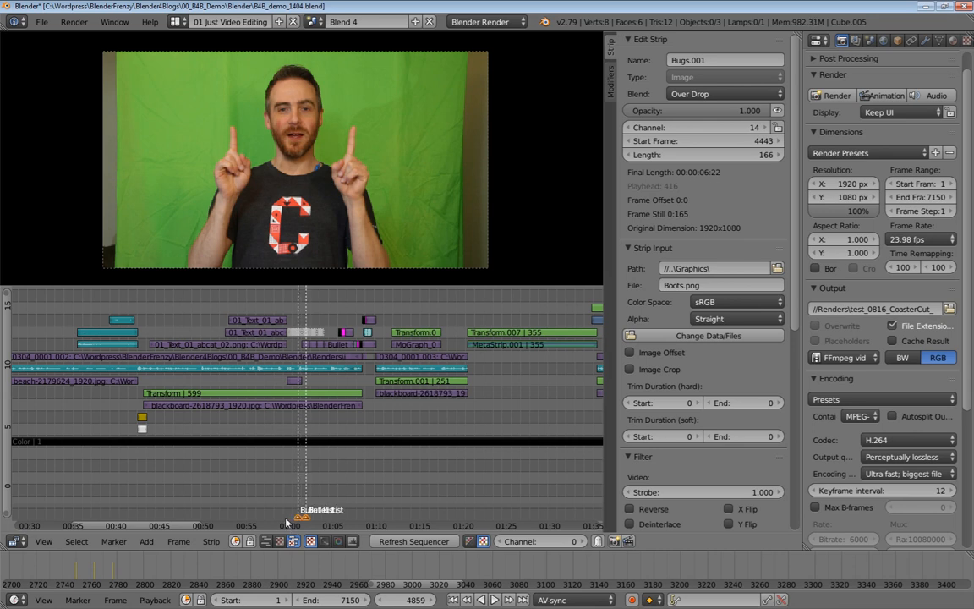
key(a)
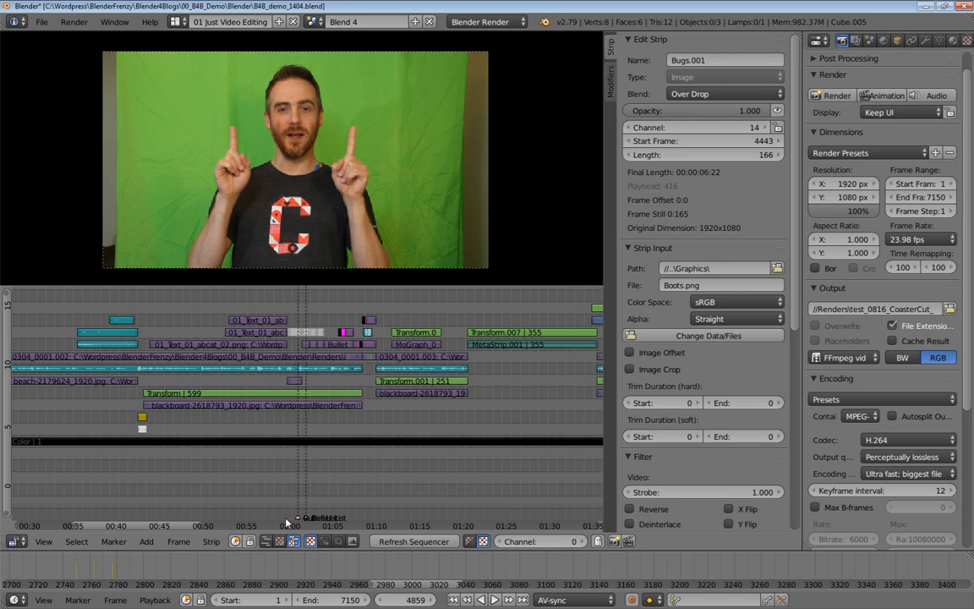
key(a)
key(x)
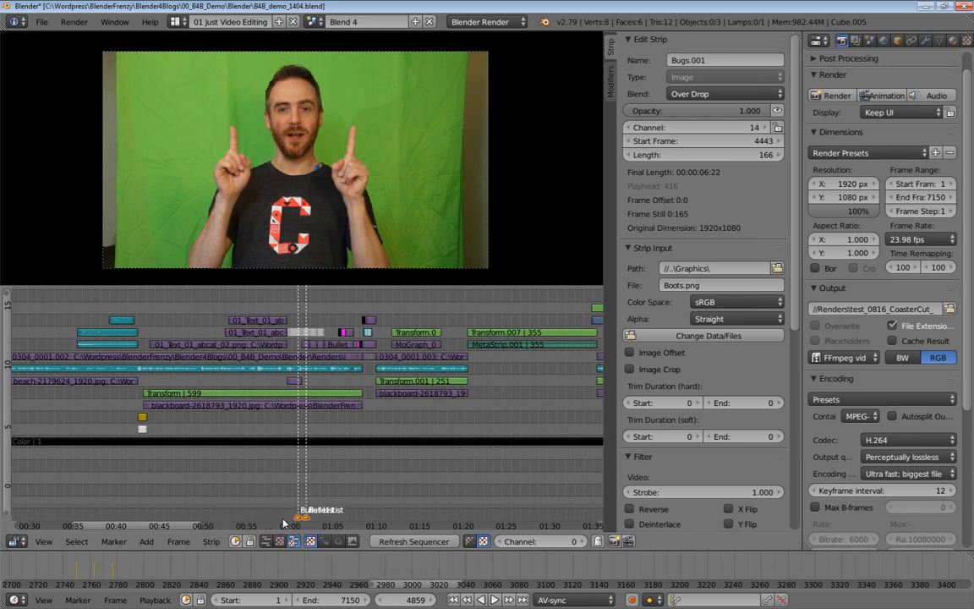
key(x)
click(285, 519)
Move the small meta strip at frame 2798 down to channel 15.
scroll(287, 475, down, 6)
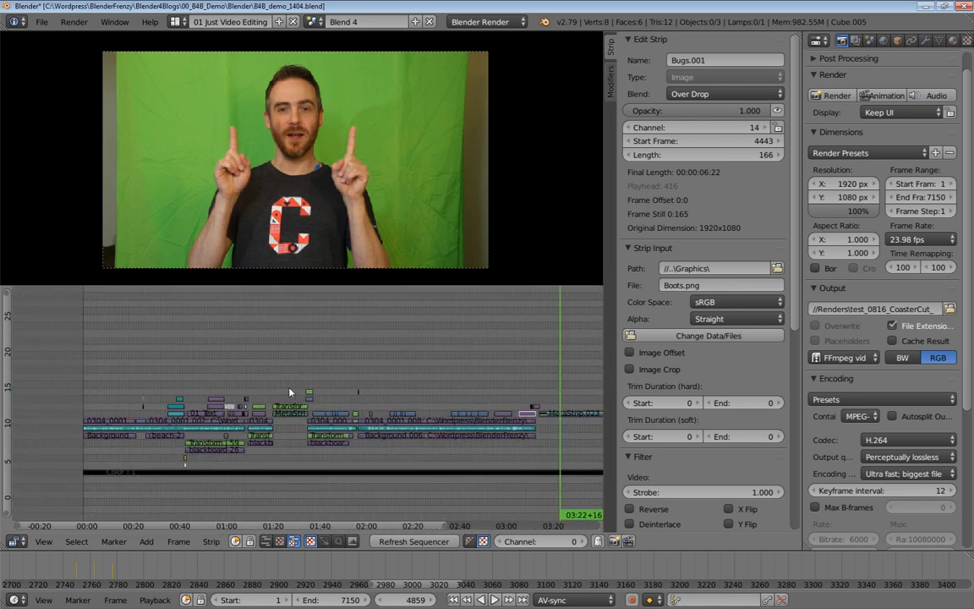
scroll(304, 384, up, 7)
scroll(316, 381, up, 6)
right_click(314, 381)
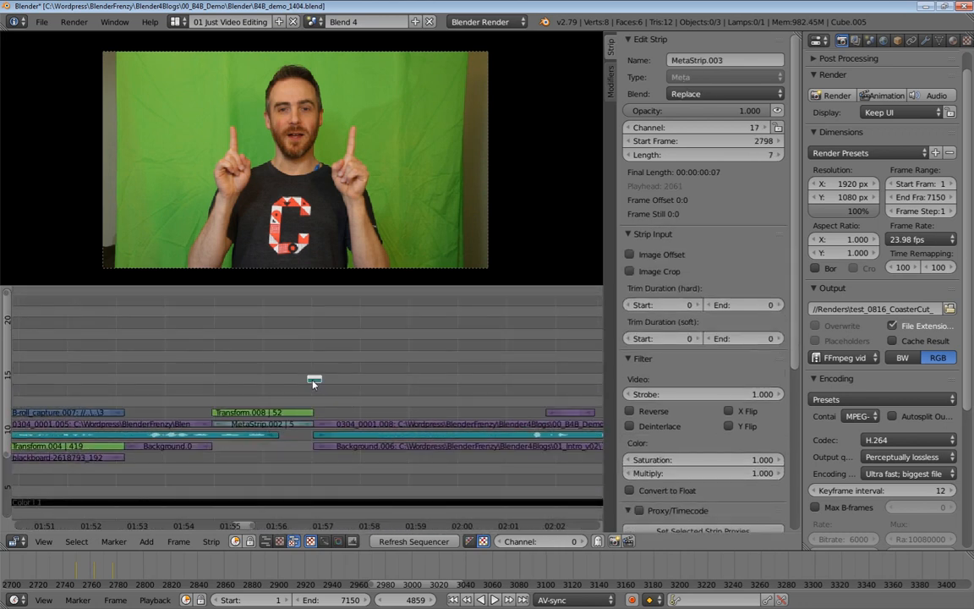
key(g)
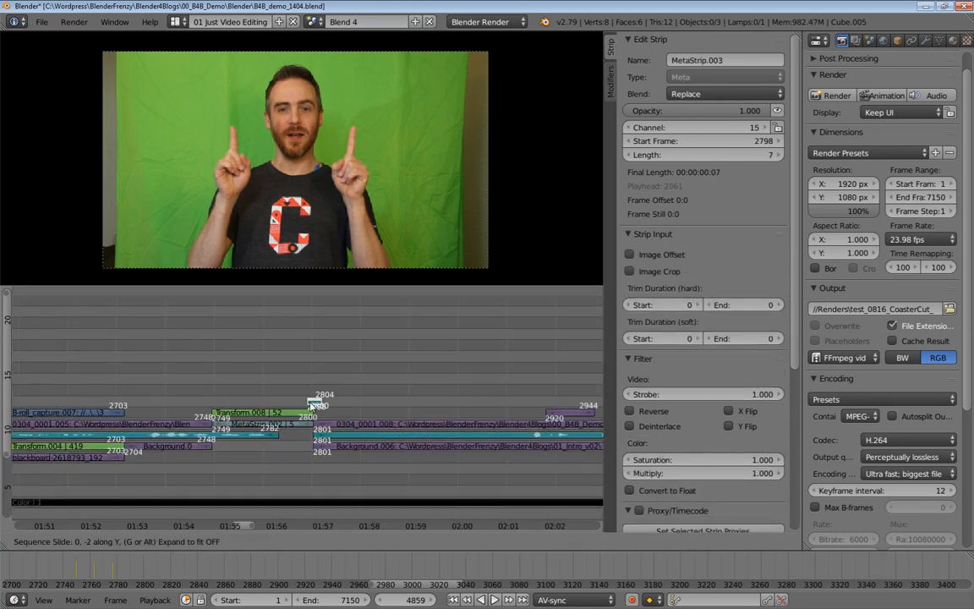
click(320, 405)
Zoom in on the p000_intro2_BOOP.mp3 sound strip and its image strip and group them into a meta strip.
scroll(319, 405, down, 8)
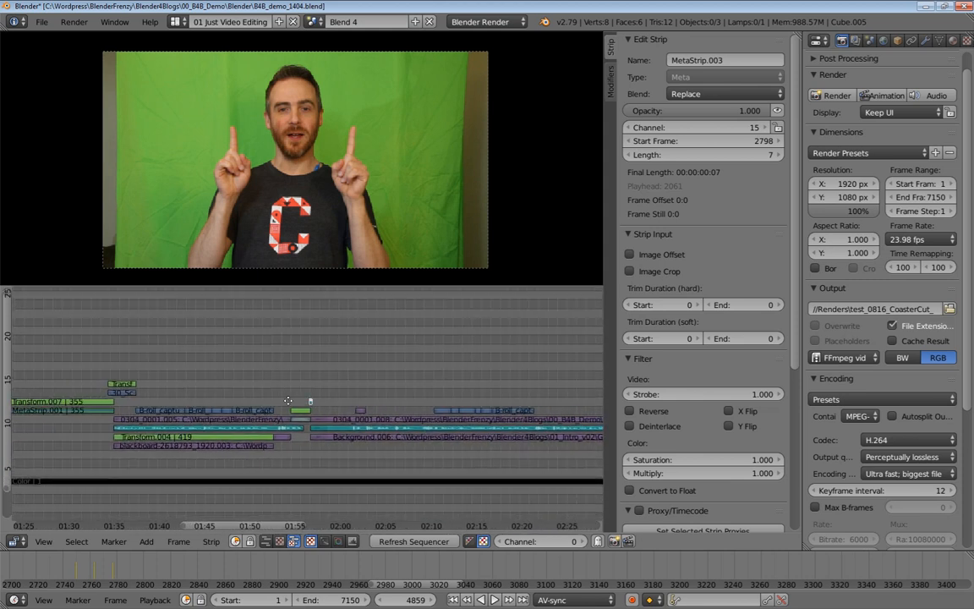
scroll(384, 378, down, 4)
middle_drag(321, 377, 401, 385)
middle_drag(152, 360, 473, 370)
mouse_move(200, 400)
middle_down()
mouse_move(245, 402)
mouse_move(228, 403)
middle_up()
key(shift+b)
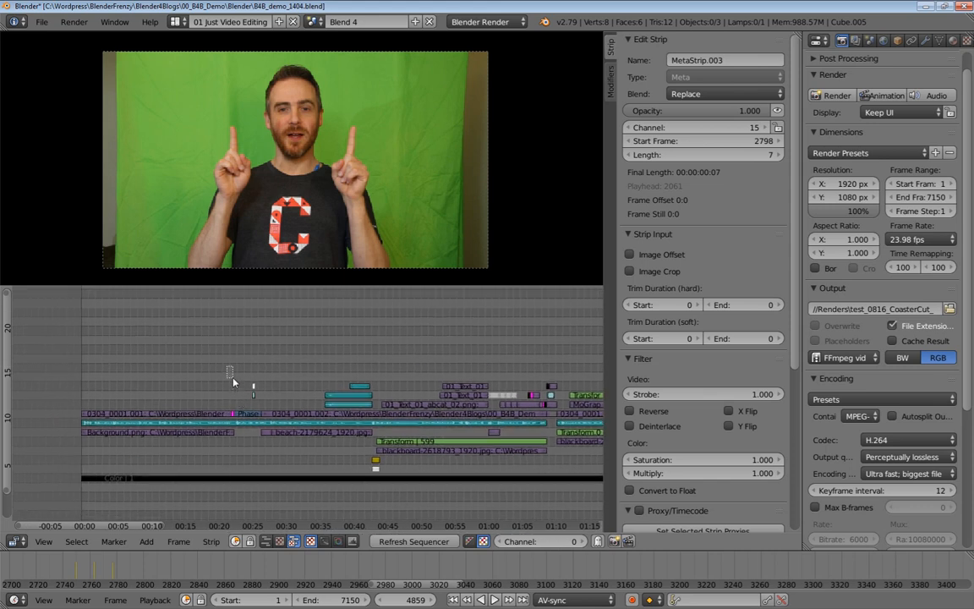
drag(204, 330, 282, 429)
middle_drag(283, 429, 251, 422)
right_click(296, 389)
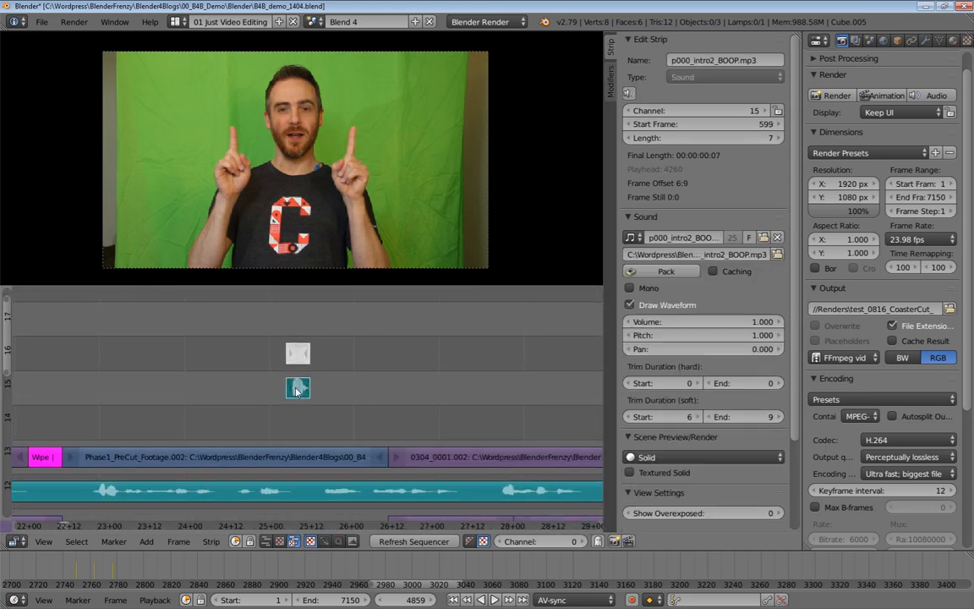
key(ctrl+g)
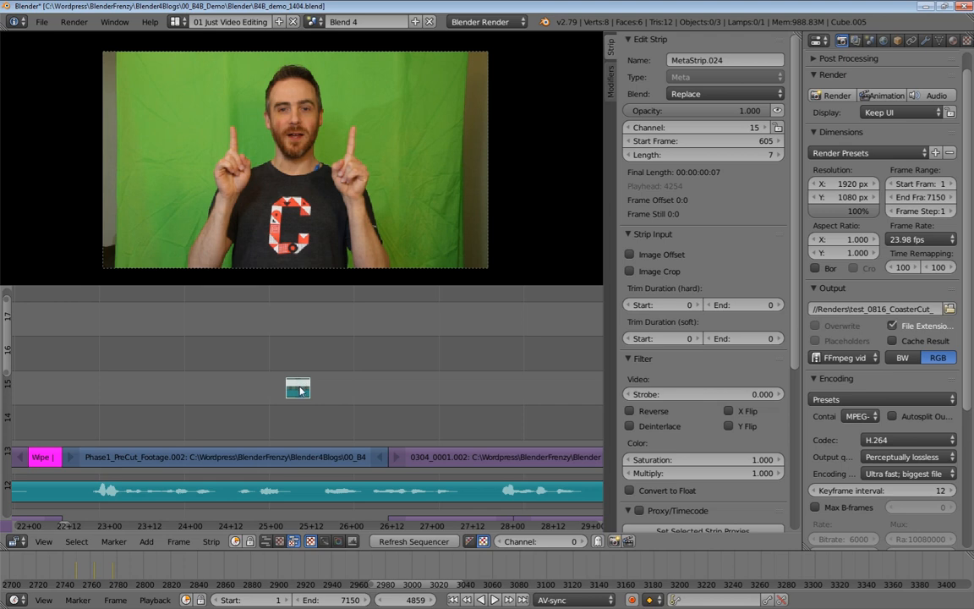
Move the new BOOP meta strip down to channel 14.
key(g)
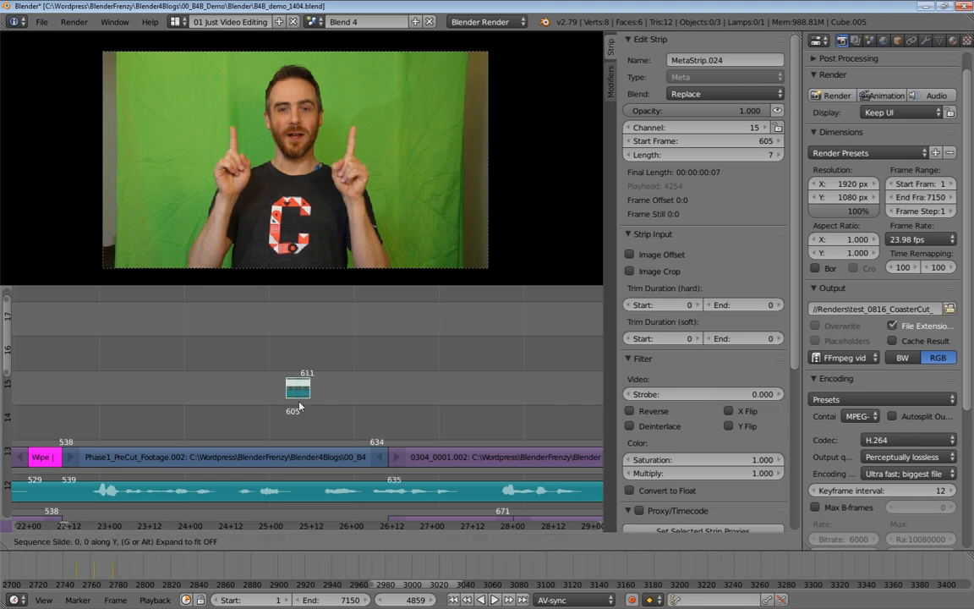
click(298, 424)
ctrl+middle_drag(299, 424, 339, 433)
Examine the timeline strips around the BOOP meta strip and the wipe transition near the start.
scroll(339, 432, down, 8)
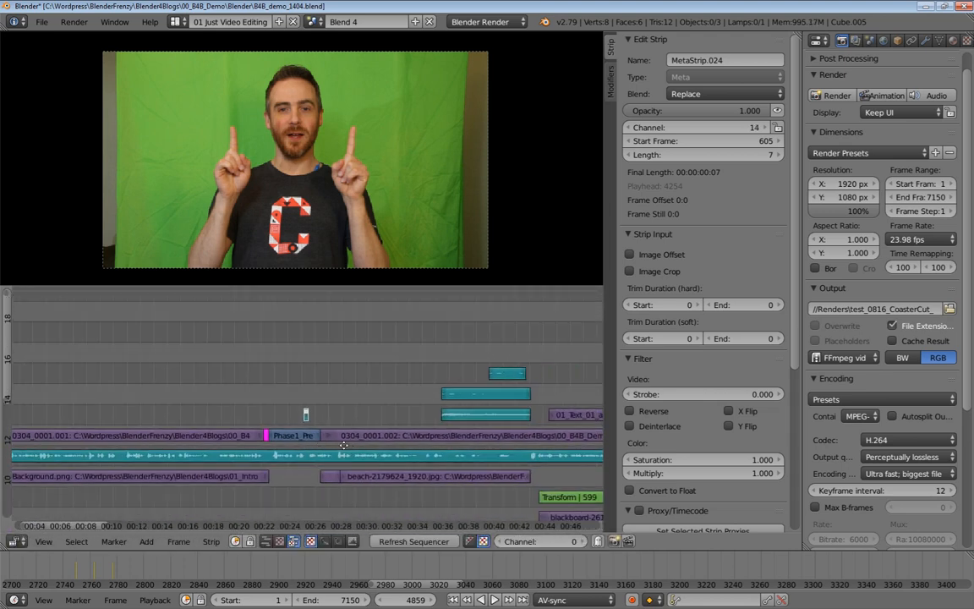
middle_drag(337, 450, 221, 443)
middle_drag(344, 389, 324, 401)
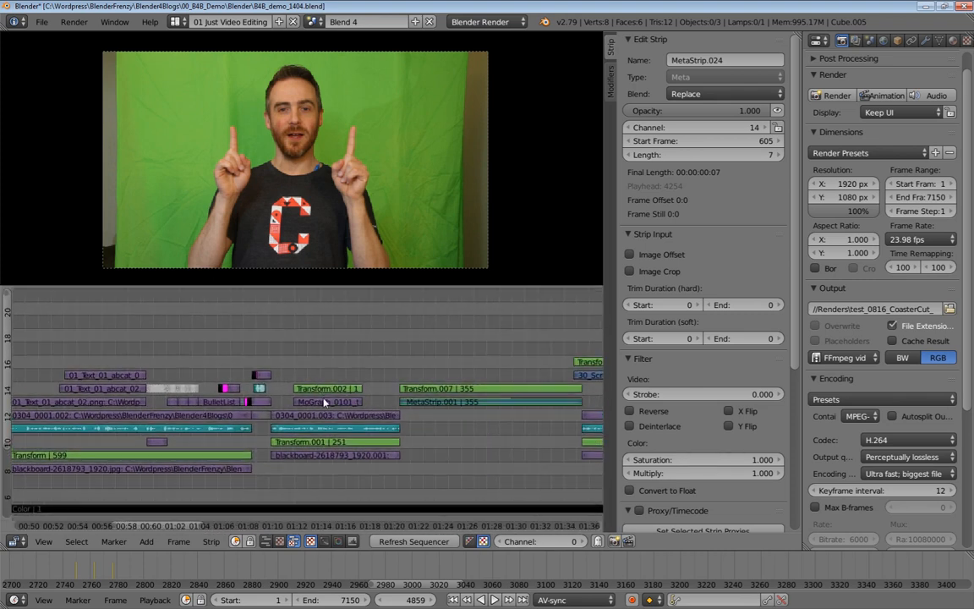
ctrl+middle_drag(467, 412, 420, 378)
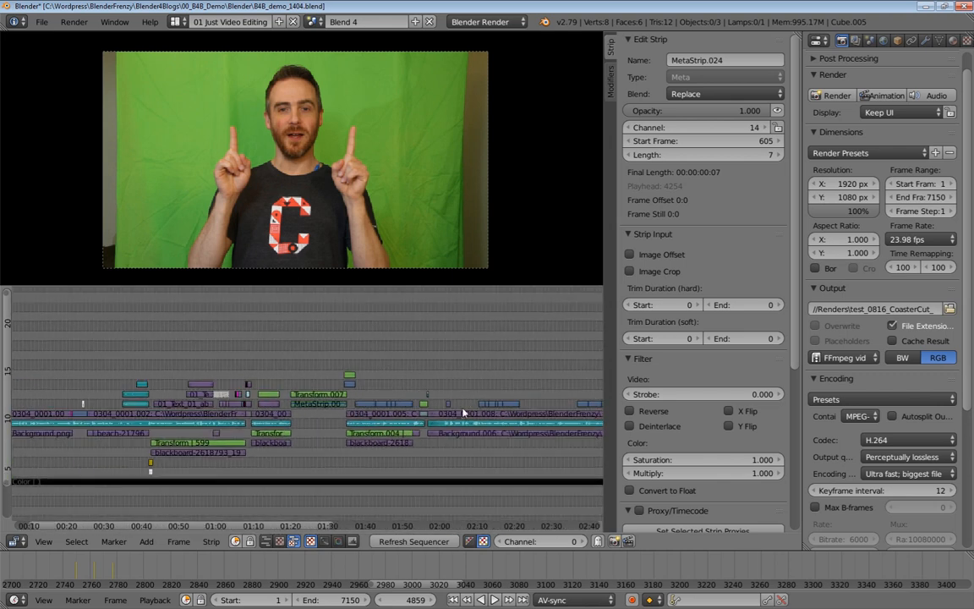
ctrl+middle_drag(464, 413, 437, 414)
middle_drag(366, 474, 169, 358)
middle_drag(188, 354, 248, 362)
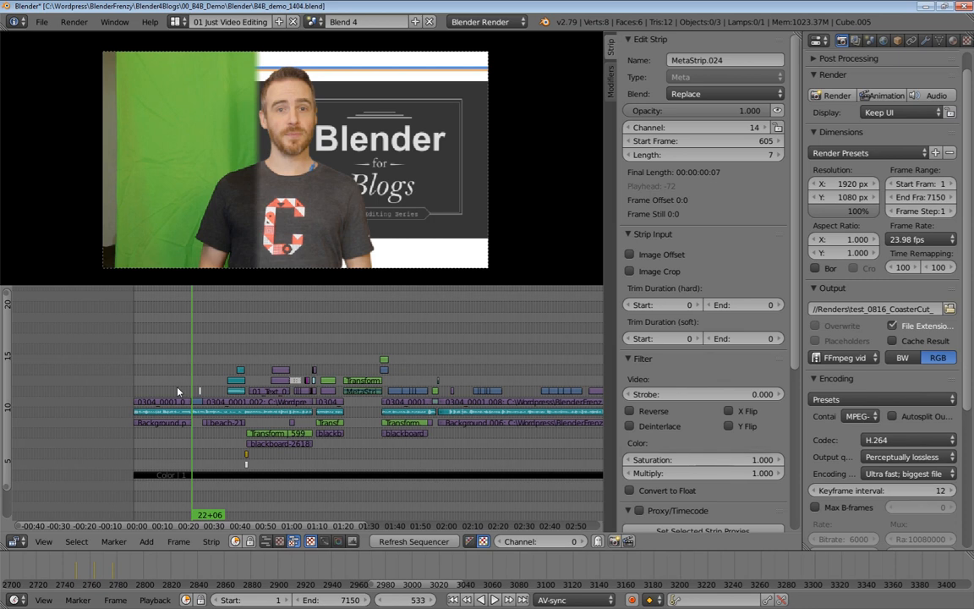
key(b)
drag(179, 382, 222, 441)
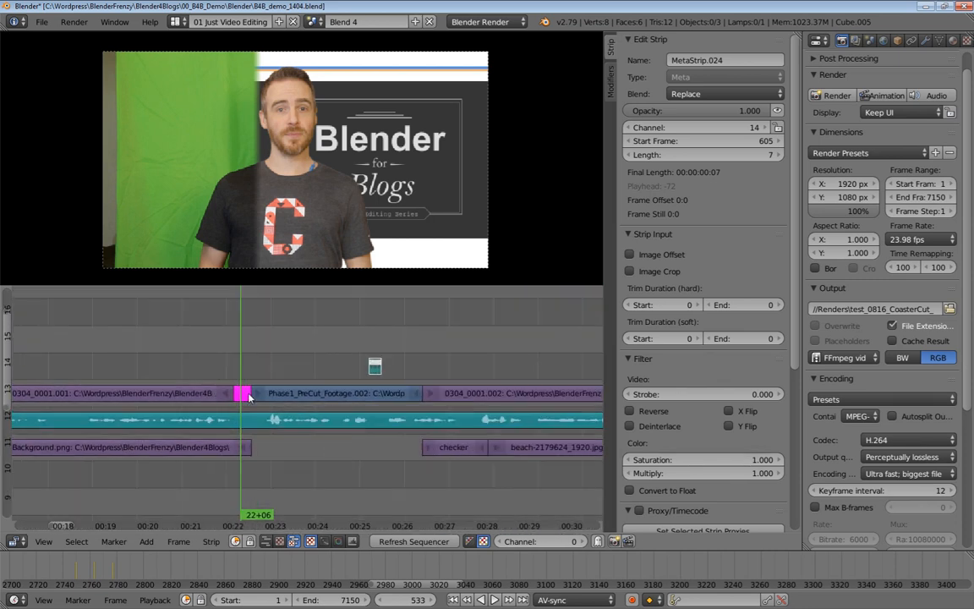
Play back the section around the BOOP meta strip to review its sound timing.
key(alt+a)
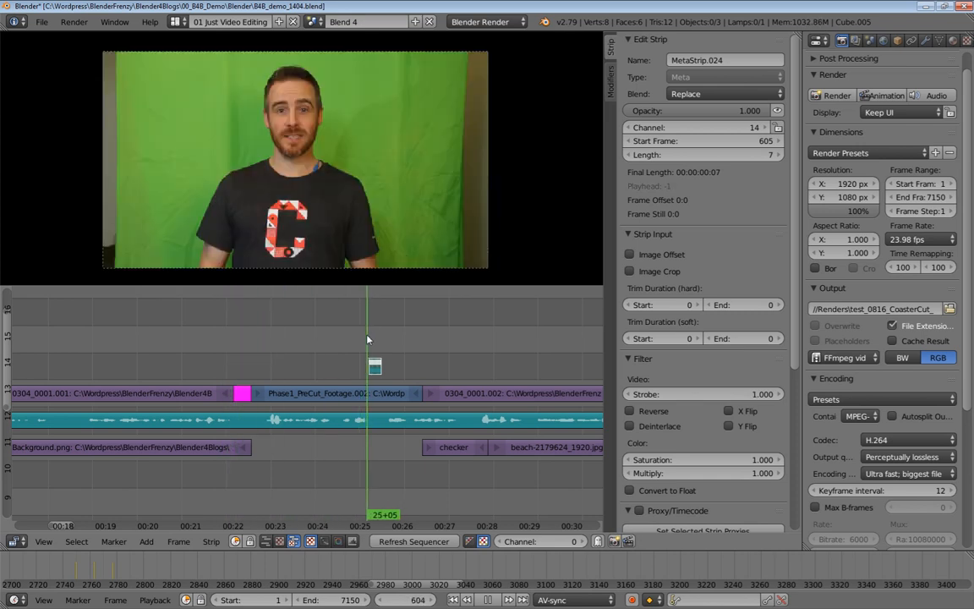
click(210, 342)
key(alt+a)
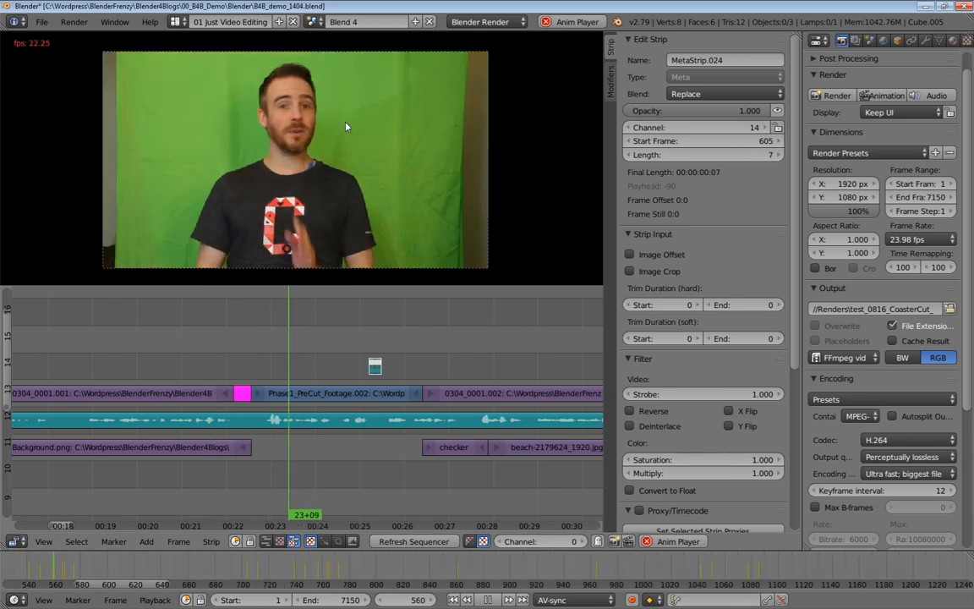
key(alt+a)
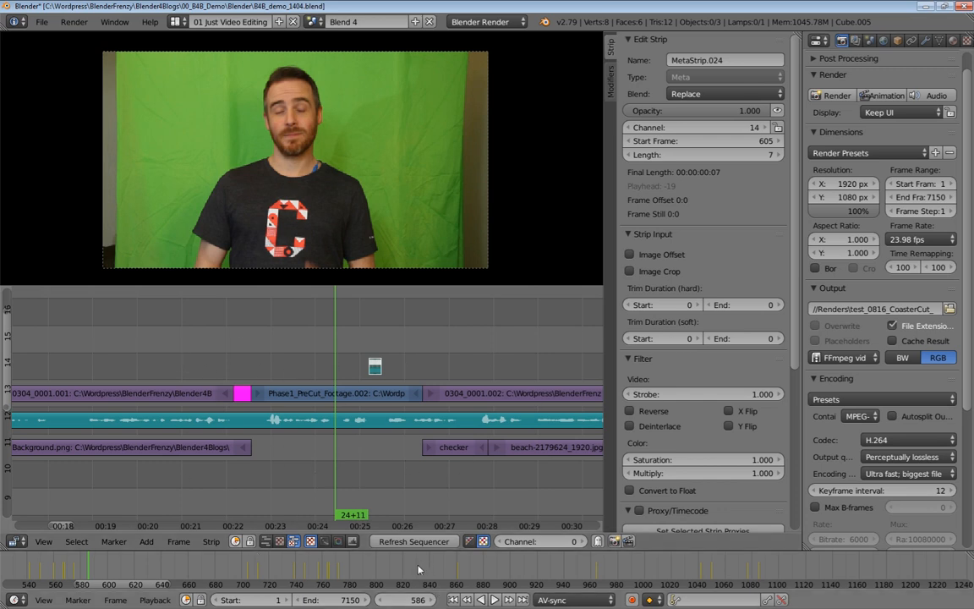
key(Home)
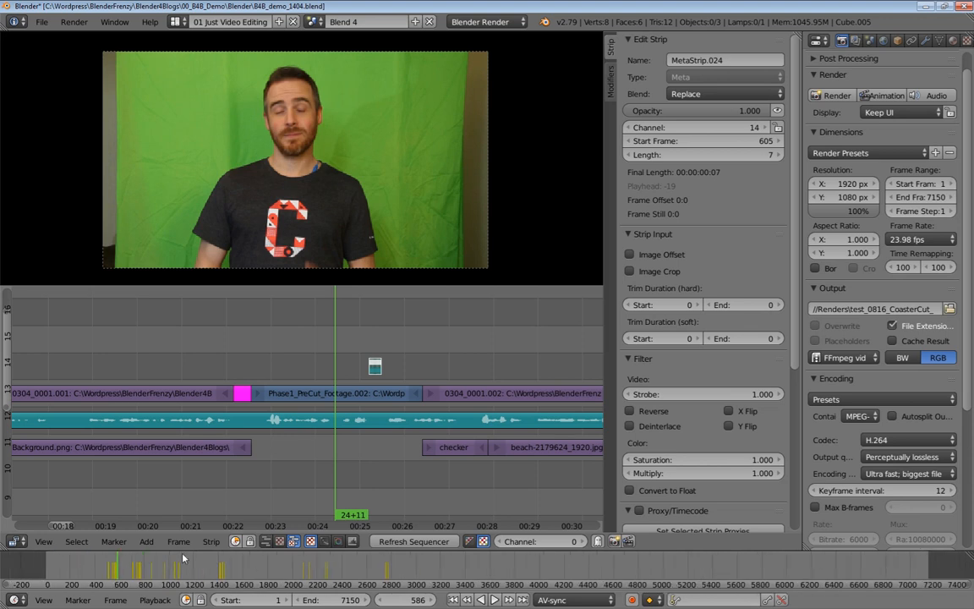
mouse_move(230, 335)
mouse_down()
mouse_move(206, 342)
mouse_move(222, 353)
mouse_up()
key(alt+a)
key(alt+a)
key(shift+alt+a)
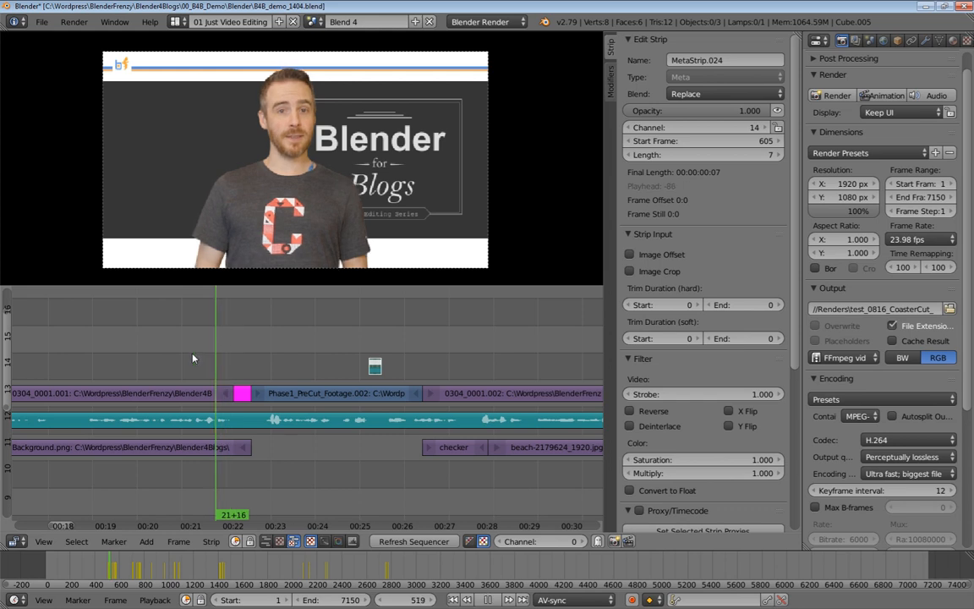
Scrub and play through the intro into the beach background section.
drag(134, 349, 588, 348)
middle_drag(587, 349, 499, 346)
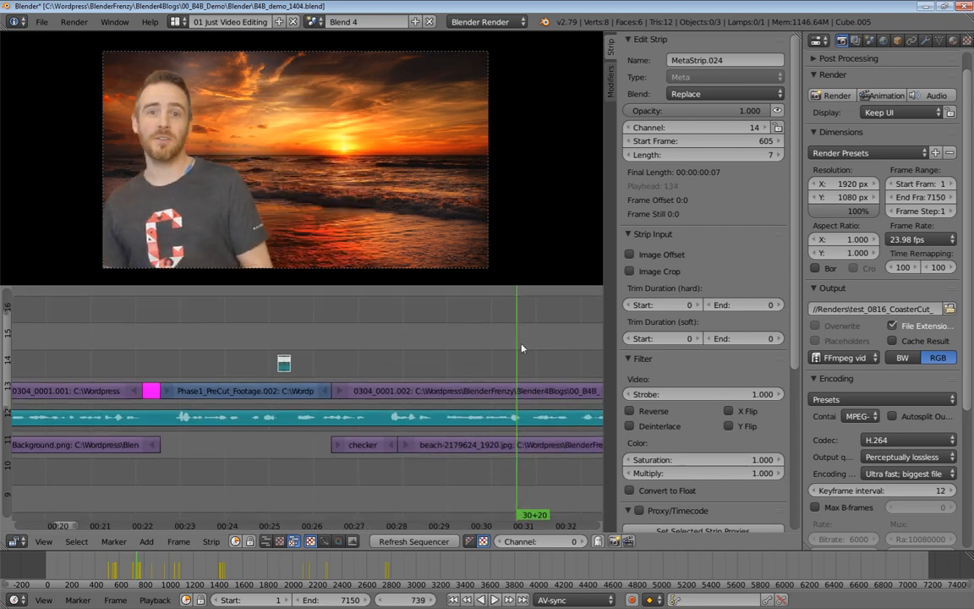
key(alt+a)
drag(551, 342, 550, 344)
ctrl+middle_drag(549, 343, 488, 362)
drag(425, 359, 436, 360)
key(alt+a)
Set the playback range to end at frame 768 and start at frame 484.
middle_drag(401, 346, 454, 357)
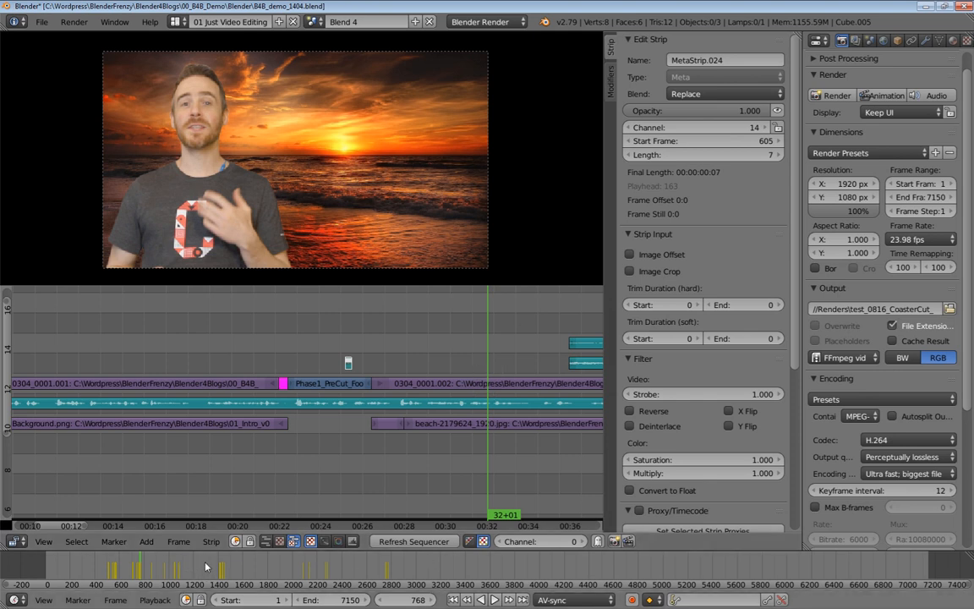
key(e)
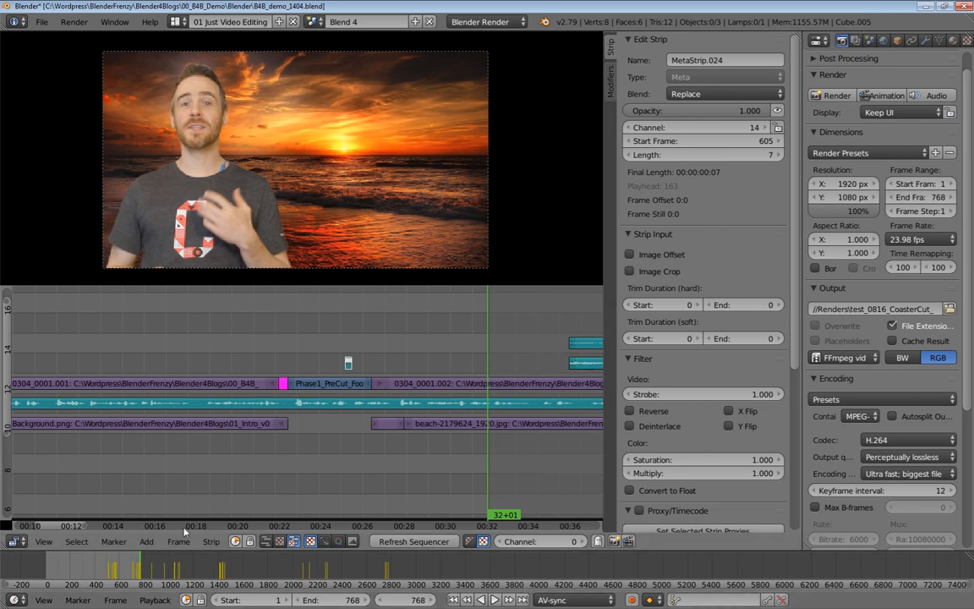
mouse_move(203, 348)
mouse_down()
mouse_move(154, 351)
mouse_move(209, 354)
mouse_up()
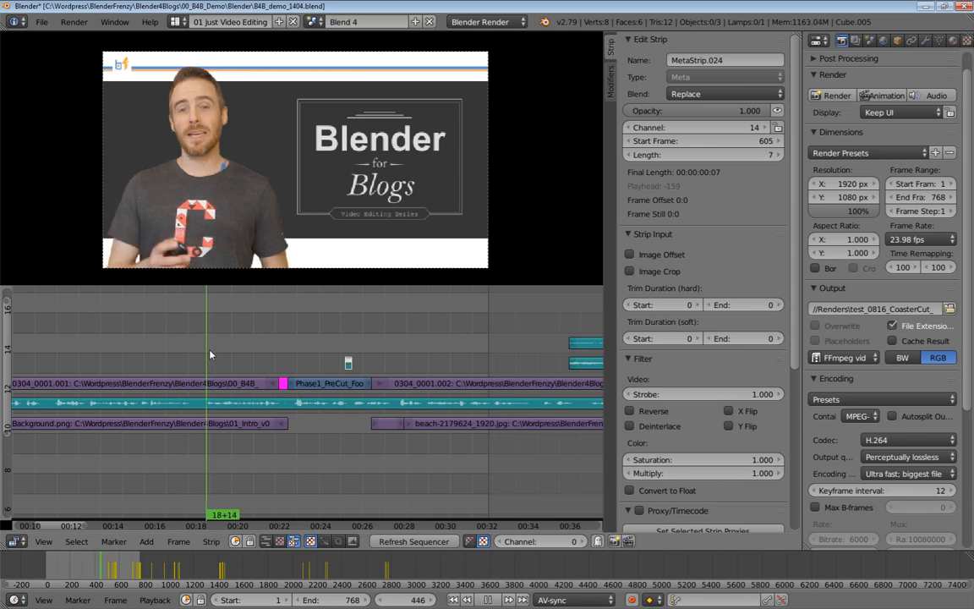
drag(260, 356, 239, 354)
key(alt+a)
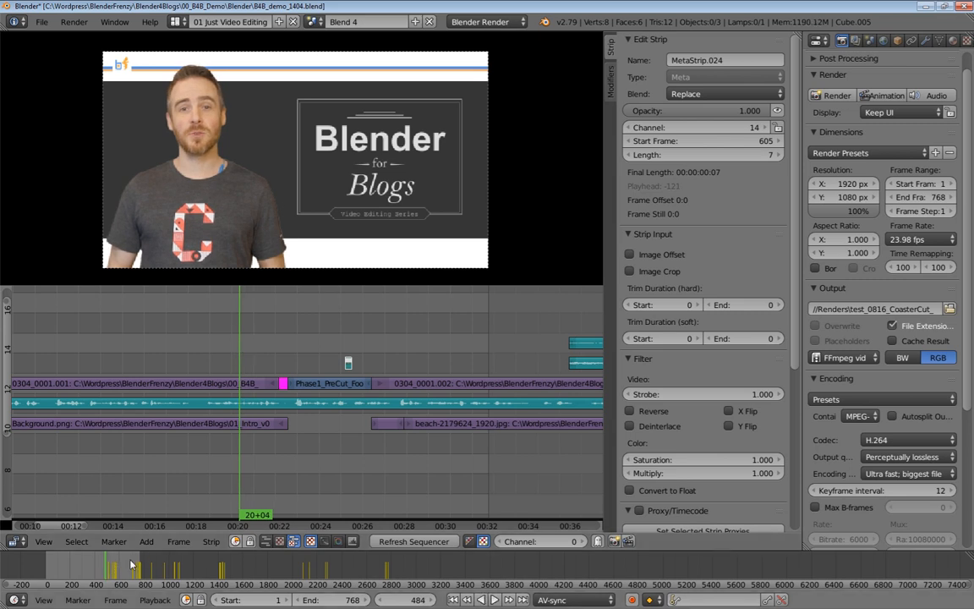
key(s)
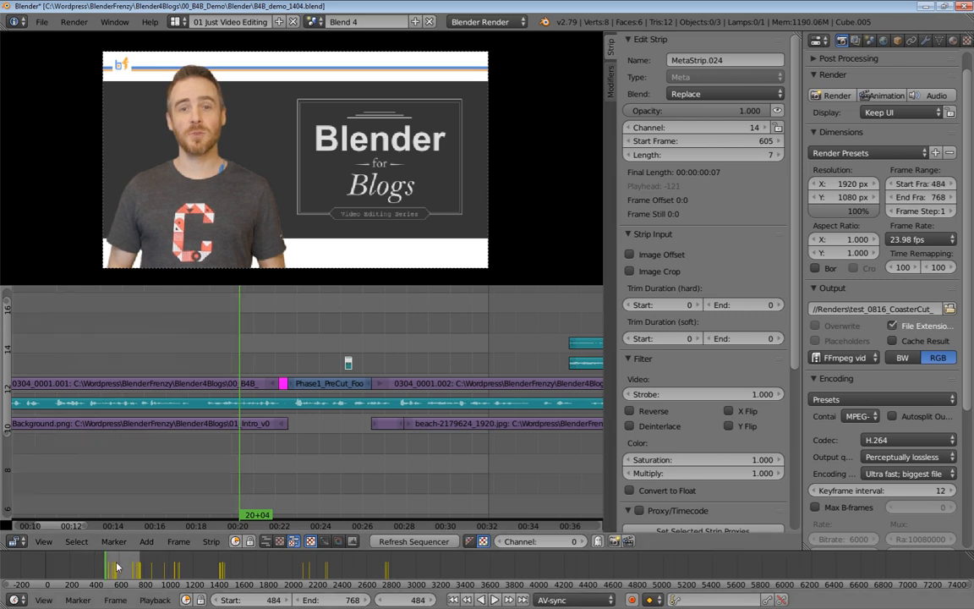
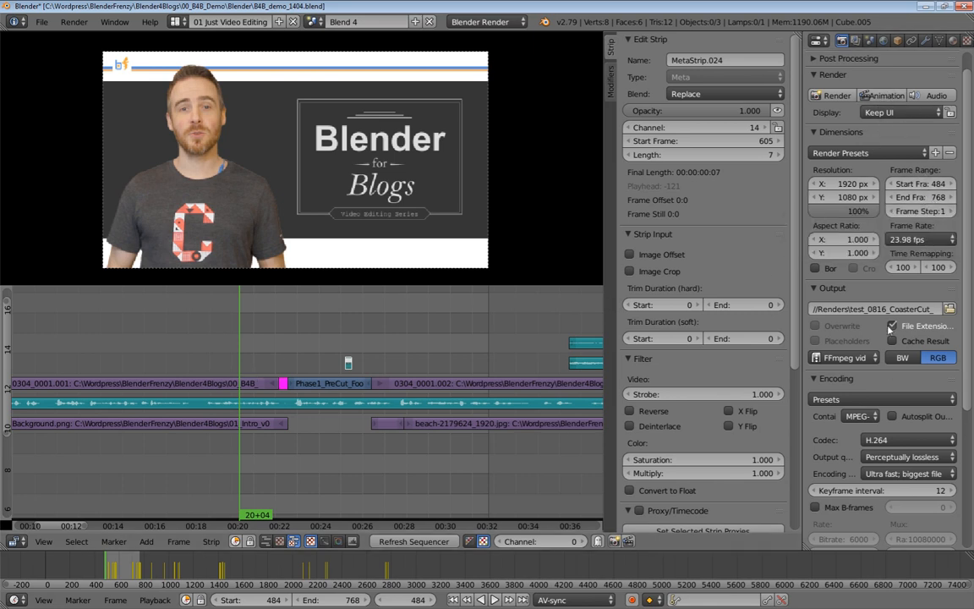
Change the render output path to //Renders\test_originfootage_ and save the blend file.
click(934, 310)
drag(936, 311, 863, 319)
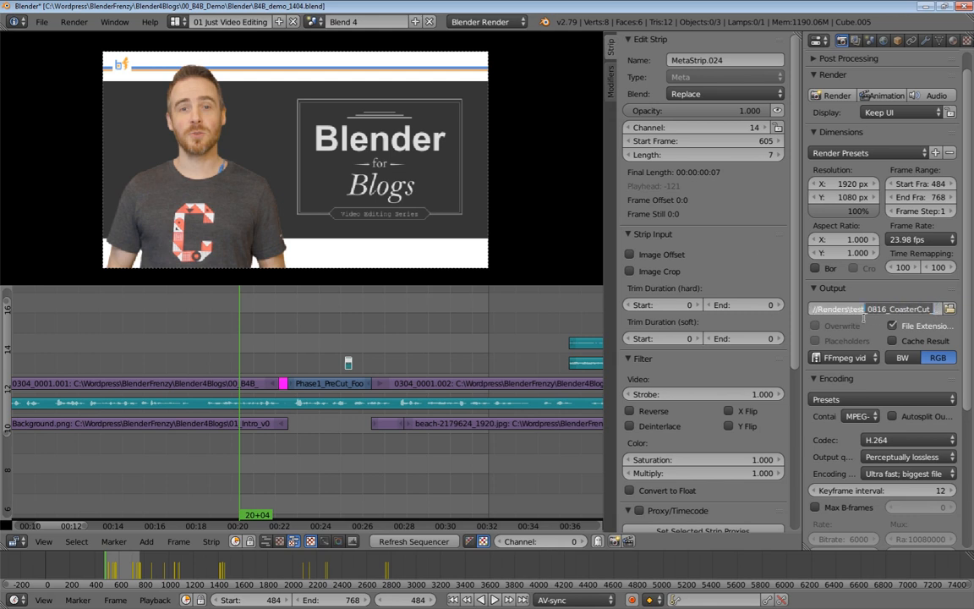
key(BackSpace)
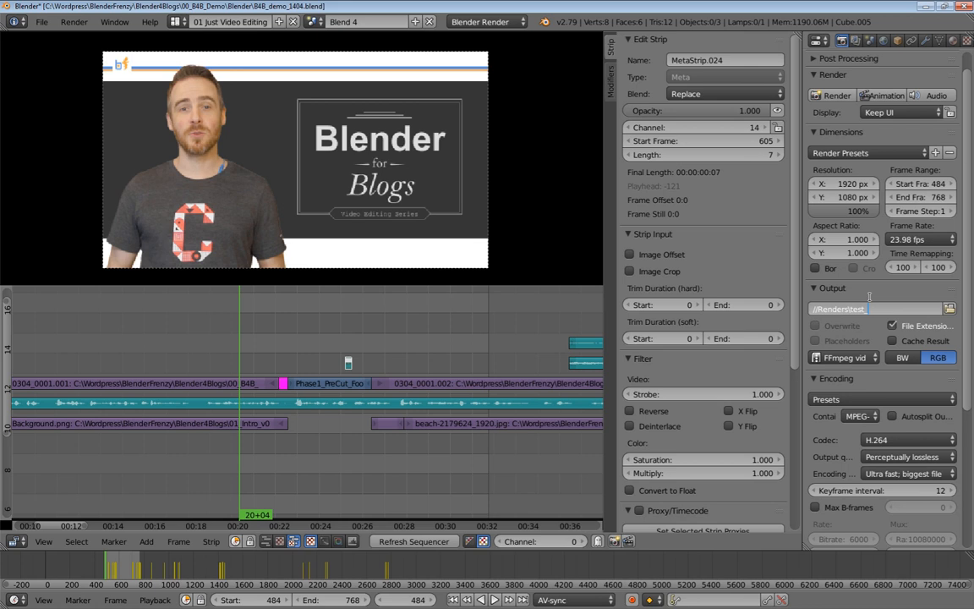
text(iginfootage_)
drag(805, 321, 768, 321)
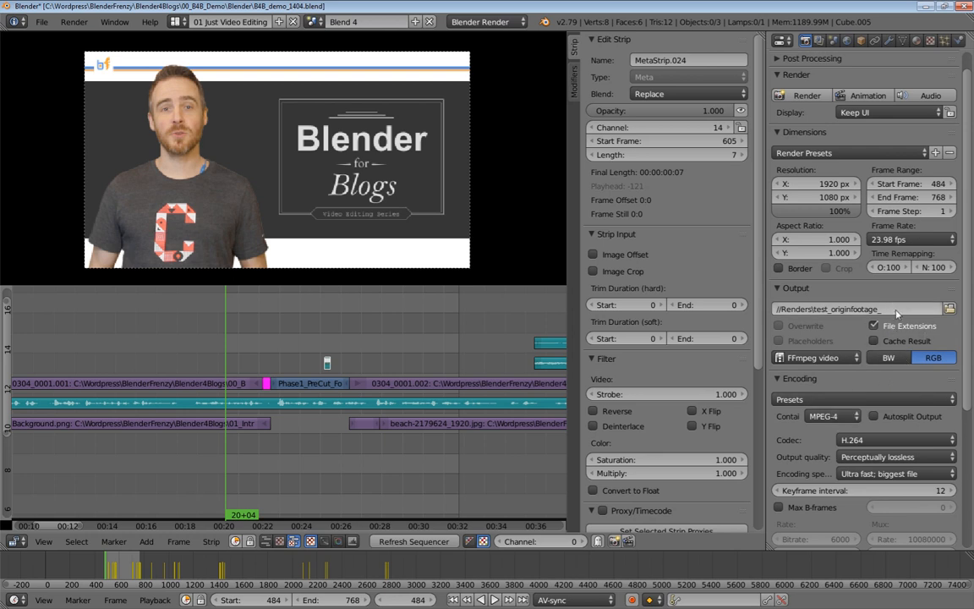
key(ctrl+s)
click(824, 296)
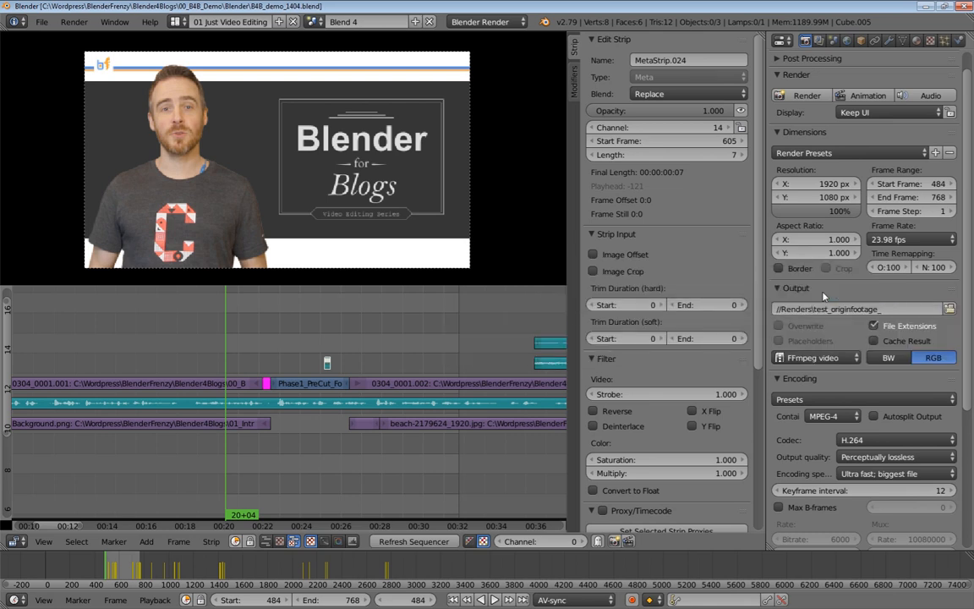
Change the render output path to //Renders\test_1404_originfootage_.
click(887, 309)
key(Return)
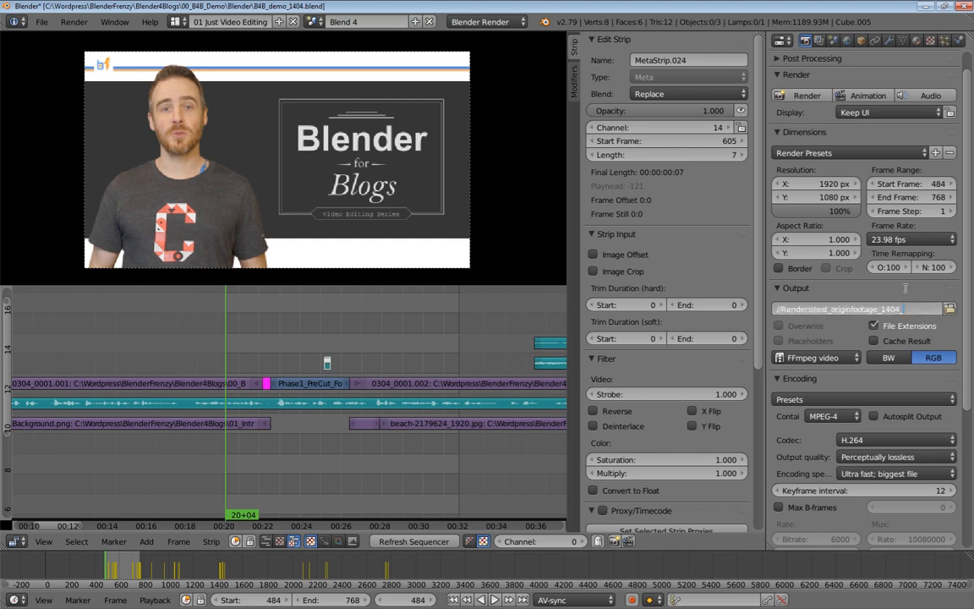
drag(911, 313, 835, 309)
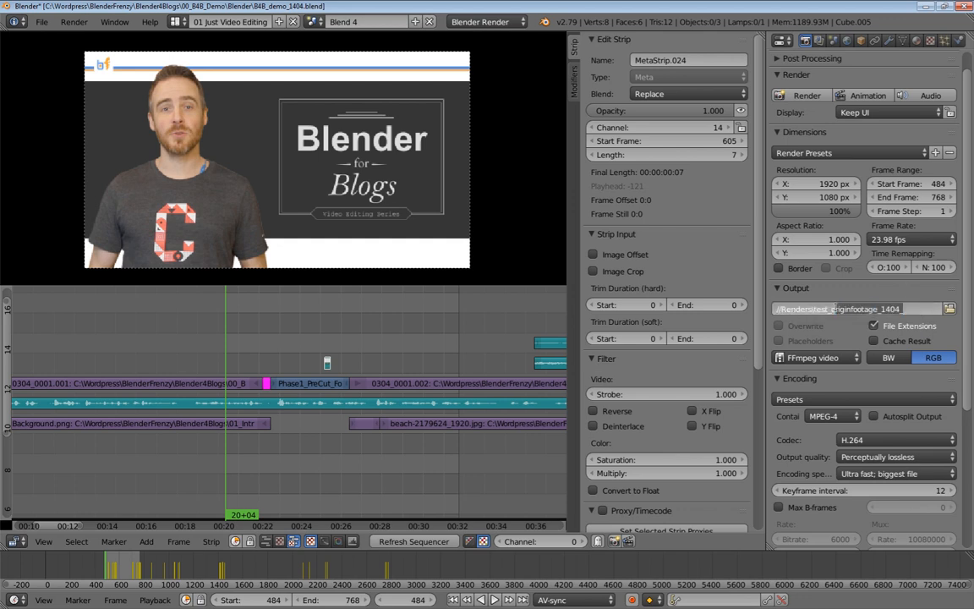
click(836, 309)
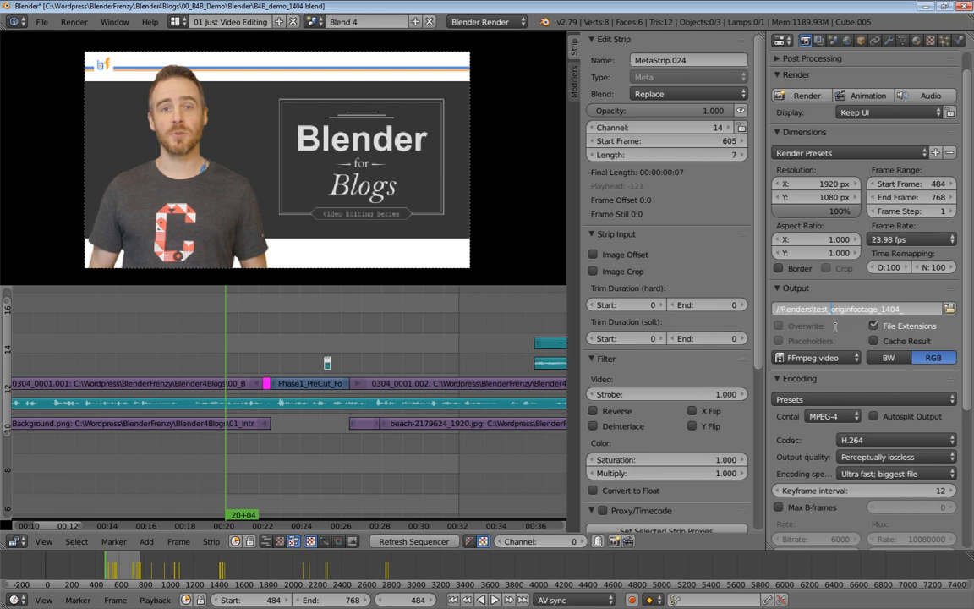
text(1404_)
key(BackSpace)
key(BackSpace)
key(BackSpace)
key(Return)
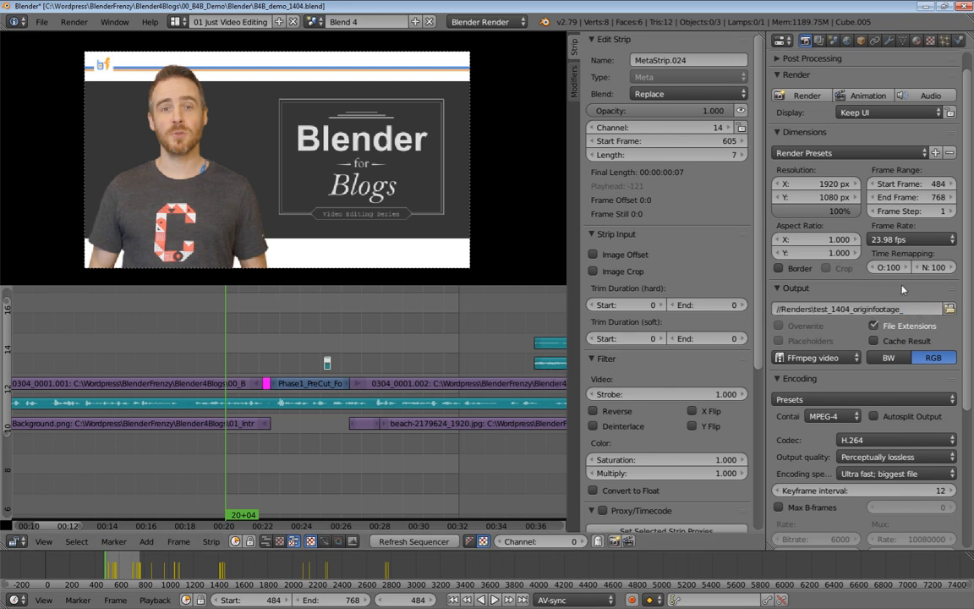
Render the animation for the 484–768 frame range.
click(872, 193)
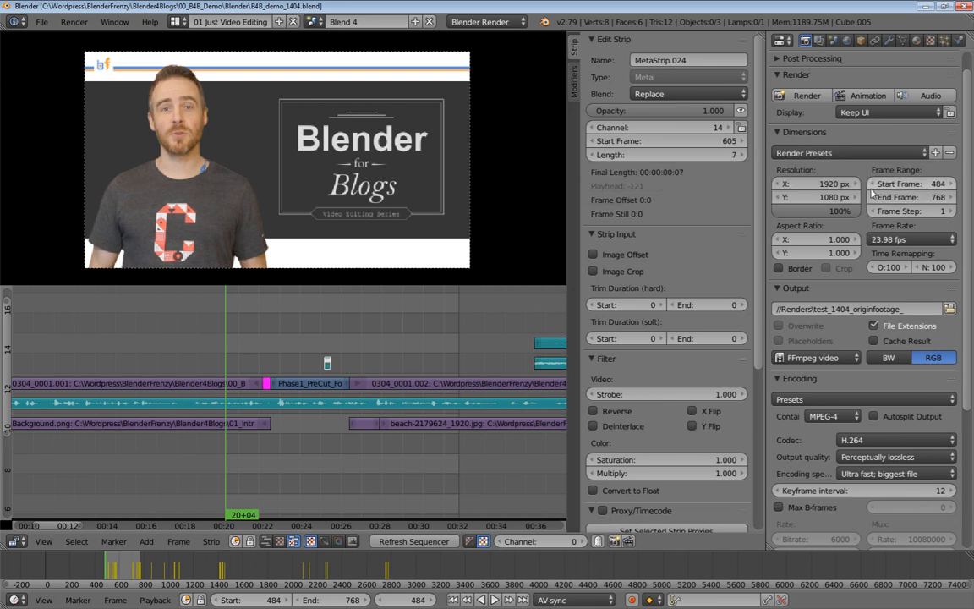
click(861, 96)
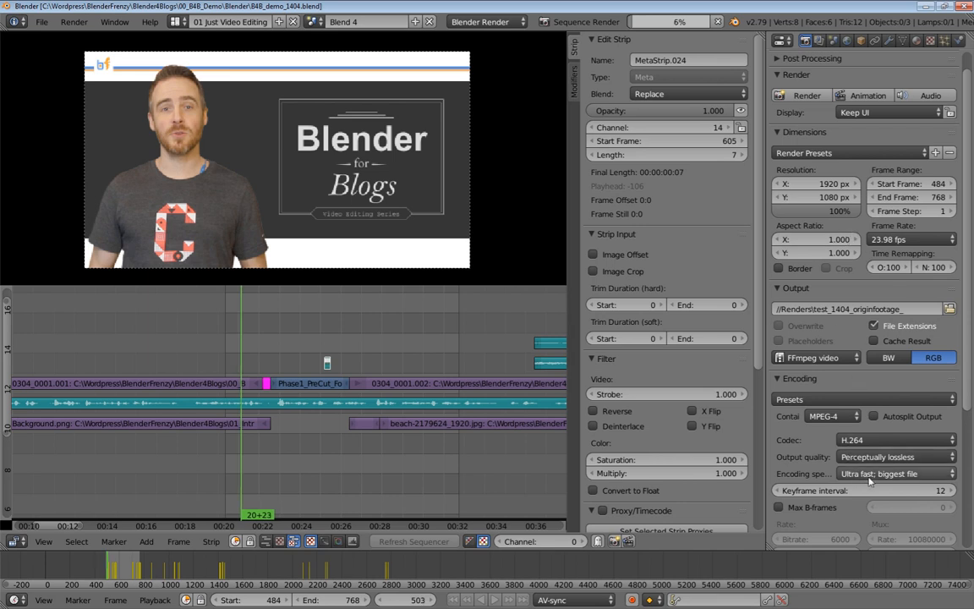
scroll(913, 374, down, 3)
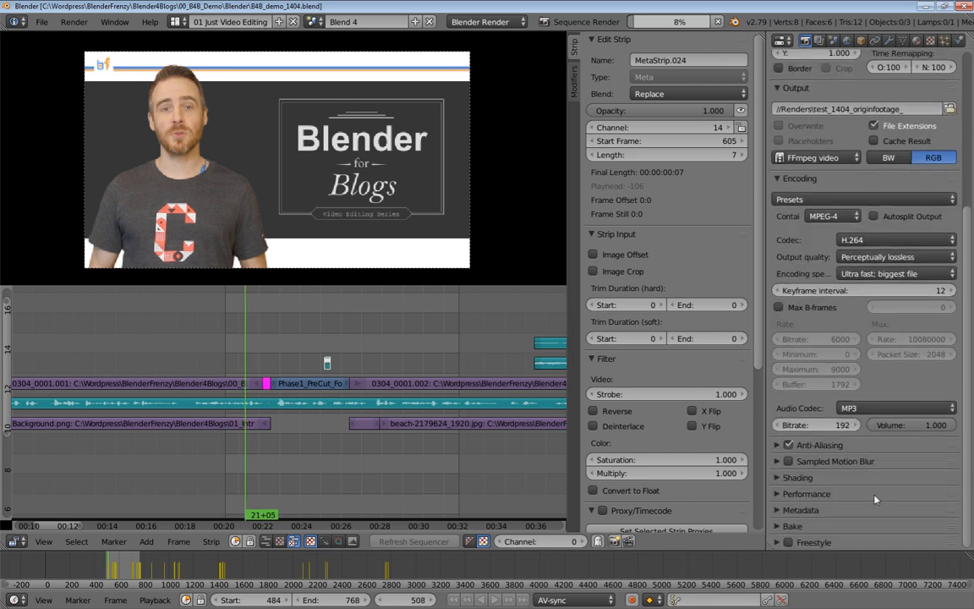
scroll(878, 432, up, 4)
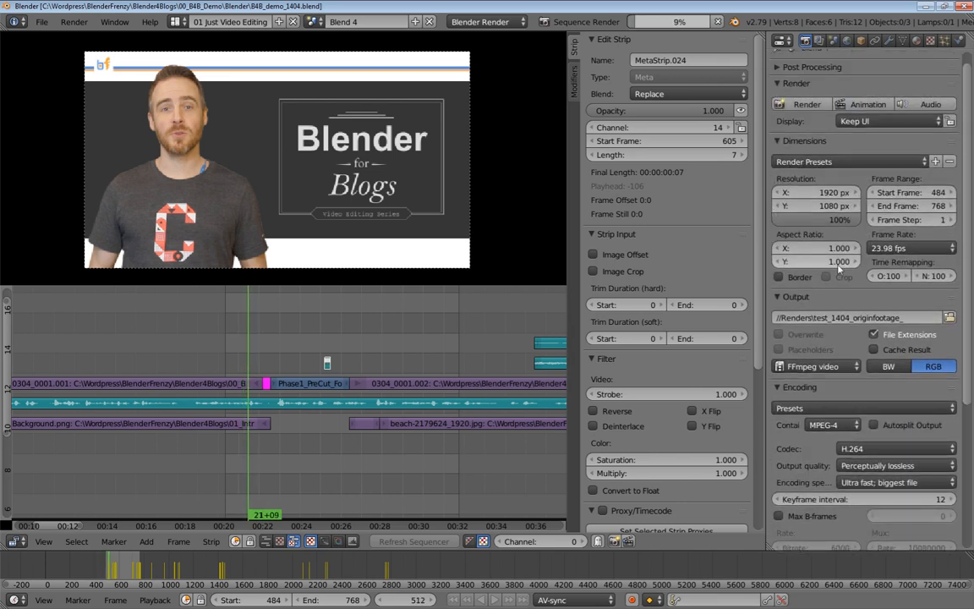
scroll(803, 338, down, 3)
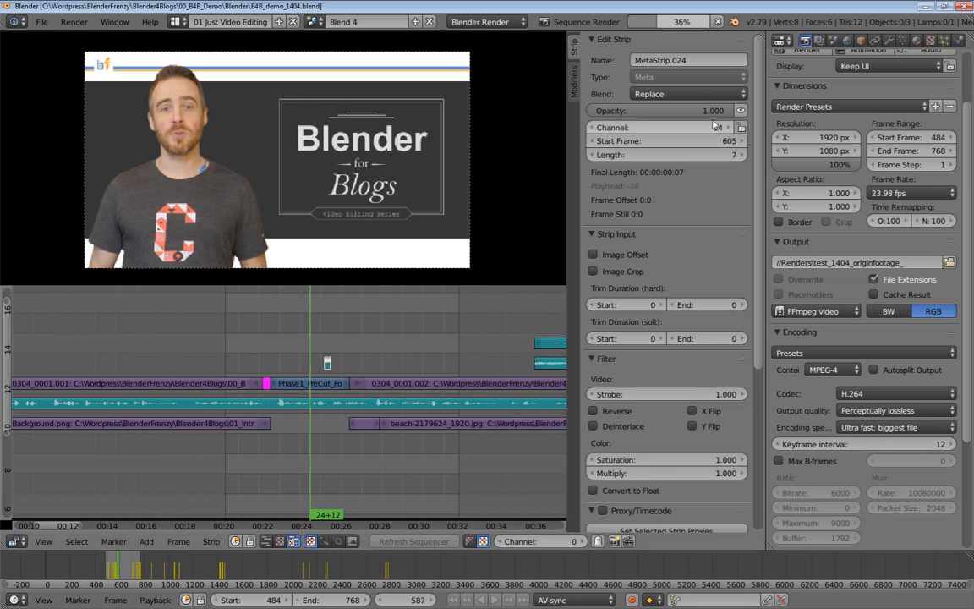
mouse_move(669, 25)
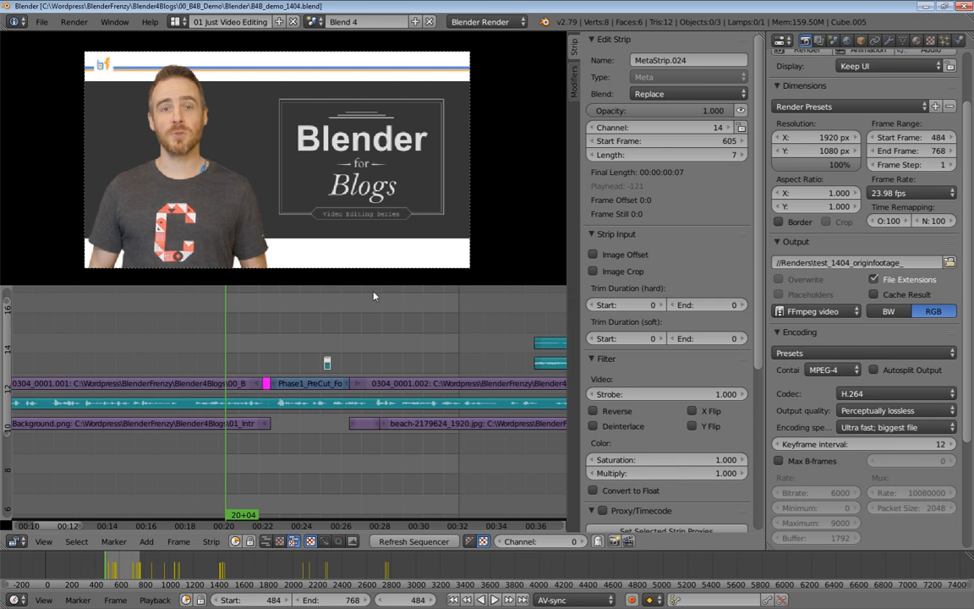
Open the rendered test_1404_originfootage_0484-0768.mp4 from the Renders folder in a media player.
ctrl+middle_drag(526, 384, 475, 391)
click(221, 607)
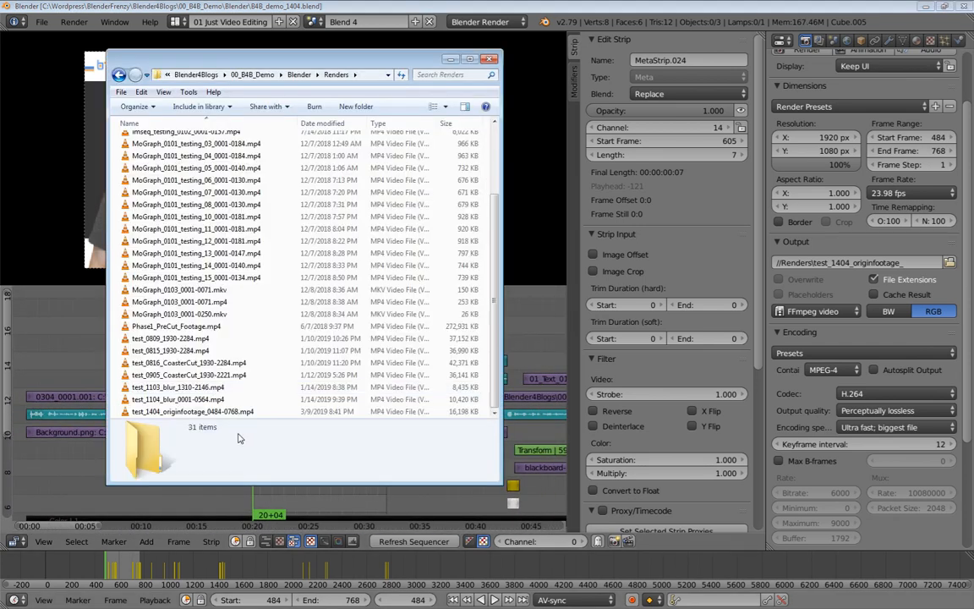
click(135, 410)
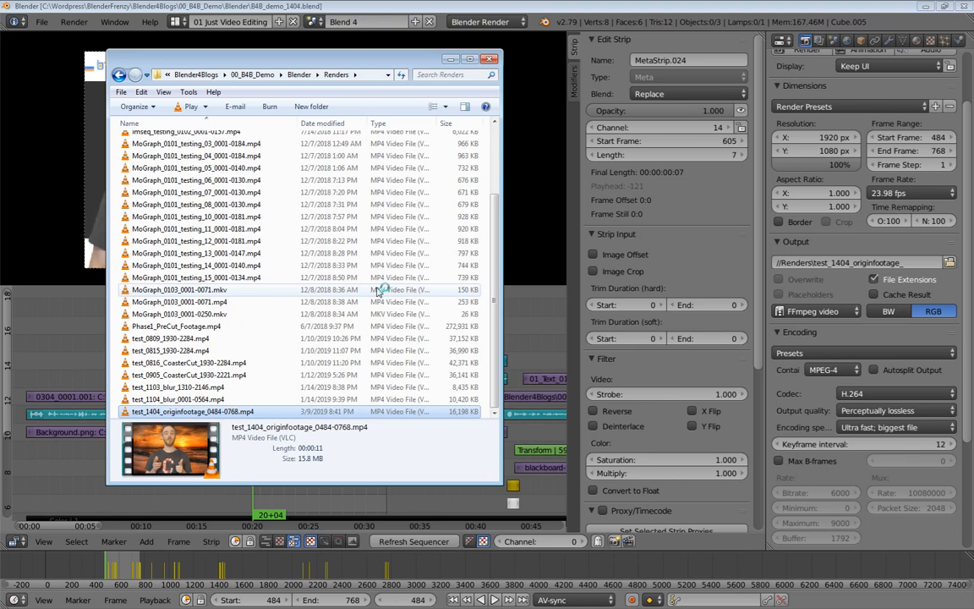
drag(346, 241, 512, 142)
double_click(517, 251)
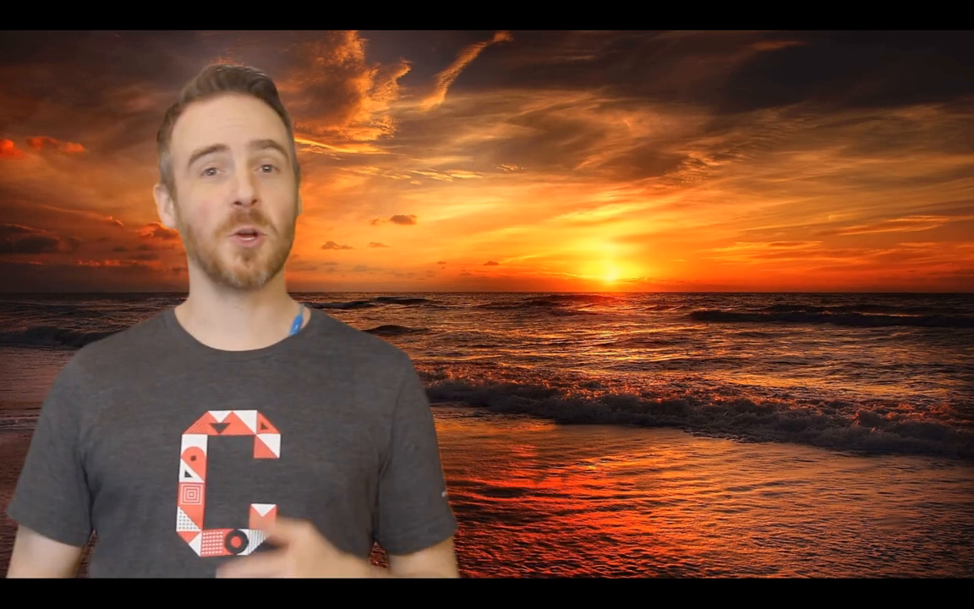
Scrub through the rendered video, then close the player and the folder window.
key(Escape)
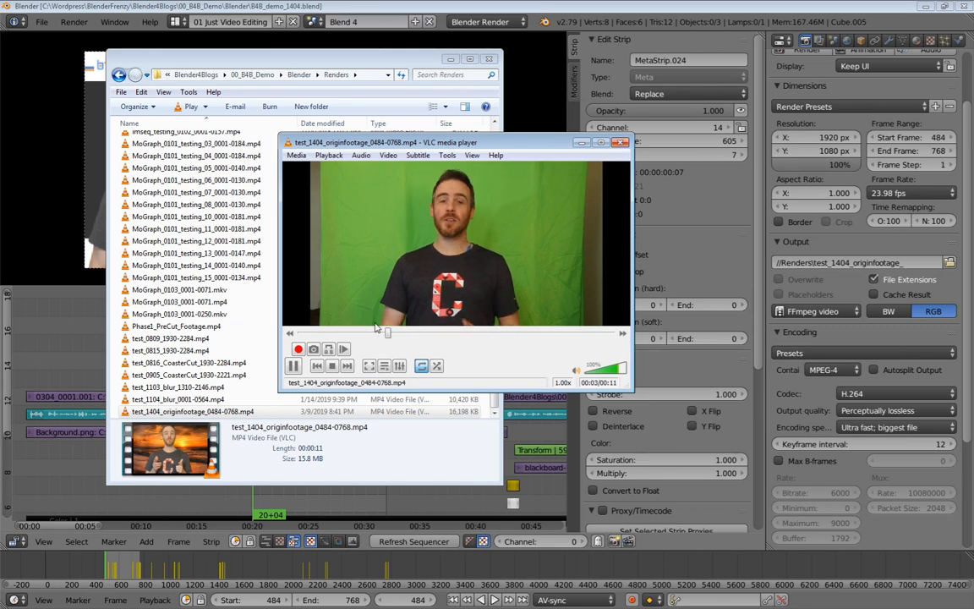
drag(389, 333, 294, 333)
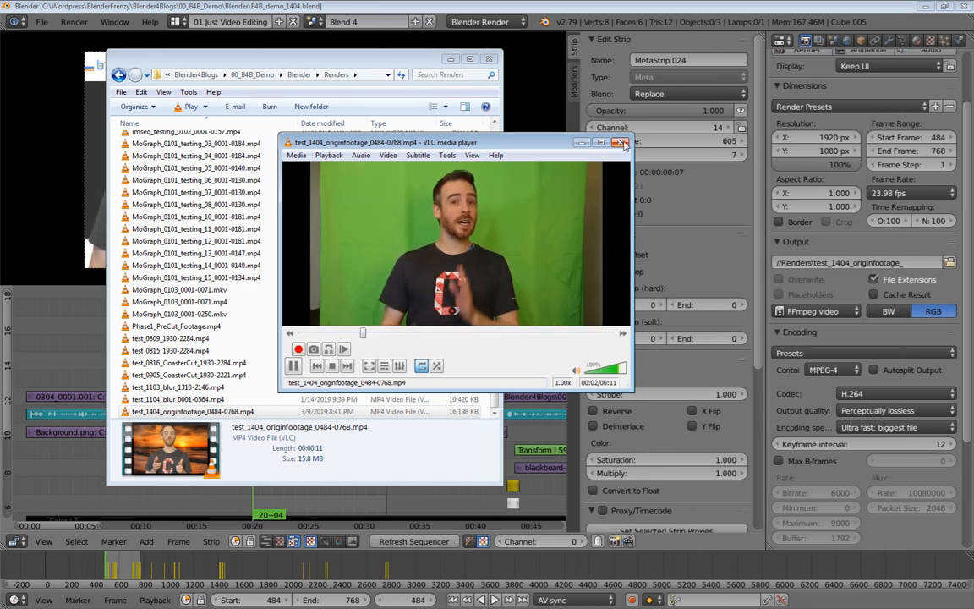
click(621, 143)
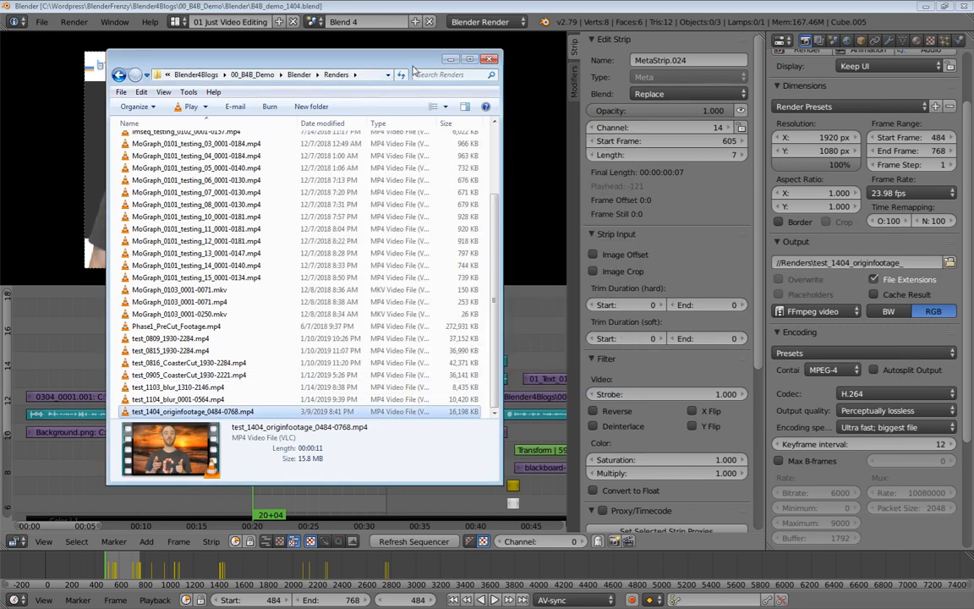
key(alt+F4)
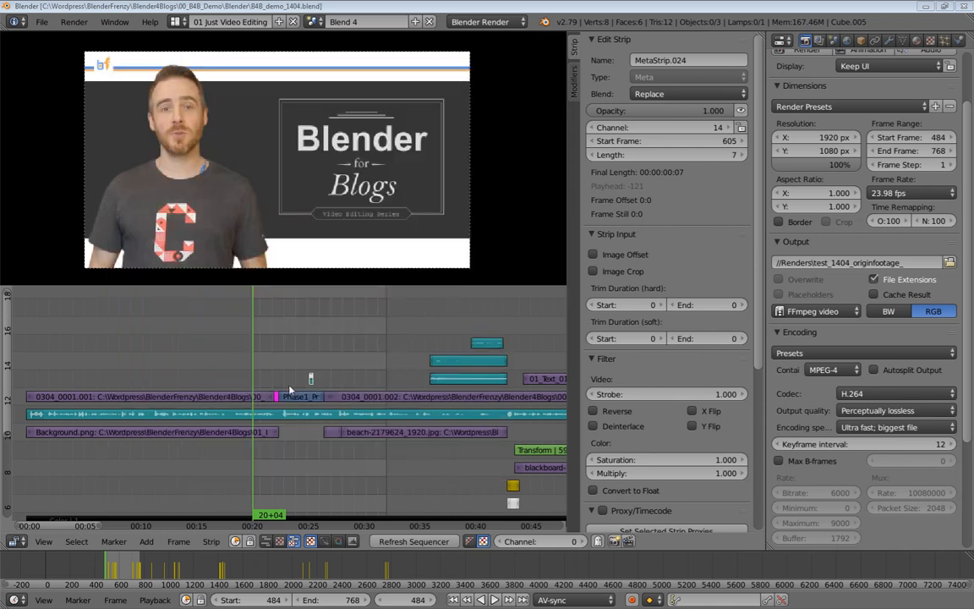
Zoom out along the sequencer timeline and scrub and play through the blackboard section with the text strips.
middle_drag(435, 397, 388, 413)
scroll(433, 399, down, 10)
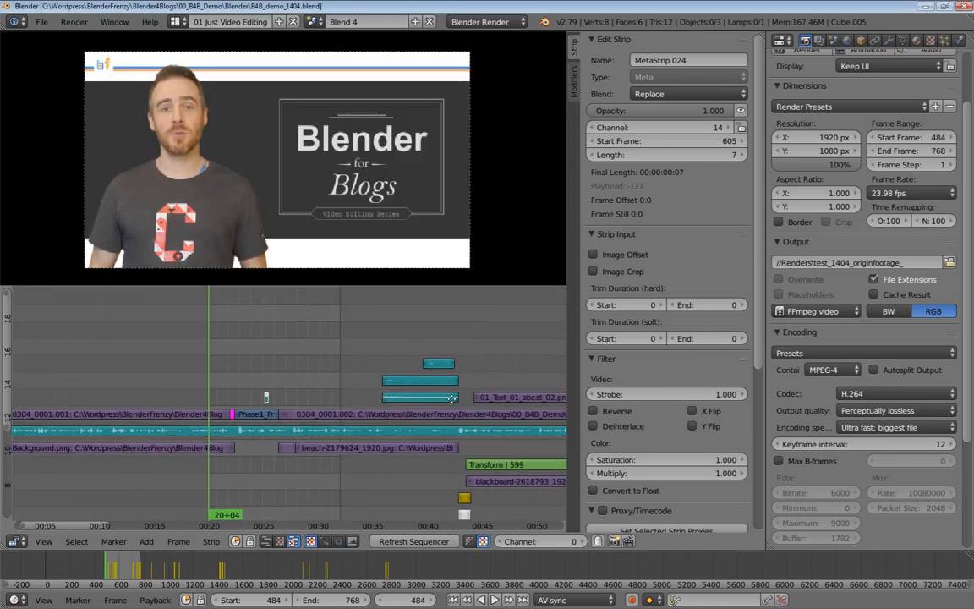
scroll(399, 425, down, 4)
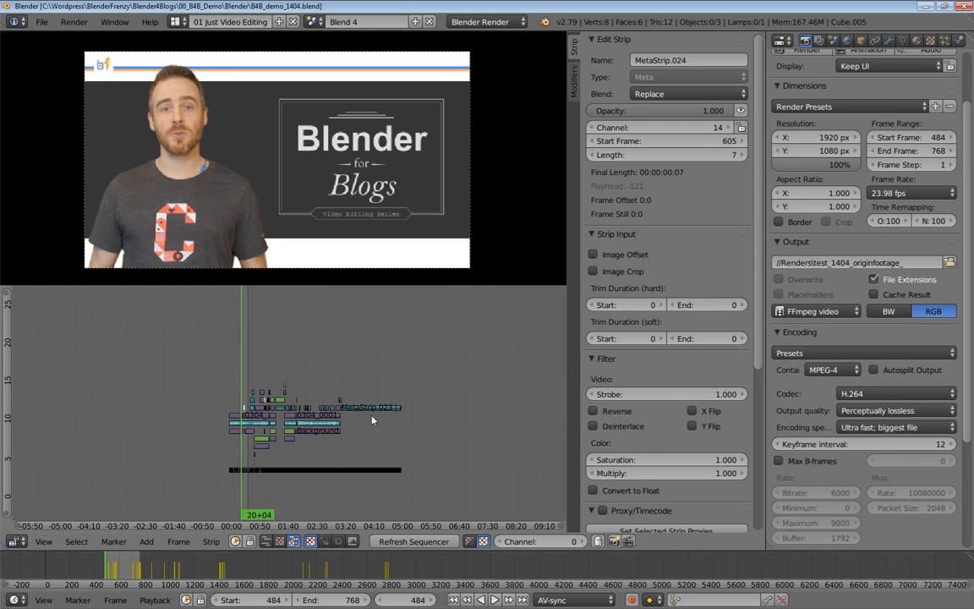
scroll(308, 410, up, 12)
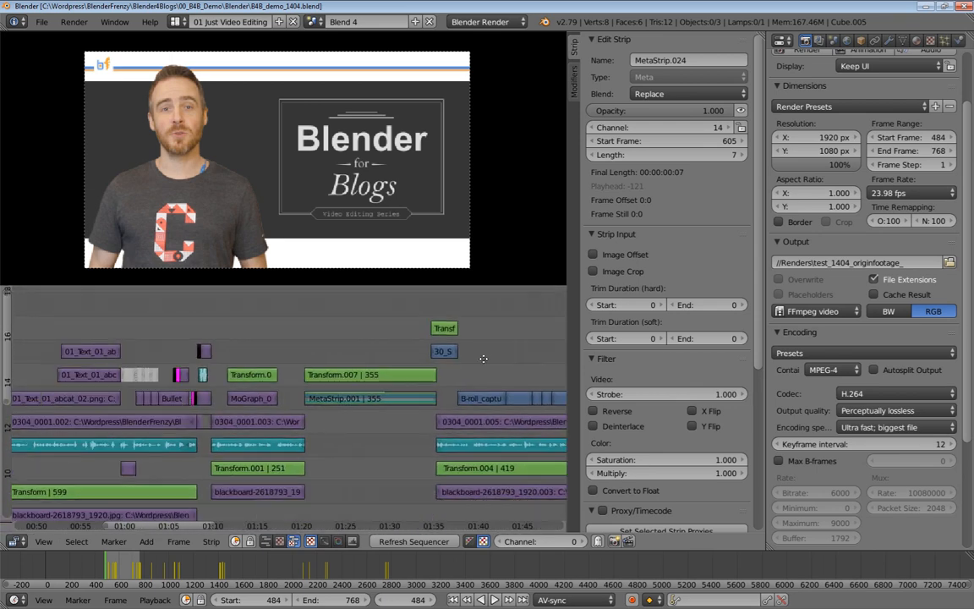
scroll(243, 357, up, 3)
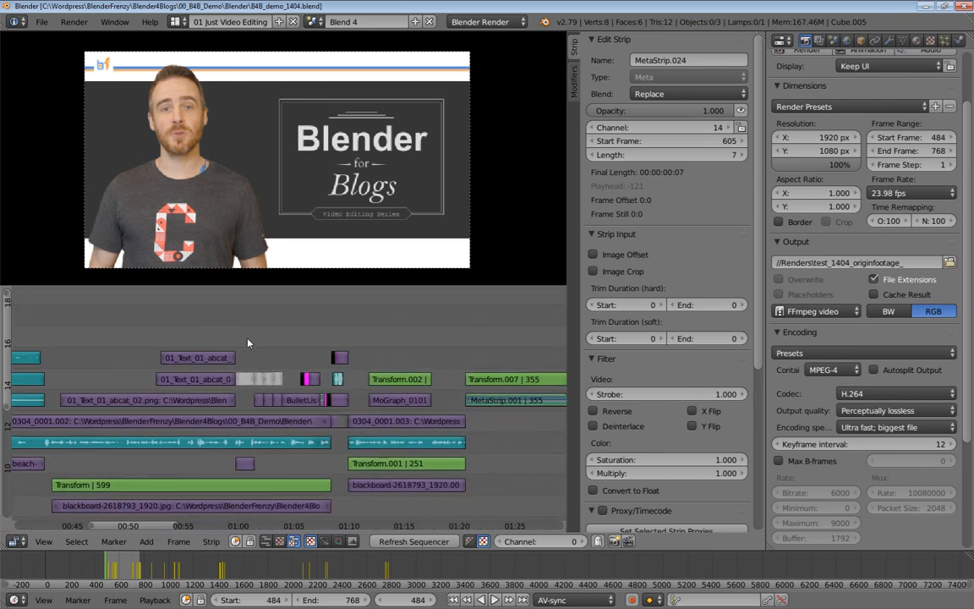
click(250, 341)
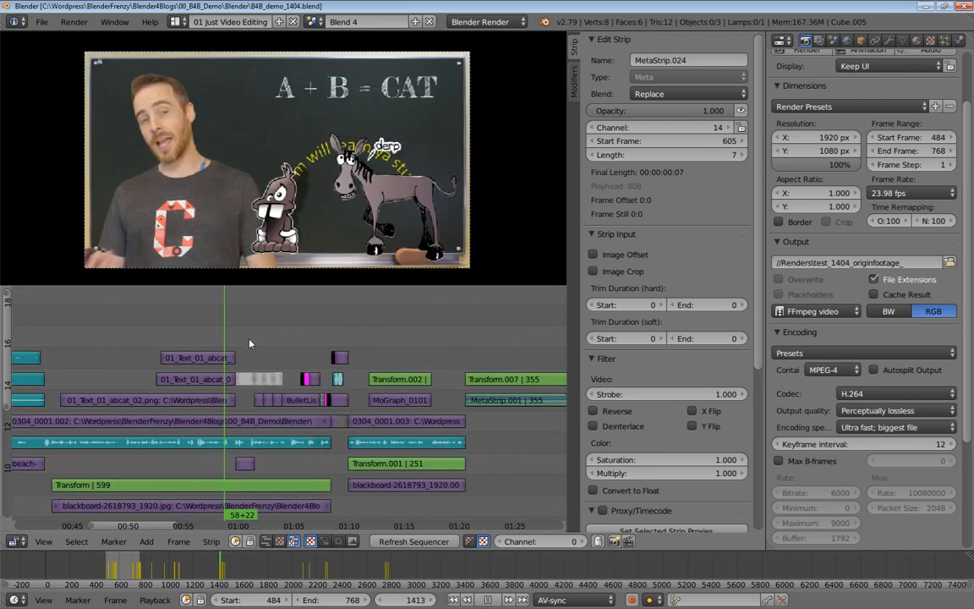
click(170, 333)
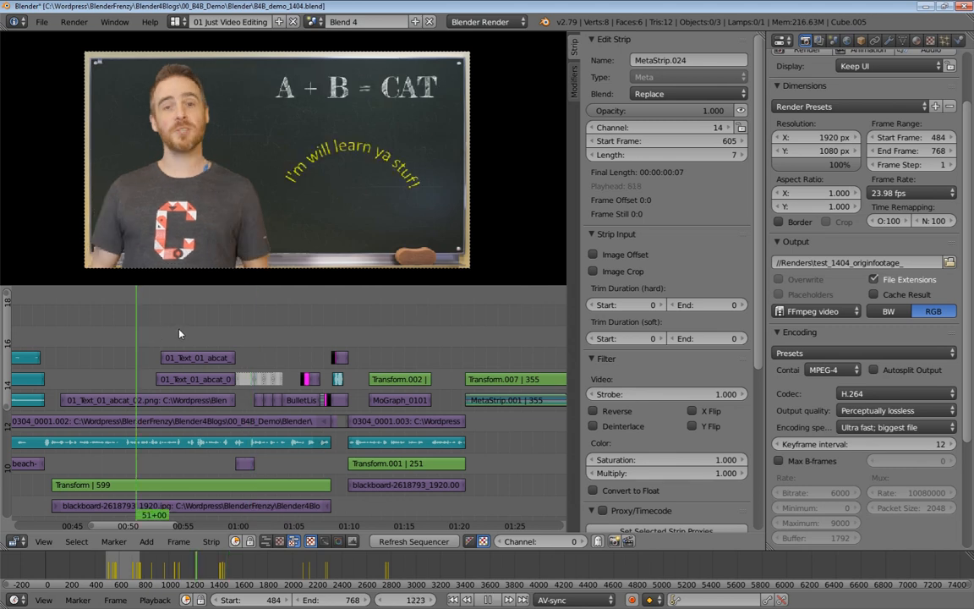
click(247, 345)
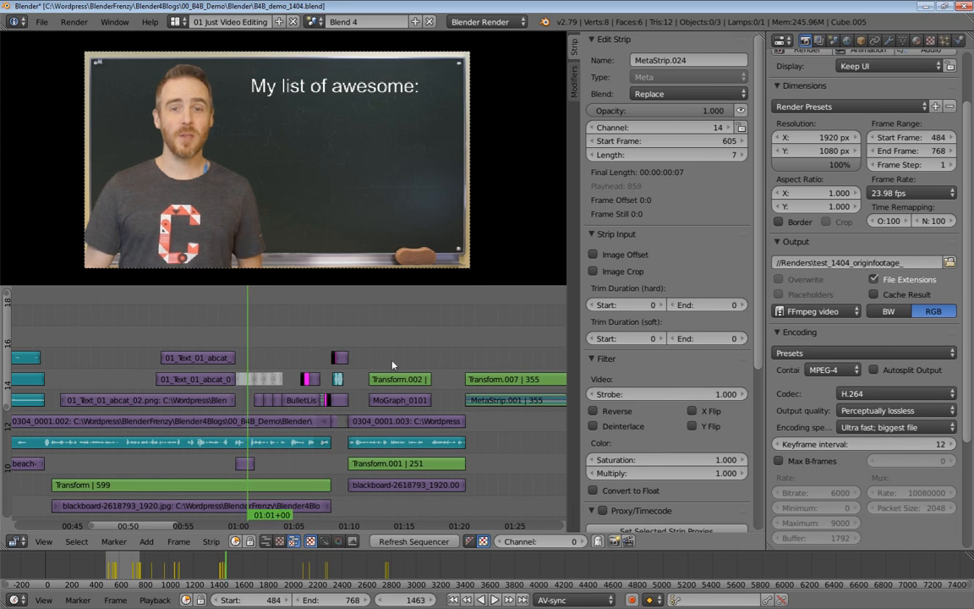
middle_drag(295, 336, 282, 334)
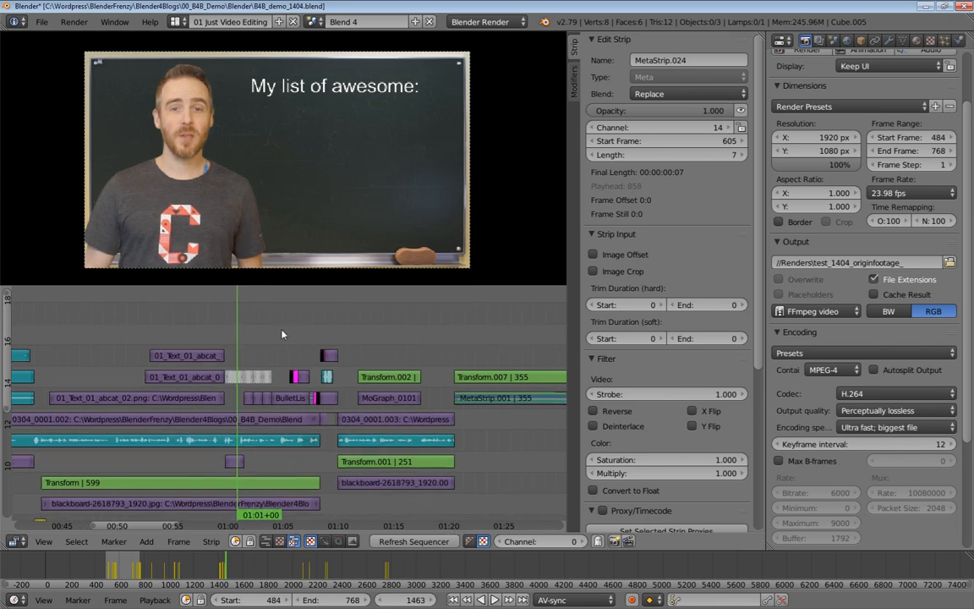
click(211, 333)
key(alt+a)
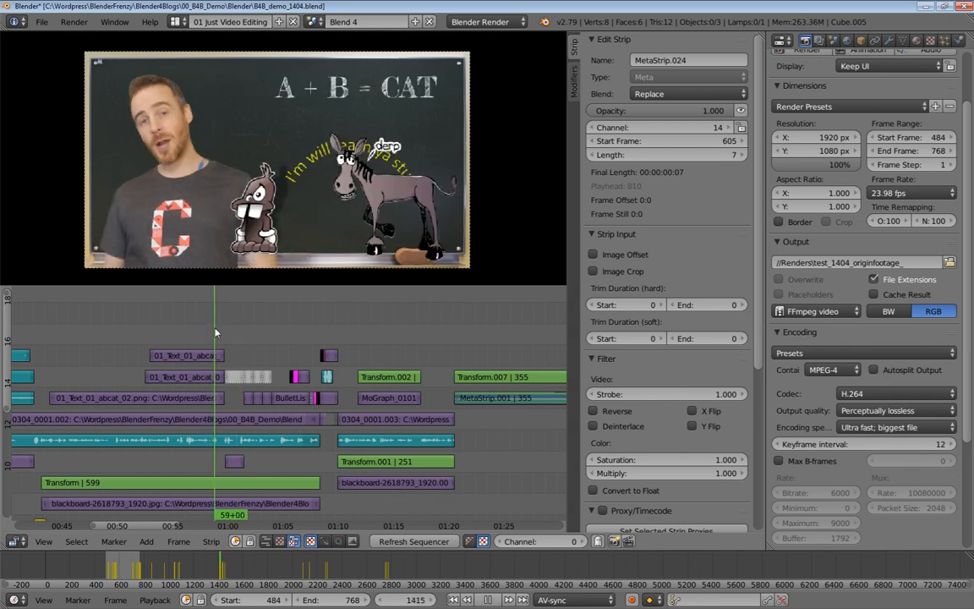
Scrub back to frame 1053 and set it as the playback range start.
click(142, 337)
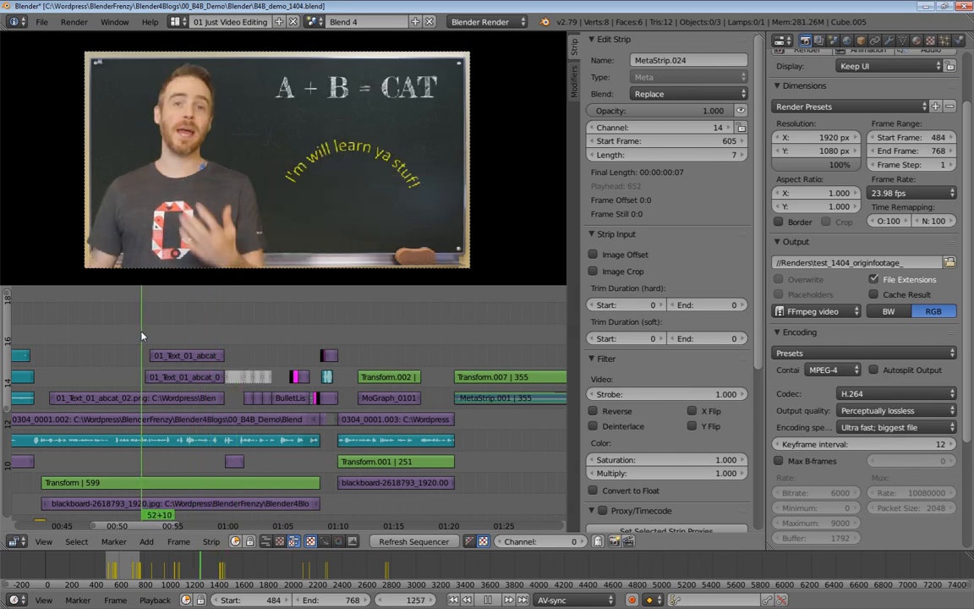
click(49, 355)
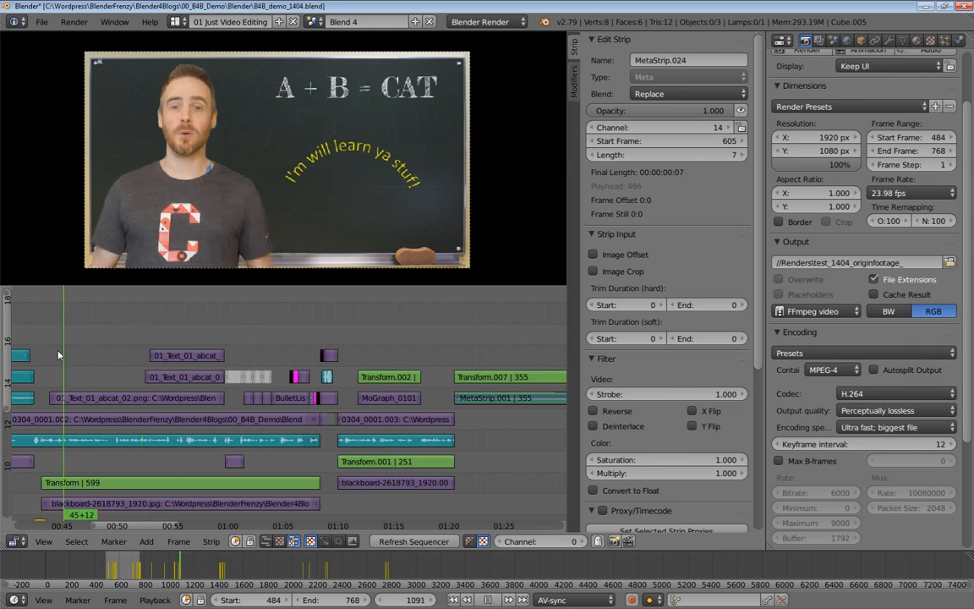
click(48, 354)
key(alt+a)
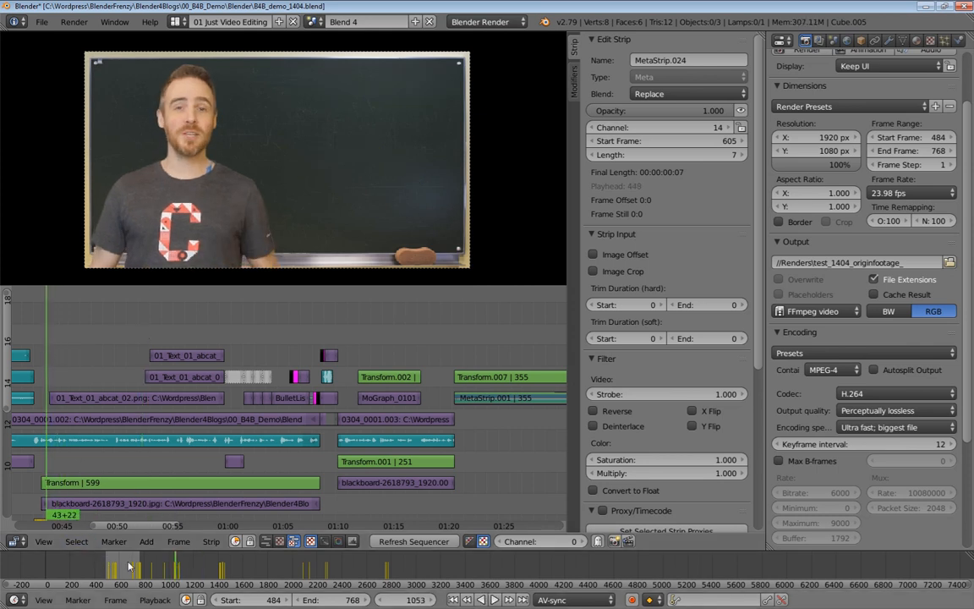
key(s)
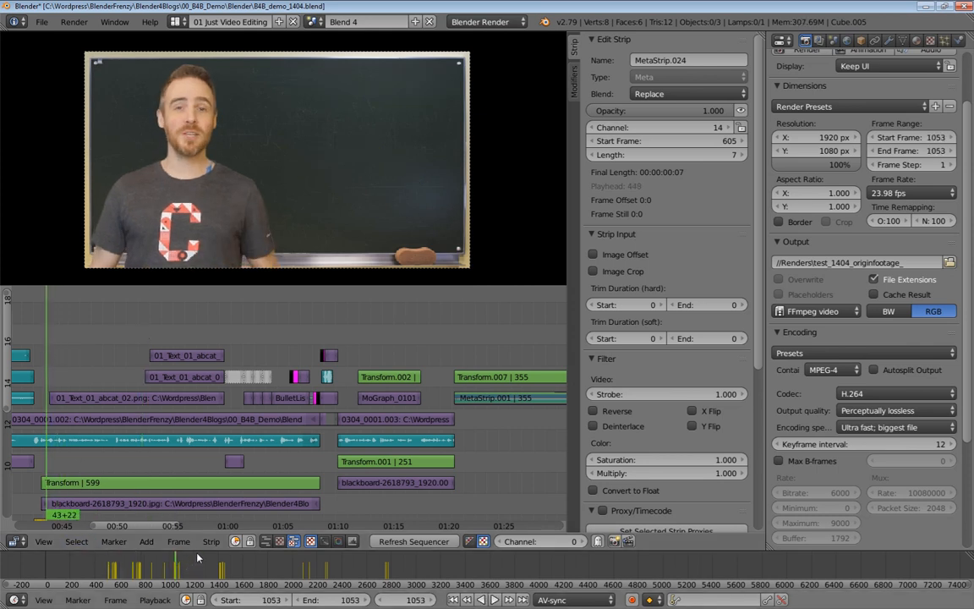
click(282, 335)
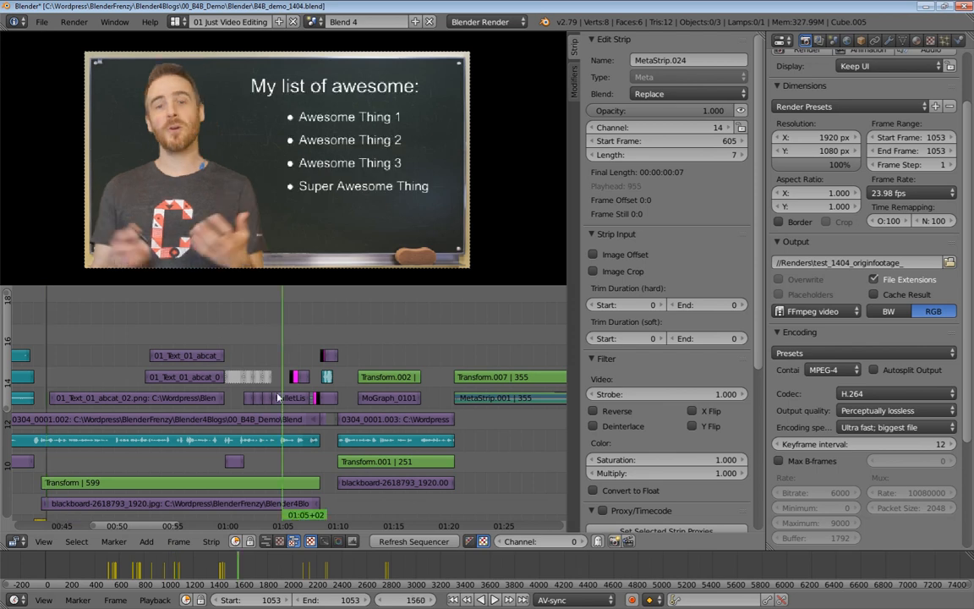
Set the playback range end to frame 1560 and the start to frame 1419.
key(e)
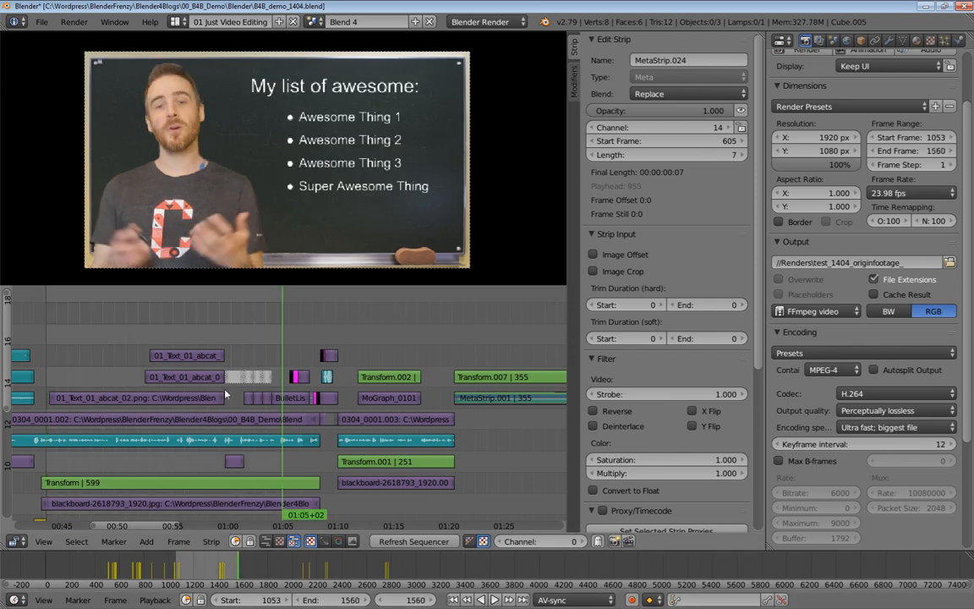
middle_drag(212, 332, 183, 329)
click(190, 330)
key(s)
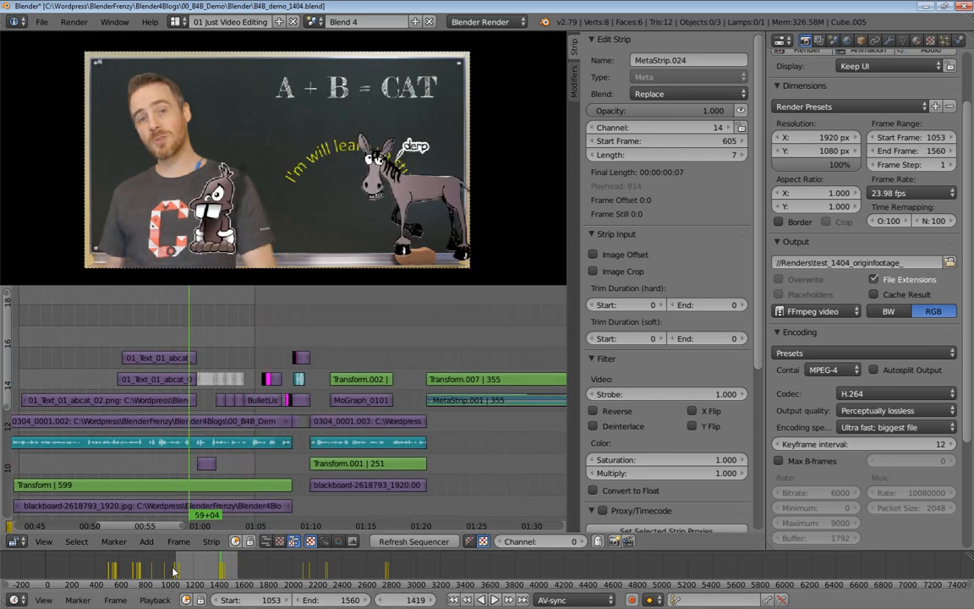
Play and scrub through the 1419–1560 range in the sequencer.
ctrl+middle_drag(222, 324, 285, 358)
key(alt+a)
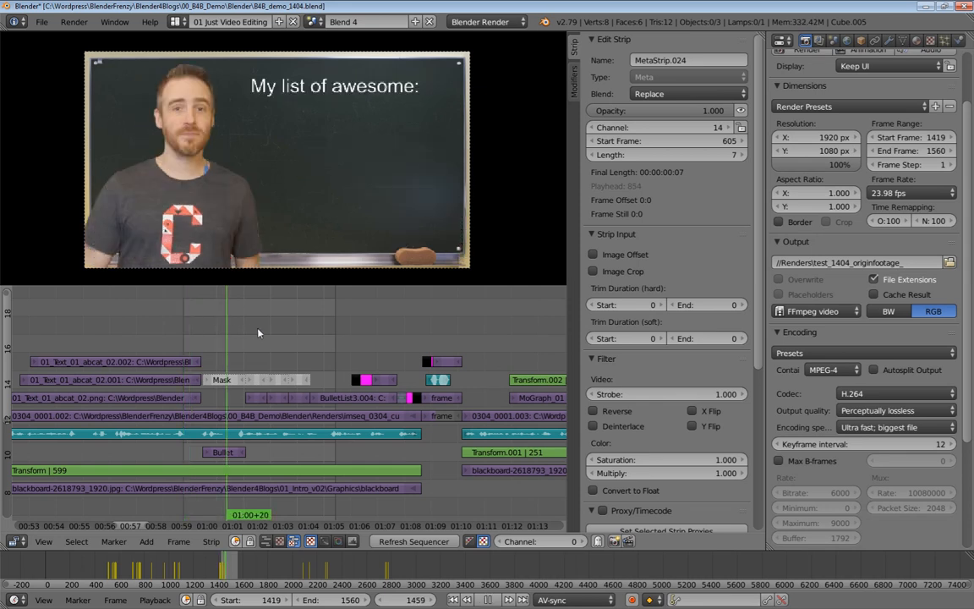
ctrl+middle_drag(338, 373, 300, 390)
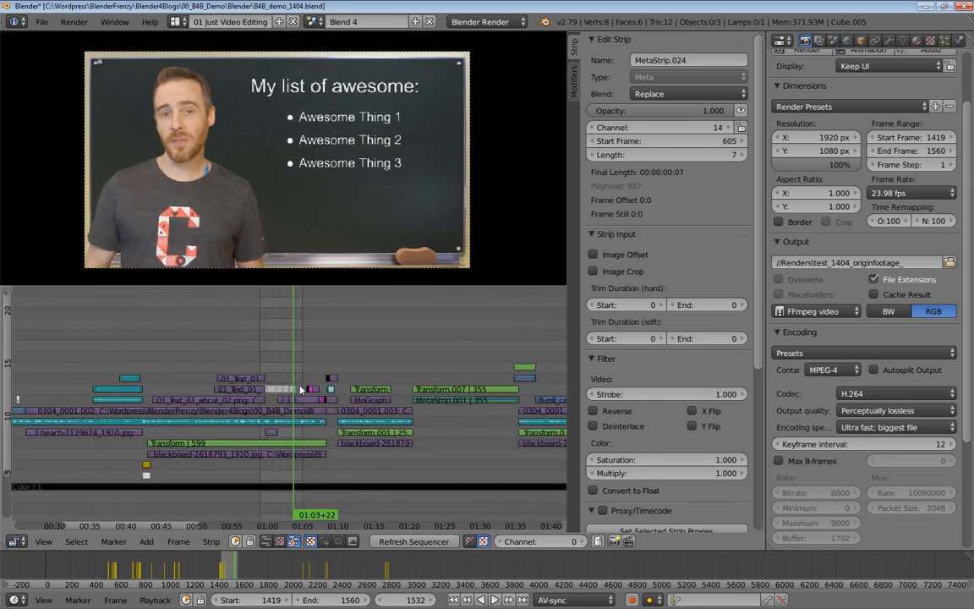
middle_drag(349, 386, 210, 391)
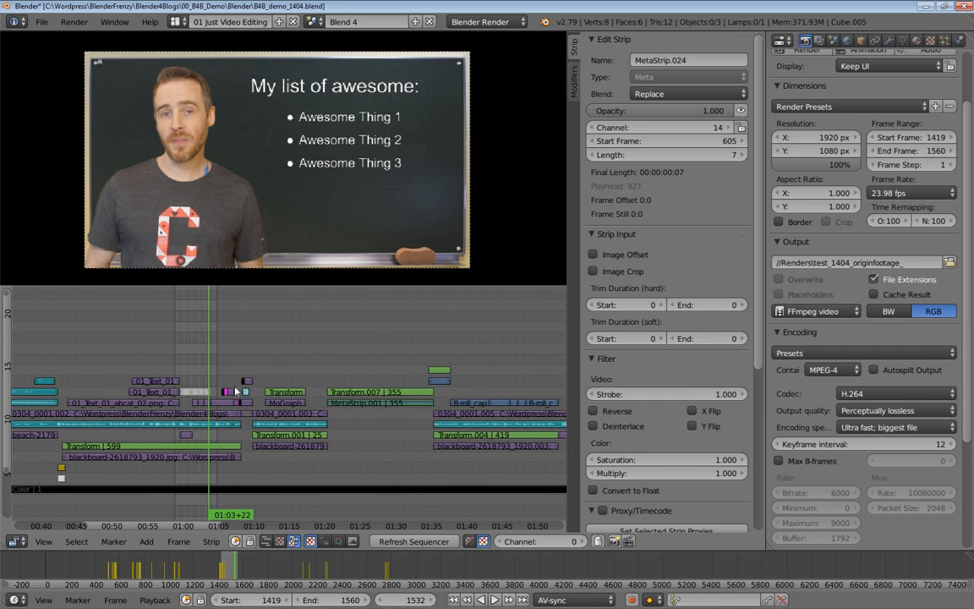
Set the playback range to run from frame 1 to frame 7436, covering the whole edit.
scroll(325, 399, down, 3)
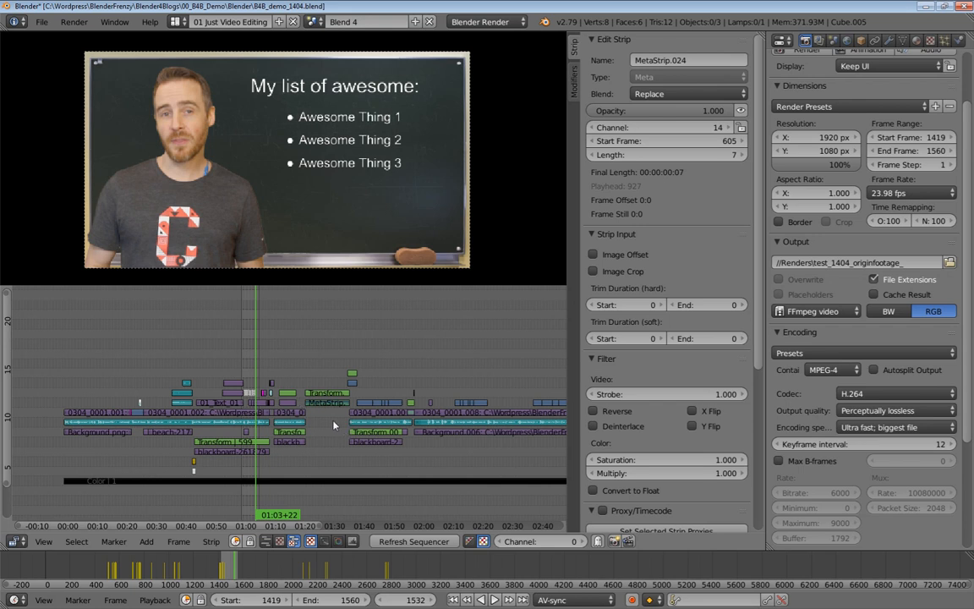
scroll(334, 425, down, 4)
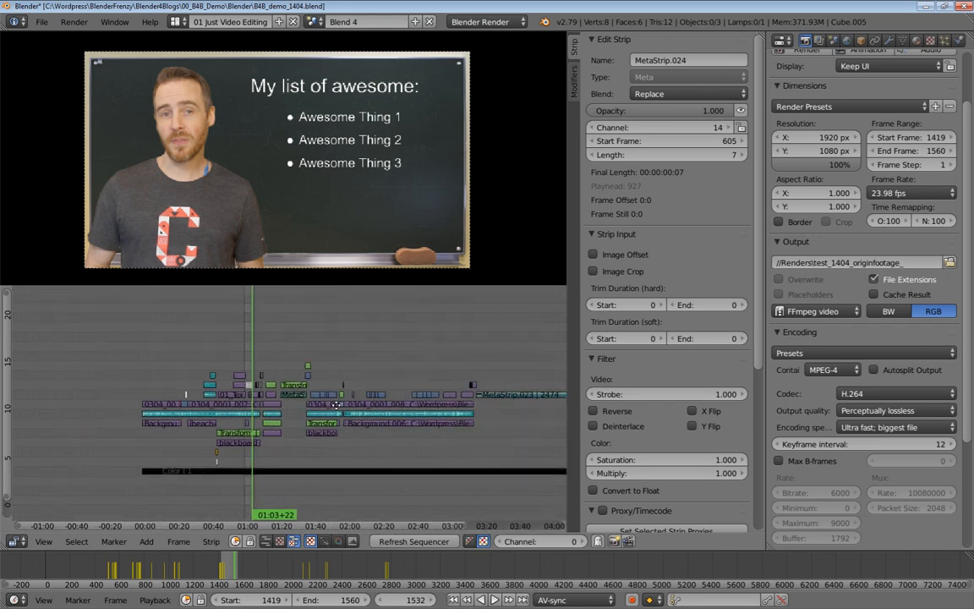
middle_drag(357, 417, 294, 425)
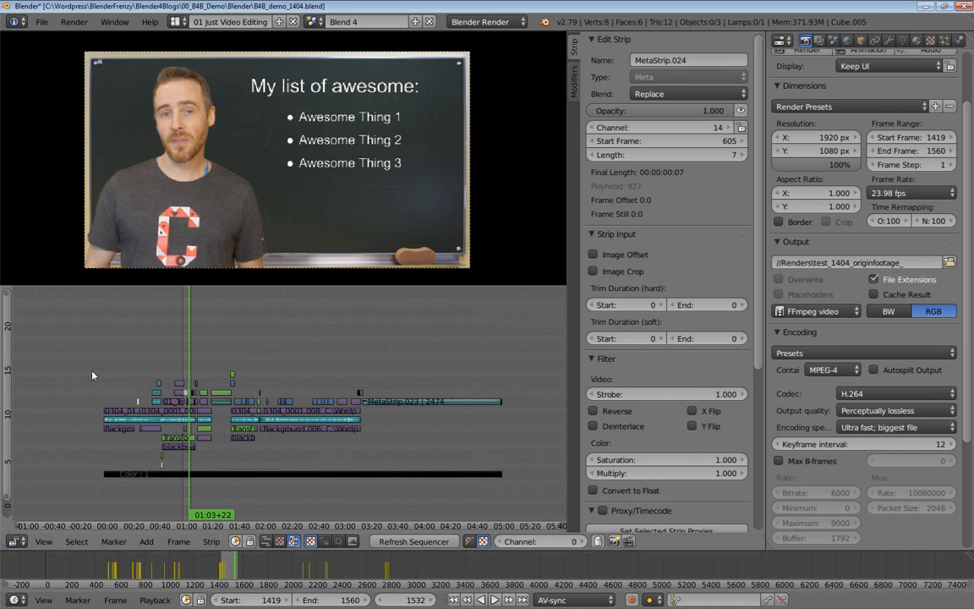
click(255, 600)
text(1)
key(Return)
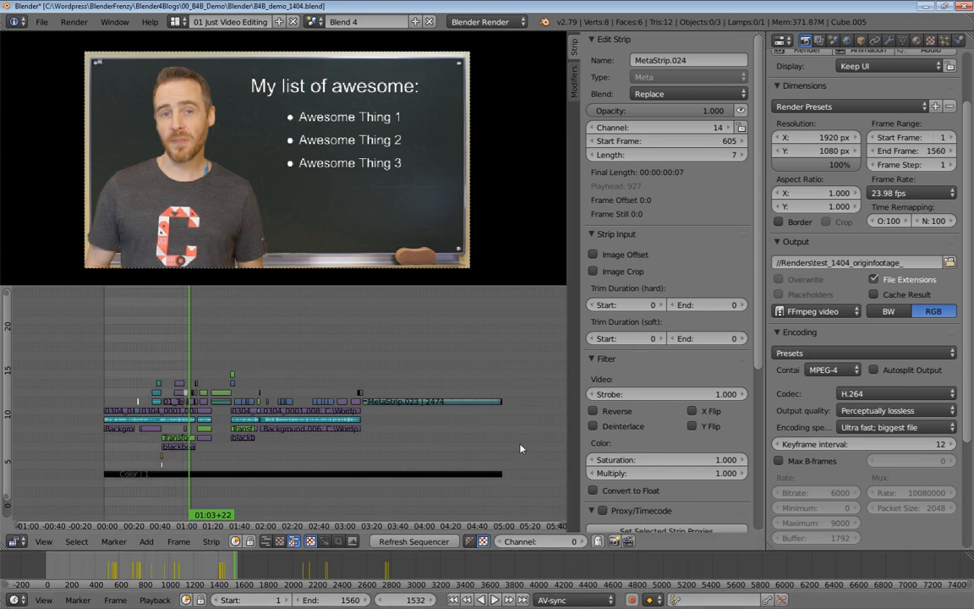
click(519, 410)
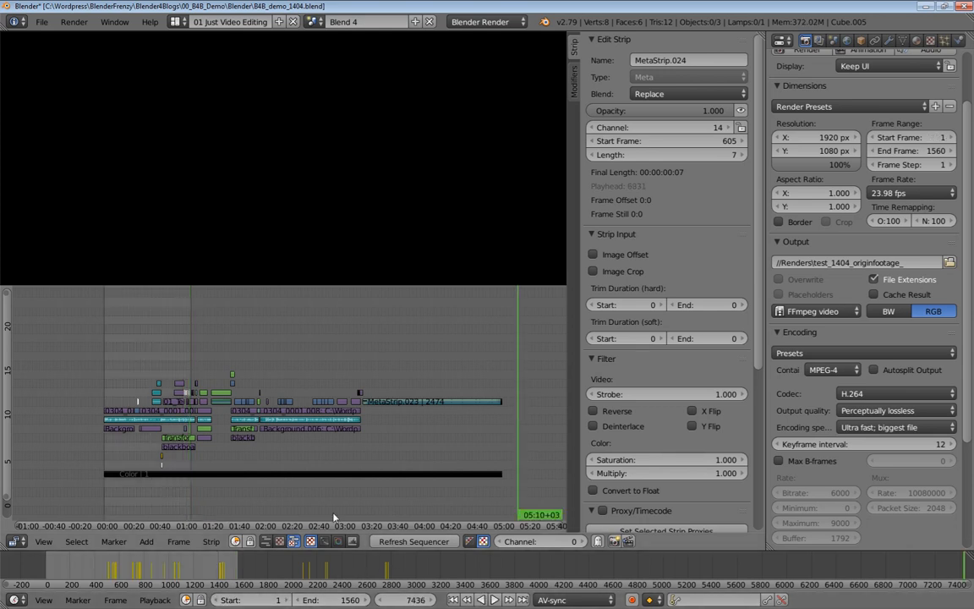
key(e)
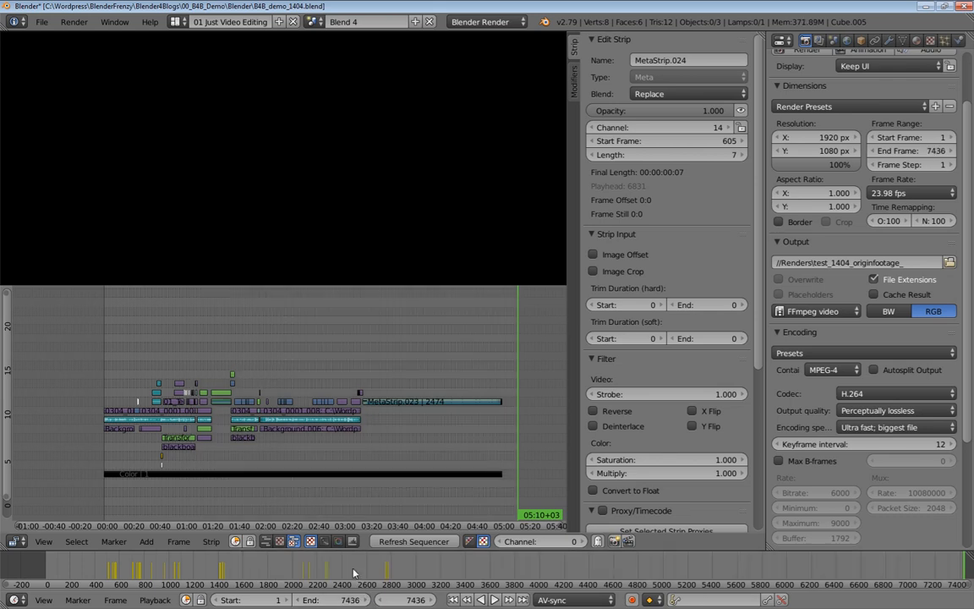
Scrub through the full edit and group the selected strips into a single meta strip.
key(Home)
scroll(404, 566, down, 1)
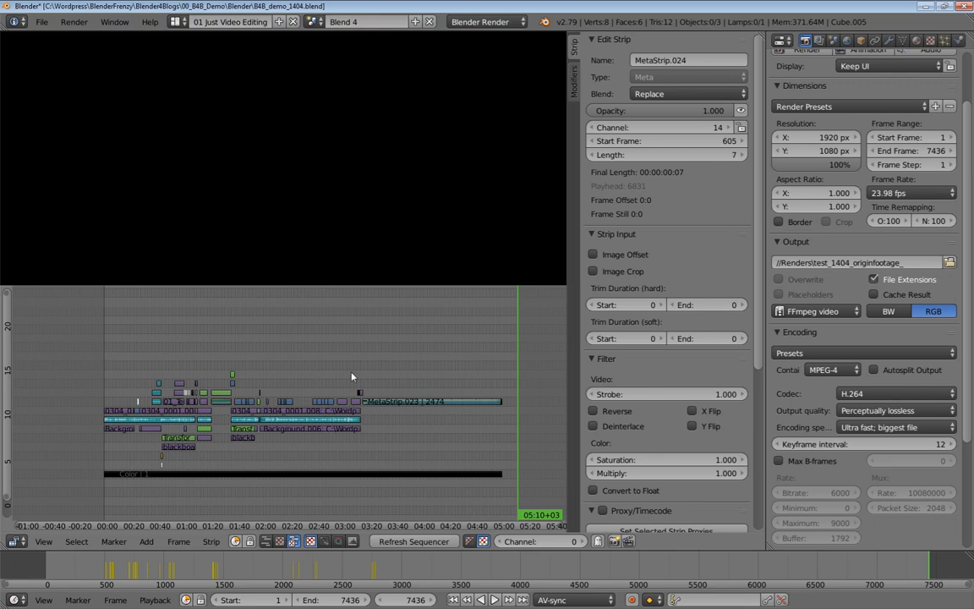
drag(116, 365, 133, 373)
drag(137, 372, 144, 376)
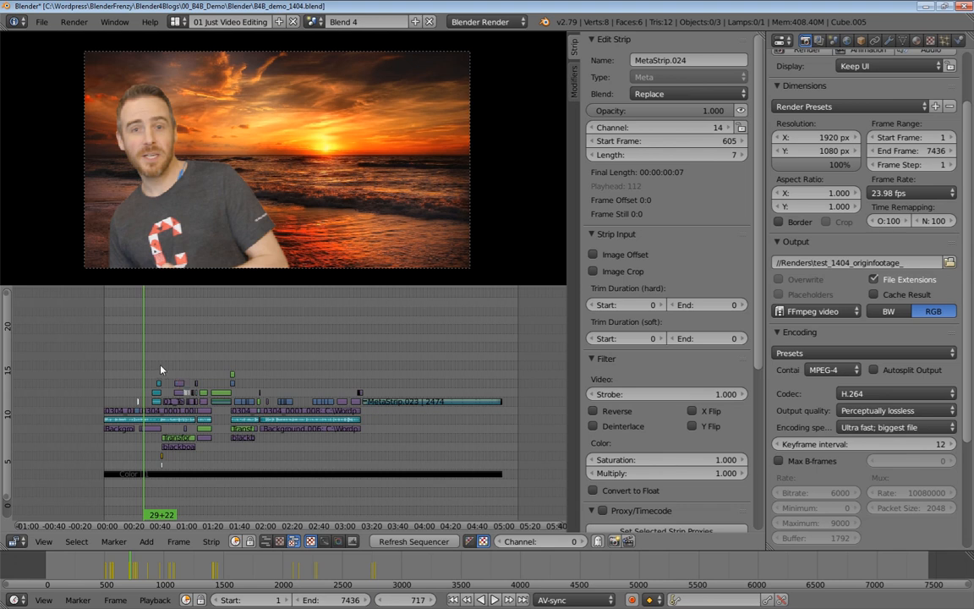
drag(166, 354, 126, 405)
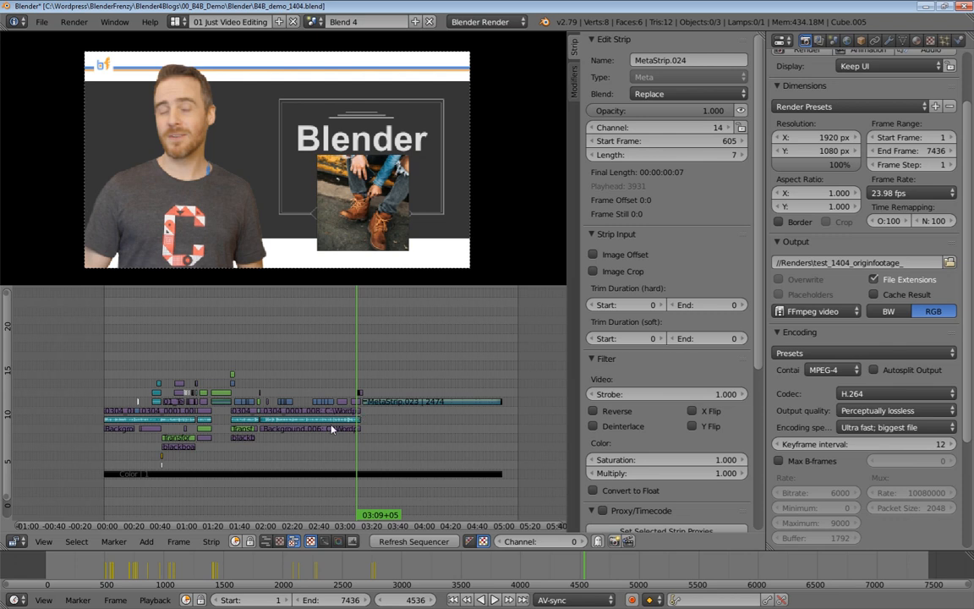
ctrl+middle_drag(337, 433, 376, 429)
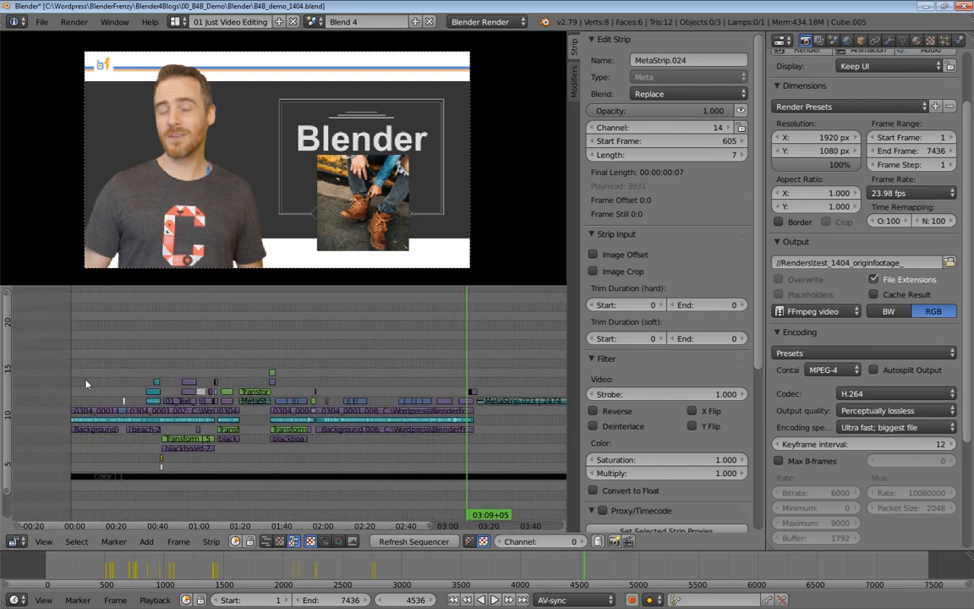
click(492, 369)
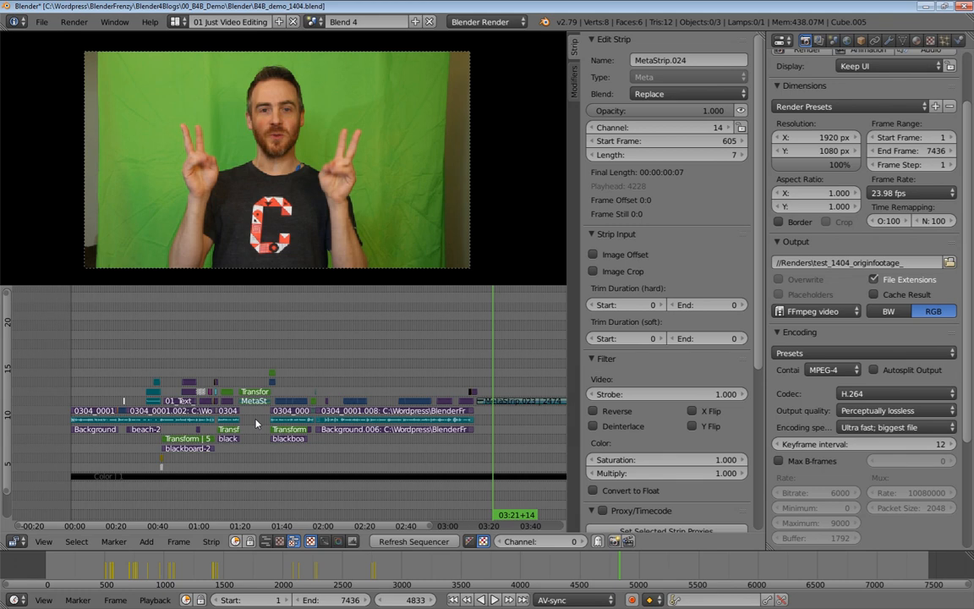
key(ctrl+g)
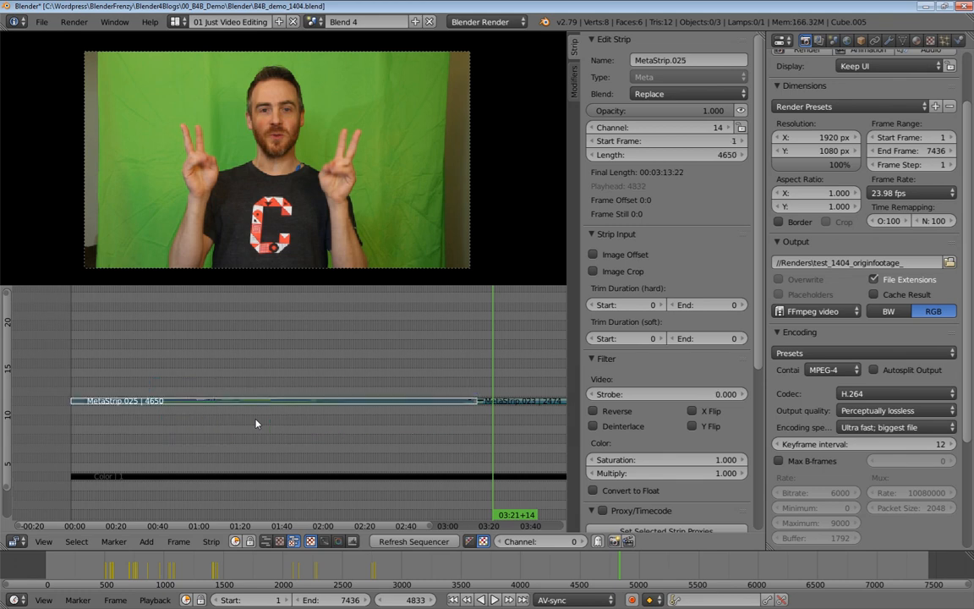
Move the black Color strip up to channel 13, directly beneath the meta strips.
middle_drag(285, 385, 248, 415)
right_click(235, 464)
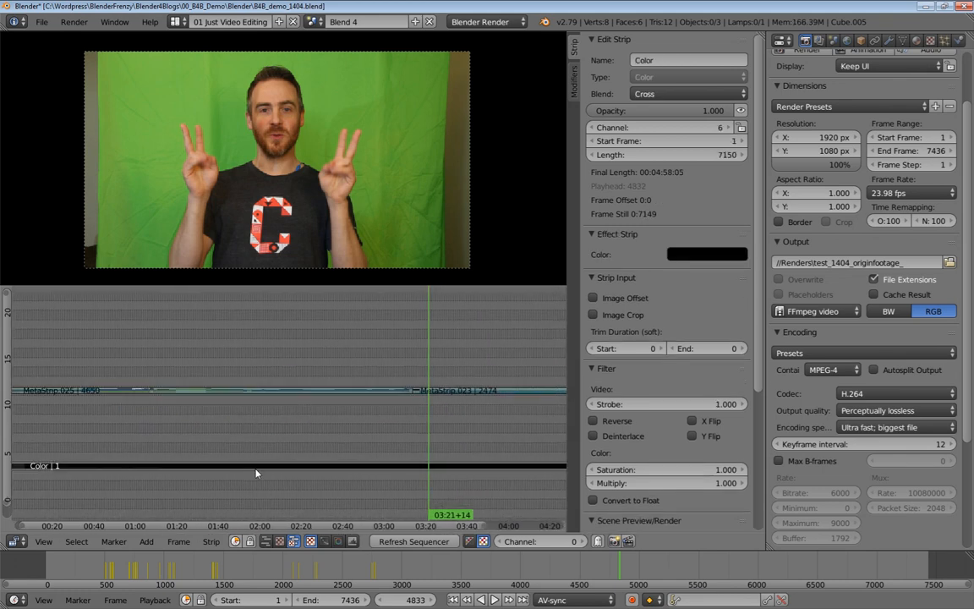
key(g)
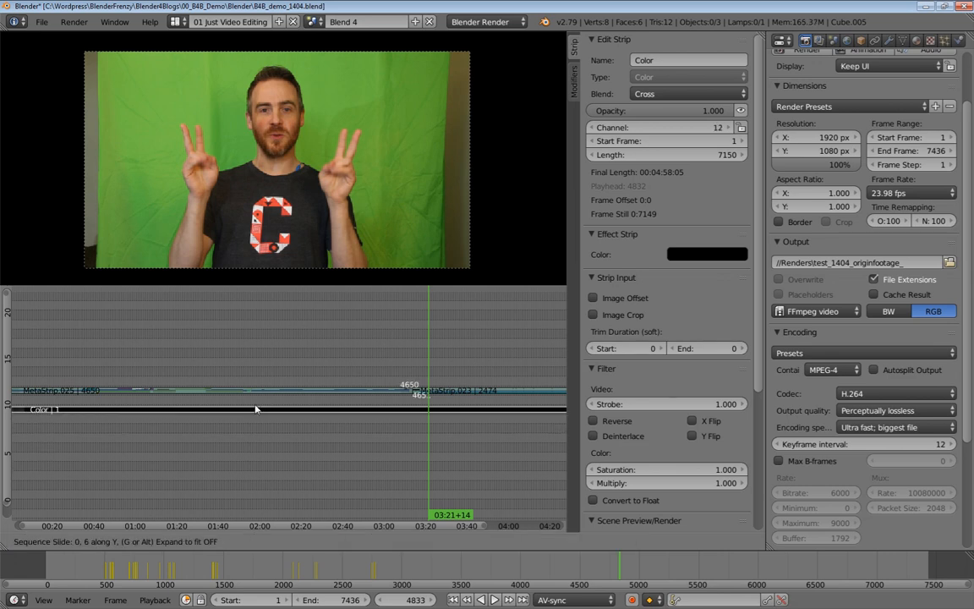
click(261, 400)
Play and scrub through the combined edit to check the result.
scroll(315, 425, down, 5)
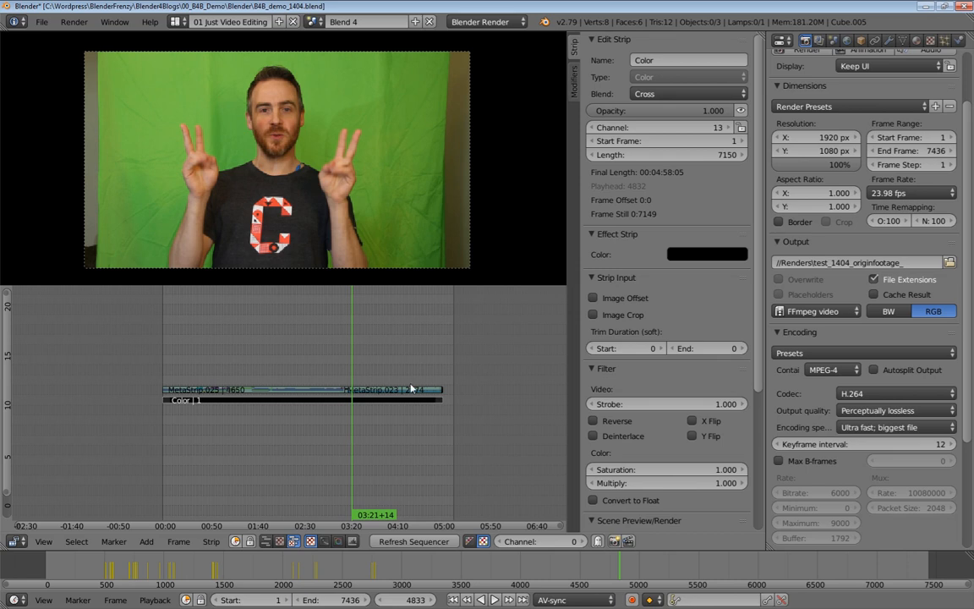
drag(279, 362, 288, 361)
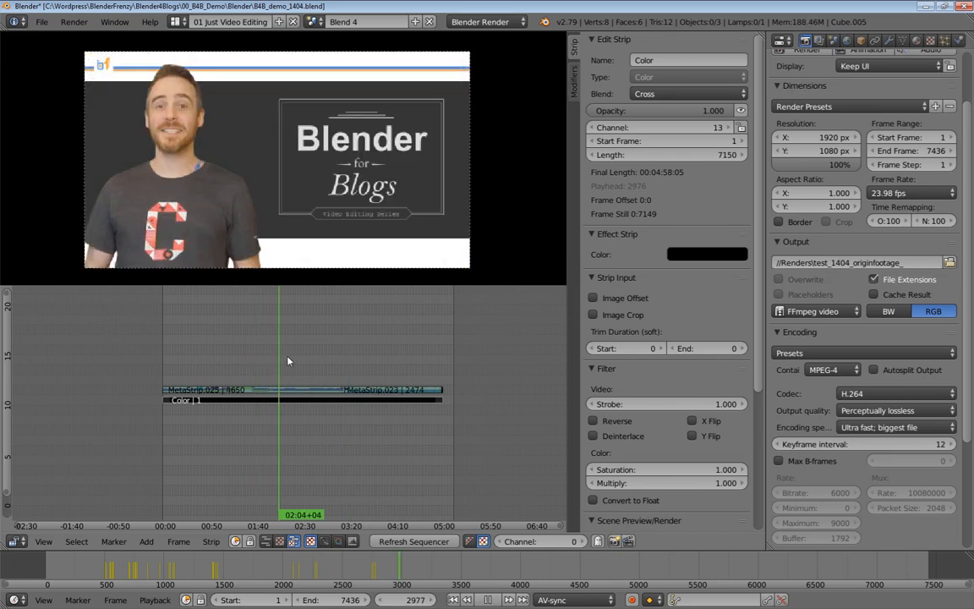
key(alt+a)
drag(336, 365, 262, 360)
key(a)
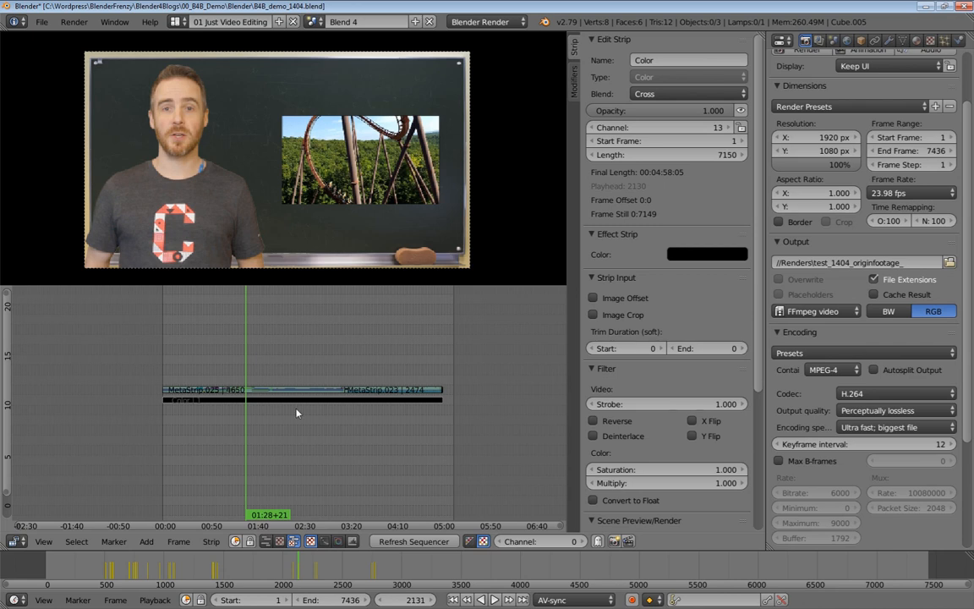
Review the render dimensions, output and encoding settings.
scroll(867, 353, down, 5)
scroll(867, 353, up, 7)
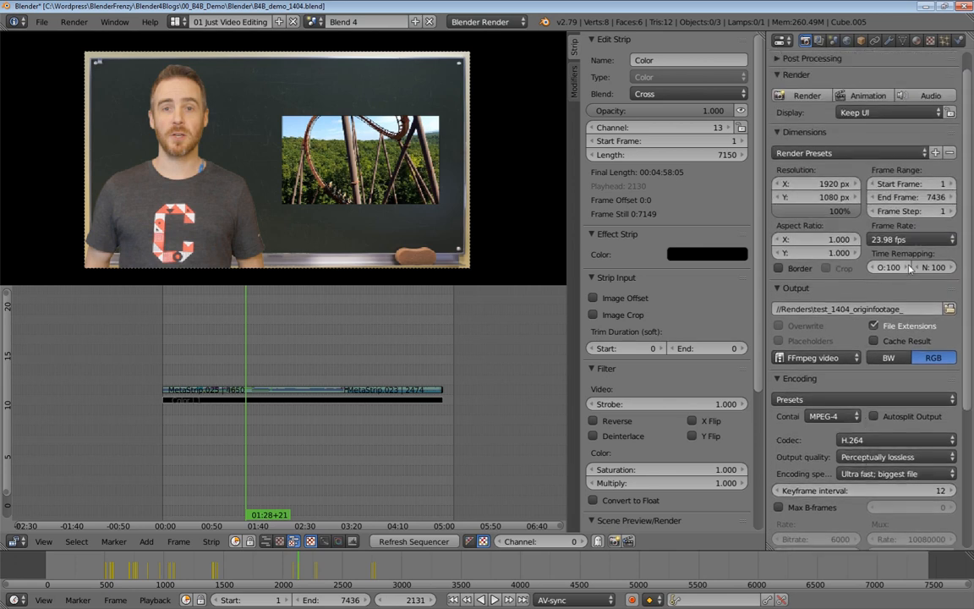
scroll(903, 254, down, 7)
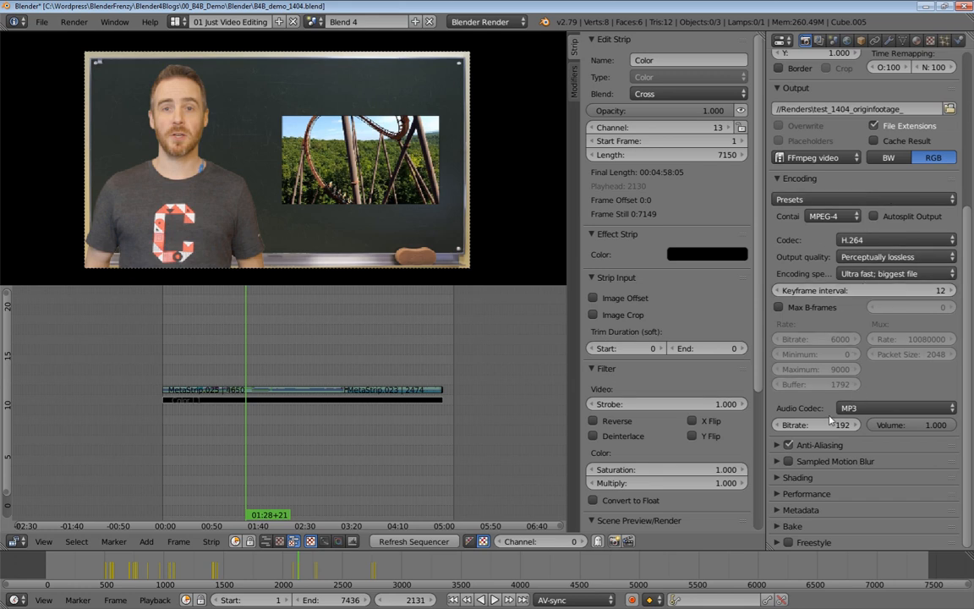
scroll(830, 421, up, 8)
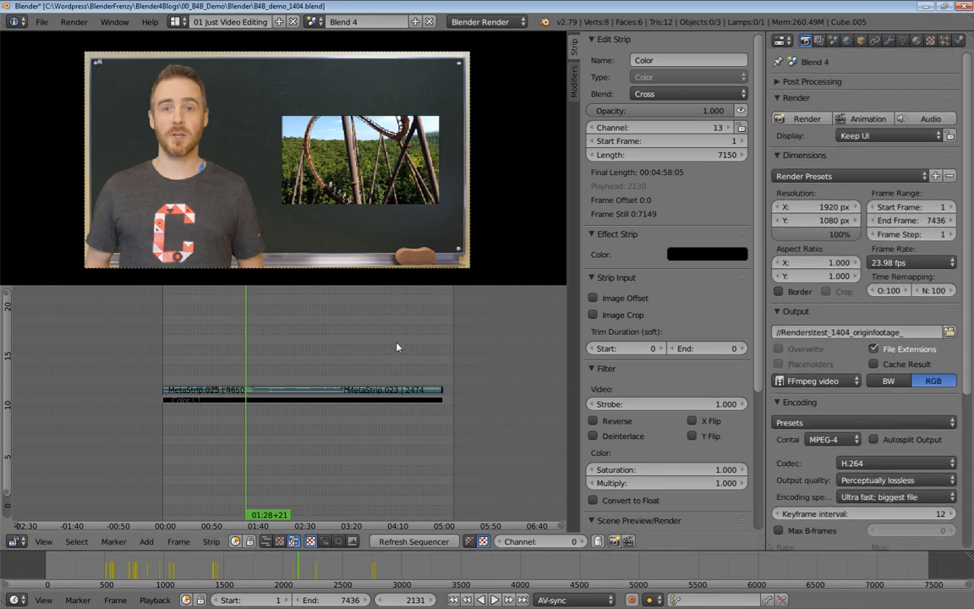